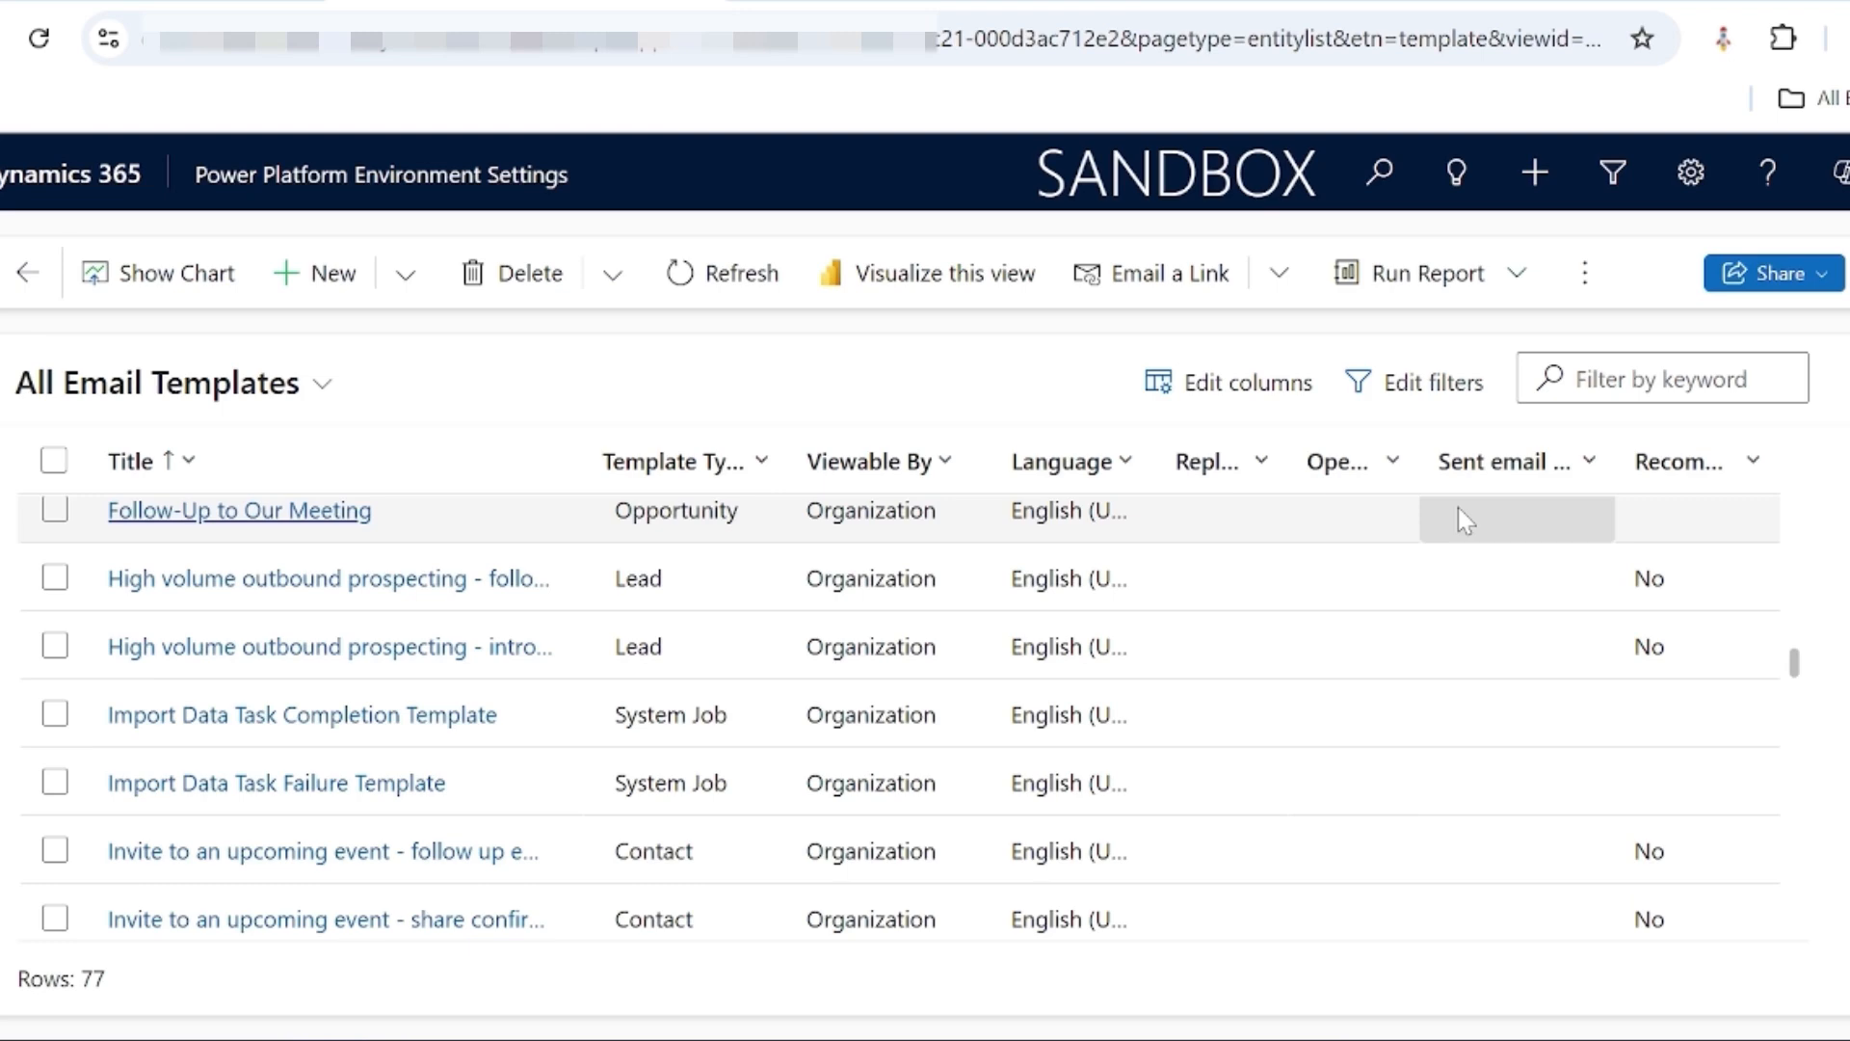
Create an email template named "Dynamic Email Template" with the category Contact
{"action": "left_click", "coordinate": [353, 277]}
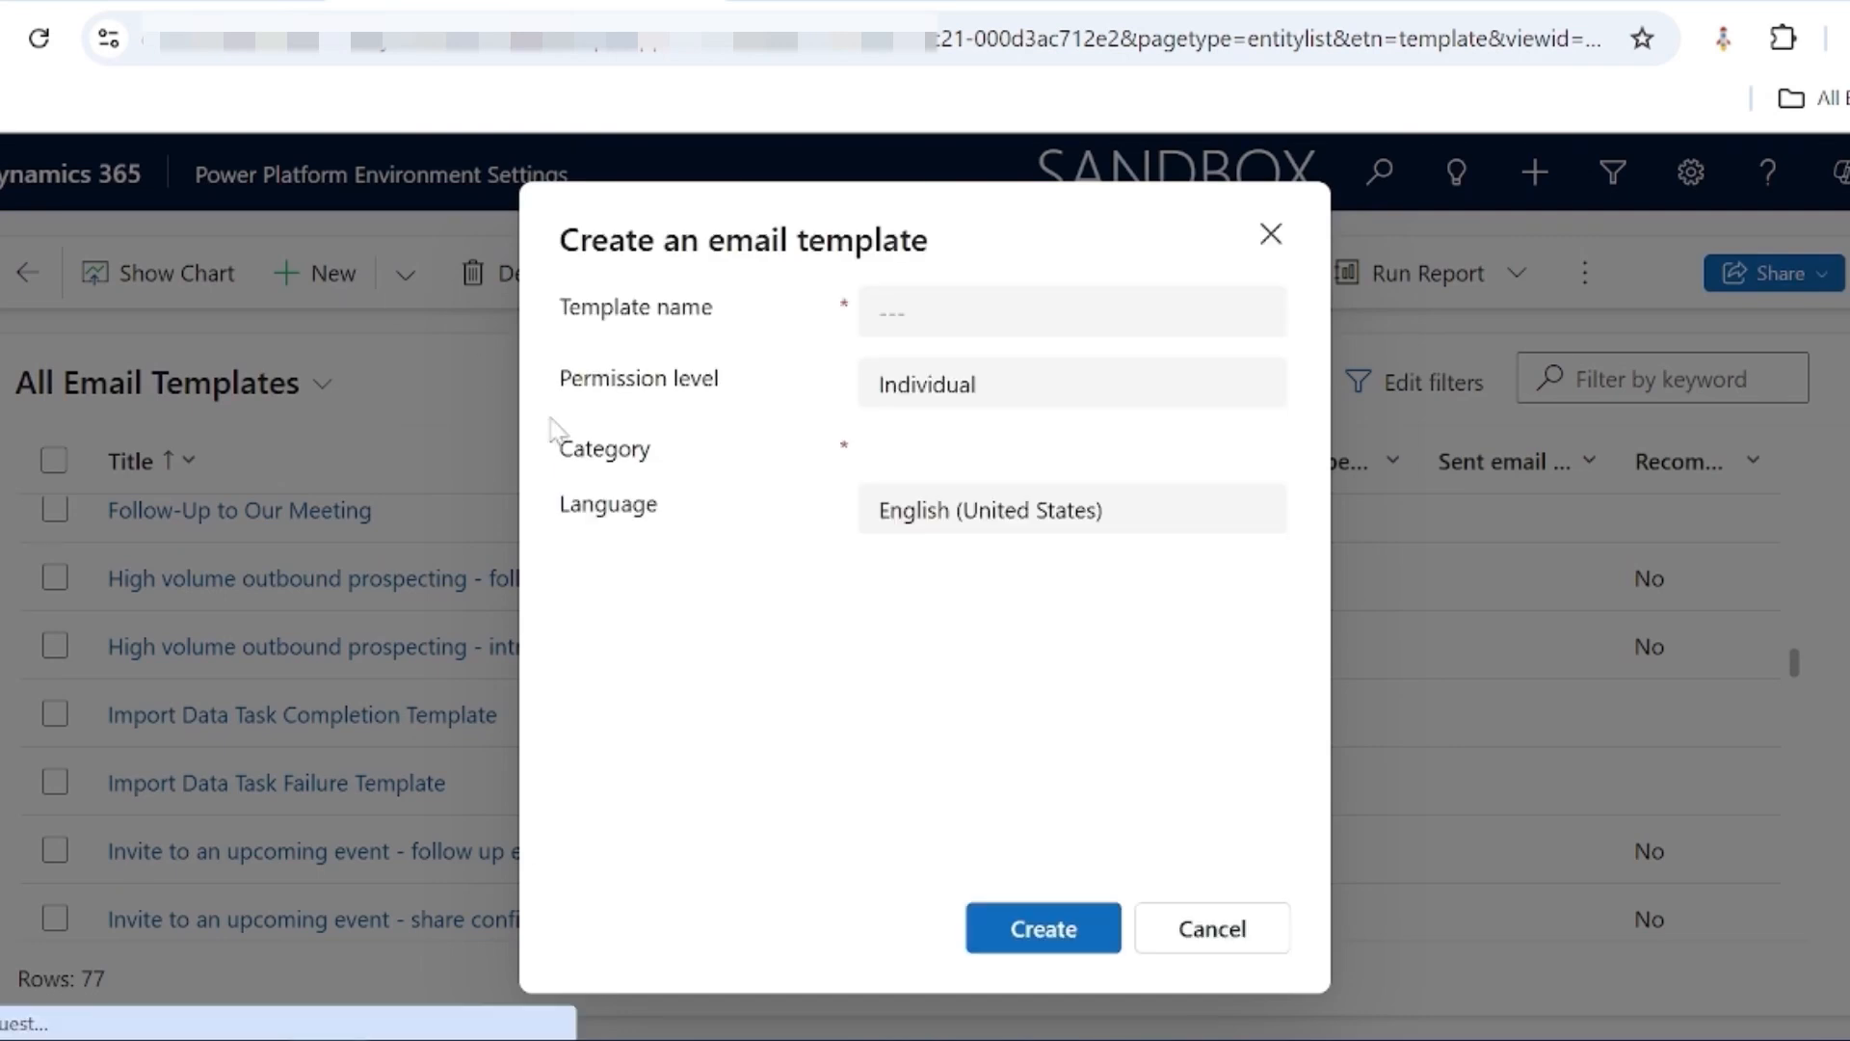
{"action": "left_click", "coordinate": [1033, 385]}
{"action": "left_click", "coordinate": [1033, 385]}
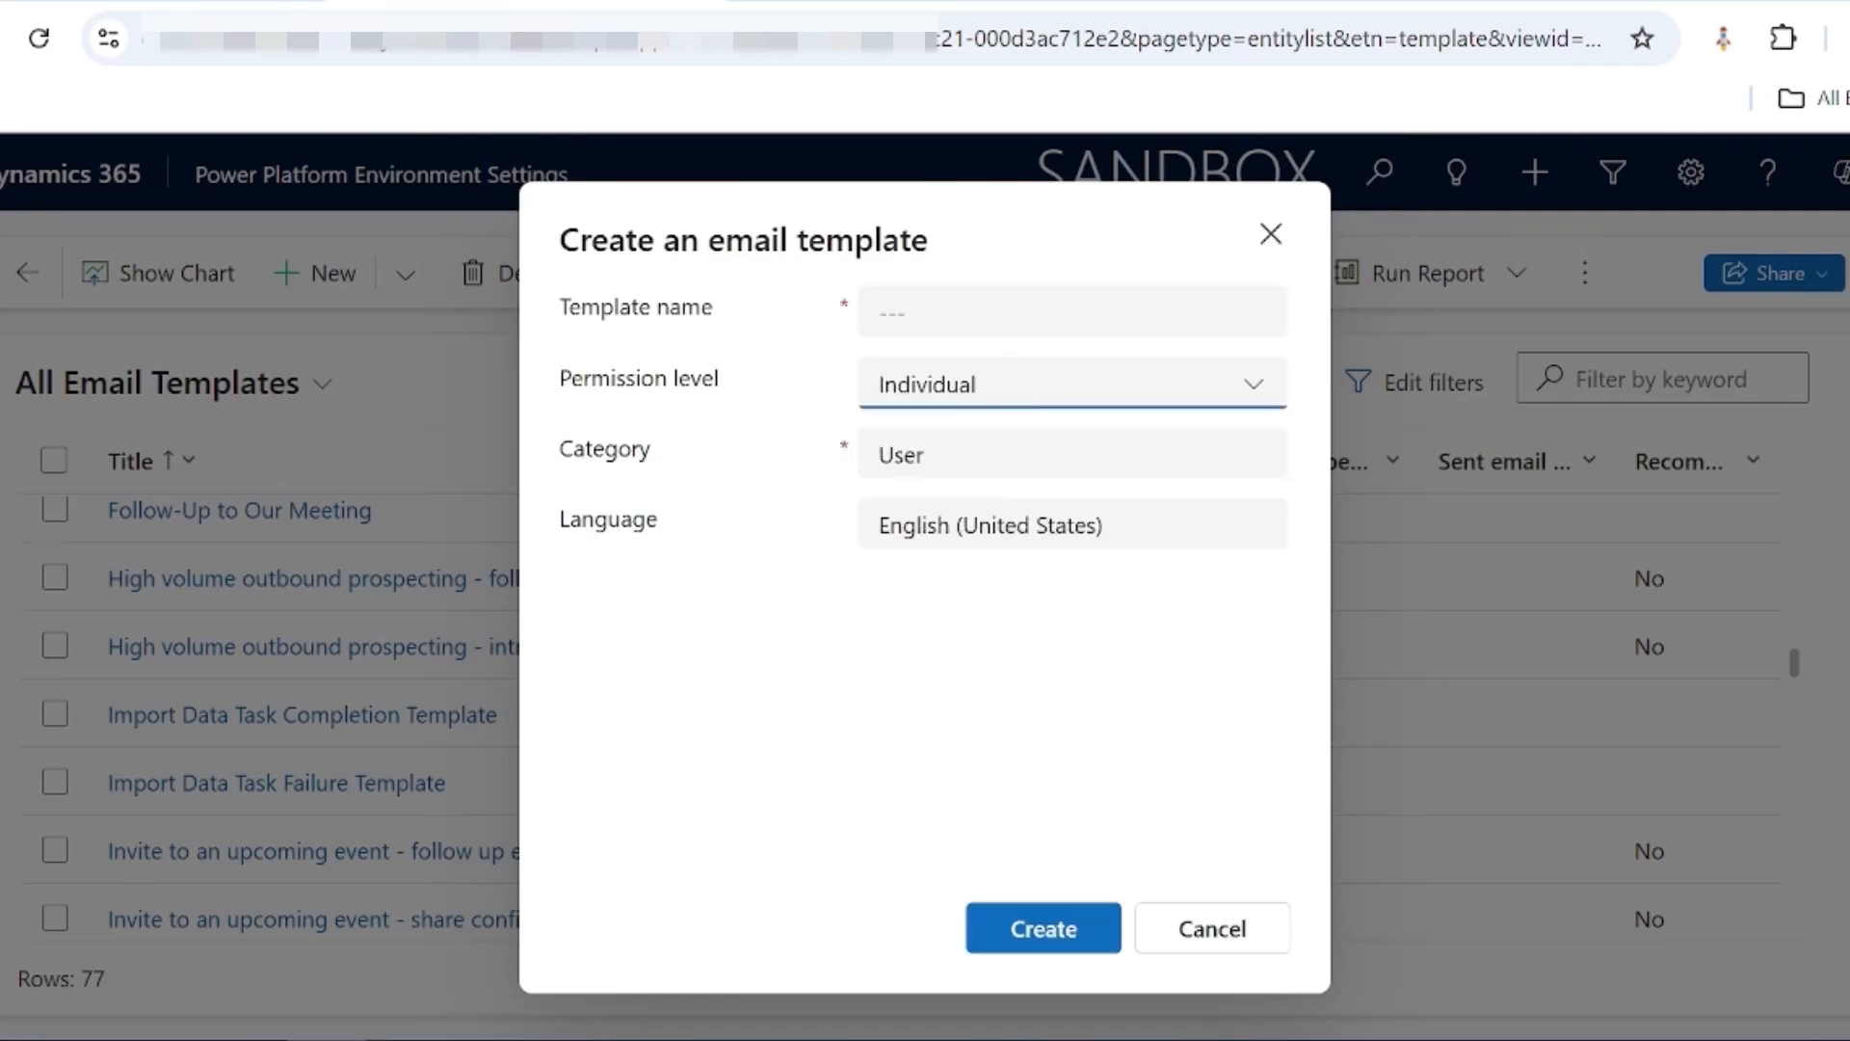
{"action": "left_click", "coordinate": [1040, 313]}
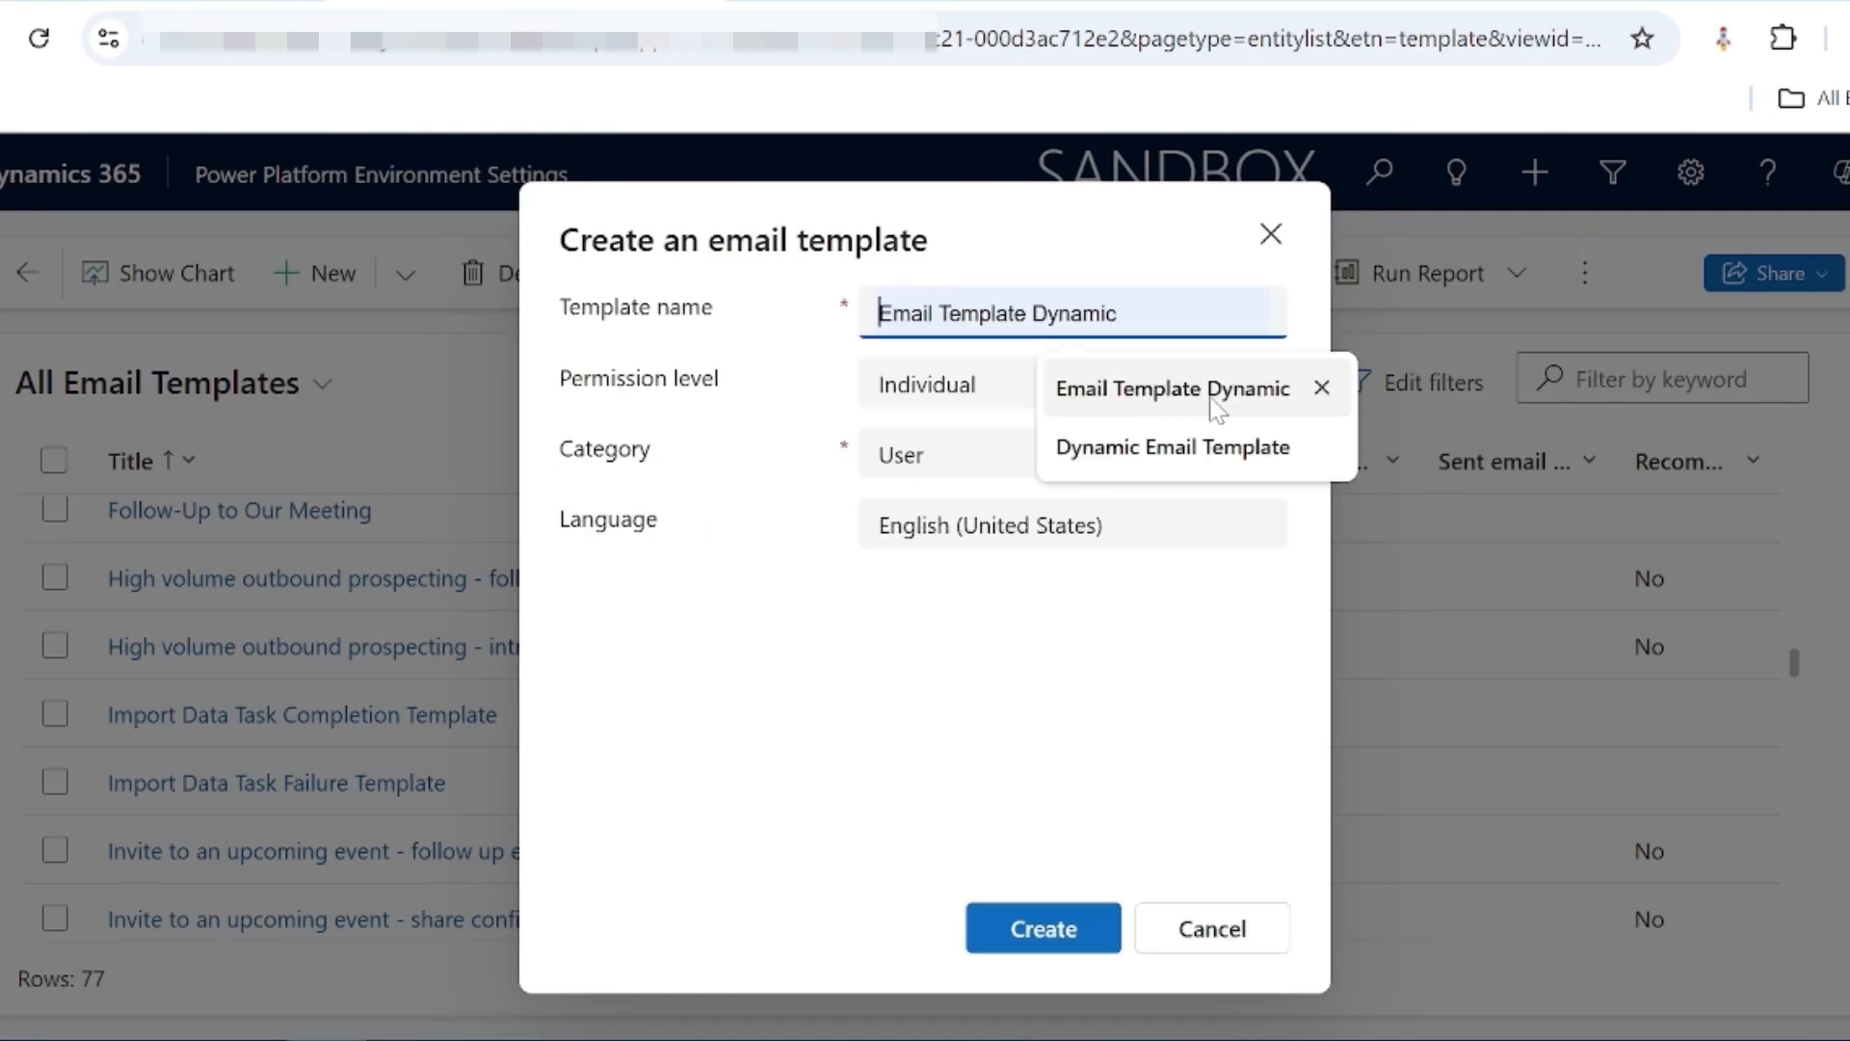
{"action": "left_click", "coordinate": [1172, 446]}
{"action": "left_click", "coordinate": [934, 459]}
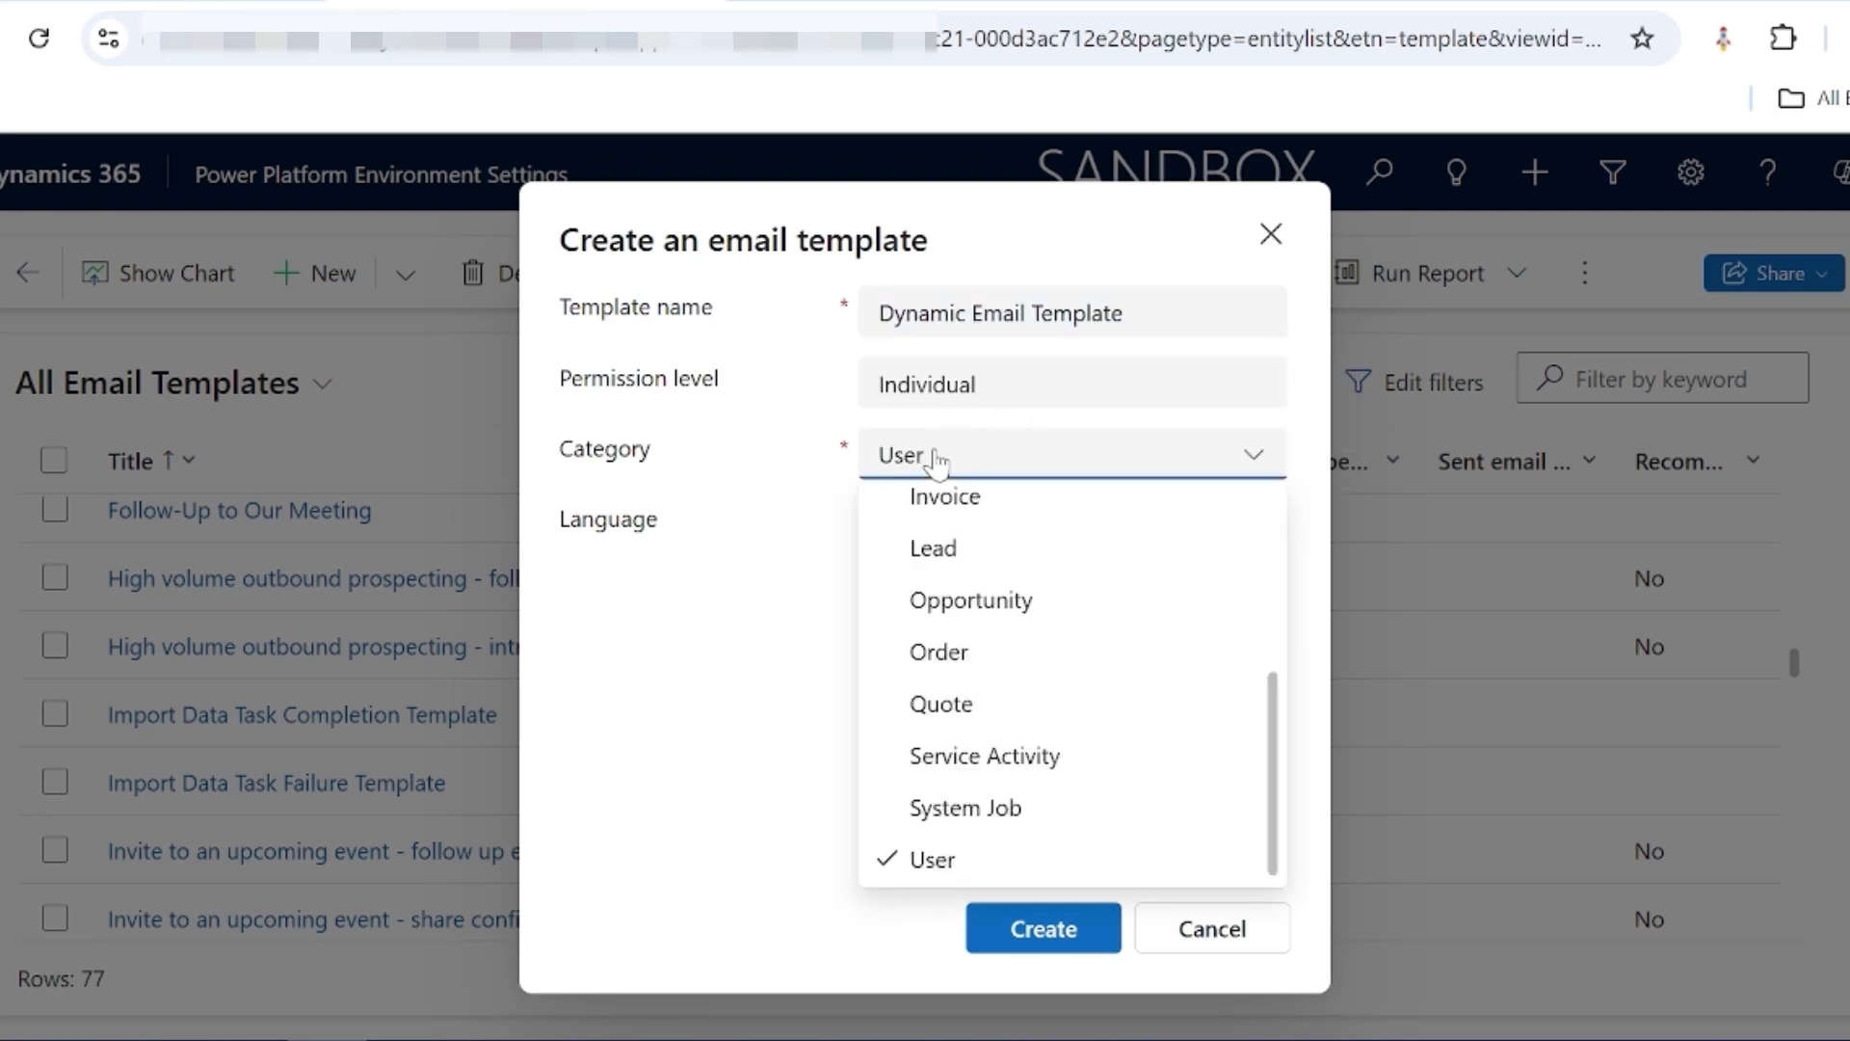
{"action": "scroll", "coordinate": [1047, 634], "scroll_direction": "up", "scroll_amount": 2}
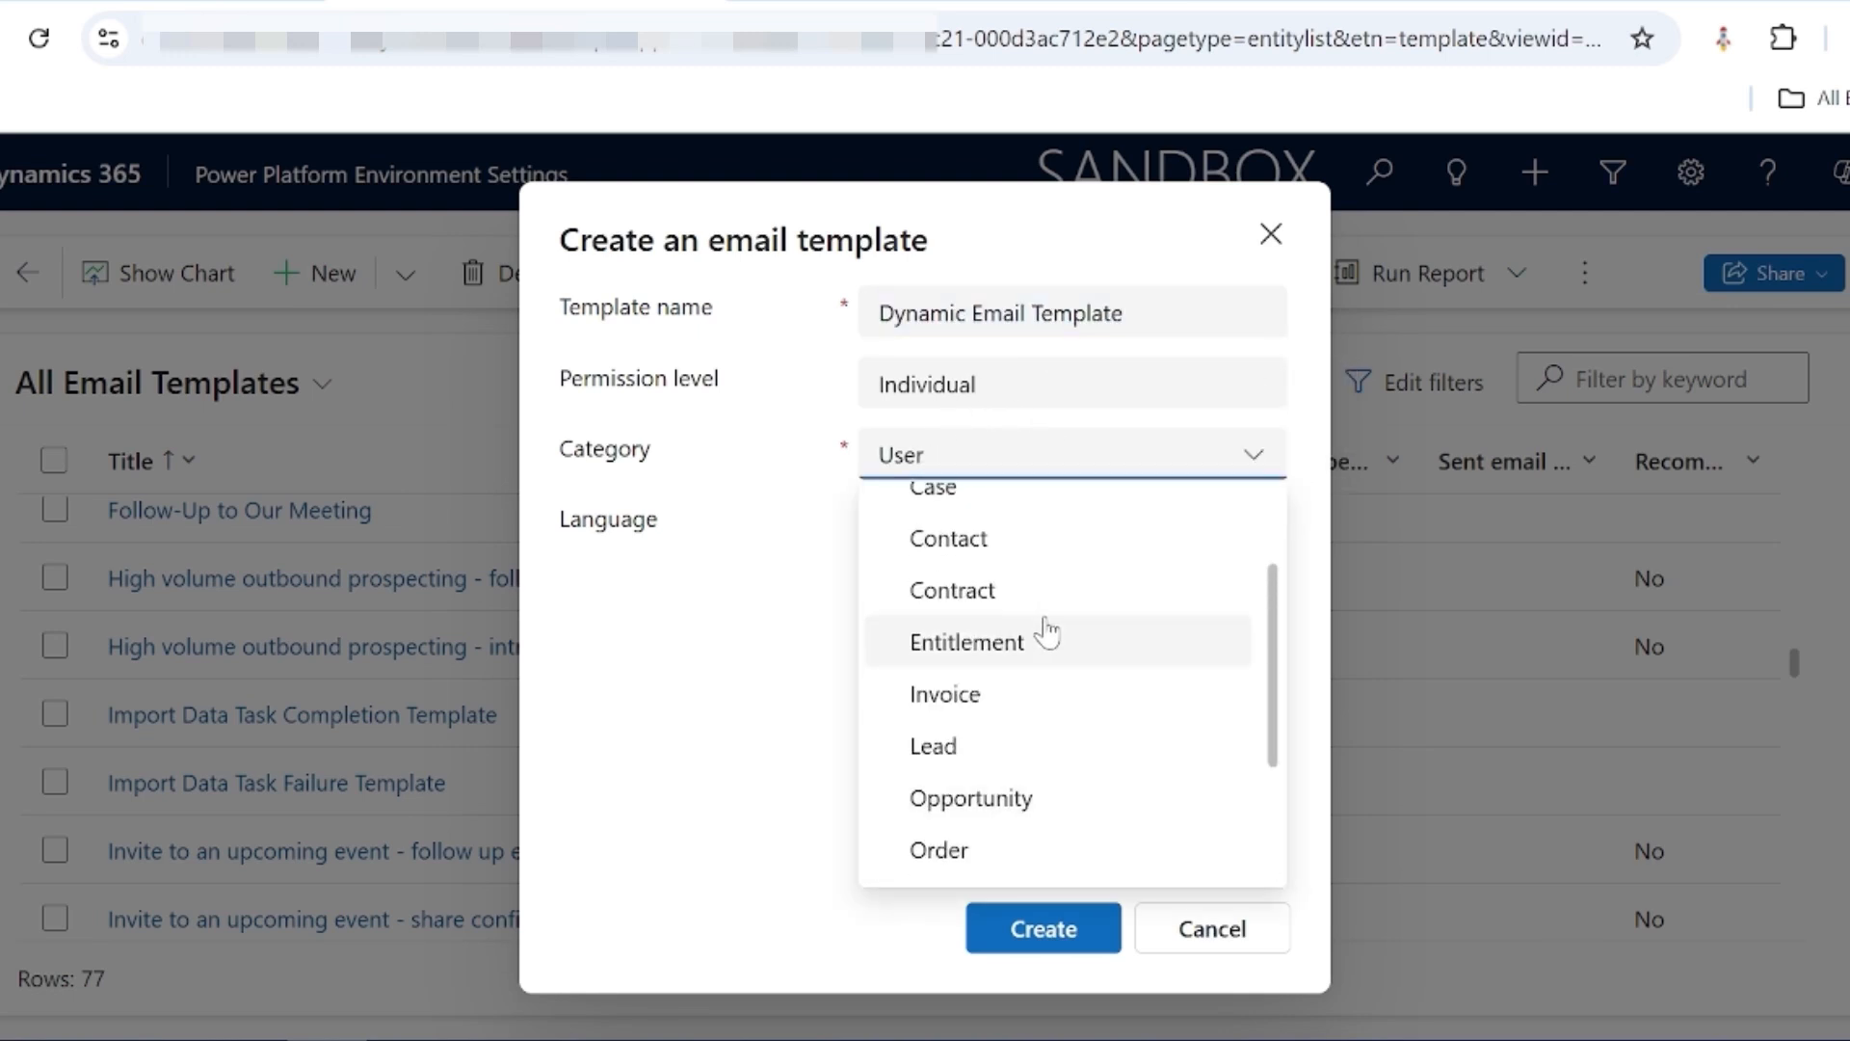
{"action": "left_click", "coordinate": [974, 538]}
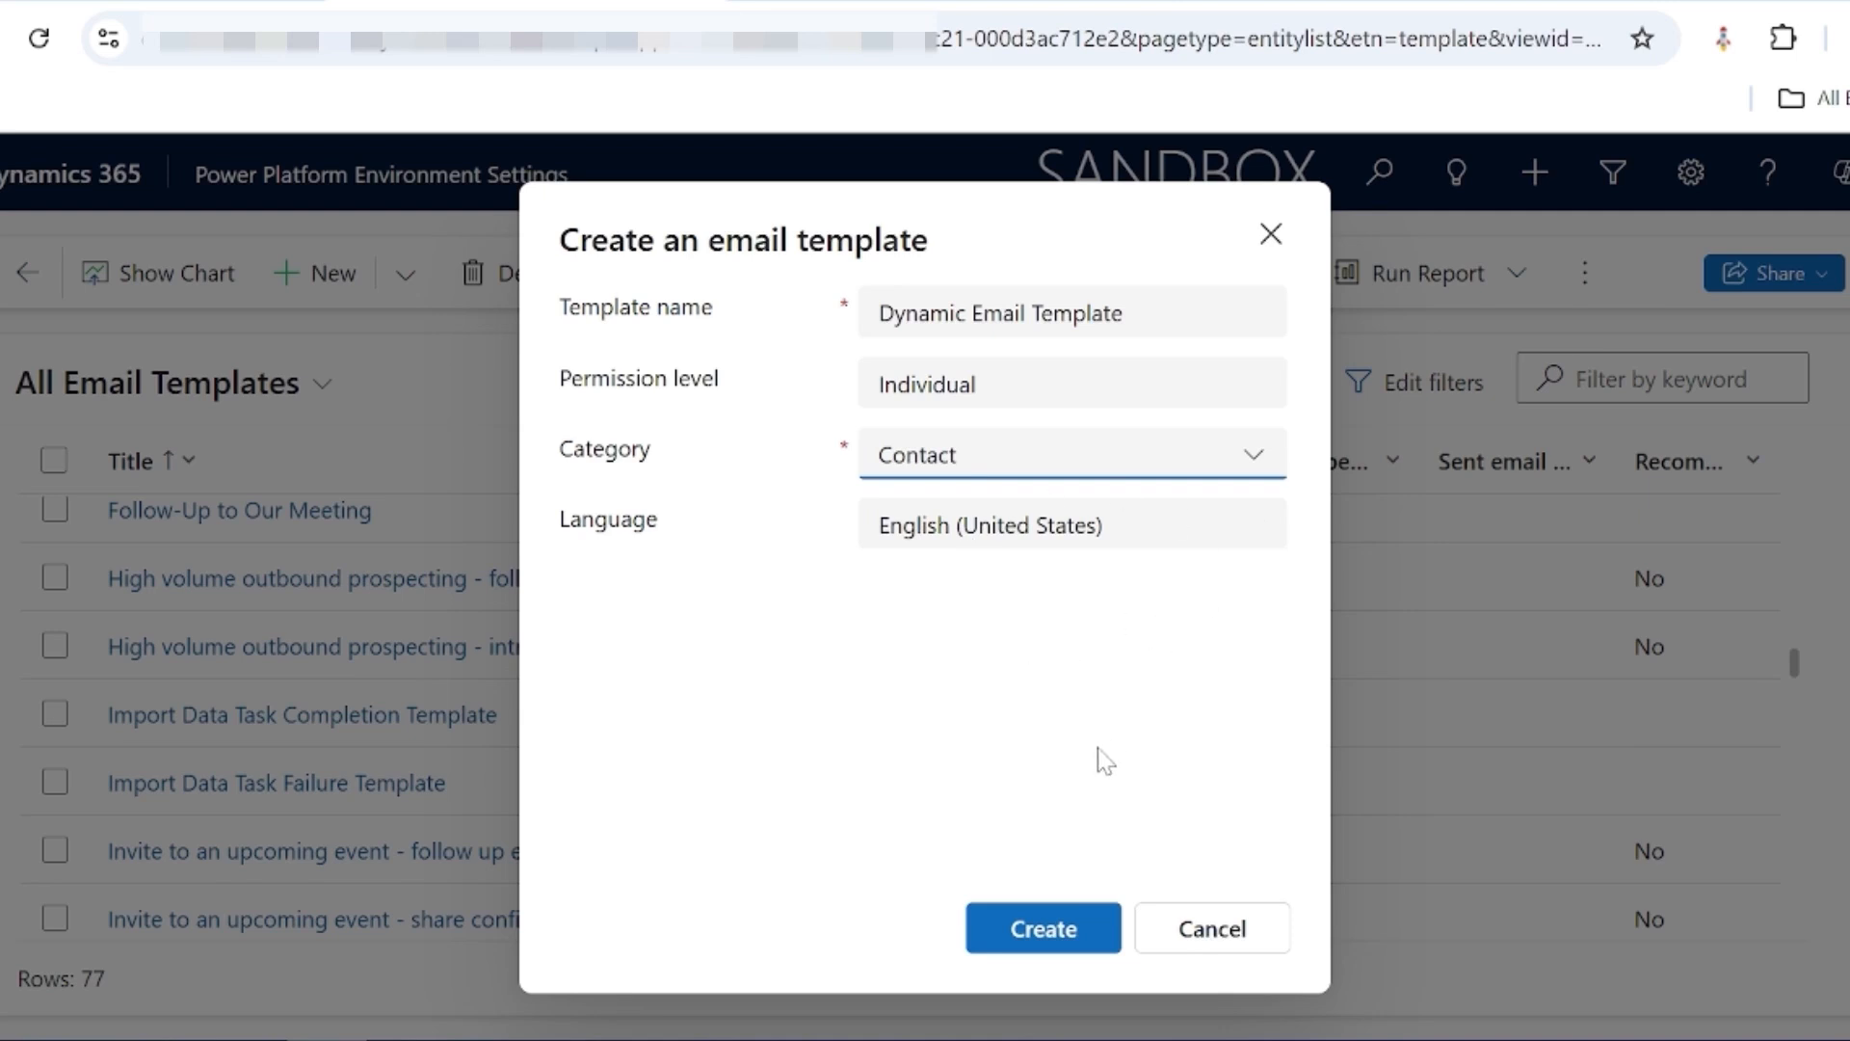
{"action": "left_click", "coordinate": [1061, 944]}
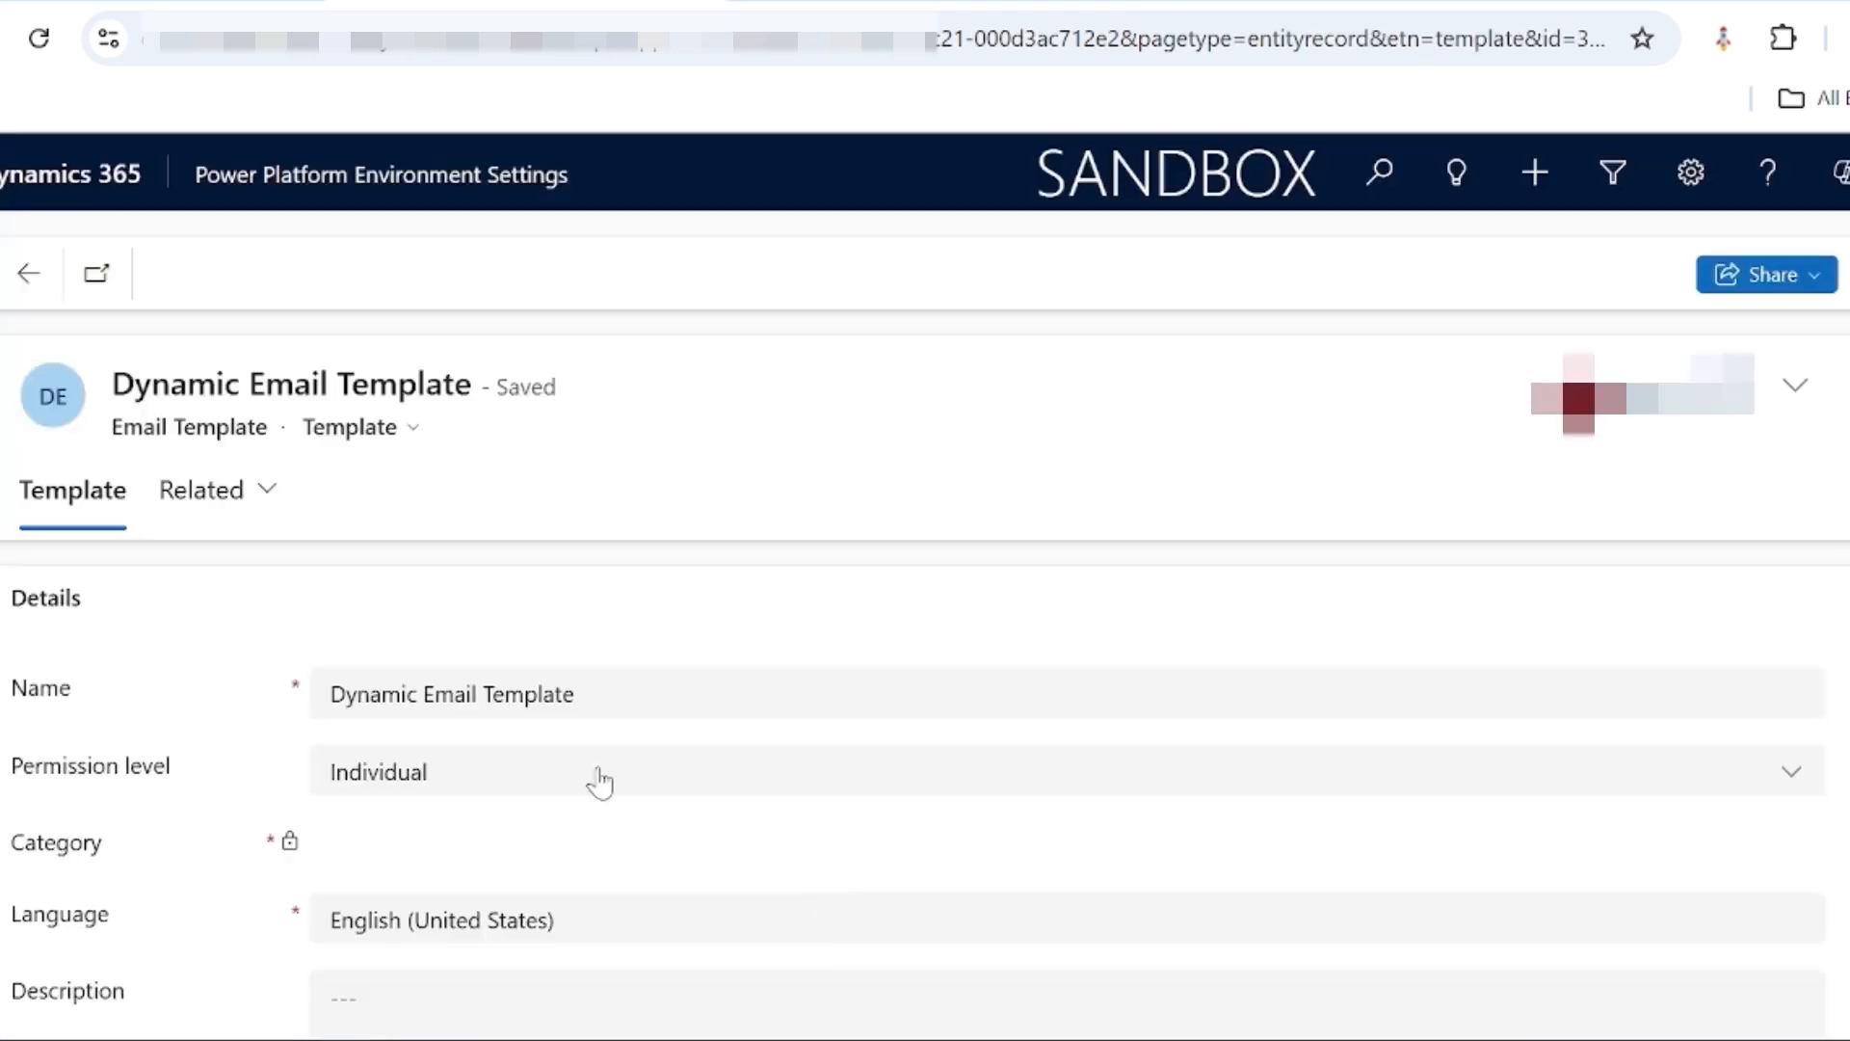
Enter "Contact :-" as the template's subject and insert the Contact record's Full Name field after it as dynamic text
{"action": "scroll", "coordinate": [599, 780], "scroll_direction": "down", "scroll_amount": 6}
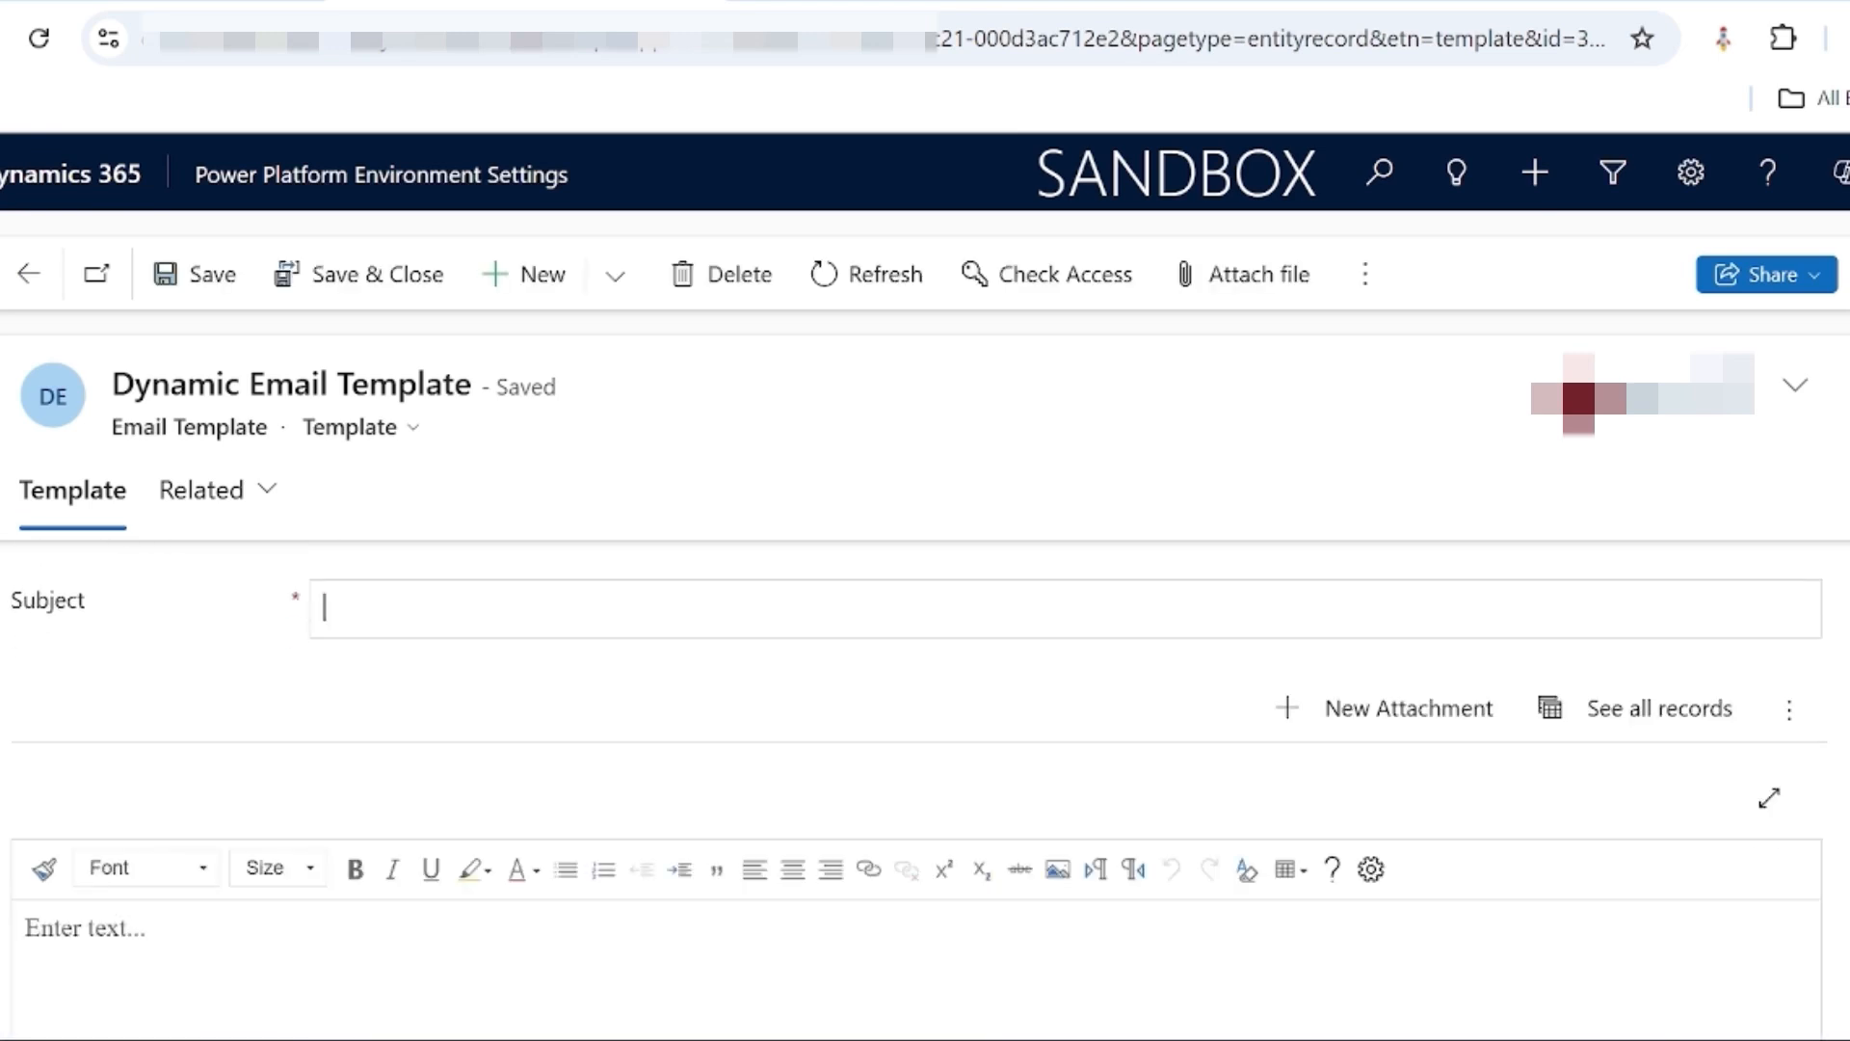
{"action": "type", "text": "ontact :-"}
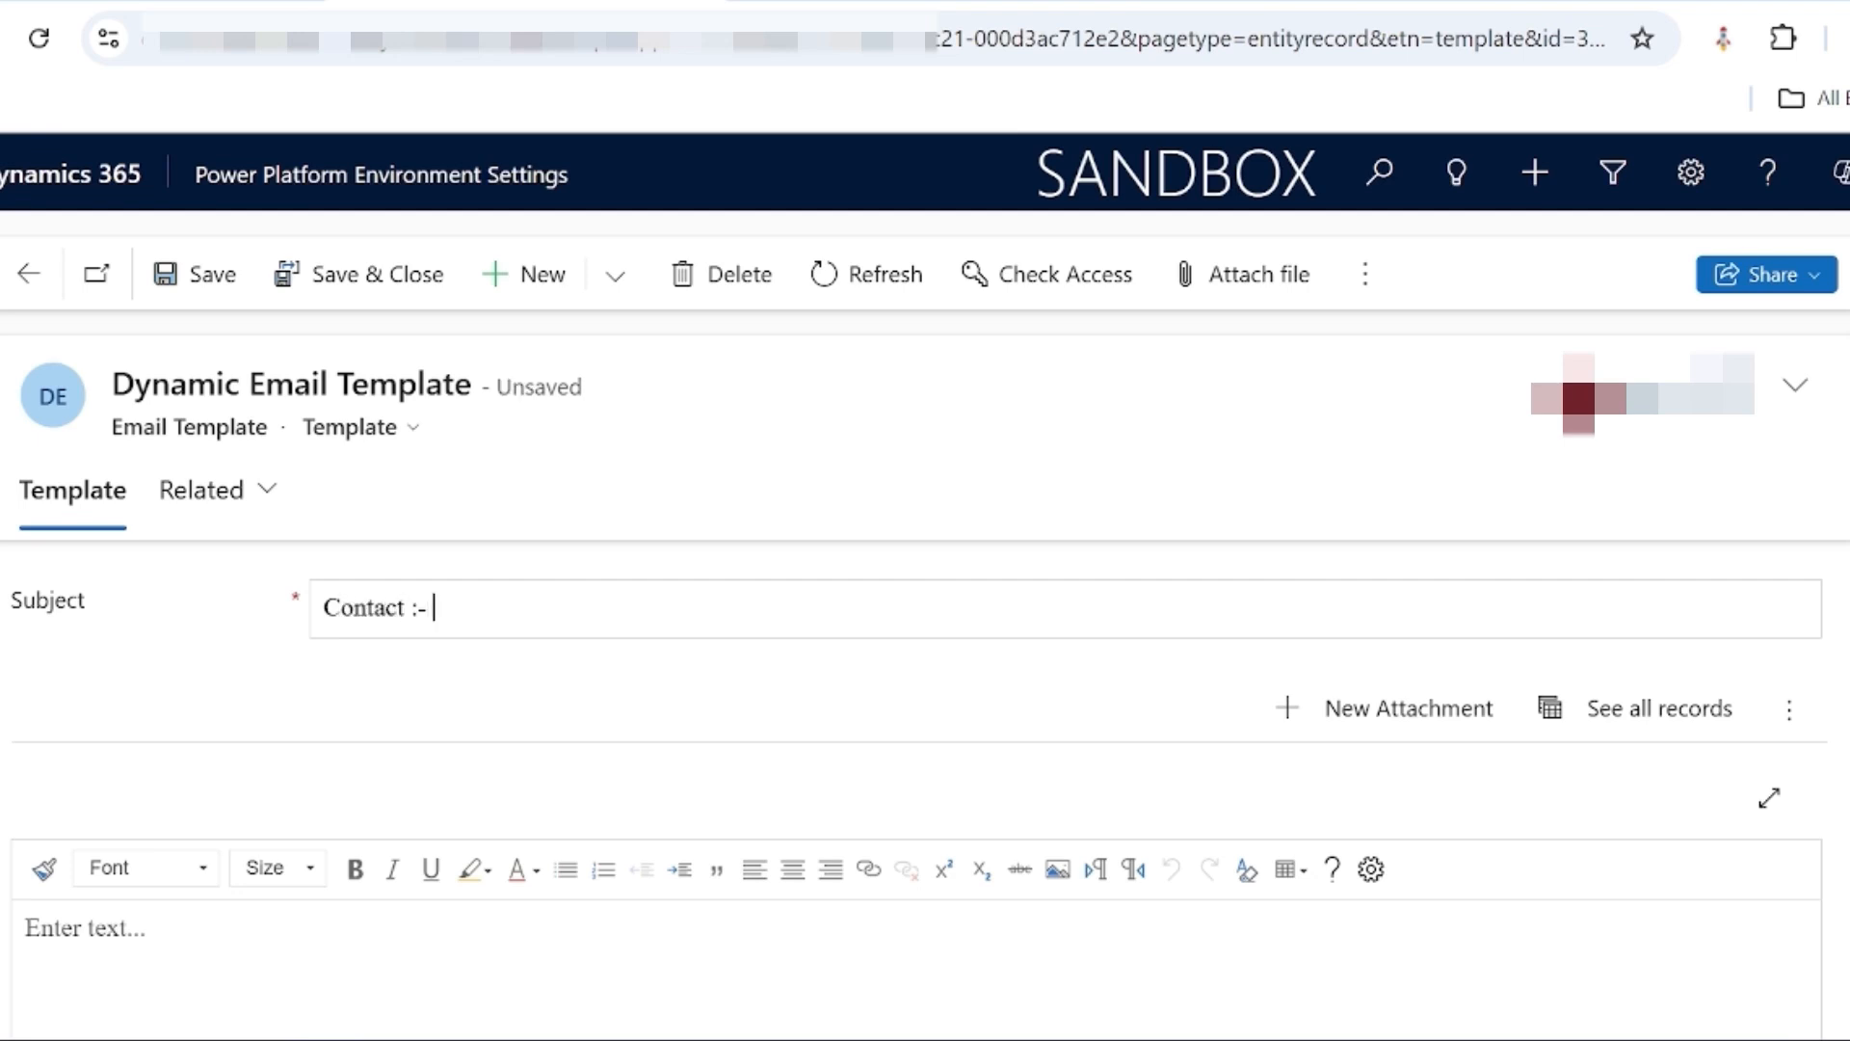
{"action": "left_click", "coordinate": [1367, 281]}
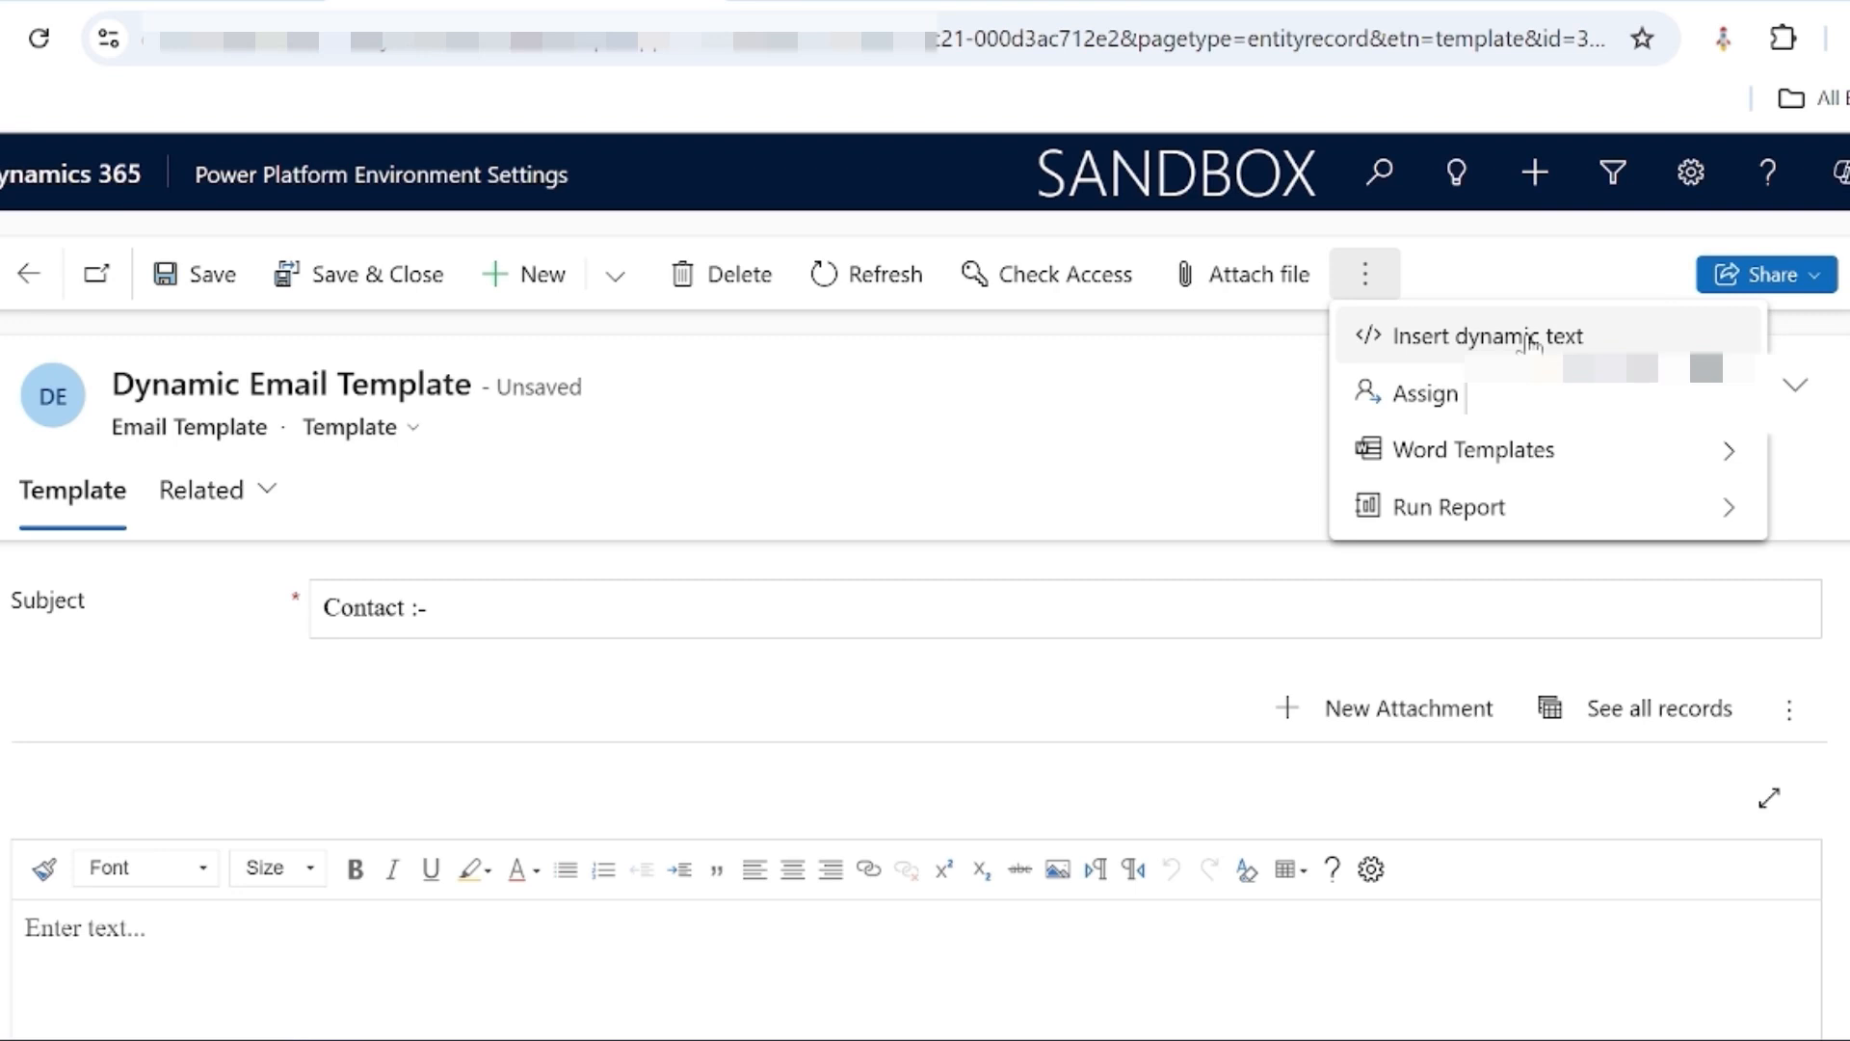
{"action": "left_click", "coordinate": [1563, 345]}
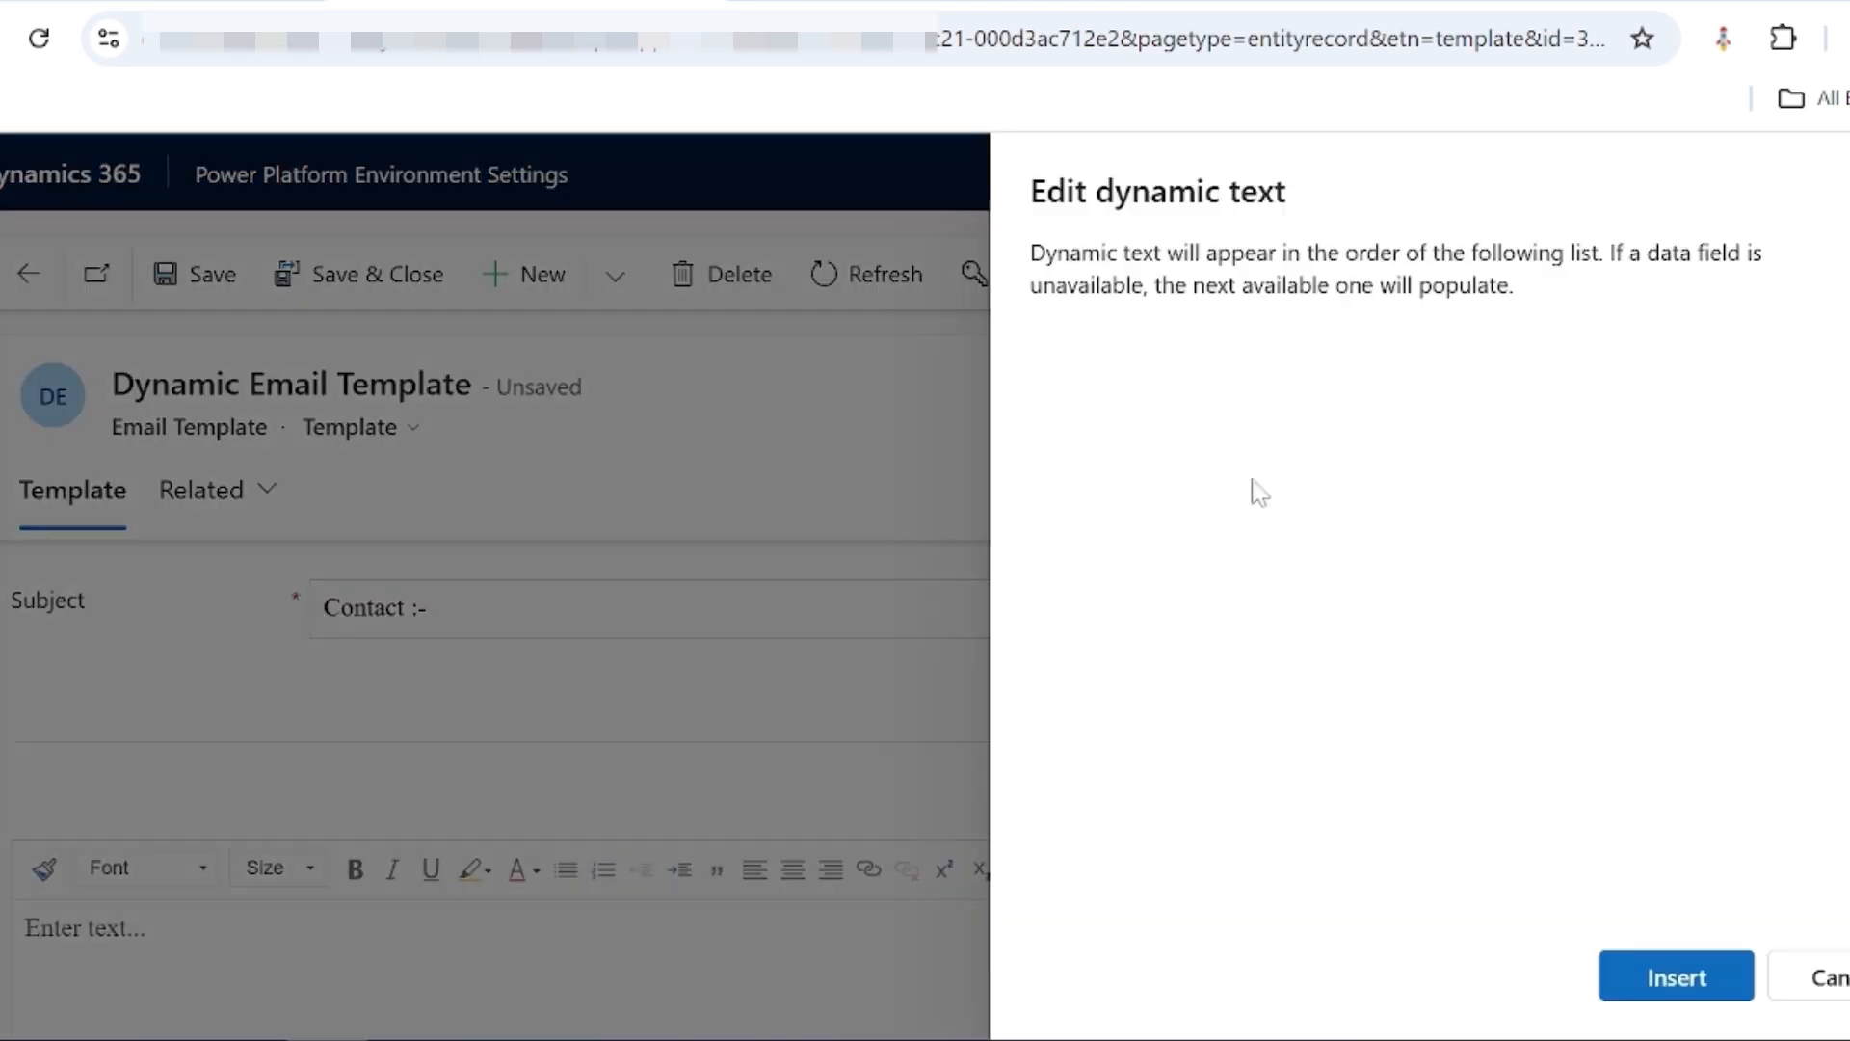
{"action": "left_click", "coordinate": [1165, 529]}
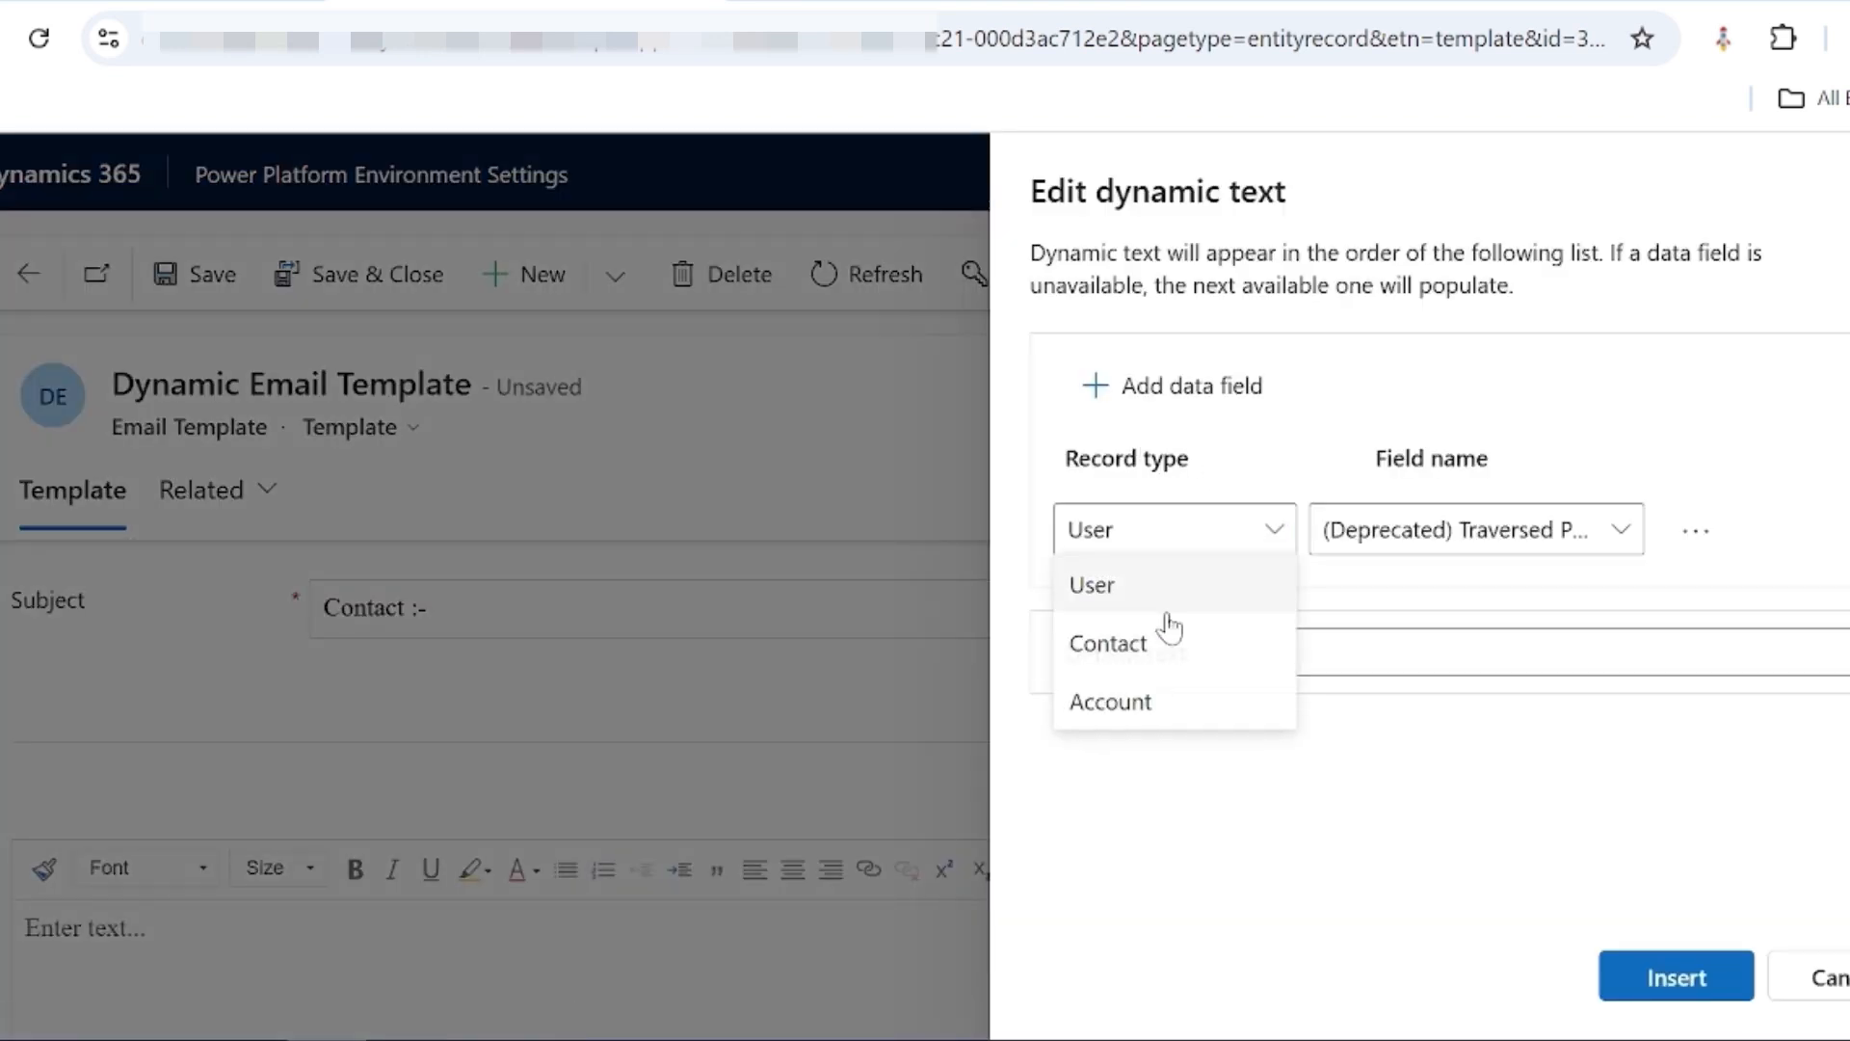
{"action": "left_click", "coordinate": [1157, 655]}
{"action": "left_click", "coordinate": [1478, 529]}
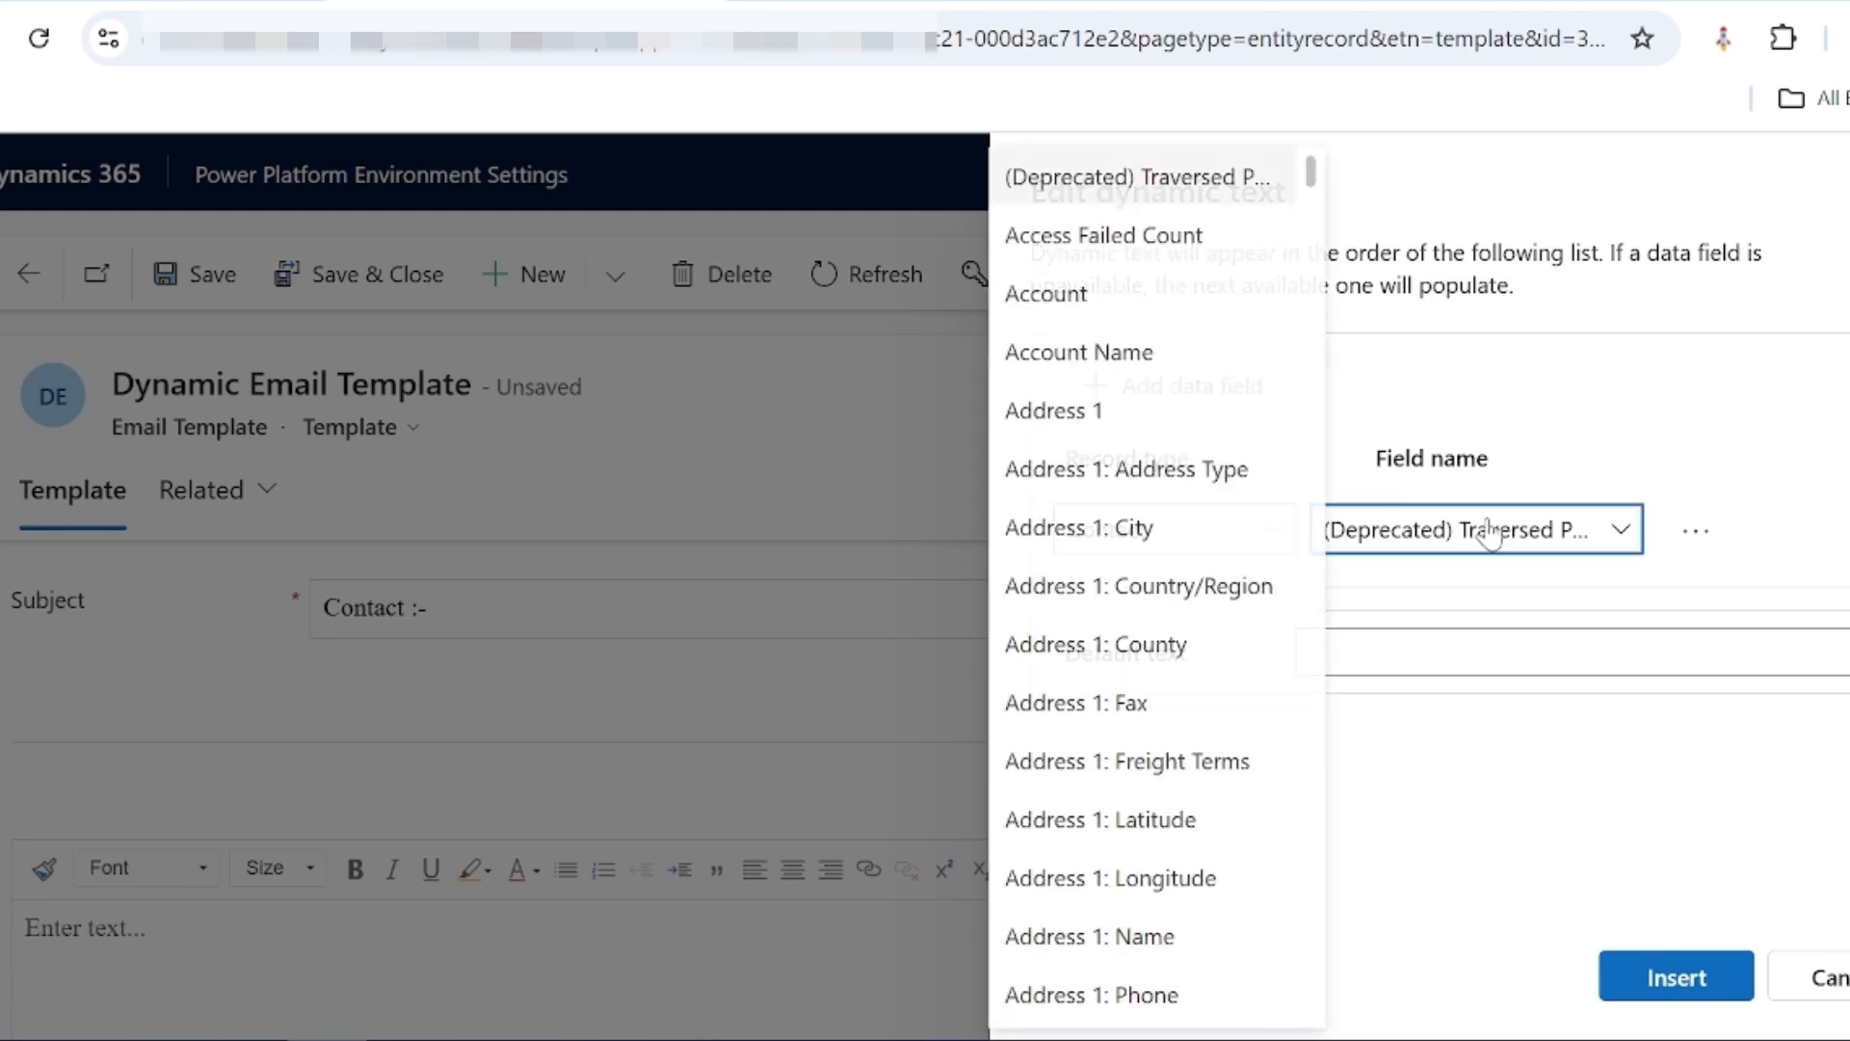
{"action": "scroll", "coordinate": [1177, 453], "scroll_direction": "down", "scroll_amount": 5}
{"action": "scroll", "coordinate": [1177, 452], "scroll_direction": "down", "scroll_amount": 15}
{"action": "scroll", "coordinate": [1177, 452], "scroll_direction": "up", "scroll_amount": 4}
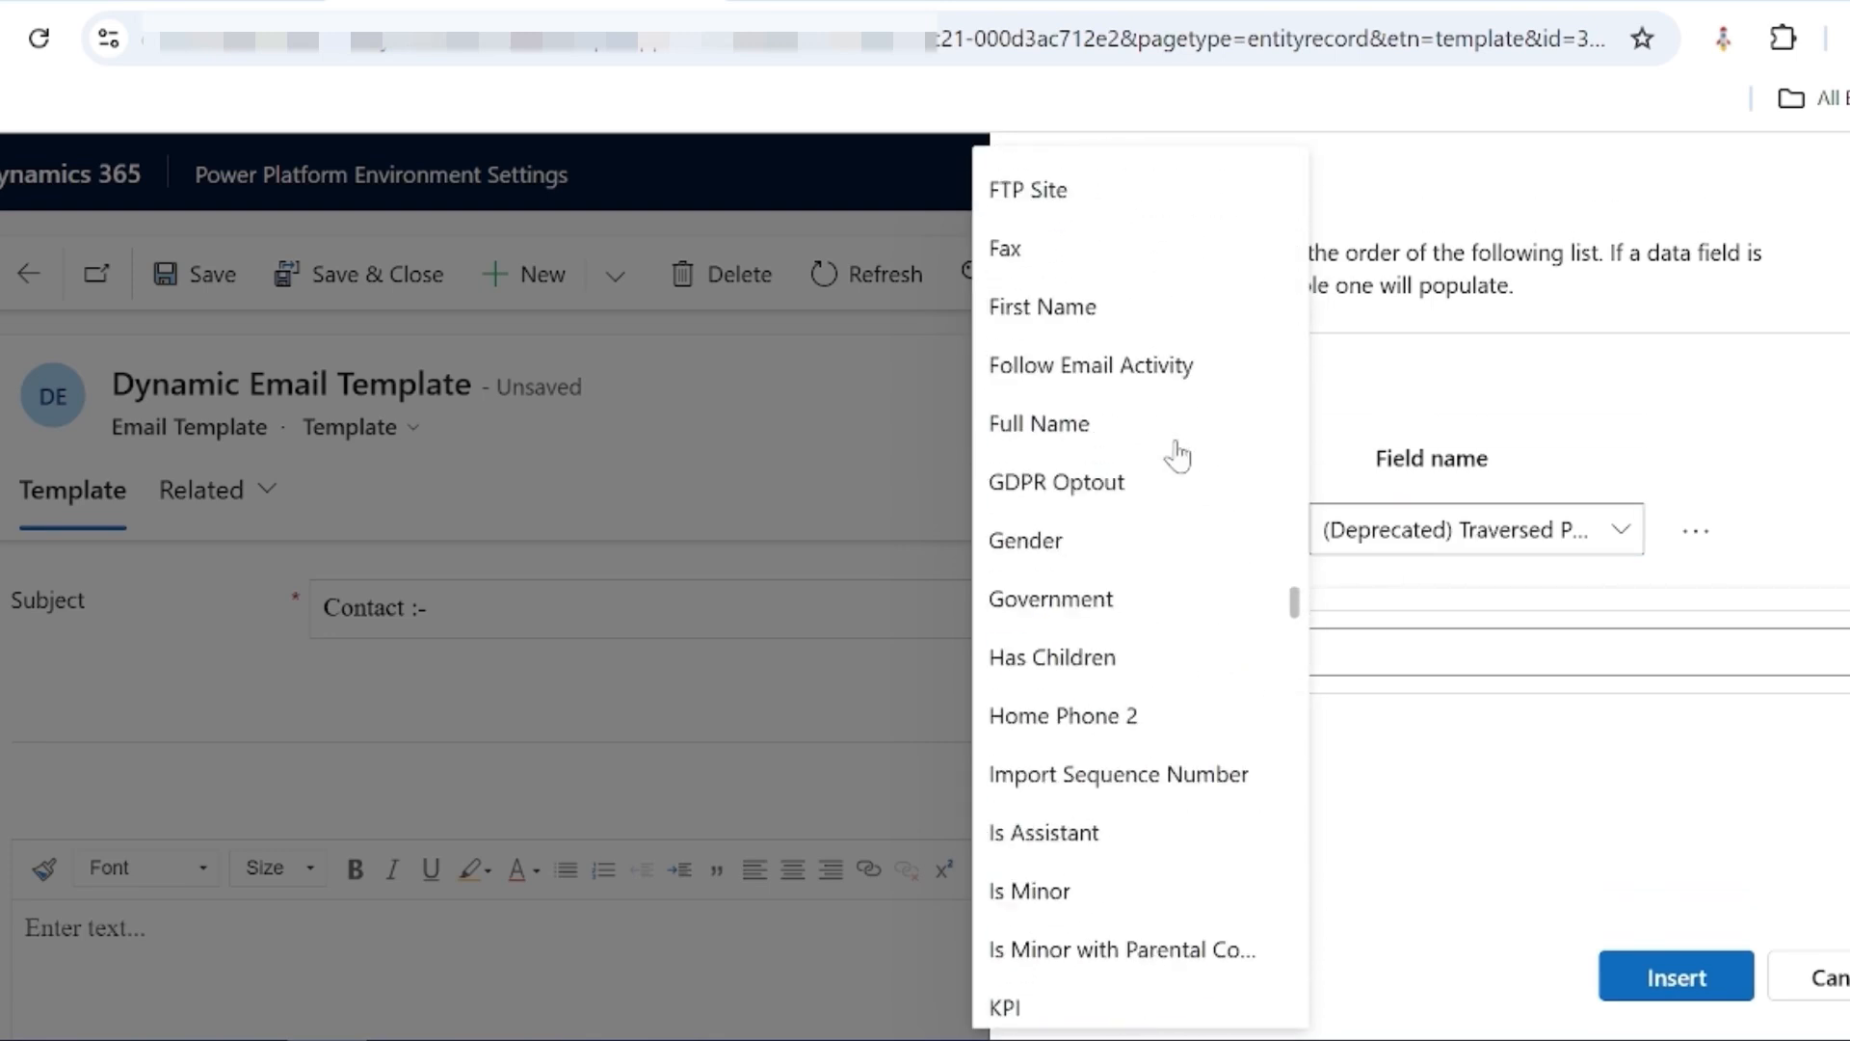
{"action": "scroll", "coordinate": [1065, 760], "scroll_direction": "down", "scroll_amount": 4}
{"action": "scroll", "coordinate": [1066, 652], "scroll_direction": "up", "scroll_amount": 4}
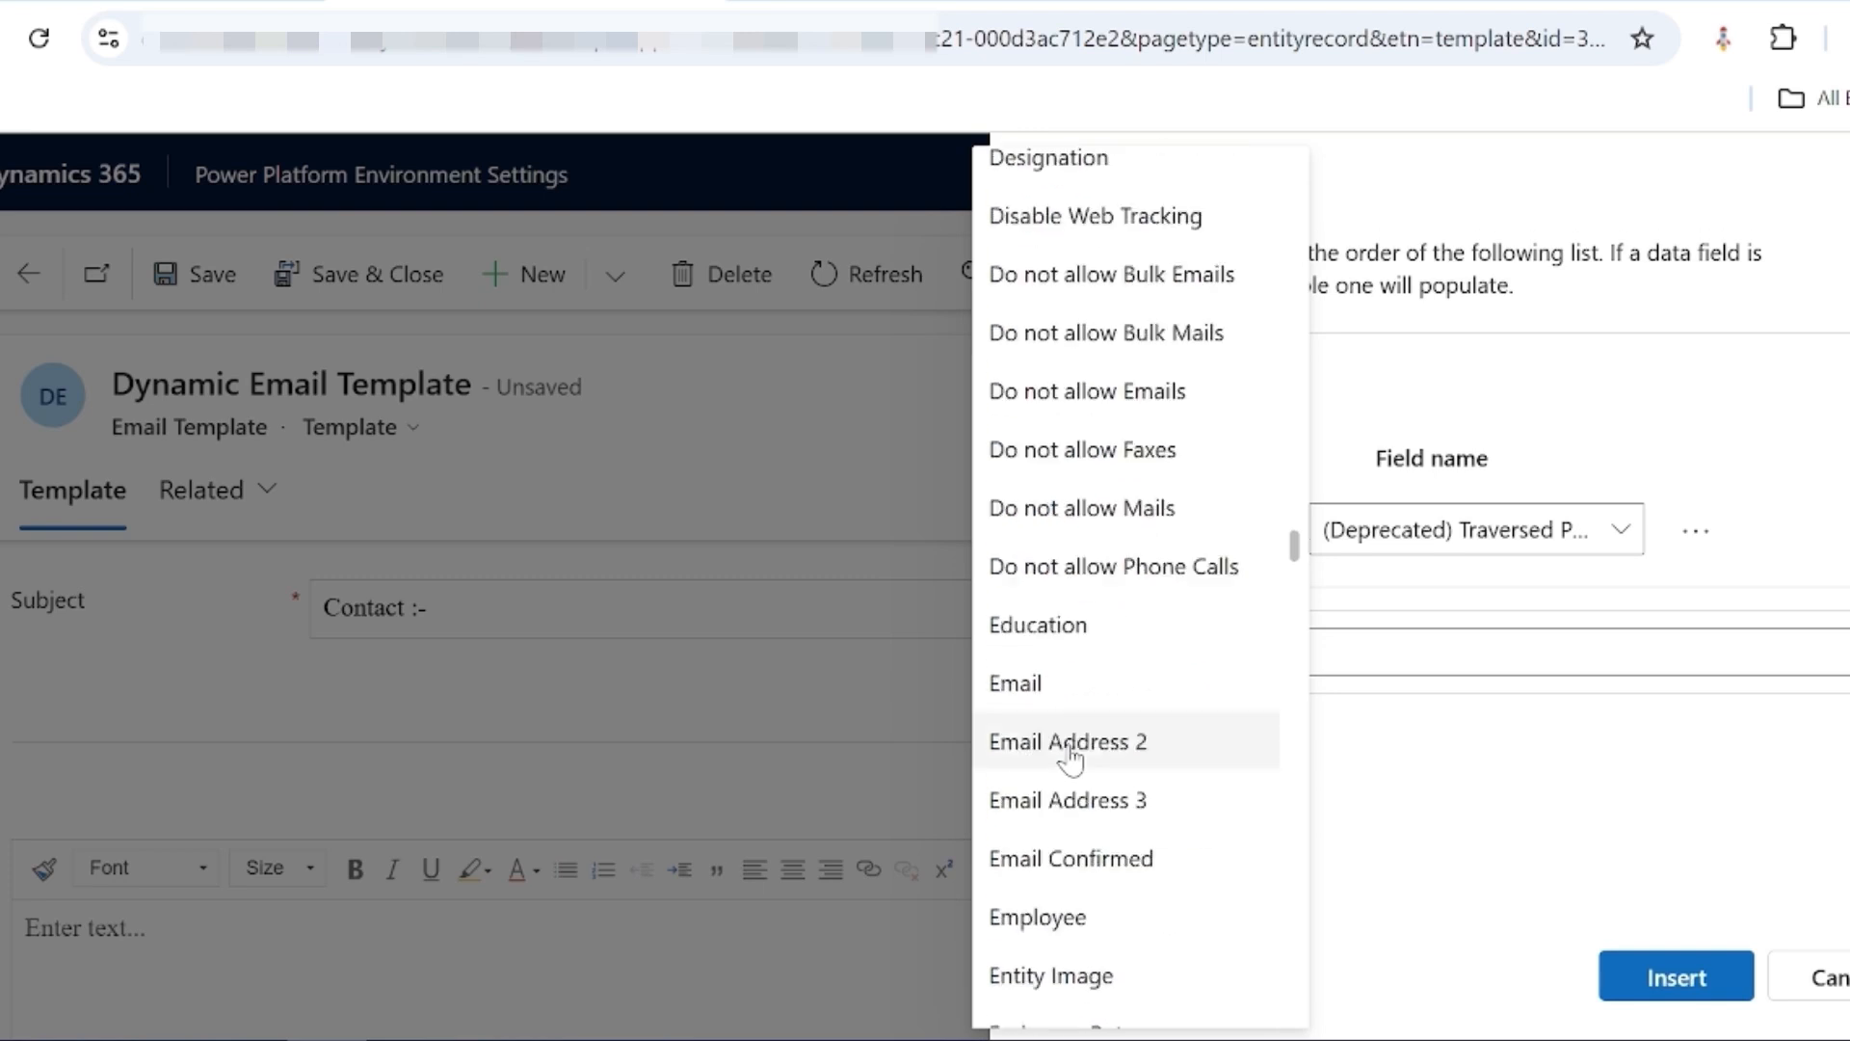
{"action": "scroll", "coordinate": [1065, 747], "scroll_direction": "down", "scroll_amount": 1}
{"action": "scroll", "coordinate": [1069, 760], "scroll_direction": "down", "scroll_amount": 6}
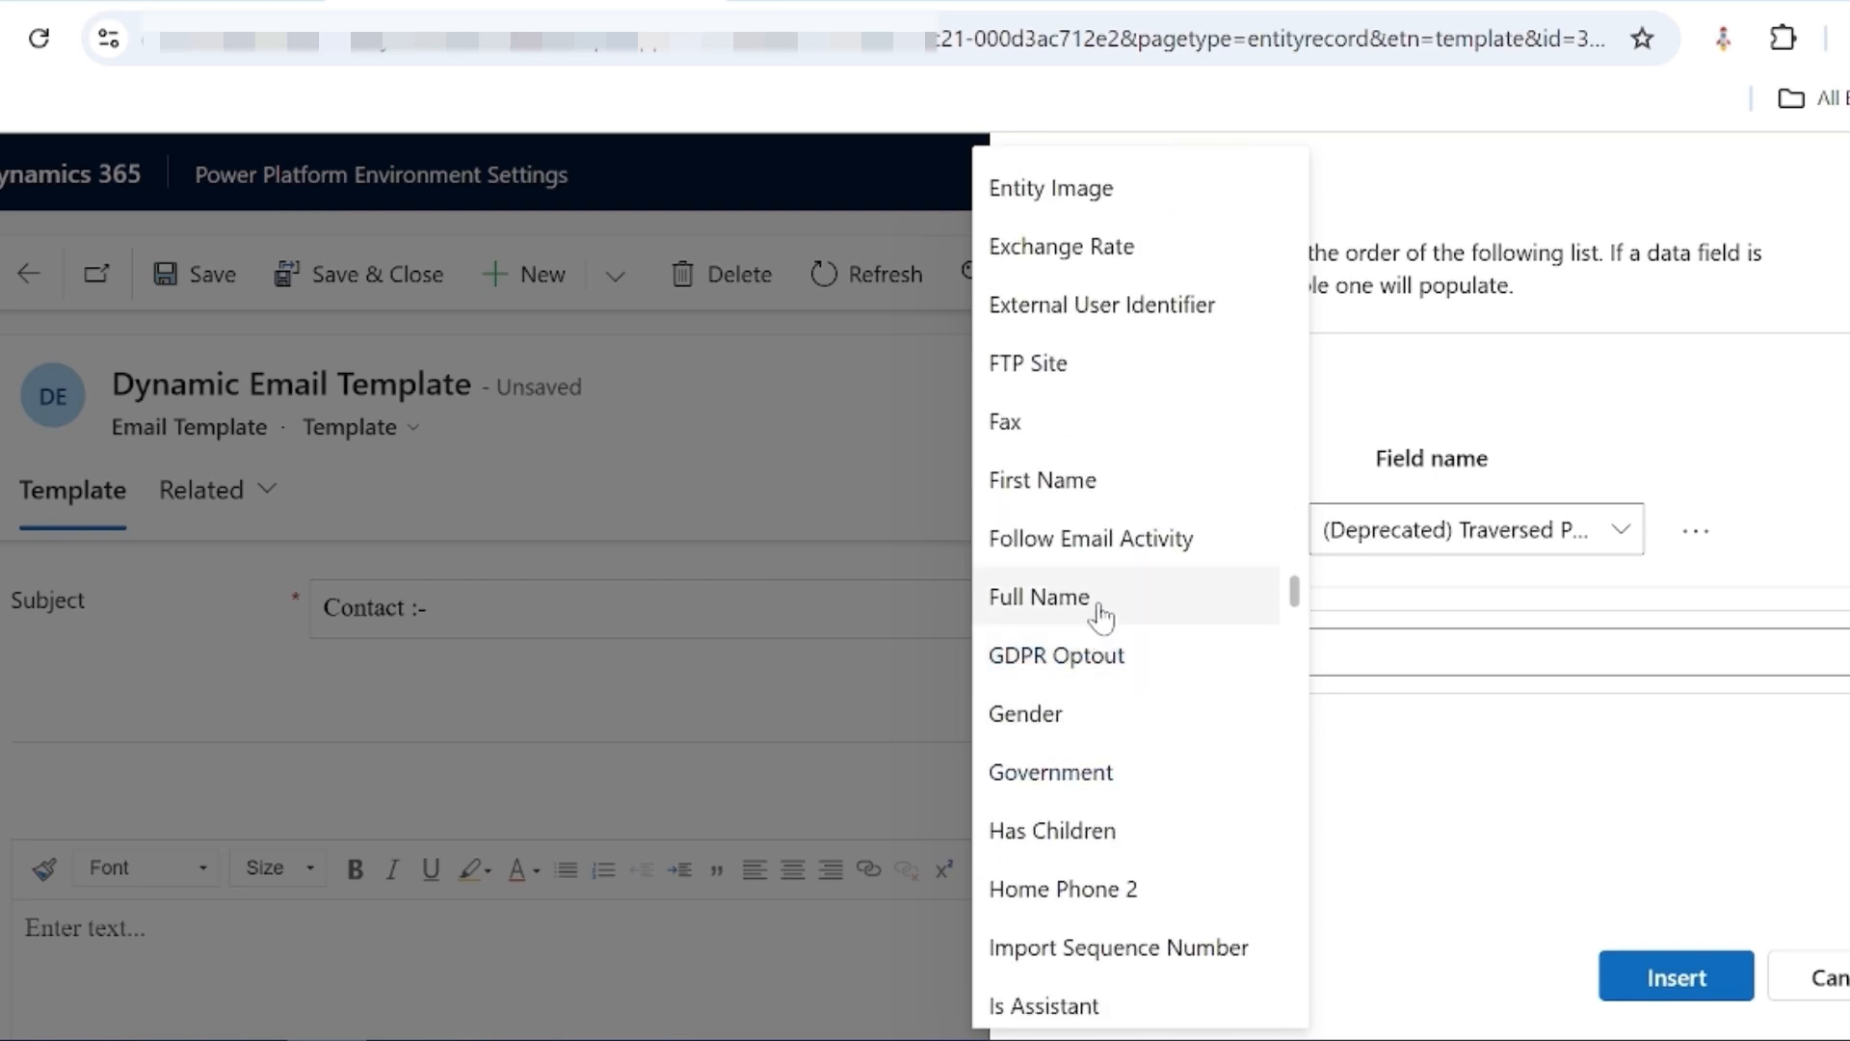
{"action": "left_click", "coordinate": [1098, 607]}
{"action": "left_click", "coordinate": [1652, 980]}
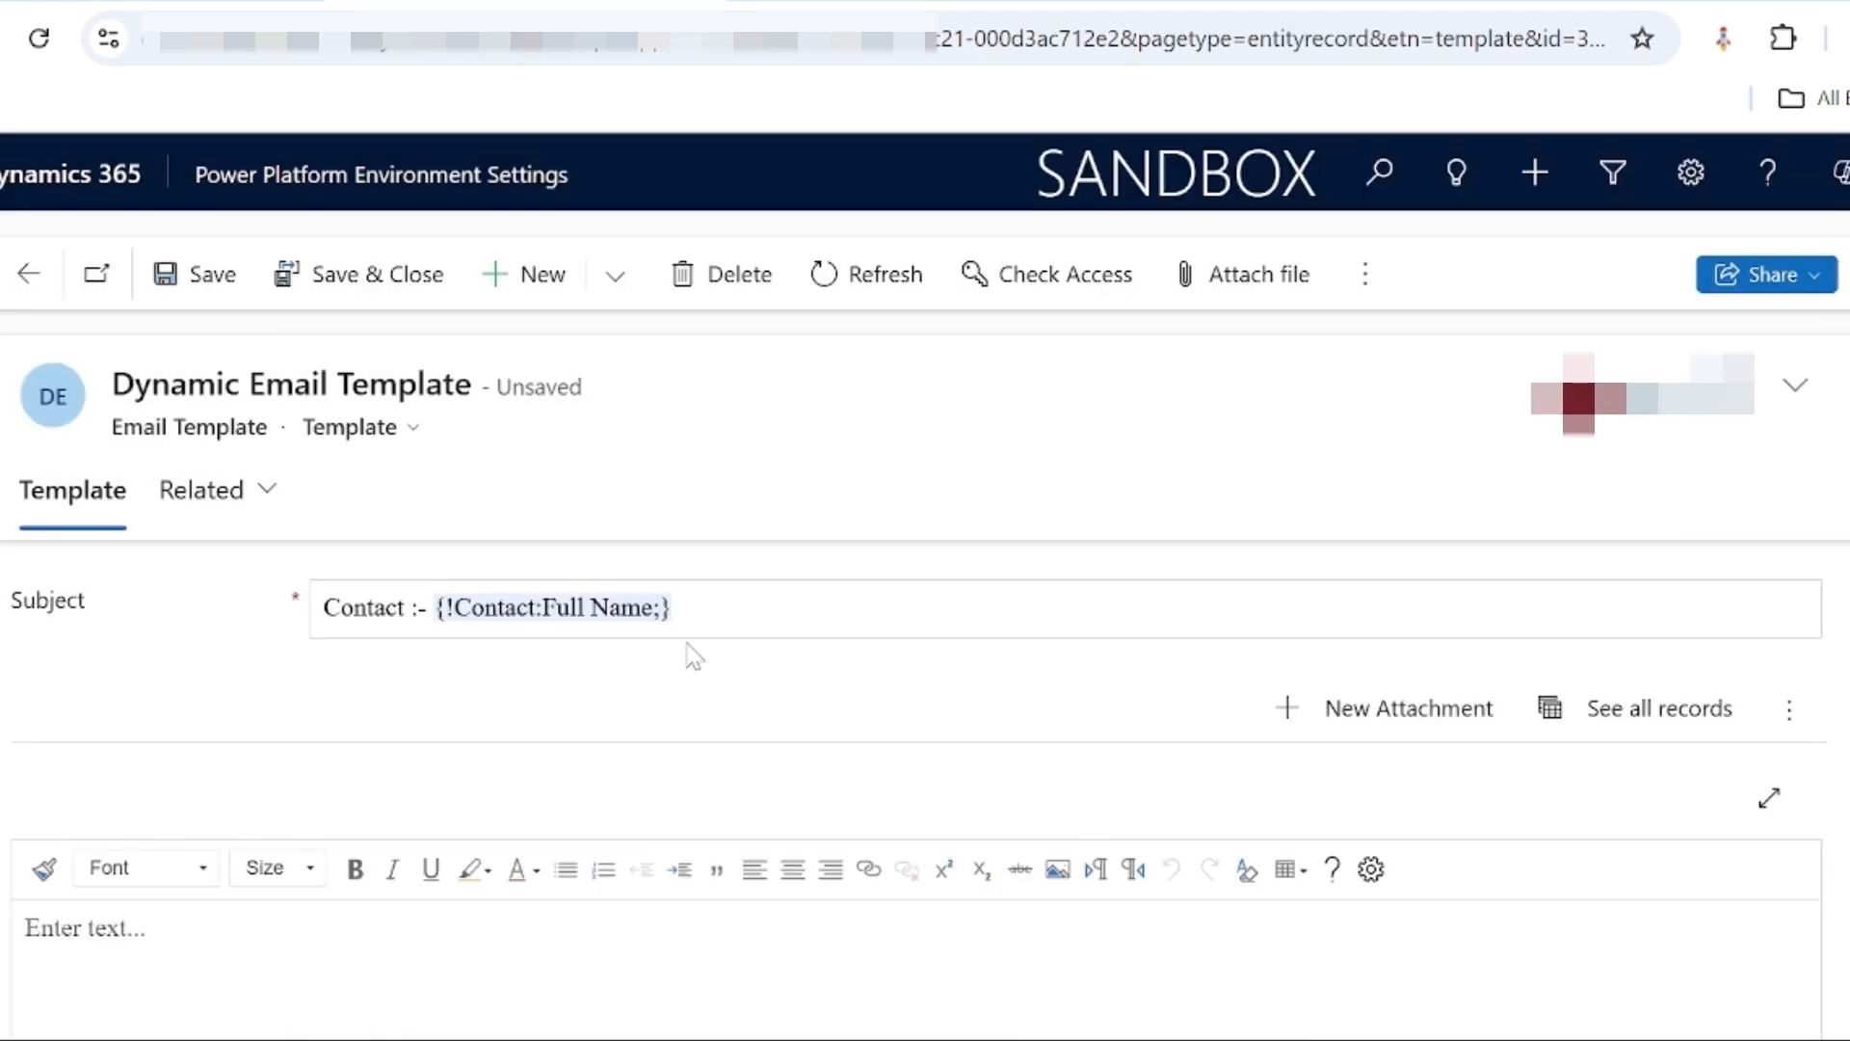
Complete the subject with "is created." after the dynamic full name field
{"action": "scroll", "coordinate": [430, 627], "scroll_direction": "down", "scroll_amount": 1}
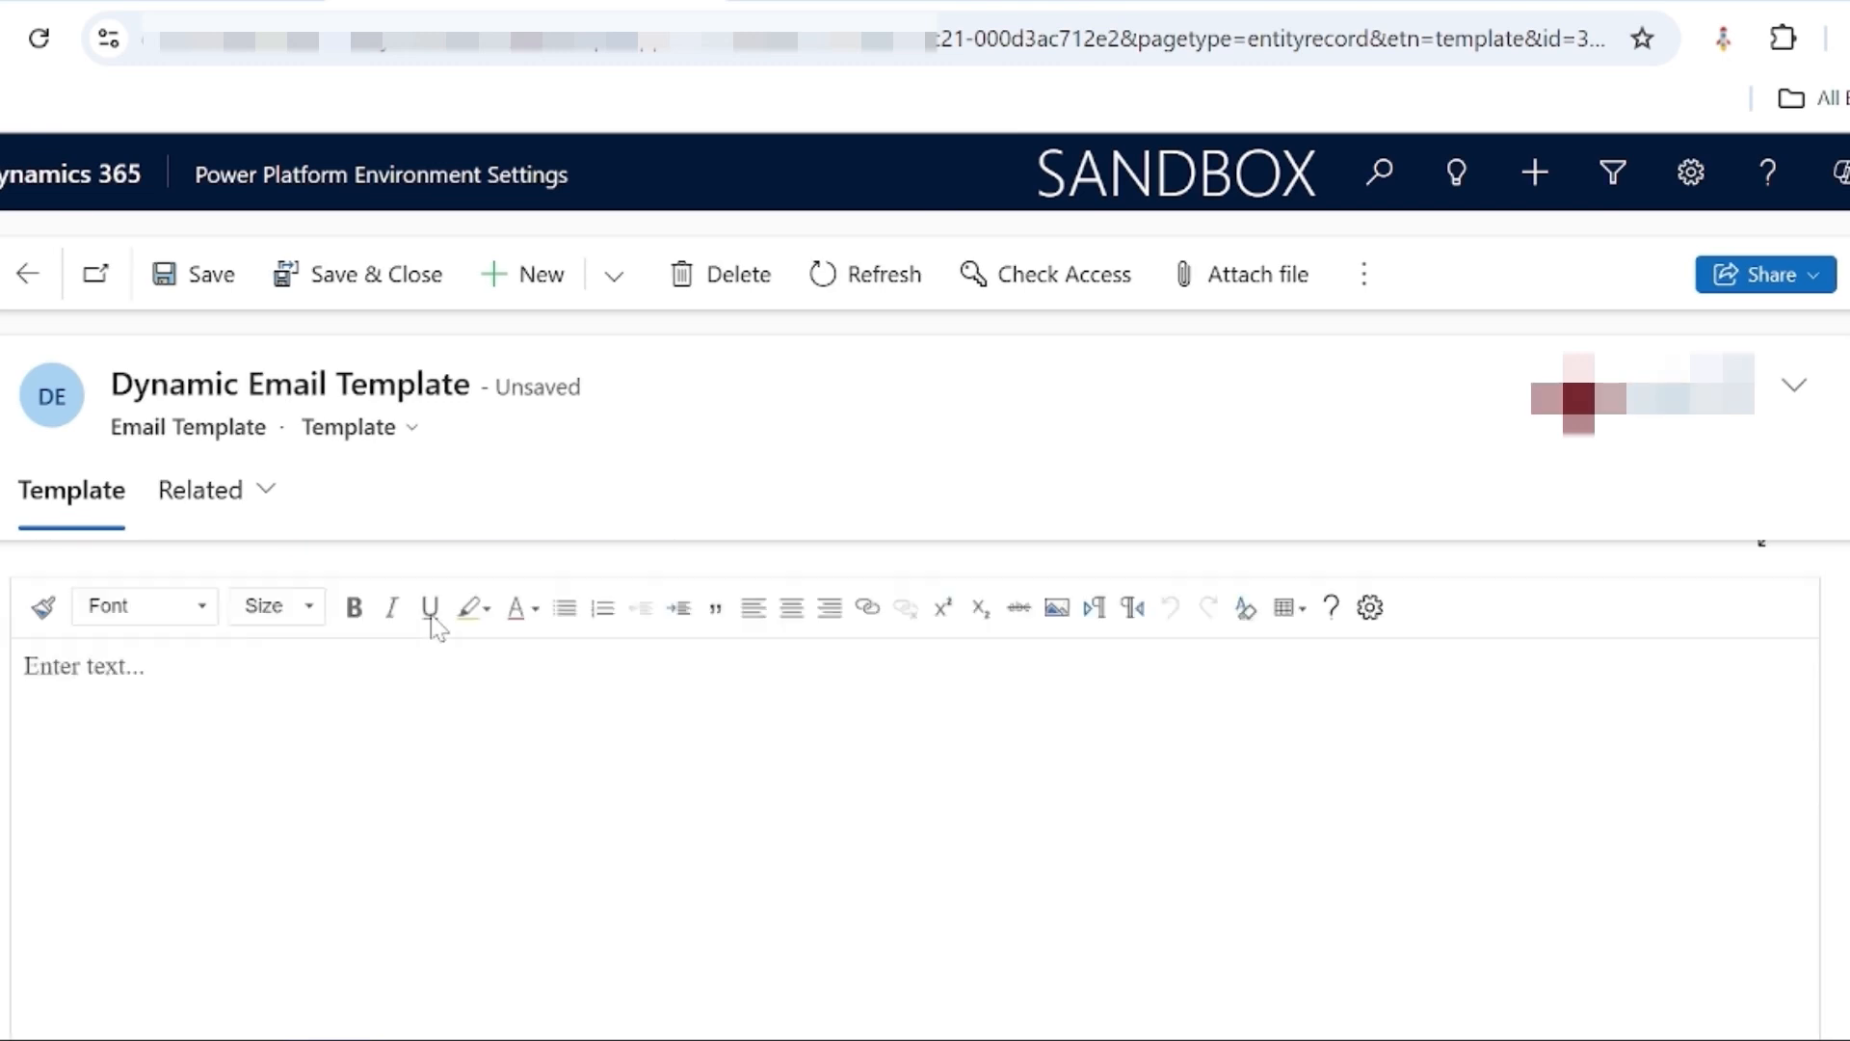
{"action": "scroll", "coordinate": [742, 929], "scroll_direction": "up", "scroll_amount": 4}
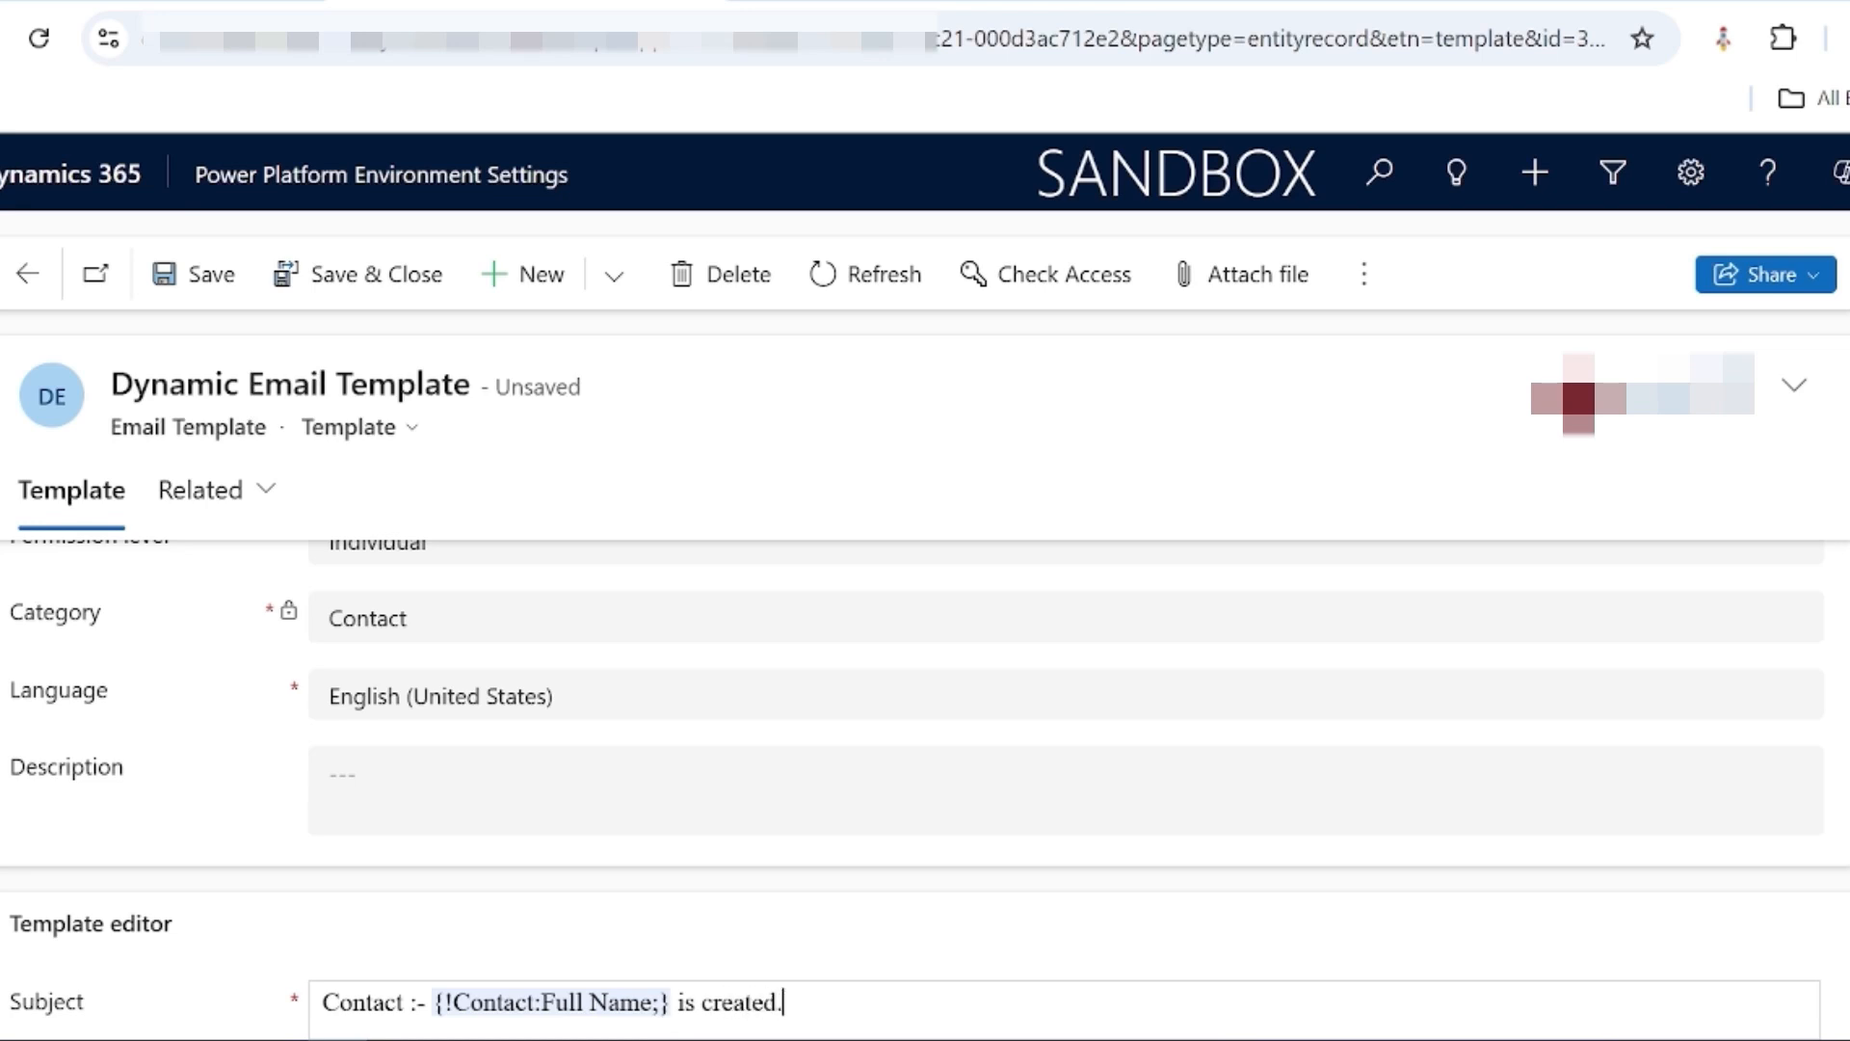
{"action": "key", "text": "Tab"}
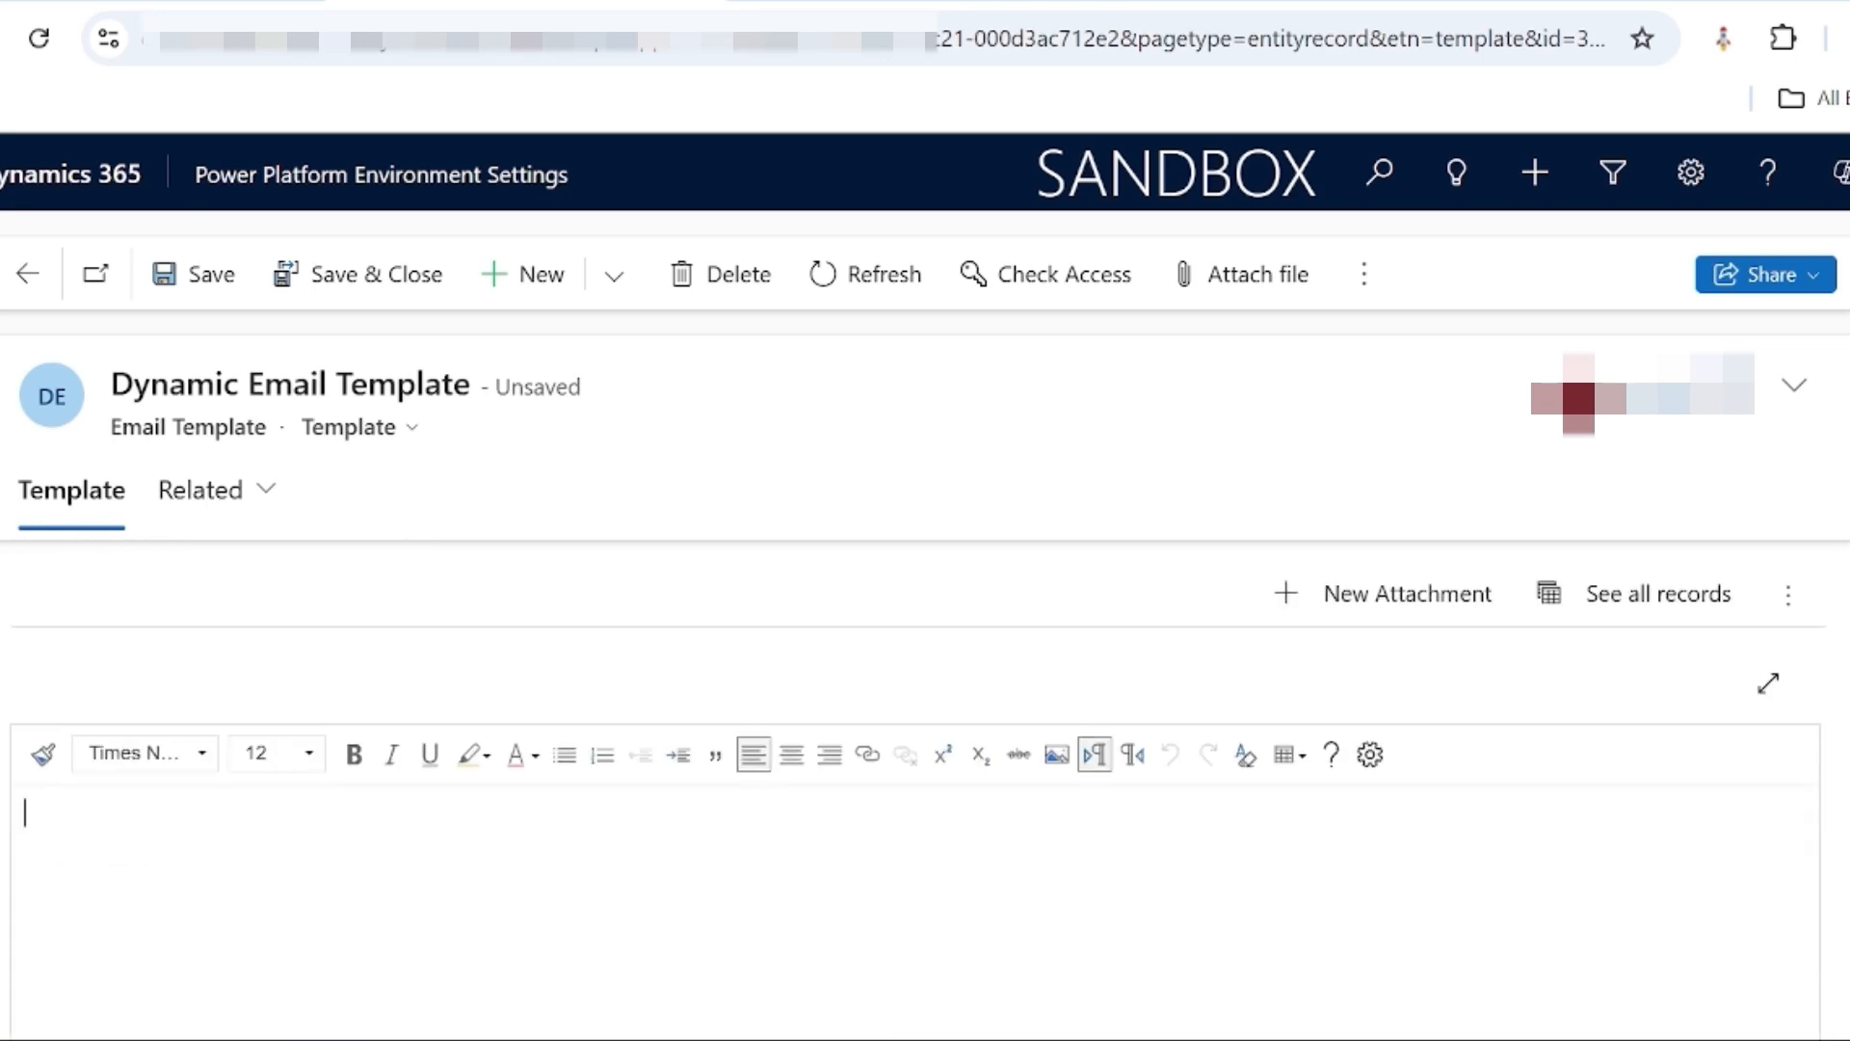
Write the email body: "Hi,", "Please find the below details:-", separate lines labelled "first Name :", "last name:" and "email:", and a closing "Thanks"
{"action": "type", "text": "Hi,  "}
{"action": "type", "text": "Please find the below details:"}
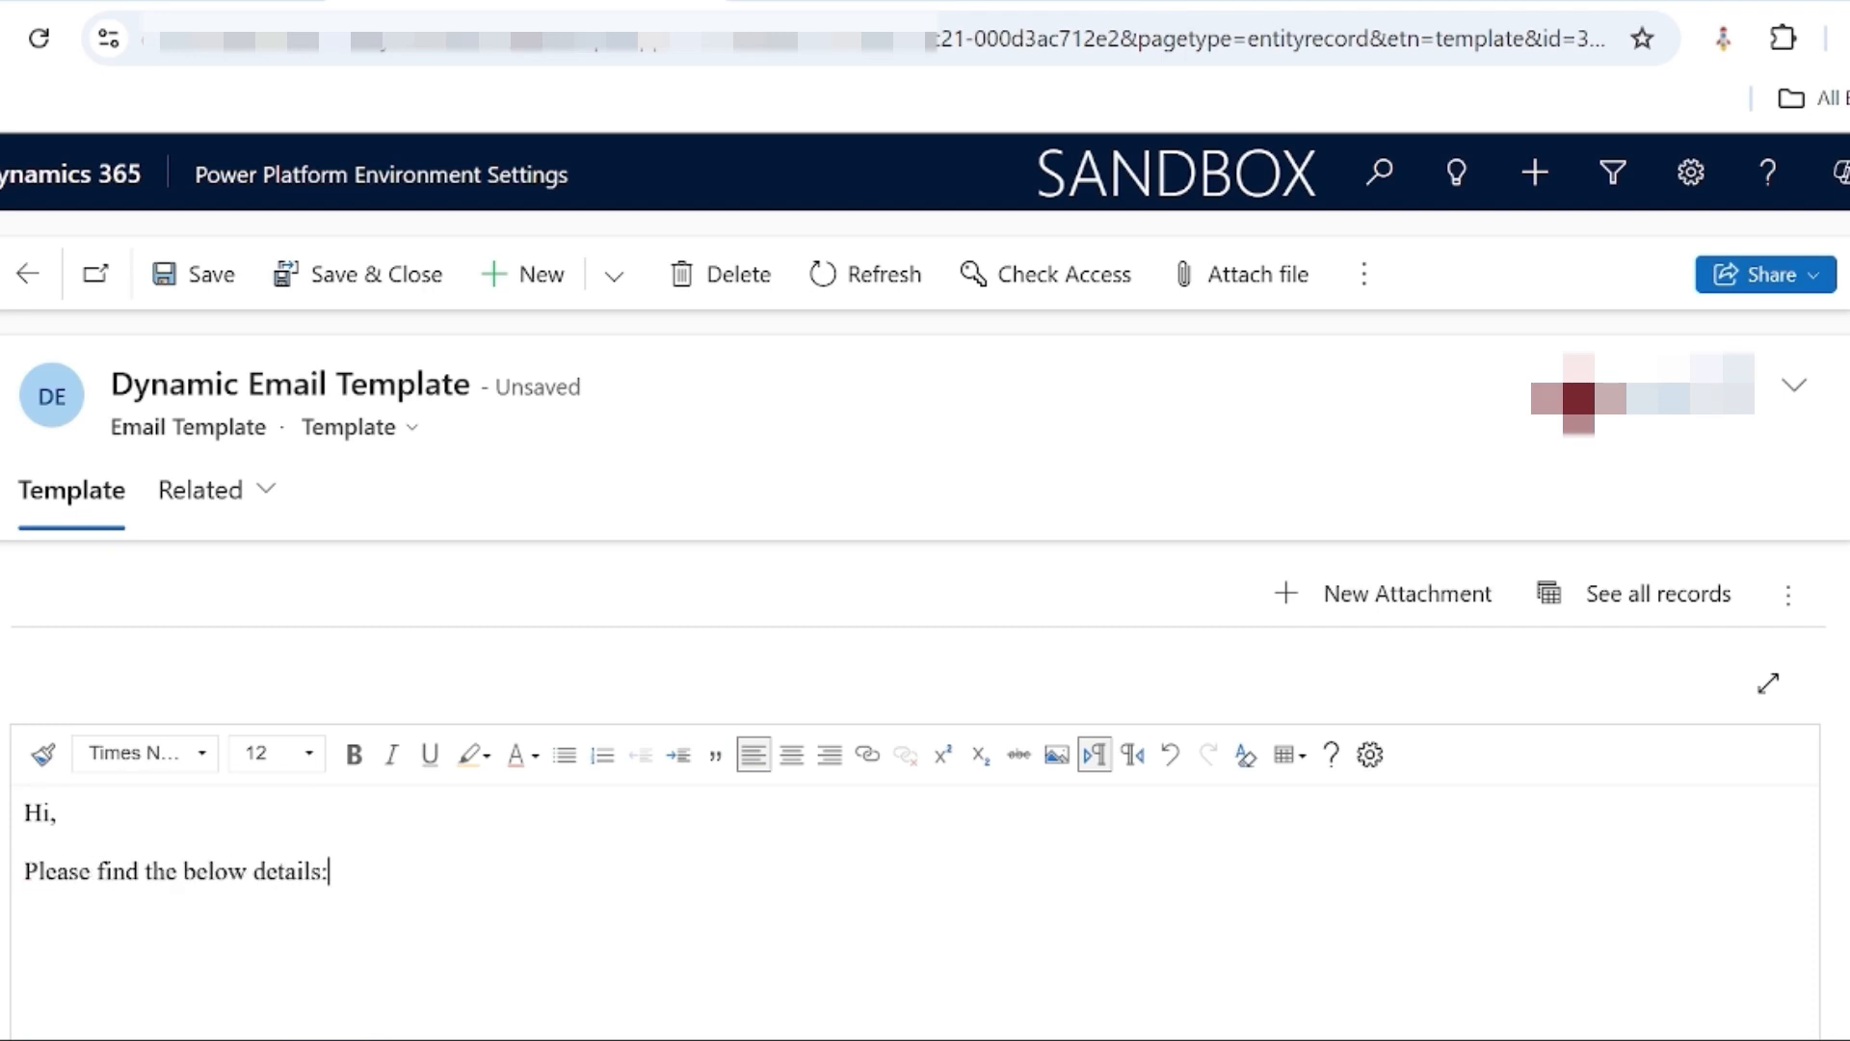
{"action": "type", "text": "-  first Name :"}
{"action": "key", "text": "shift+Return"}
{"action": "type", "text": "last nam"}
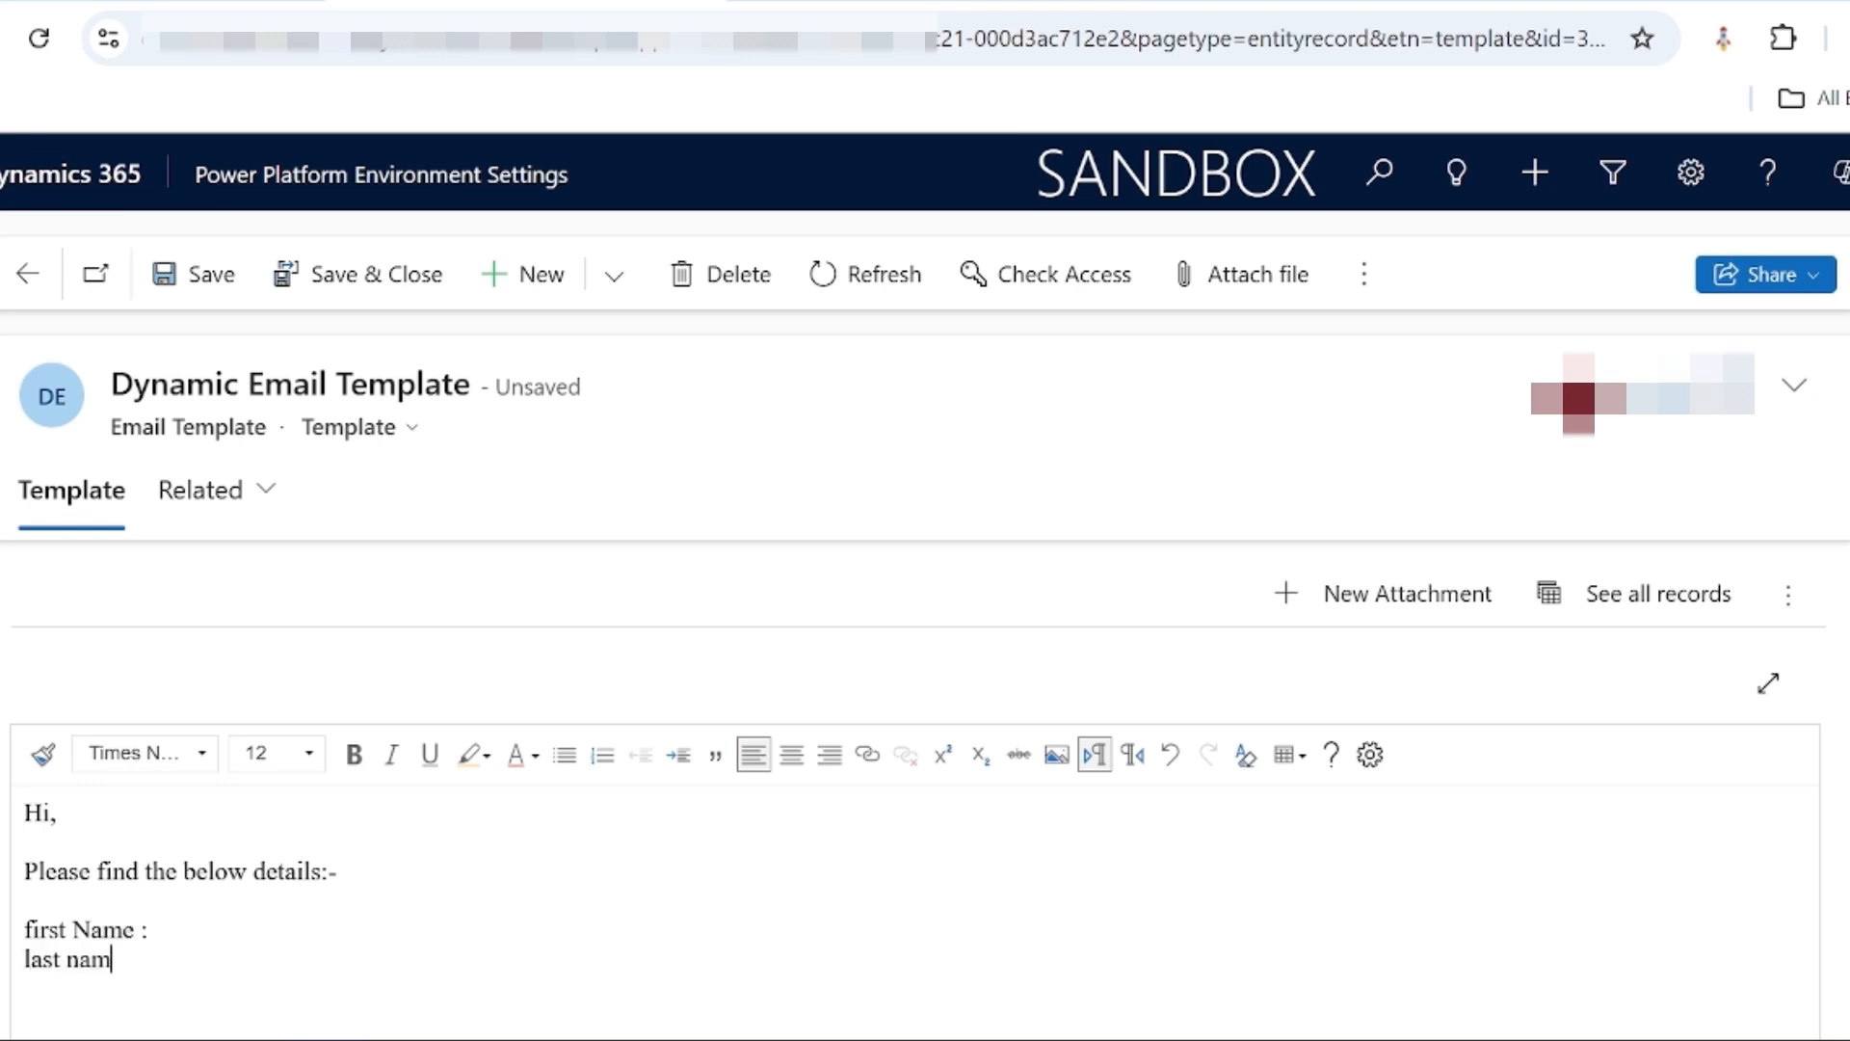
{"action": "type", "text": "e: email:"}
{"action": "key", "text": "Return"}
{"action": "type", "text": "Thankn"}
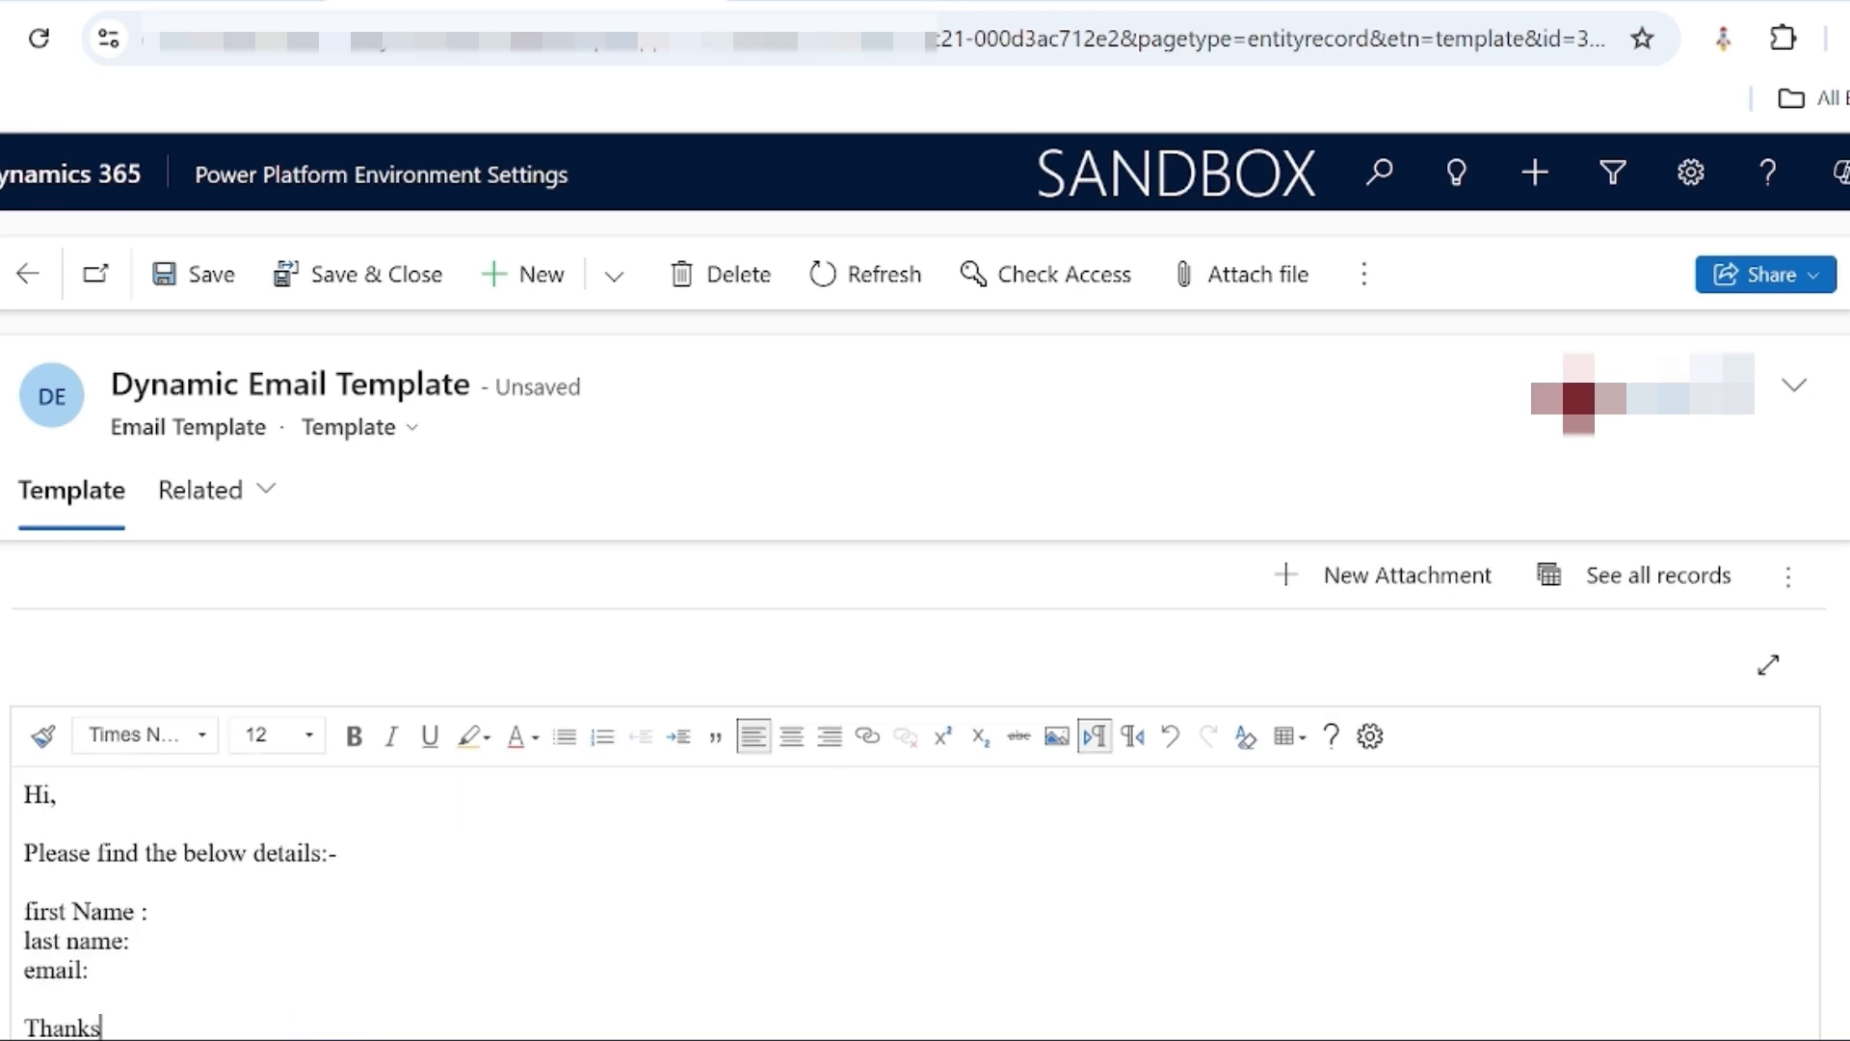
Insert the contact's First Name field as dynamic text after the "first Name :" label in the body
{"action": "left_click", "coordinate": [1363, 274]}
{"action": "left_click", "coordinate": [1474, 334]}
{"action": "left_click", "coordinate": [1469, 532]}
{"action": "scroll", "coordinate": [1113, 732], "scroll_direction": "down", "scroll_amount": 10}
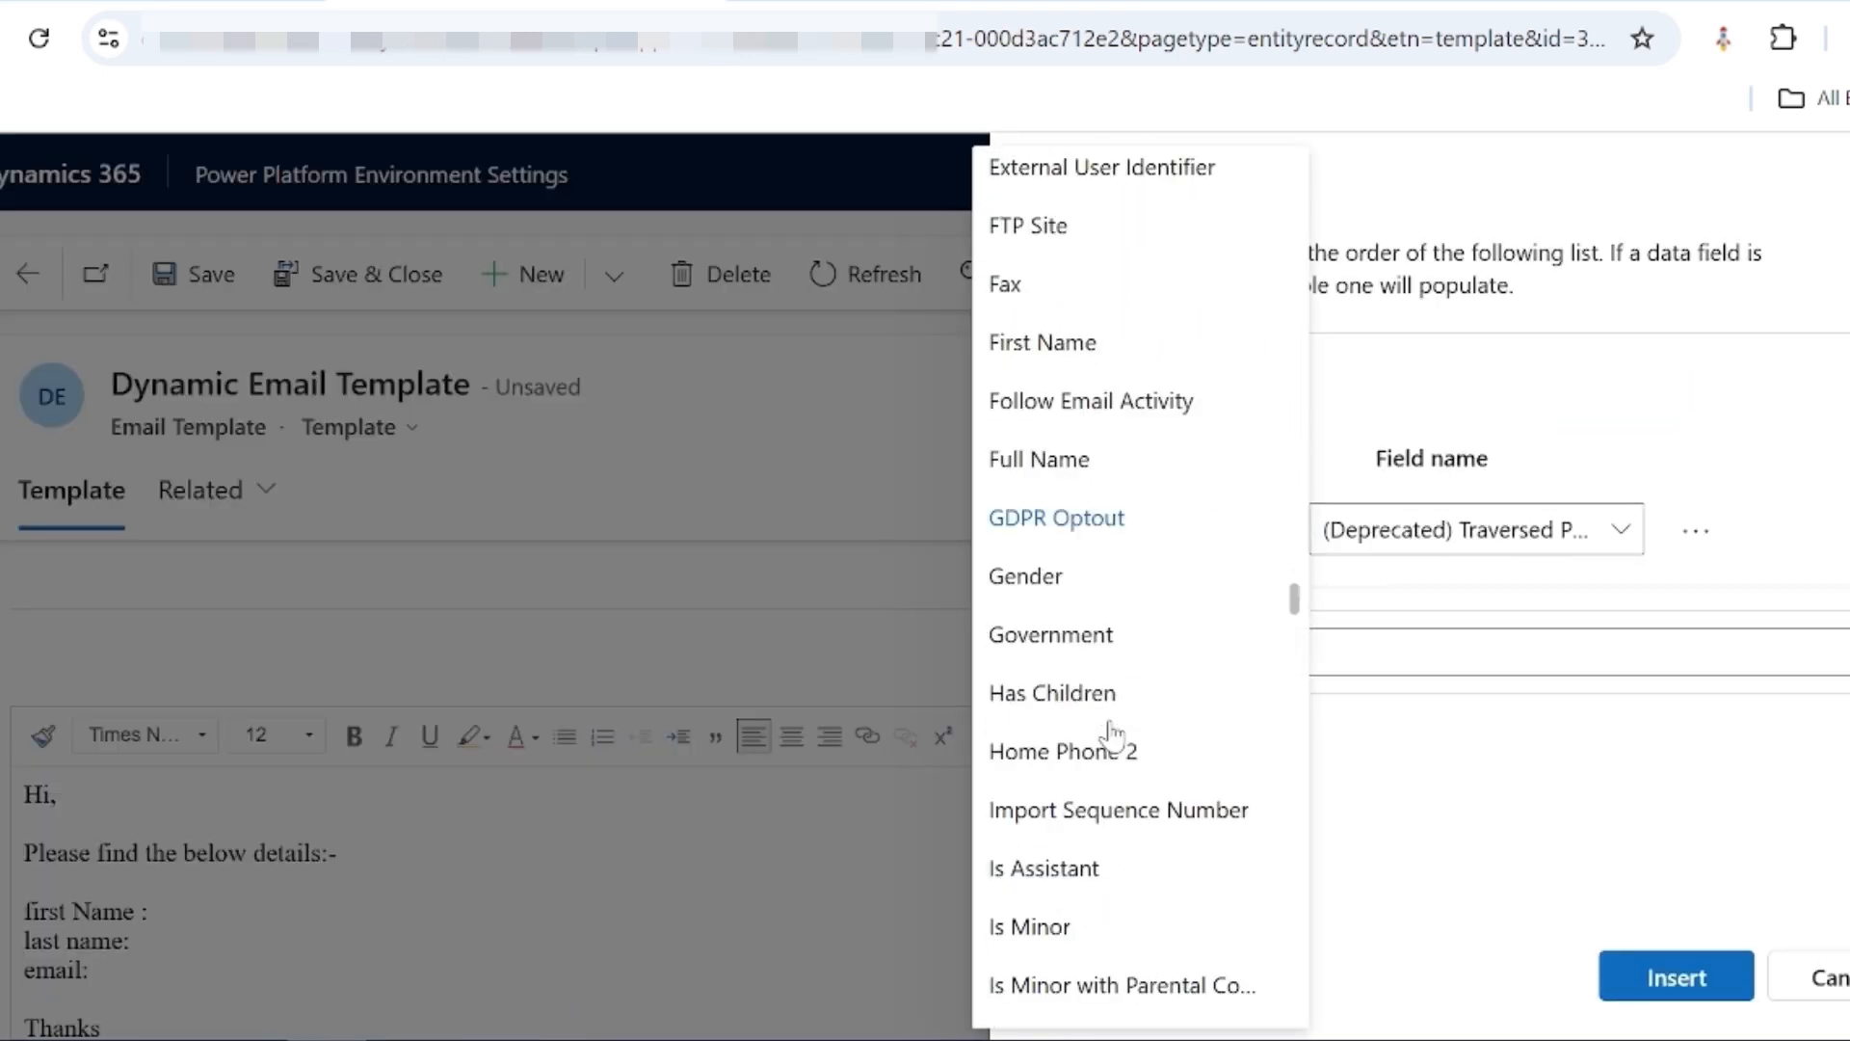
{"action": "left_click", "coordinate": [1043, 342]}
{"action": "left_click", "coordinate": [1677, 977]}
Insert the contact's Last Name field as dynamic text after the "last name:" label in the body
{"action": "left_click", "coordinate": [1363, 274]}
{"action": "left_click", "coordinate": [1475, 333]}
{"action": "left_click", "coordinate": [1474, 529]}
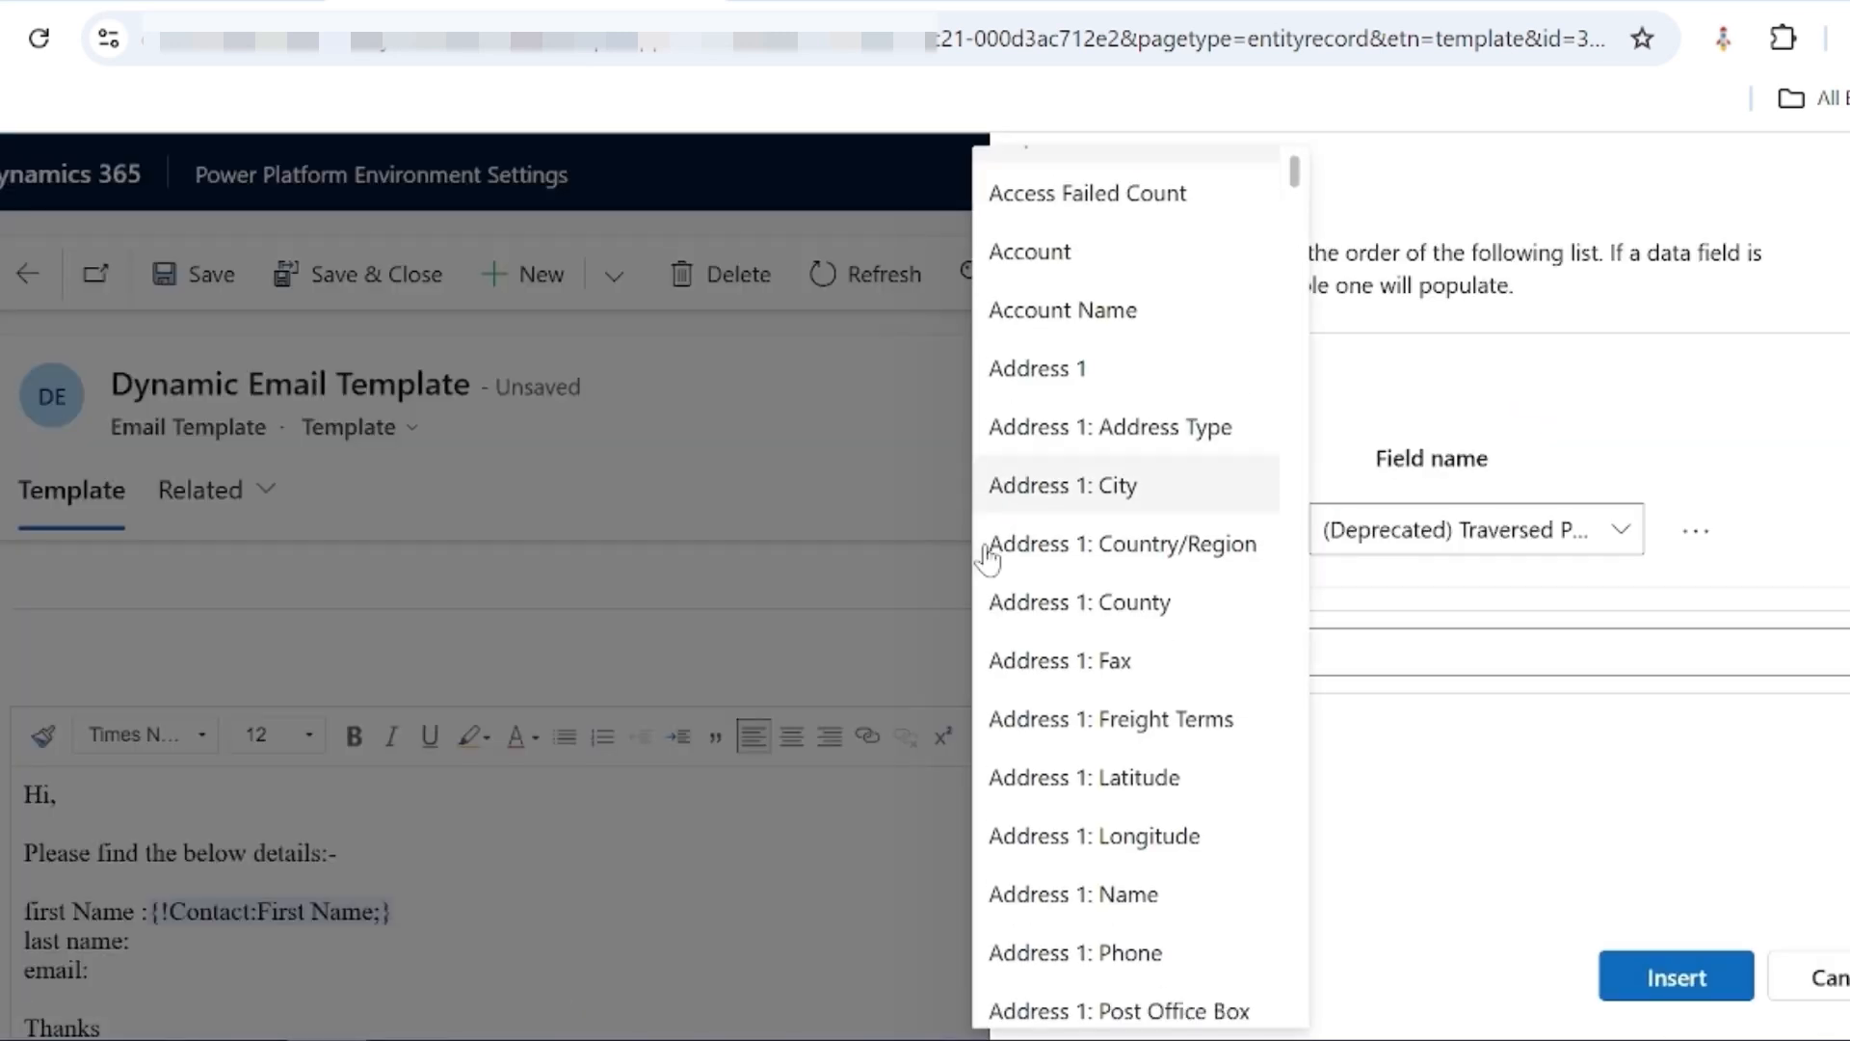
{"action": "scroll", "coordinate": [1061, 710], "scroll_direction": "down", "scroll_amount": 15}
{"action": "left_click", "coordinate": [1050, 219]}
{"action": "left_click", "coordinate": [1677, 977]}
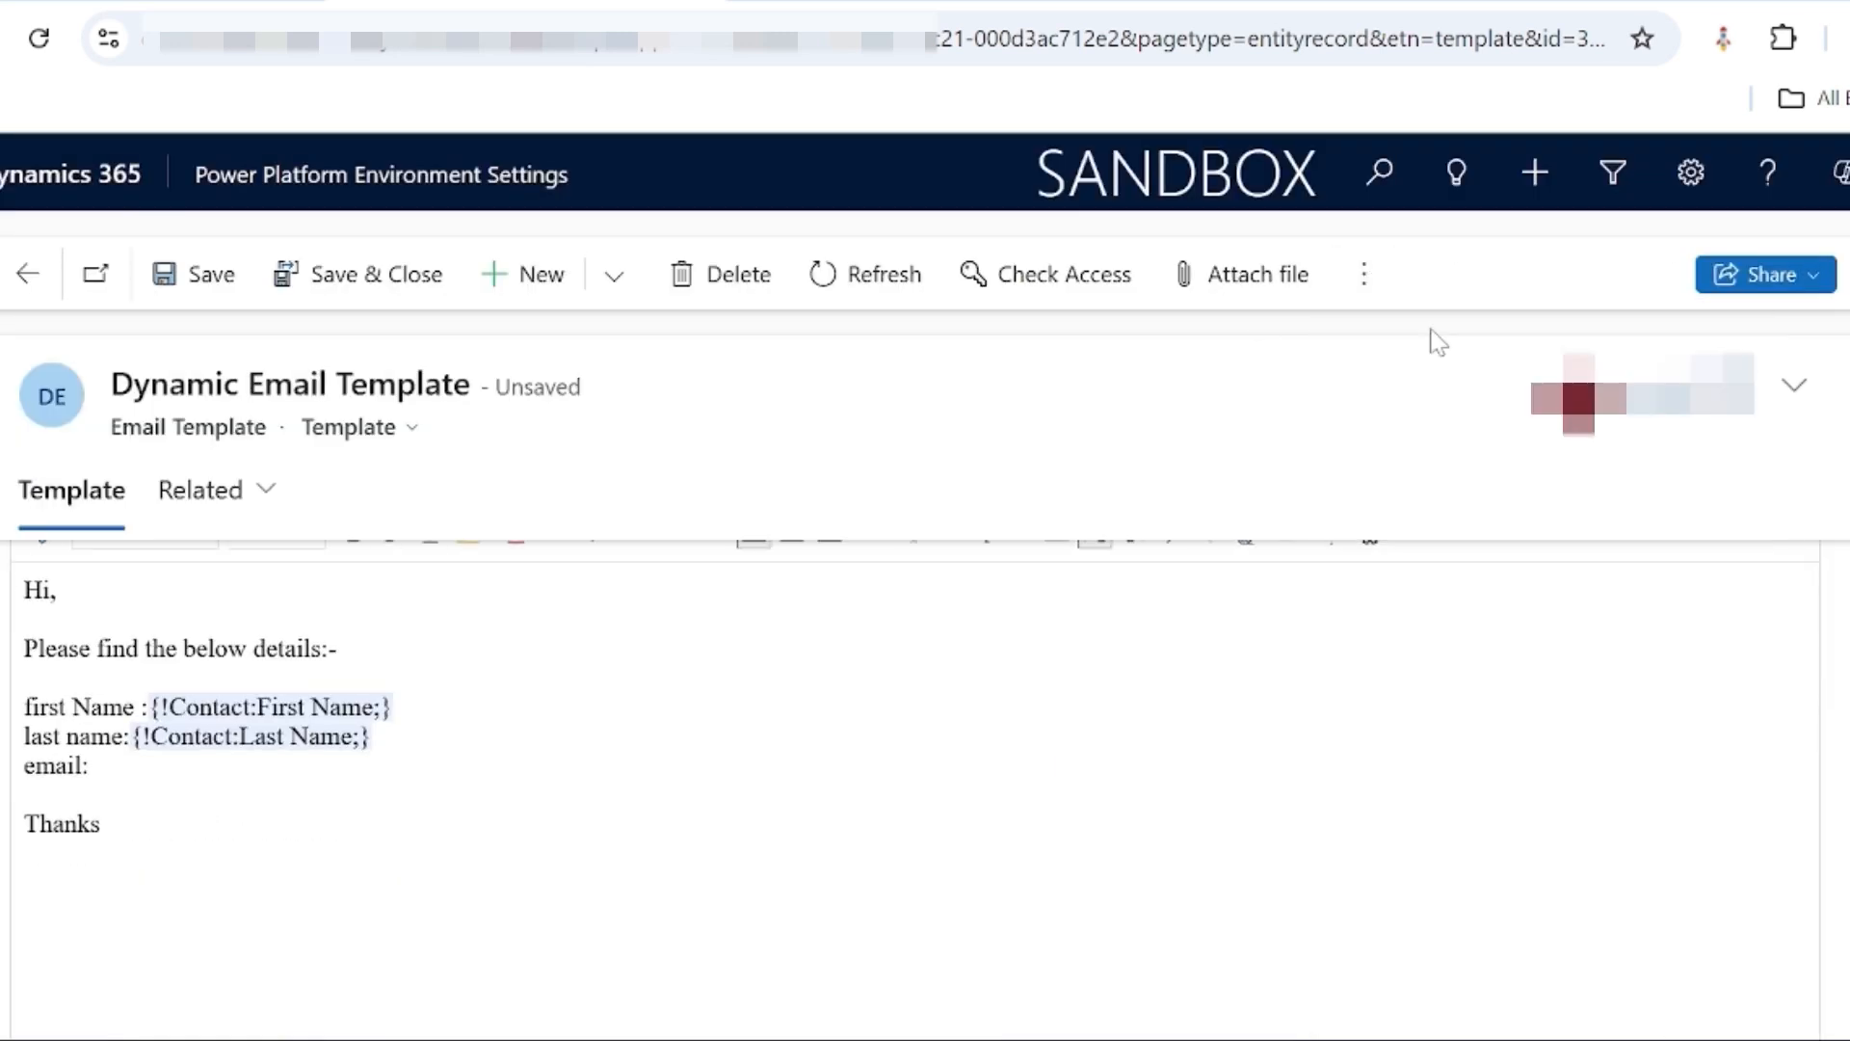
Insert the contact's Email field as dynamic text after the "email:" label in the body
{"action": "left_click", "coordinate": [1364, 274]}
{"action": "left_click", "coordinate": [1475, 334]}
{"action": "left_click", "coordinate": [1474, 529]}
{"action": "scroll", "coordinate": [1098, 797], "scroll_direction": "down", "scroll_amount": 5}
{"action": "left_click", "coordinate": [1028, 484]}
{"action": "left_click", "coordinate": [1677, 977]}
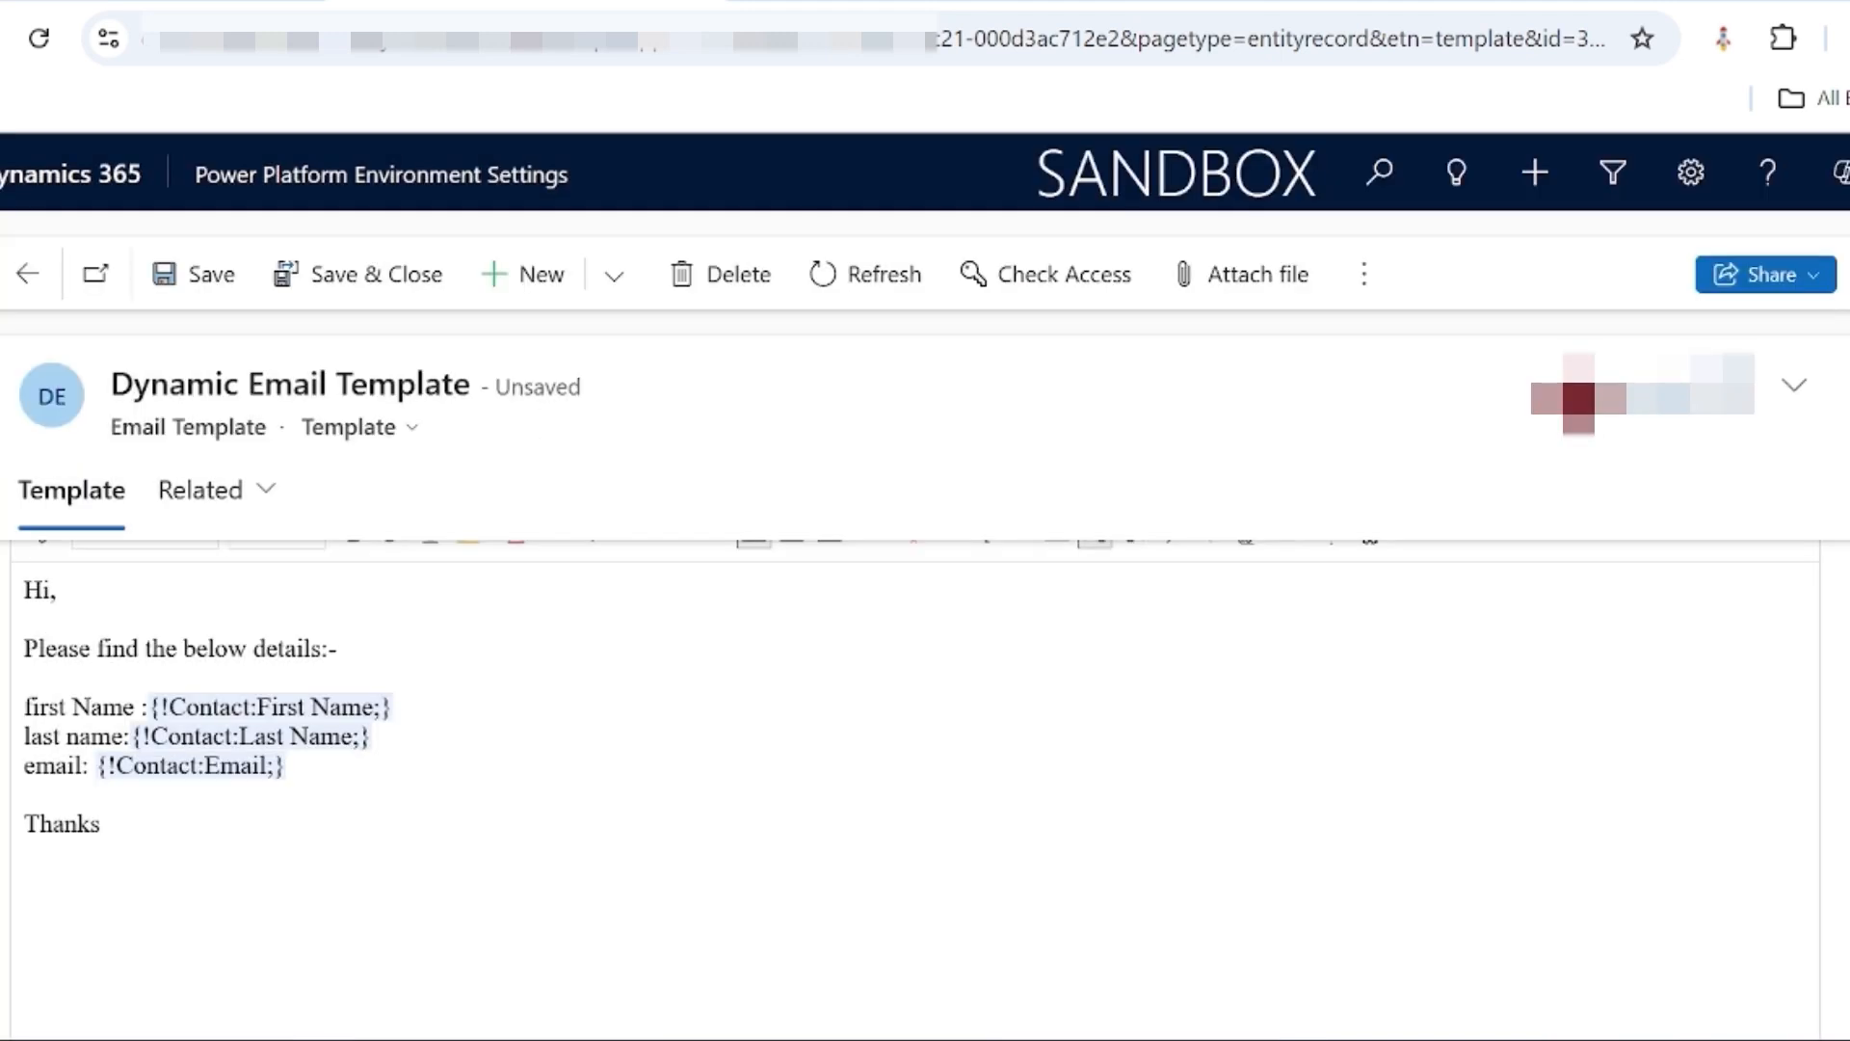
Review the email template's subject and save the template
{"action": "left_click_drag", "start_coordinate": [473, 388], "coordinate": [111, 385]}
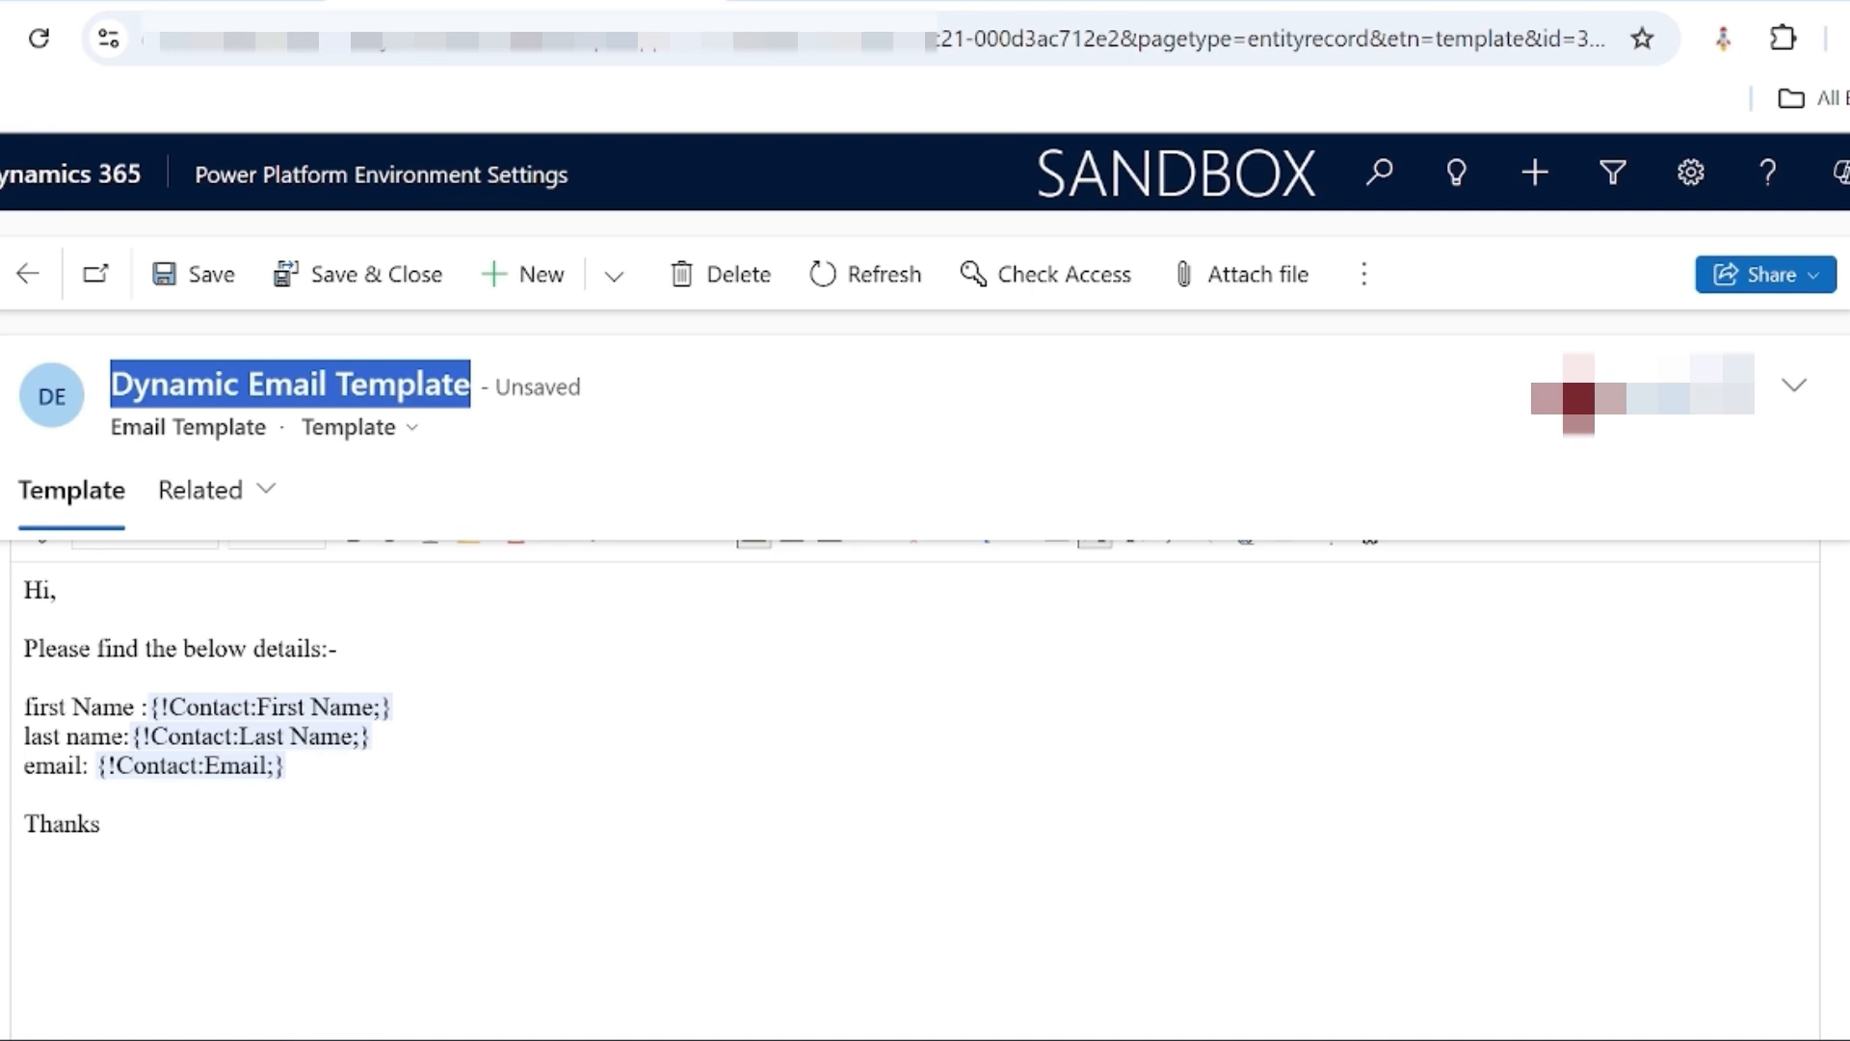
{"action": "scroll", "coordinate": [421, 361], "scroll_direction": "up", "scroll_amount": 5}
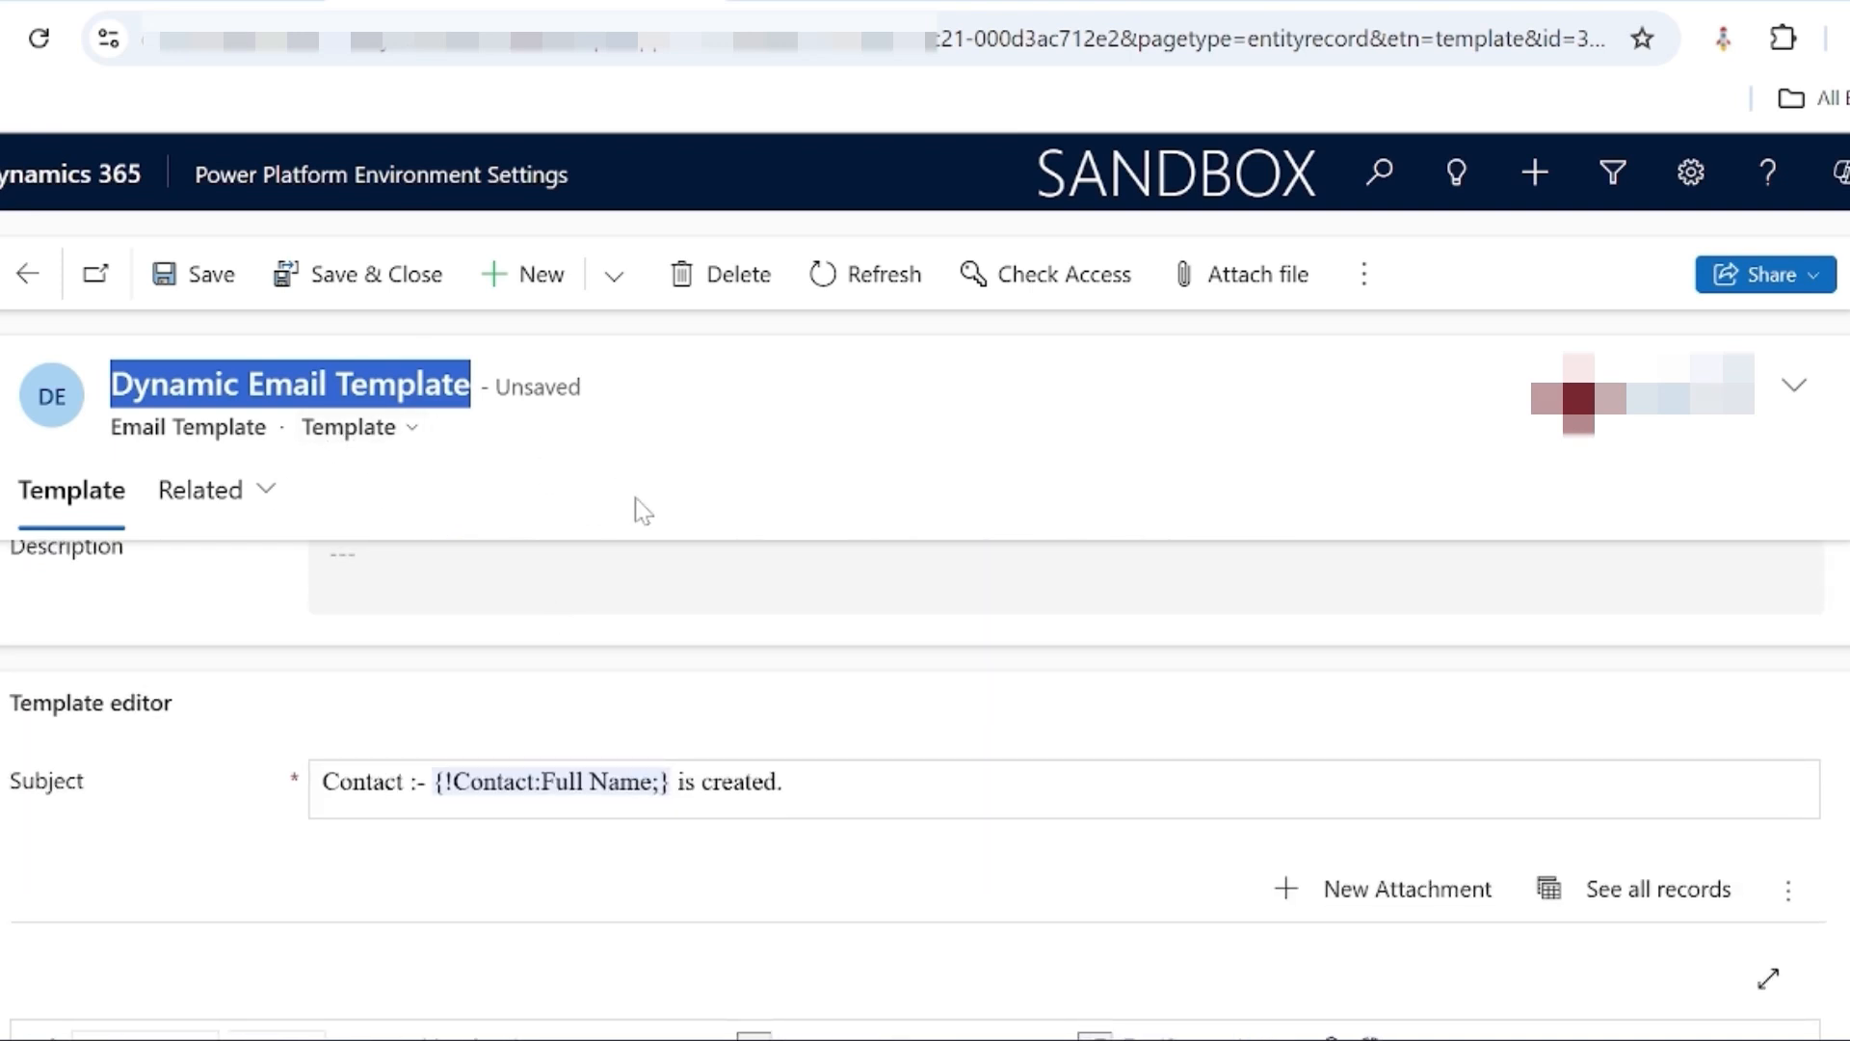
{"action": "left_click", "coordinate": [209, 277]}
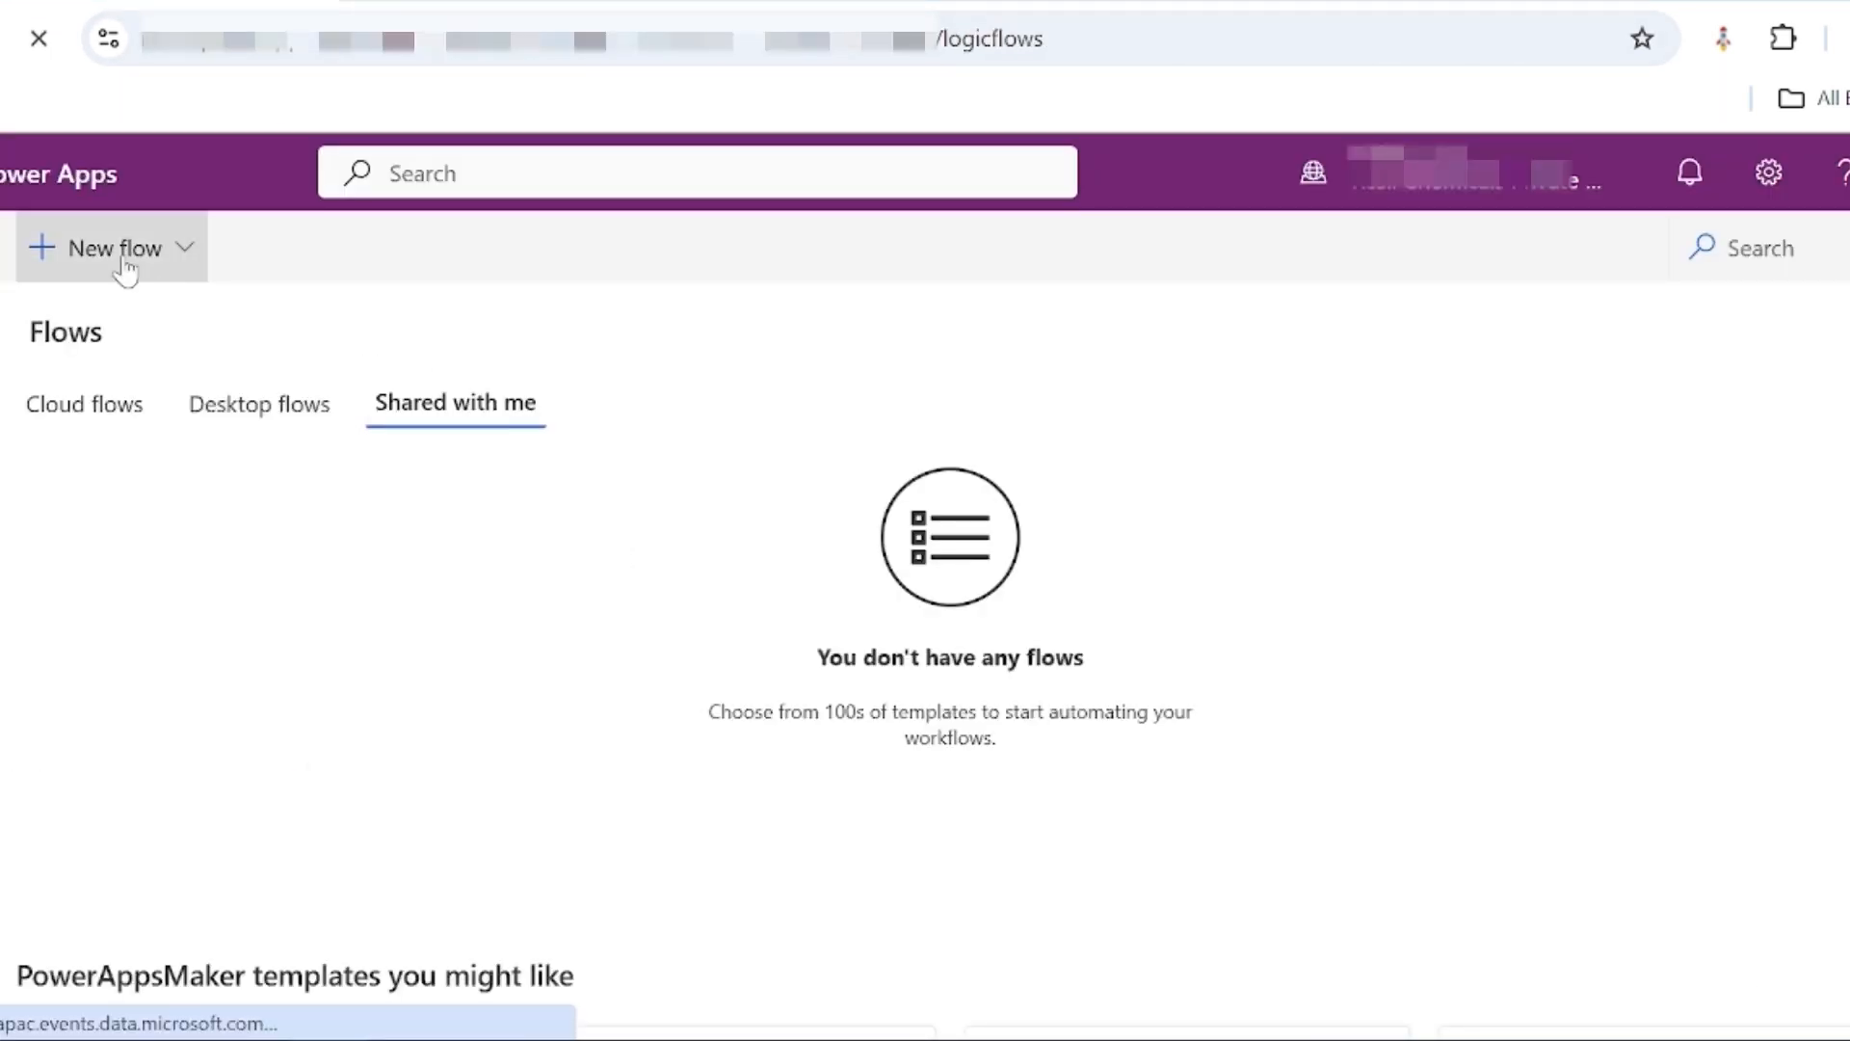
Switch to the Power Apps flows page and start an automated cloud flow named "Send email on contact creation"
{"action": "left_click", "coordinate": [106, 248]}
{"action": "left_click", "coordinate": [114, 496]}
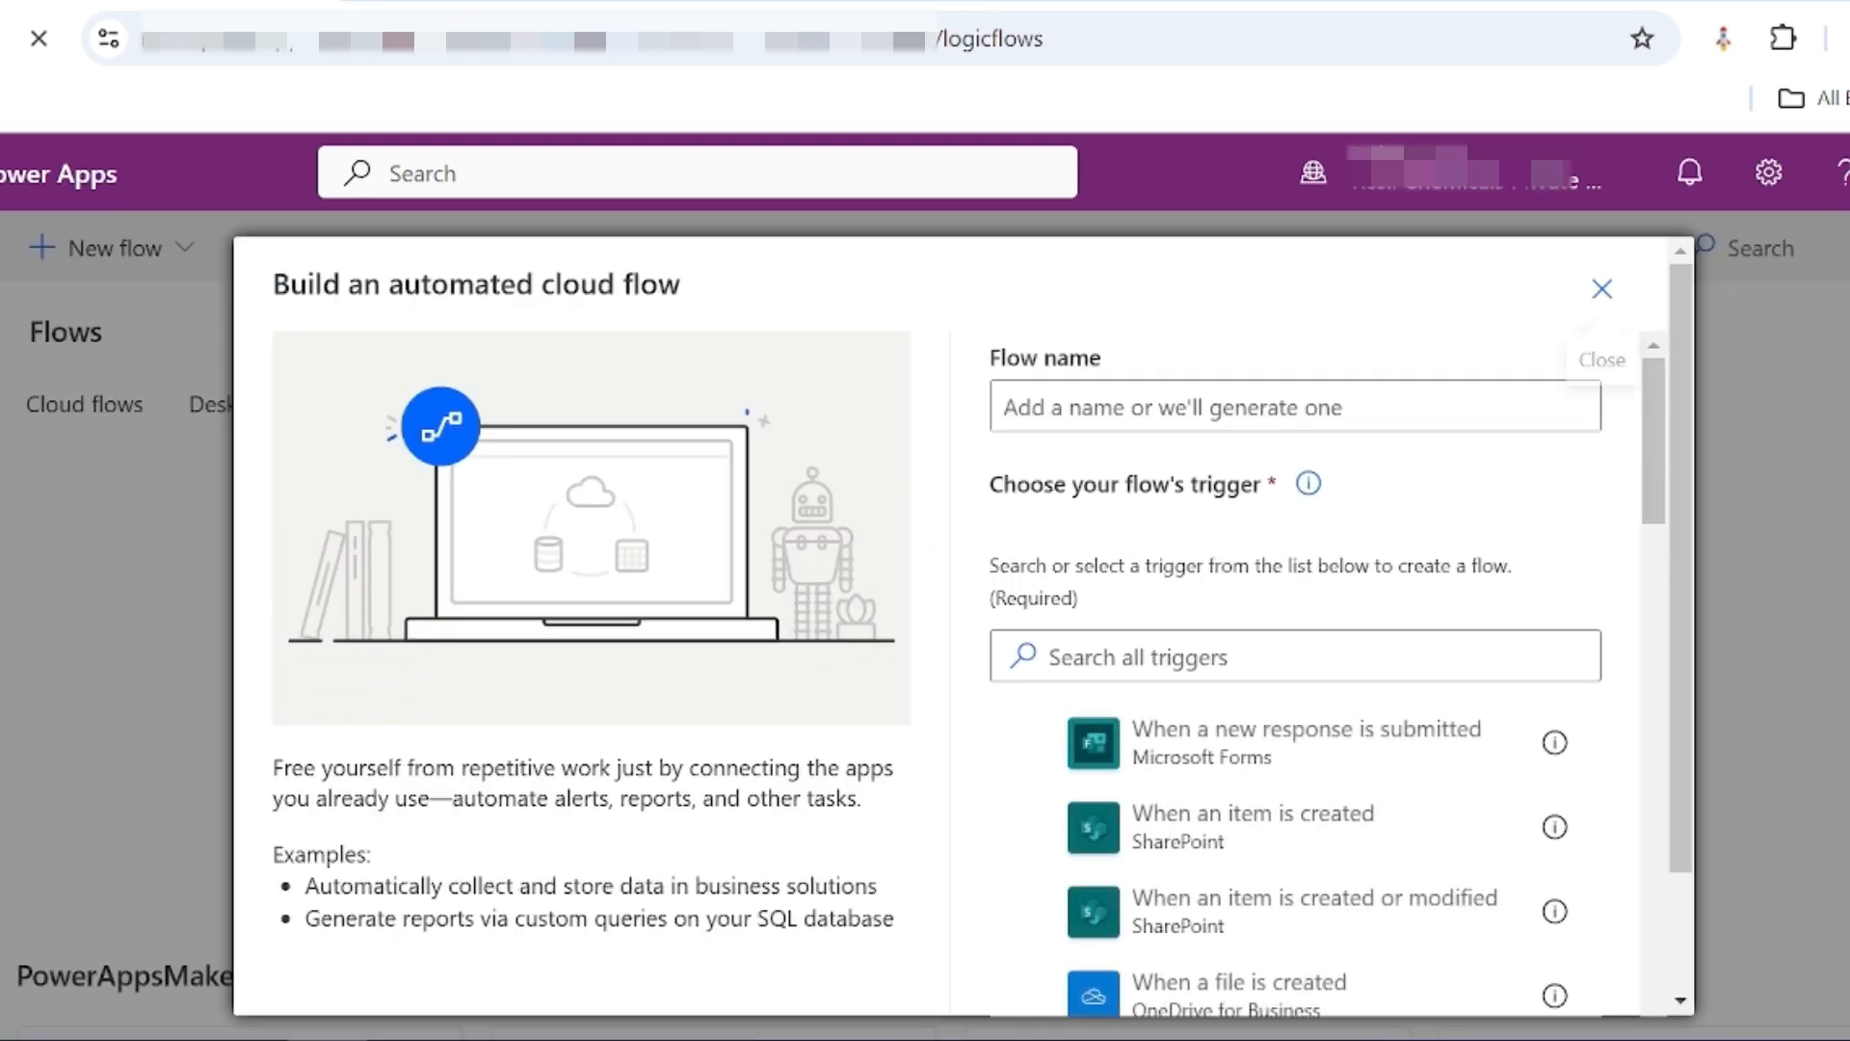
{"action": "left_click", "coordinate": [1170, 409]}
{"action": "type", "text": "S"}
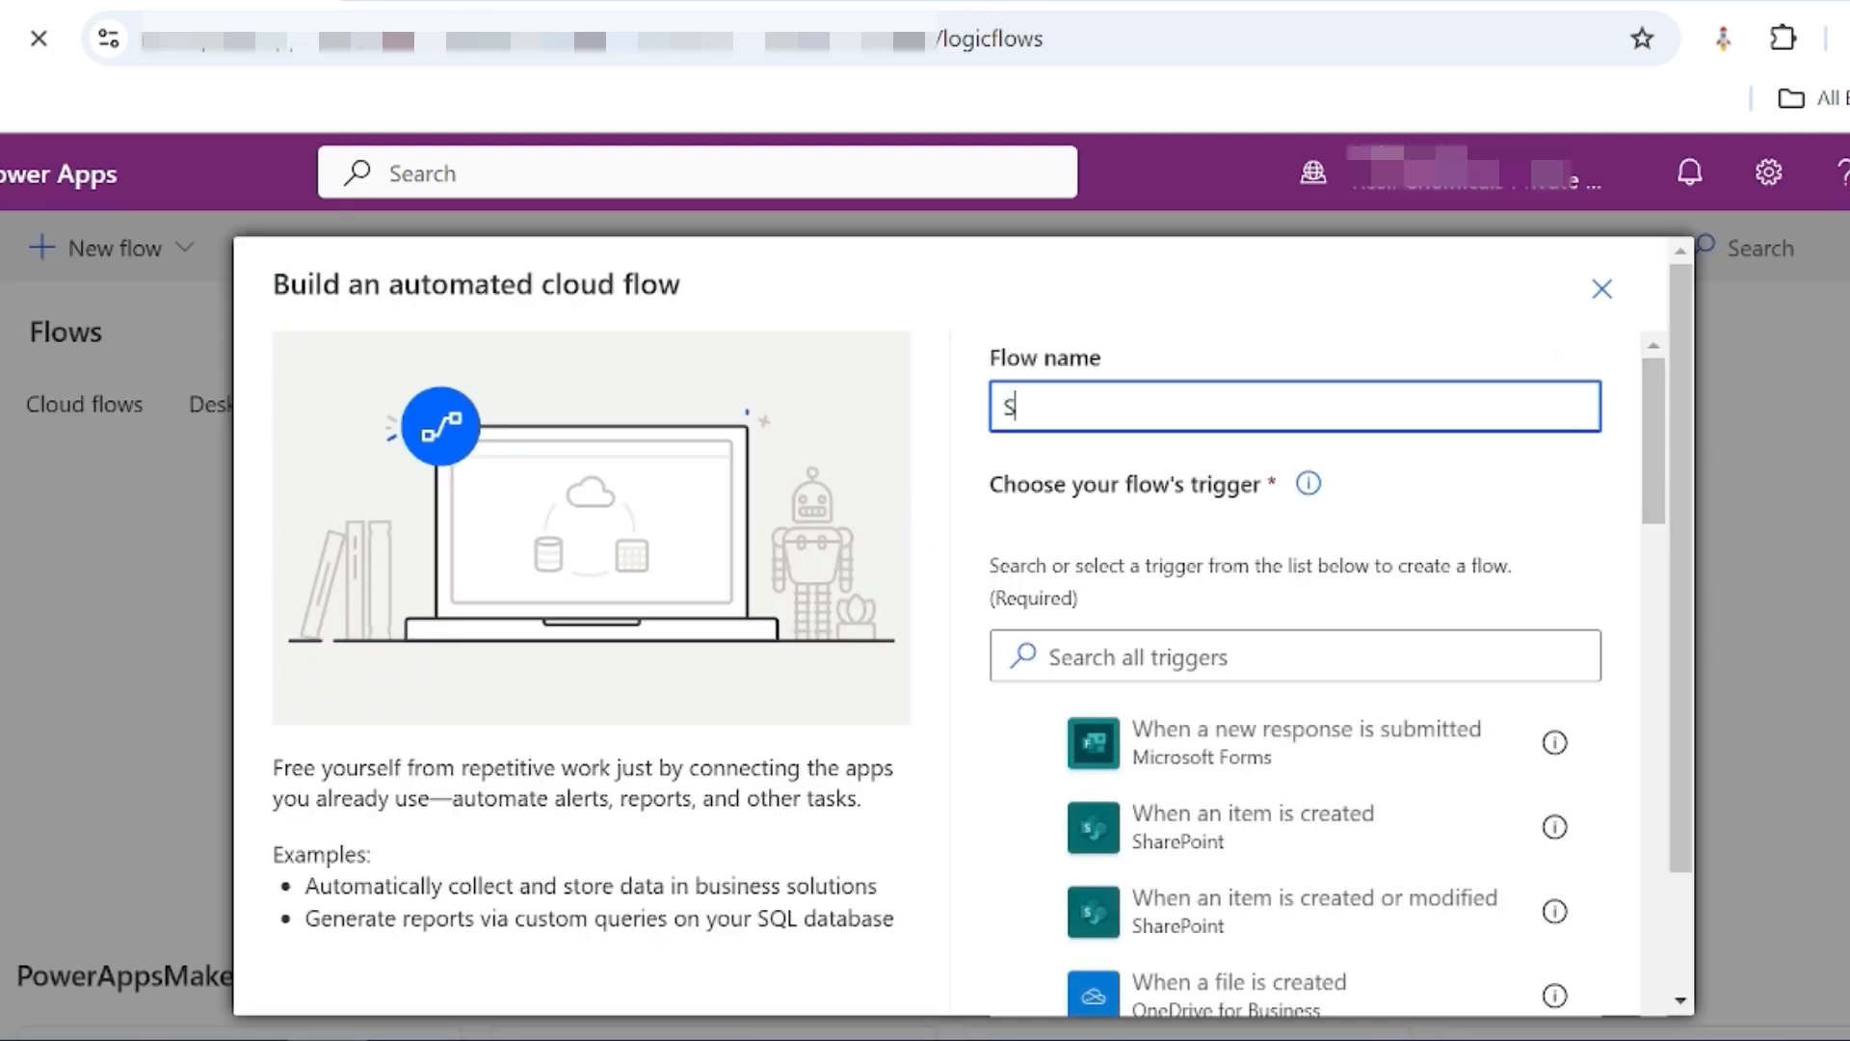
{"action": "type", "text": "end email on contact creation"}
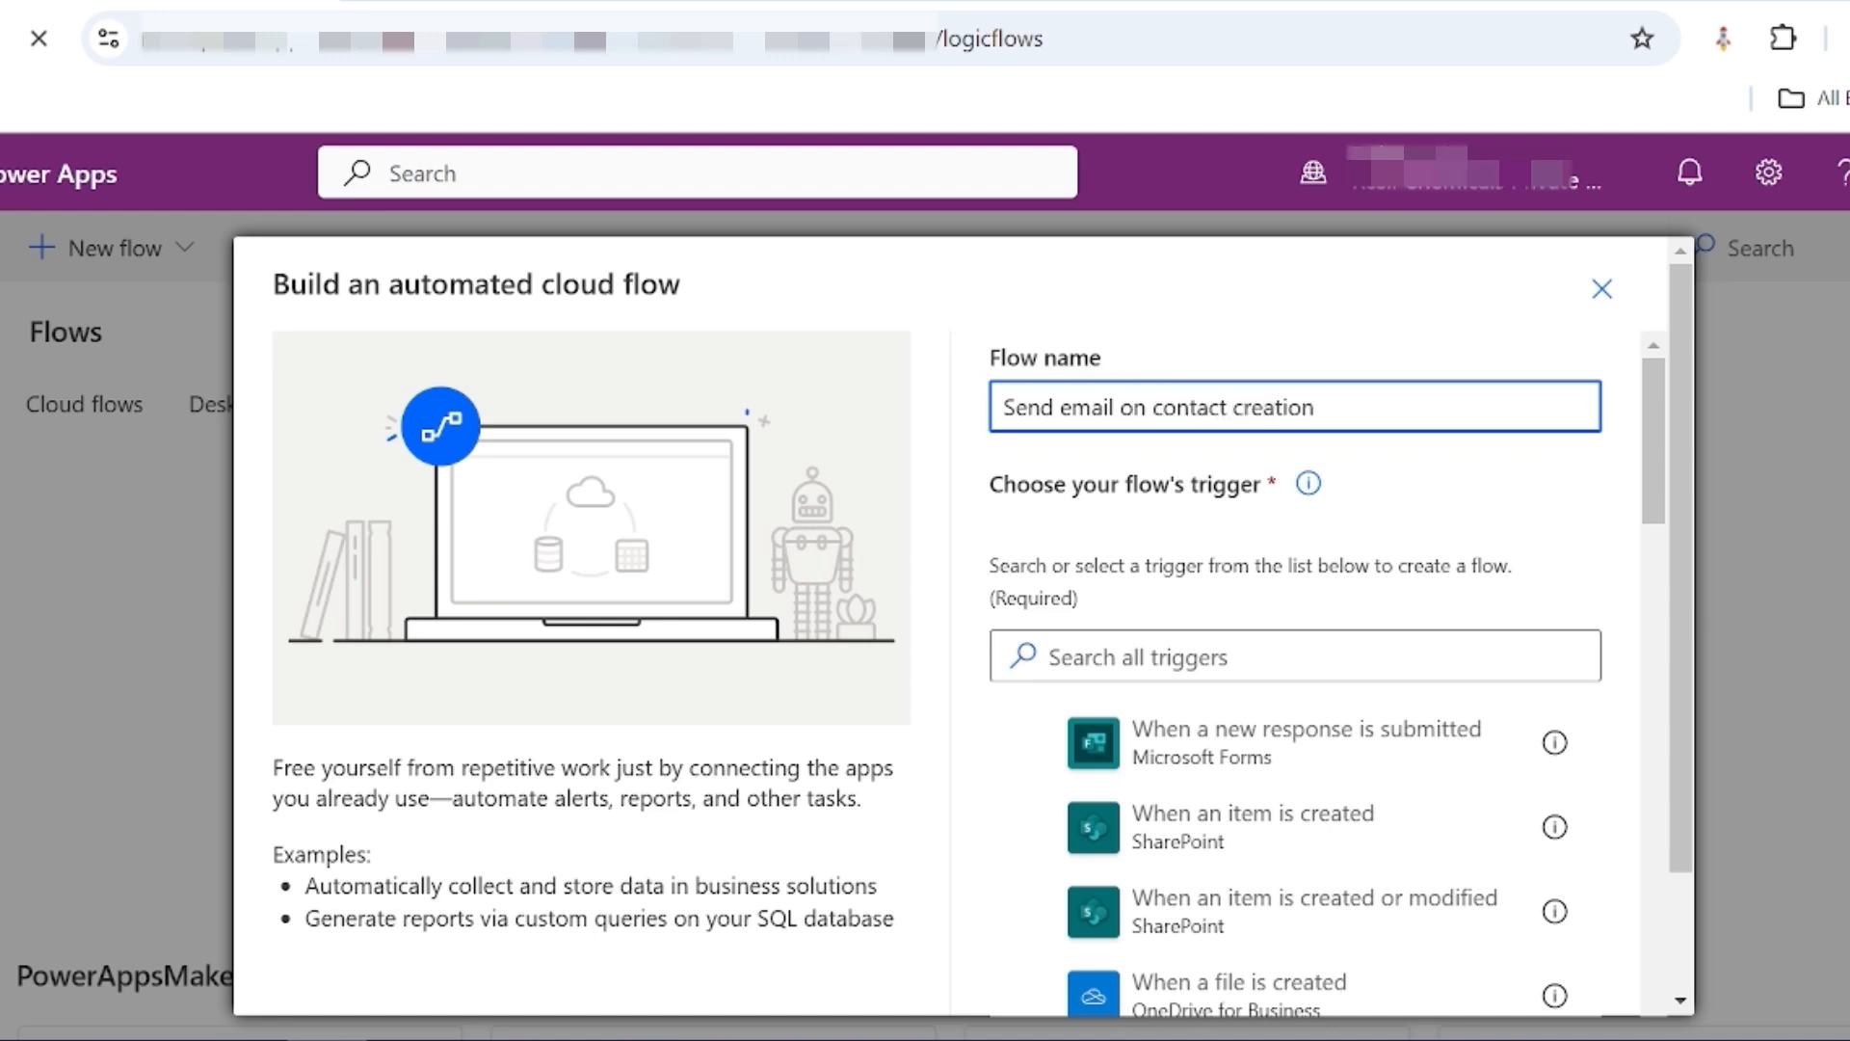
Choose the Microsoft Dataverse trigger "When a row is added, modified or deleted" and create the flow
{"action": "left_click", "coordinate": [1194, 656]}
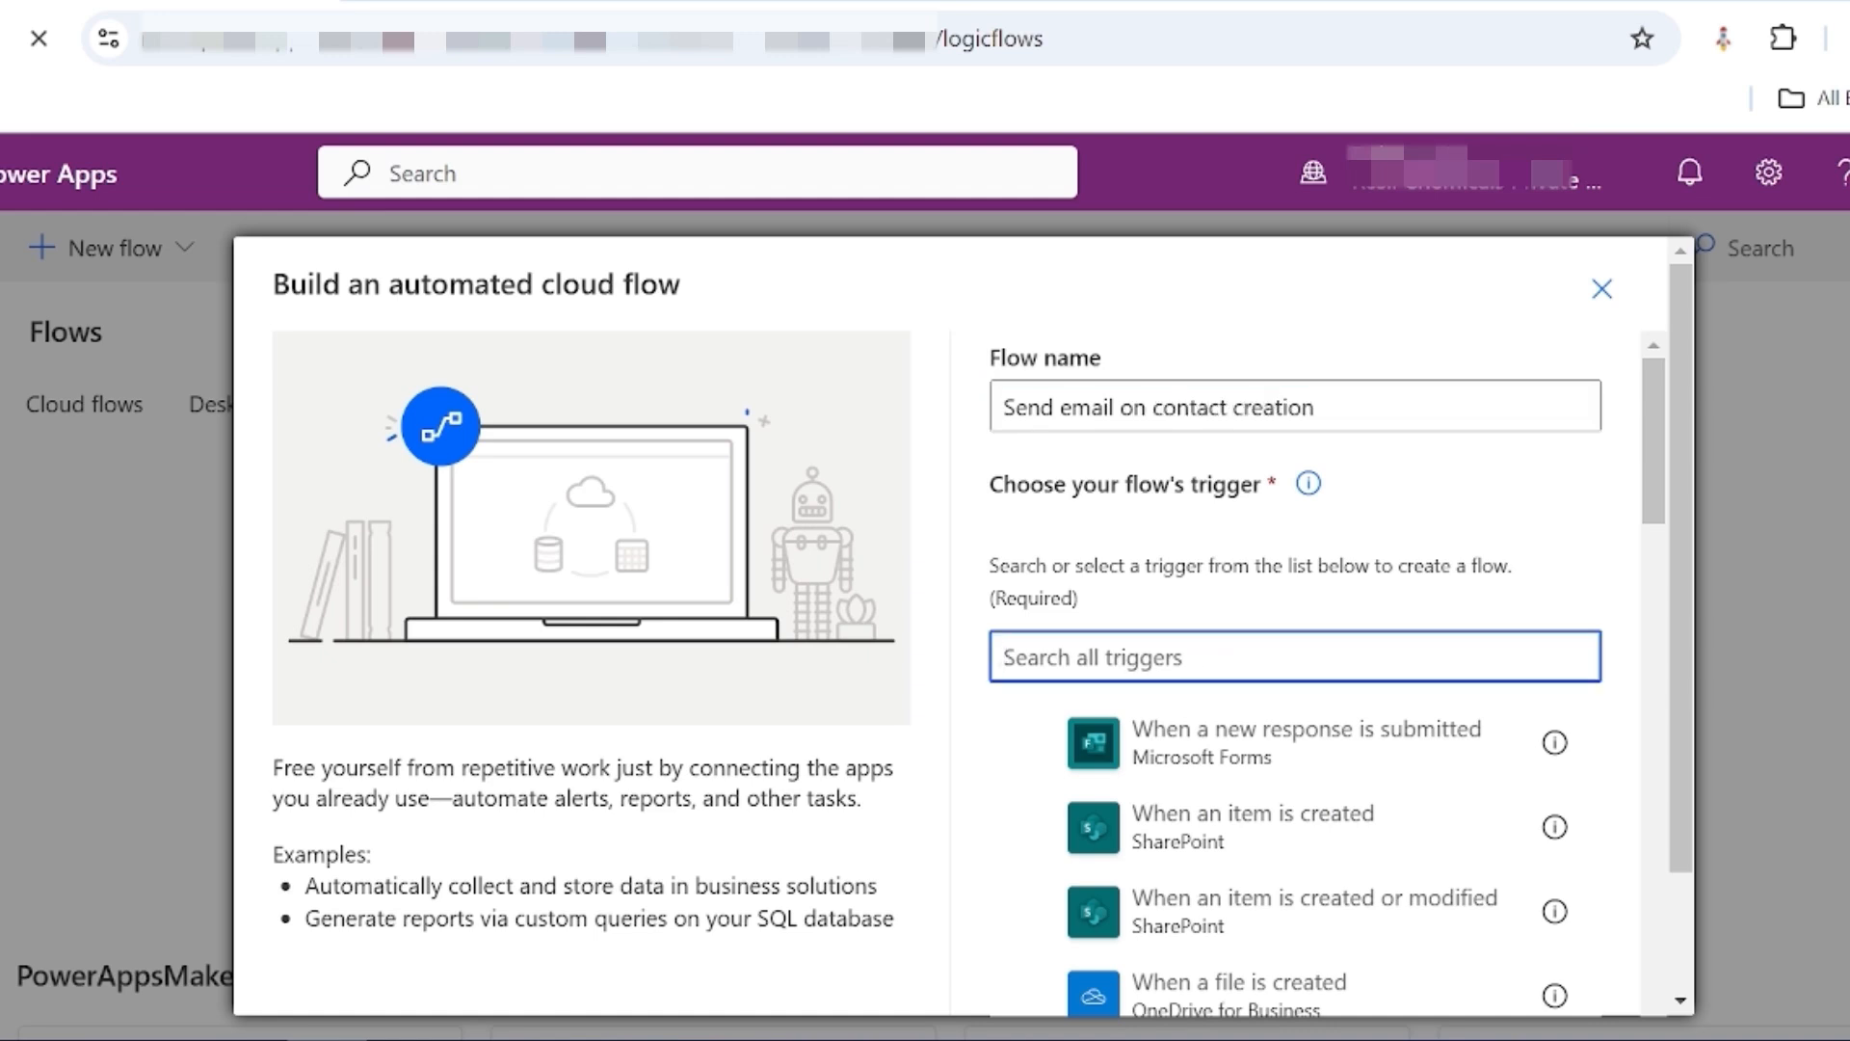
{"action": "type", "text": "when a row"}
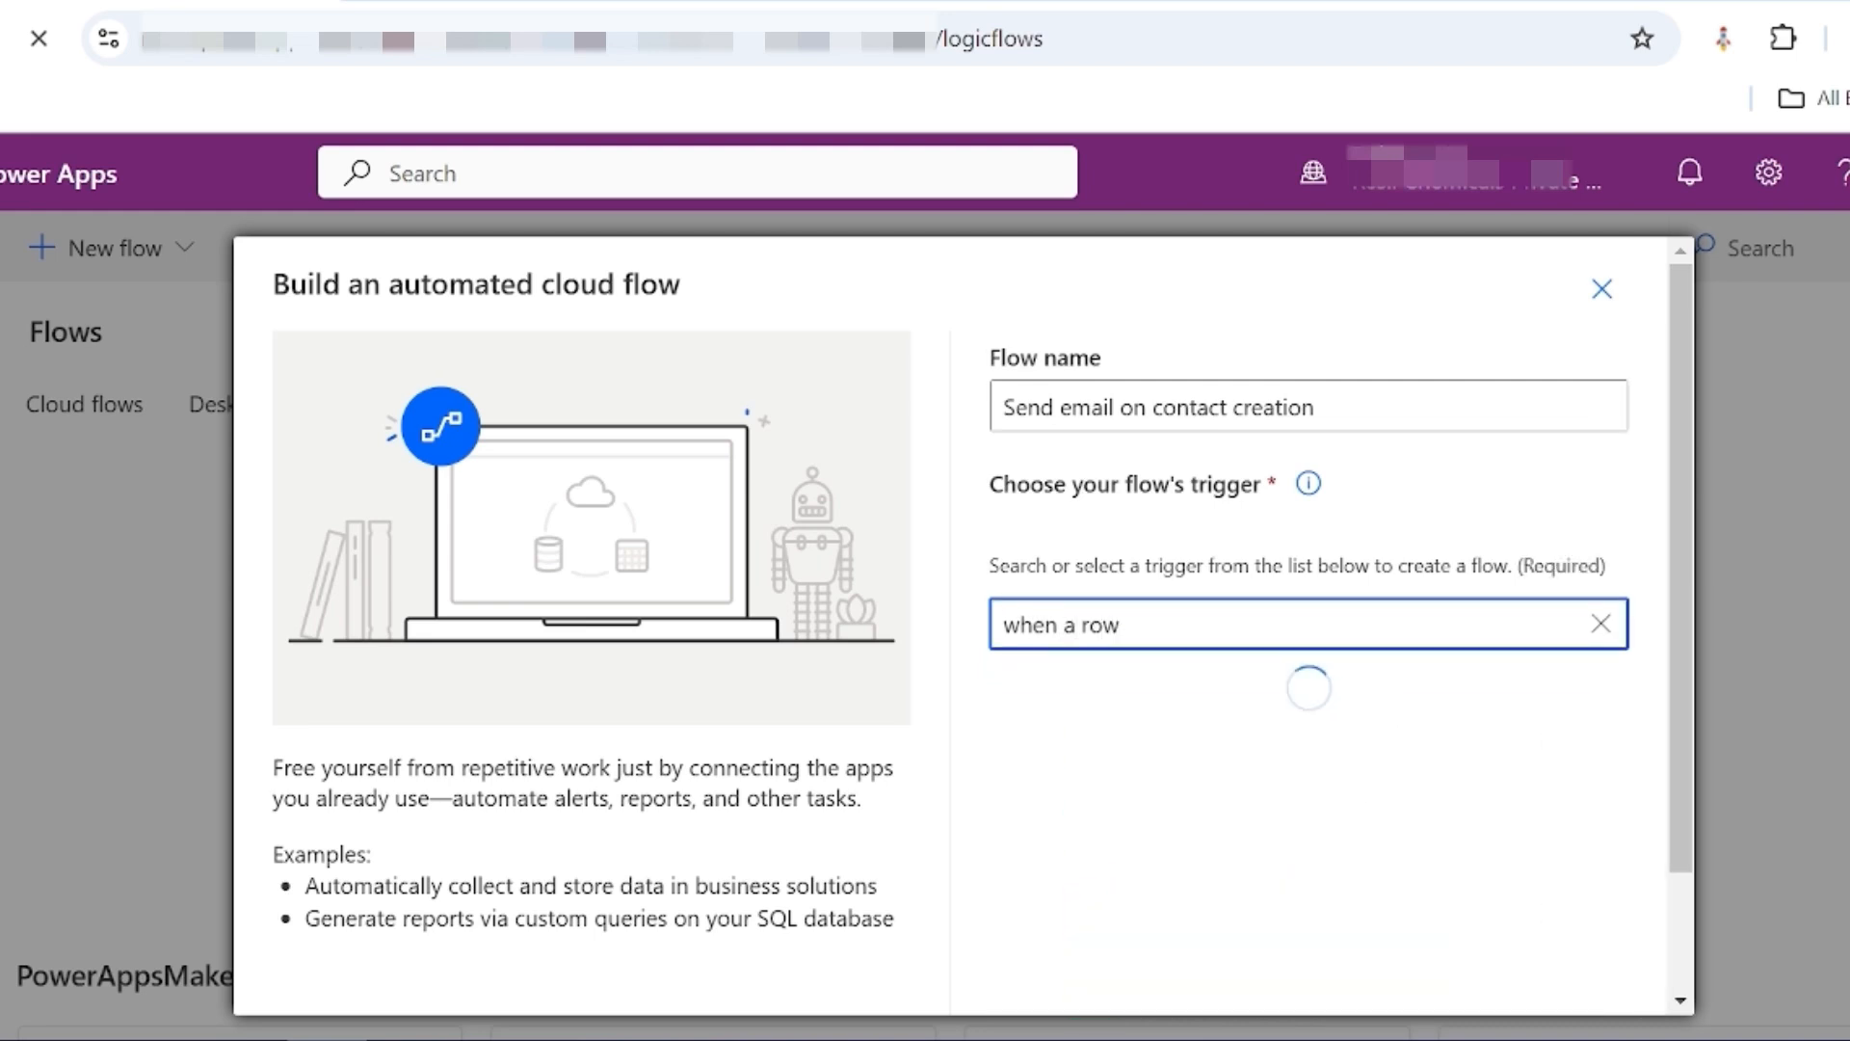
{"action": "left_click", "coordinate": [1281, 742]}
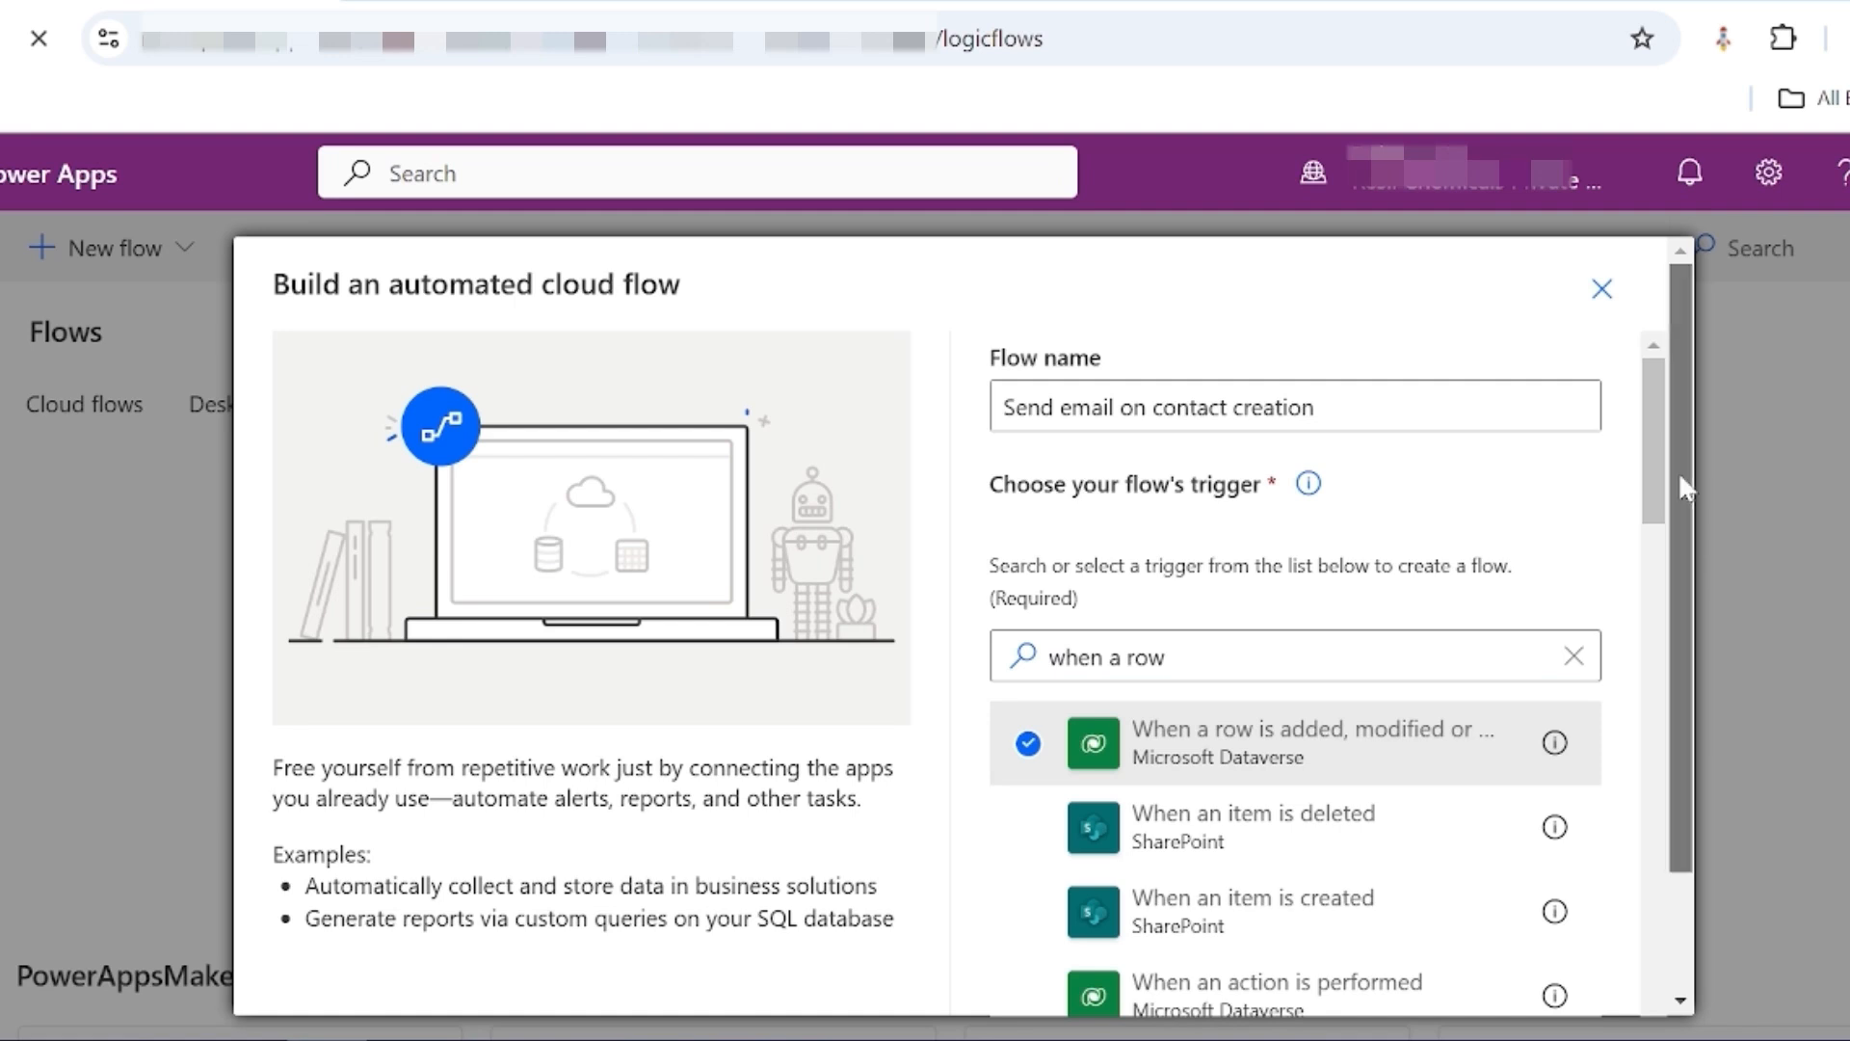
{"action": "scroll", "coordinate": [1678, 471], "scroll_direction": "down", "scroll_amount": 5}
{"action": "left_click", "coordinate": [1418, 990]}
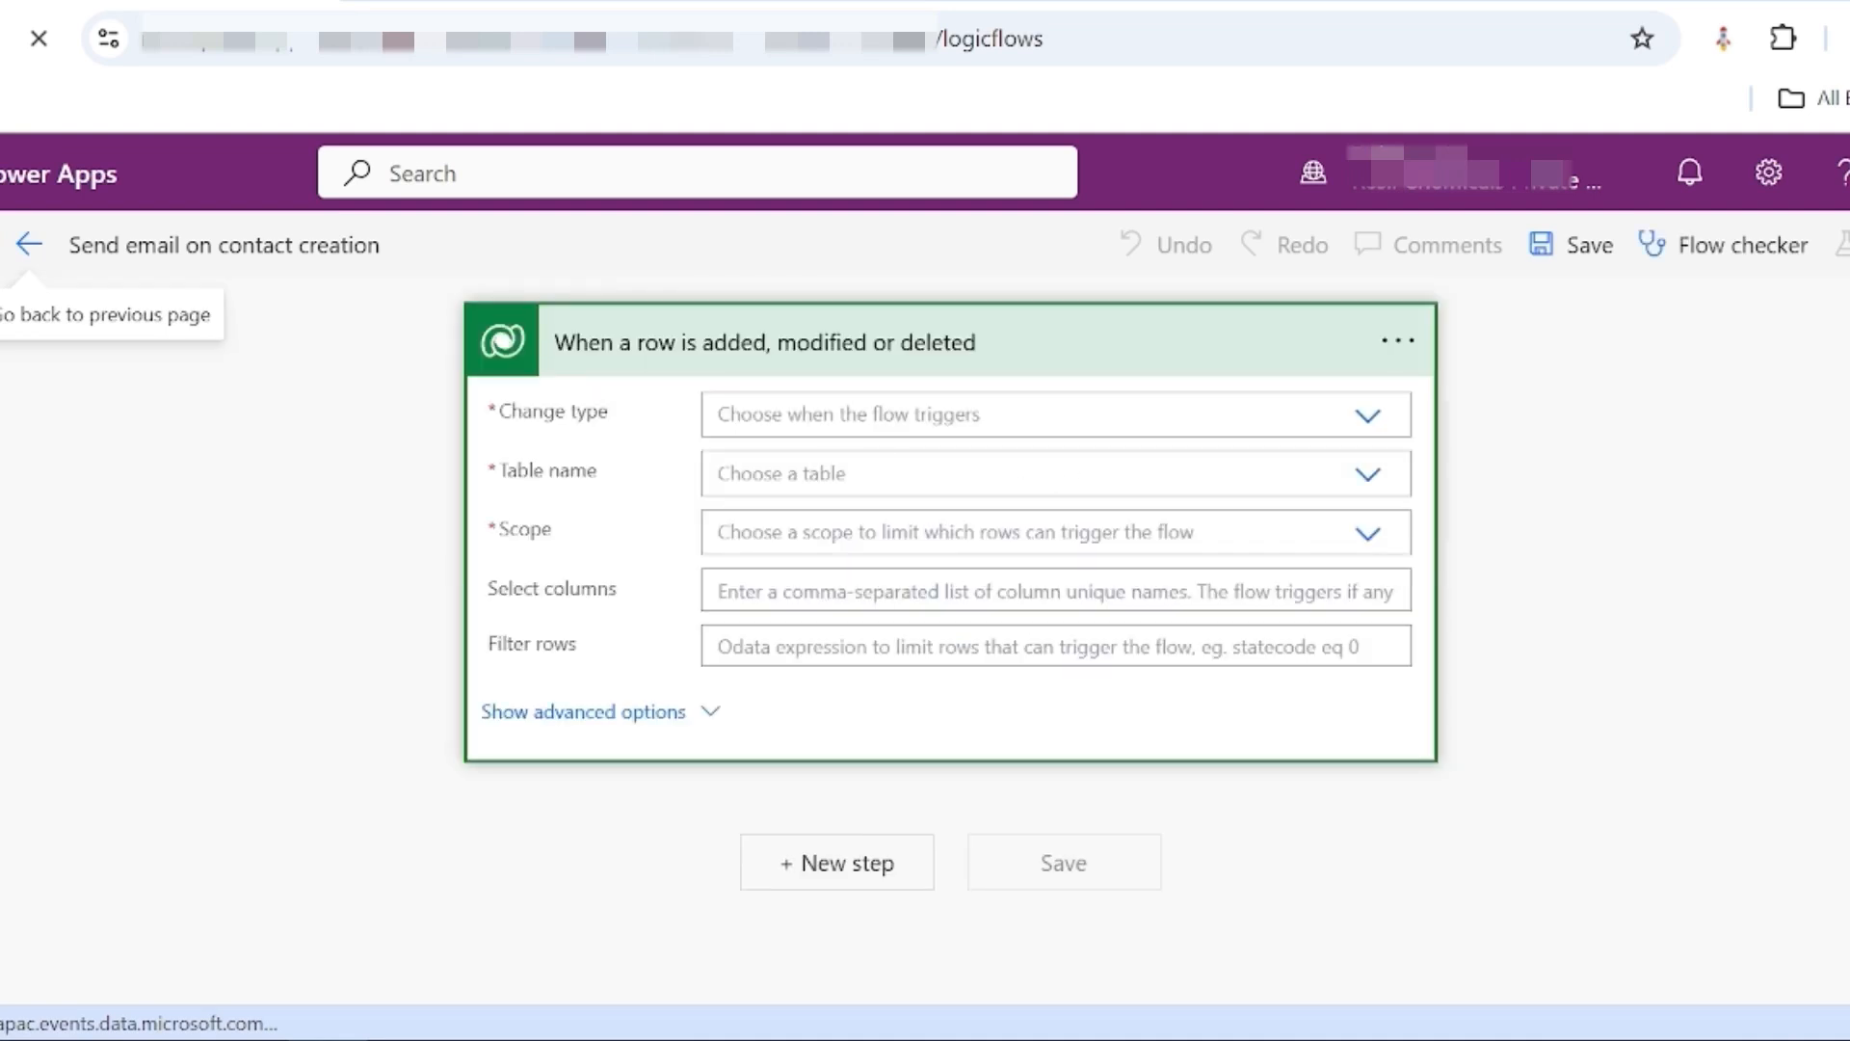
Configure the trigger with change type Added, table Contacts and scope Organization
{"action": "left_click", "coordinate": [872, 415]}
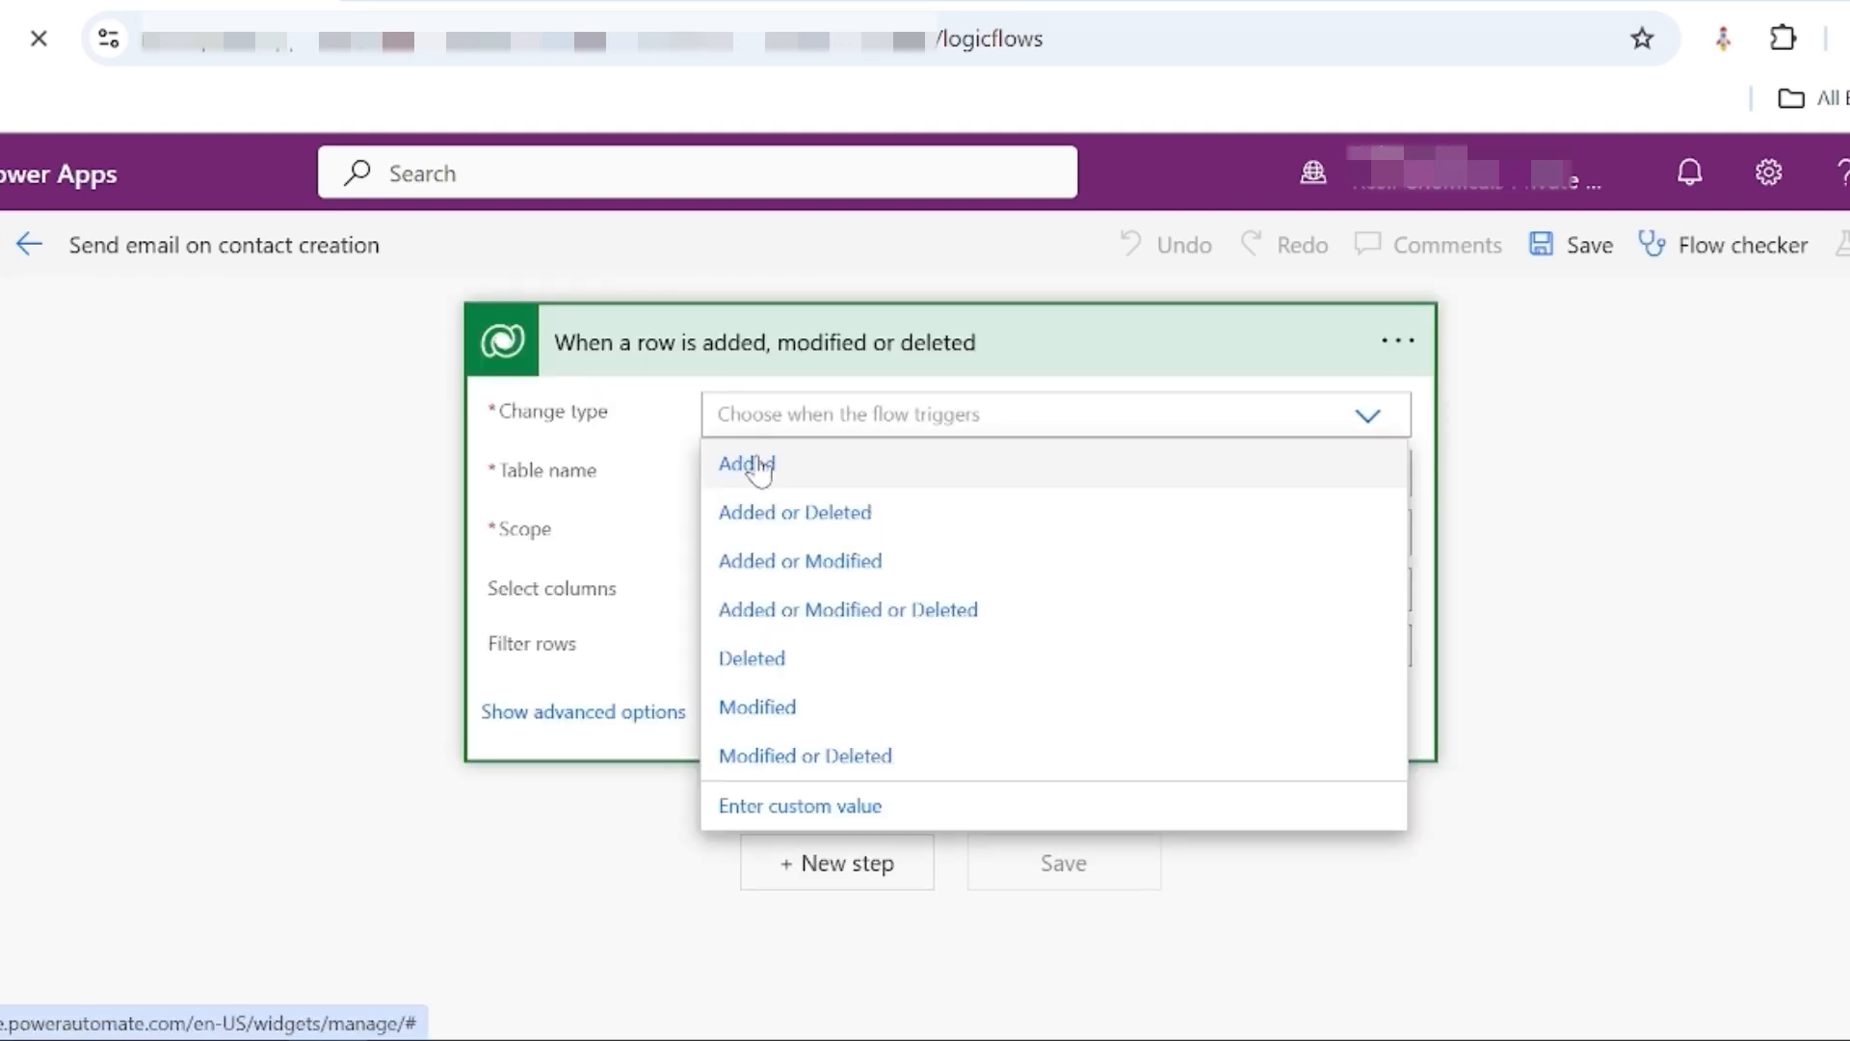
{"action": "left_click", "coordinate": [754, 464]}
{"action": "left_click", "coordinate": [782, 473]}
{"action": "type", "text": "c"}
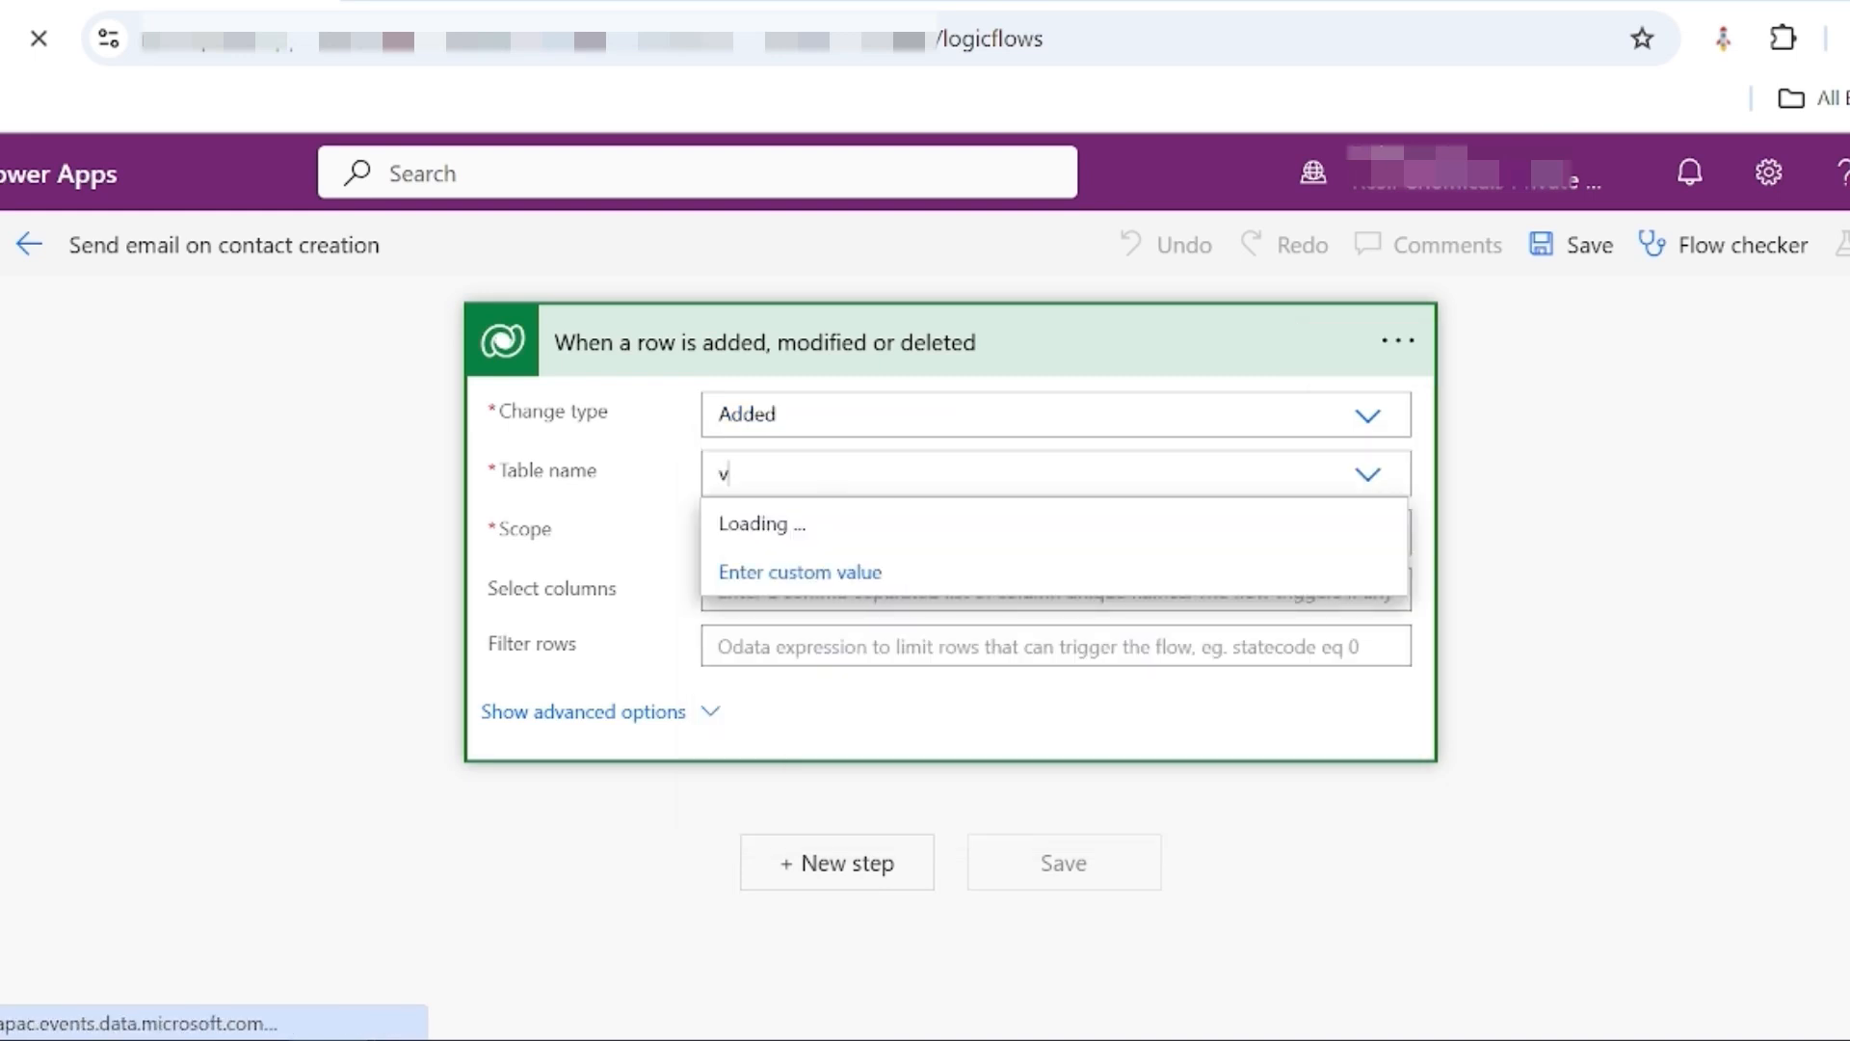
{"action": "type", "text": "ontacts"}
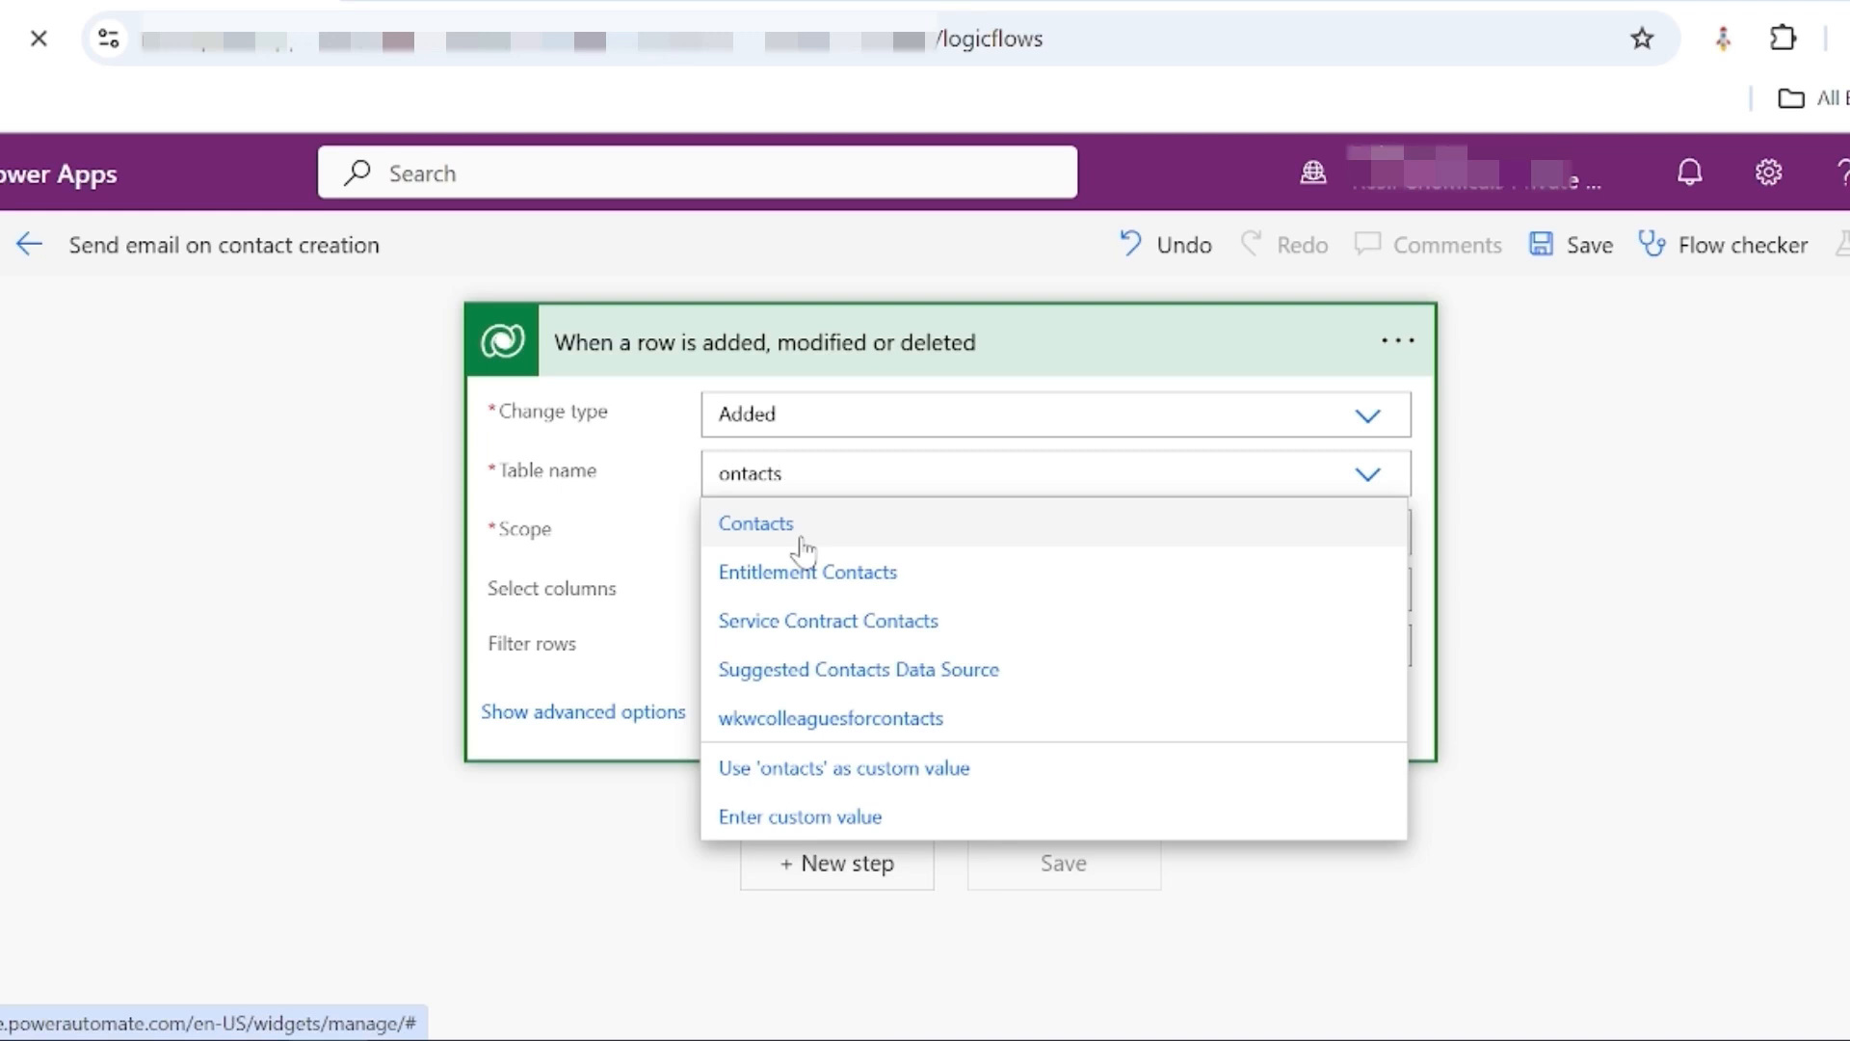
{"action": "left_click", "coordinate": [803, 542]}
{"action": "left_click", "coordinate": [819, 532]}
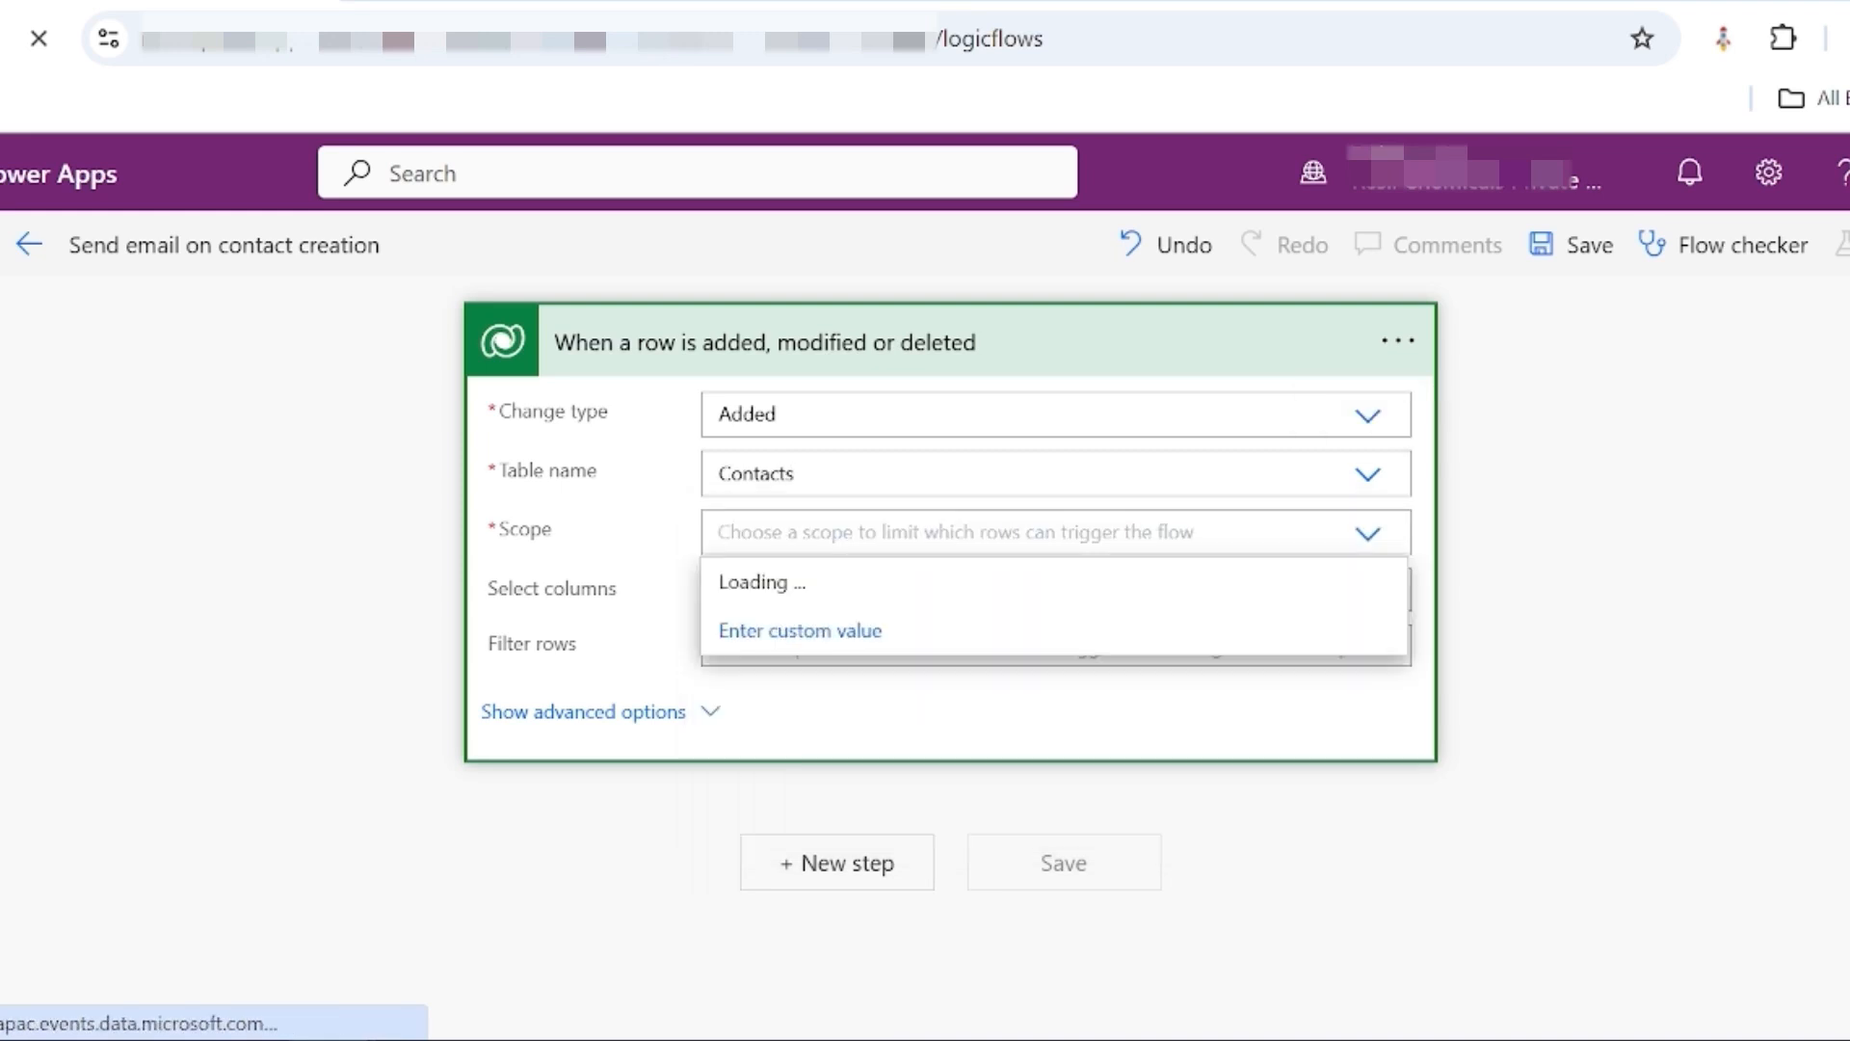
{"action": "left_click", "coordinate": [813, 634]}
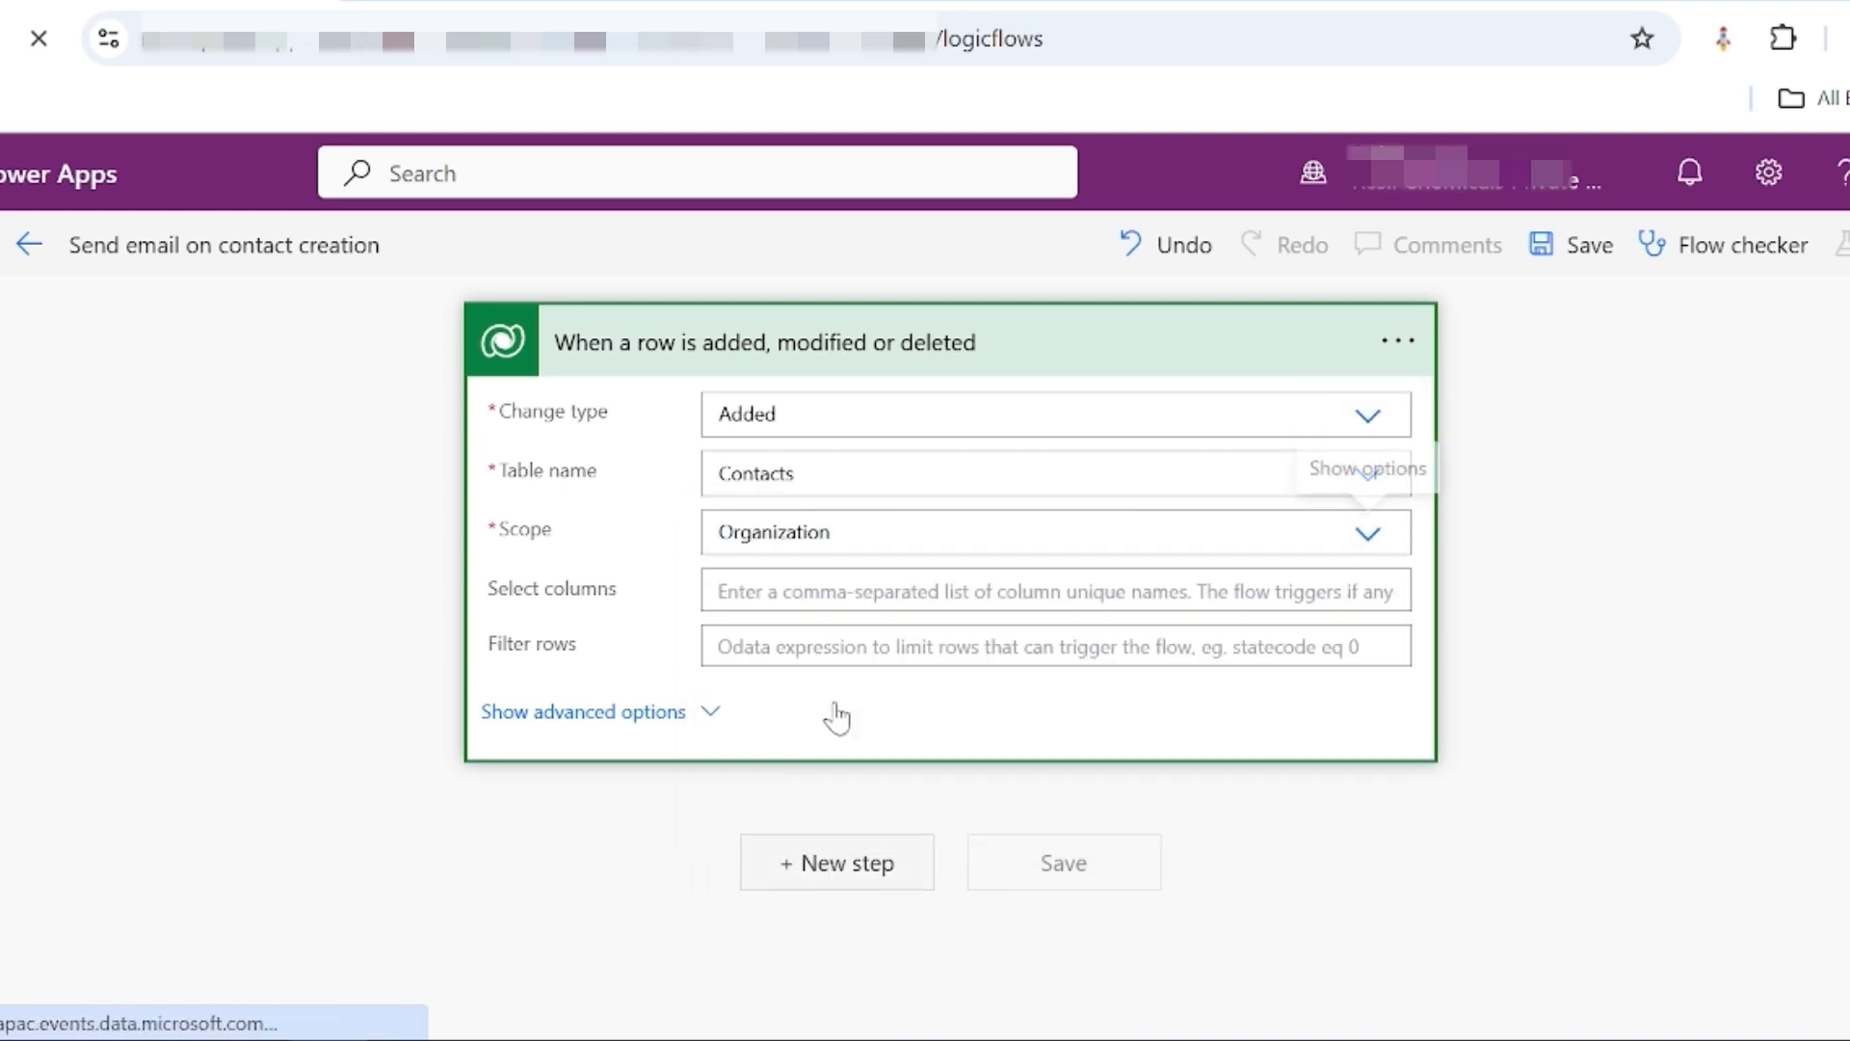
Add an Initialize variable action after the trigger
{"action": "left_click", "coordinate": [830, 860]}
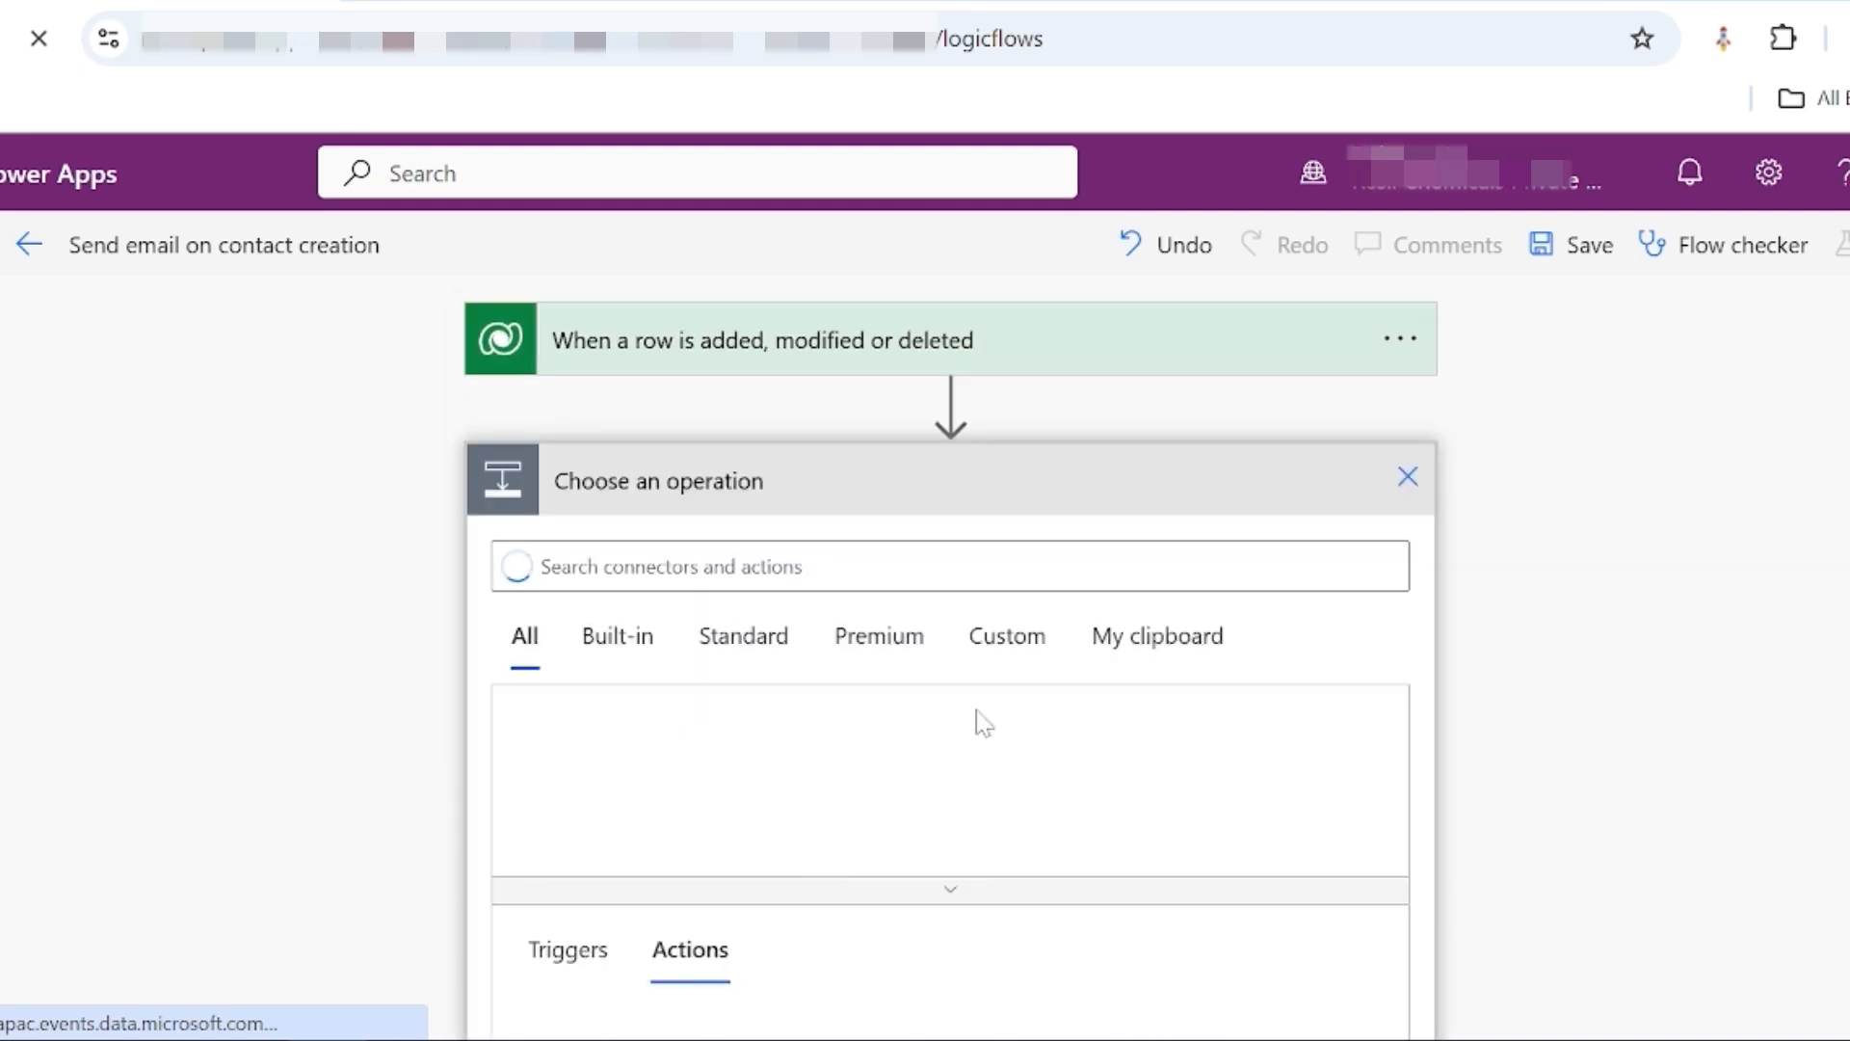
{"action": "type", "text": "in"}
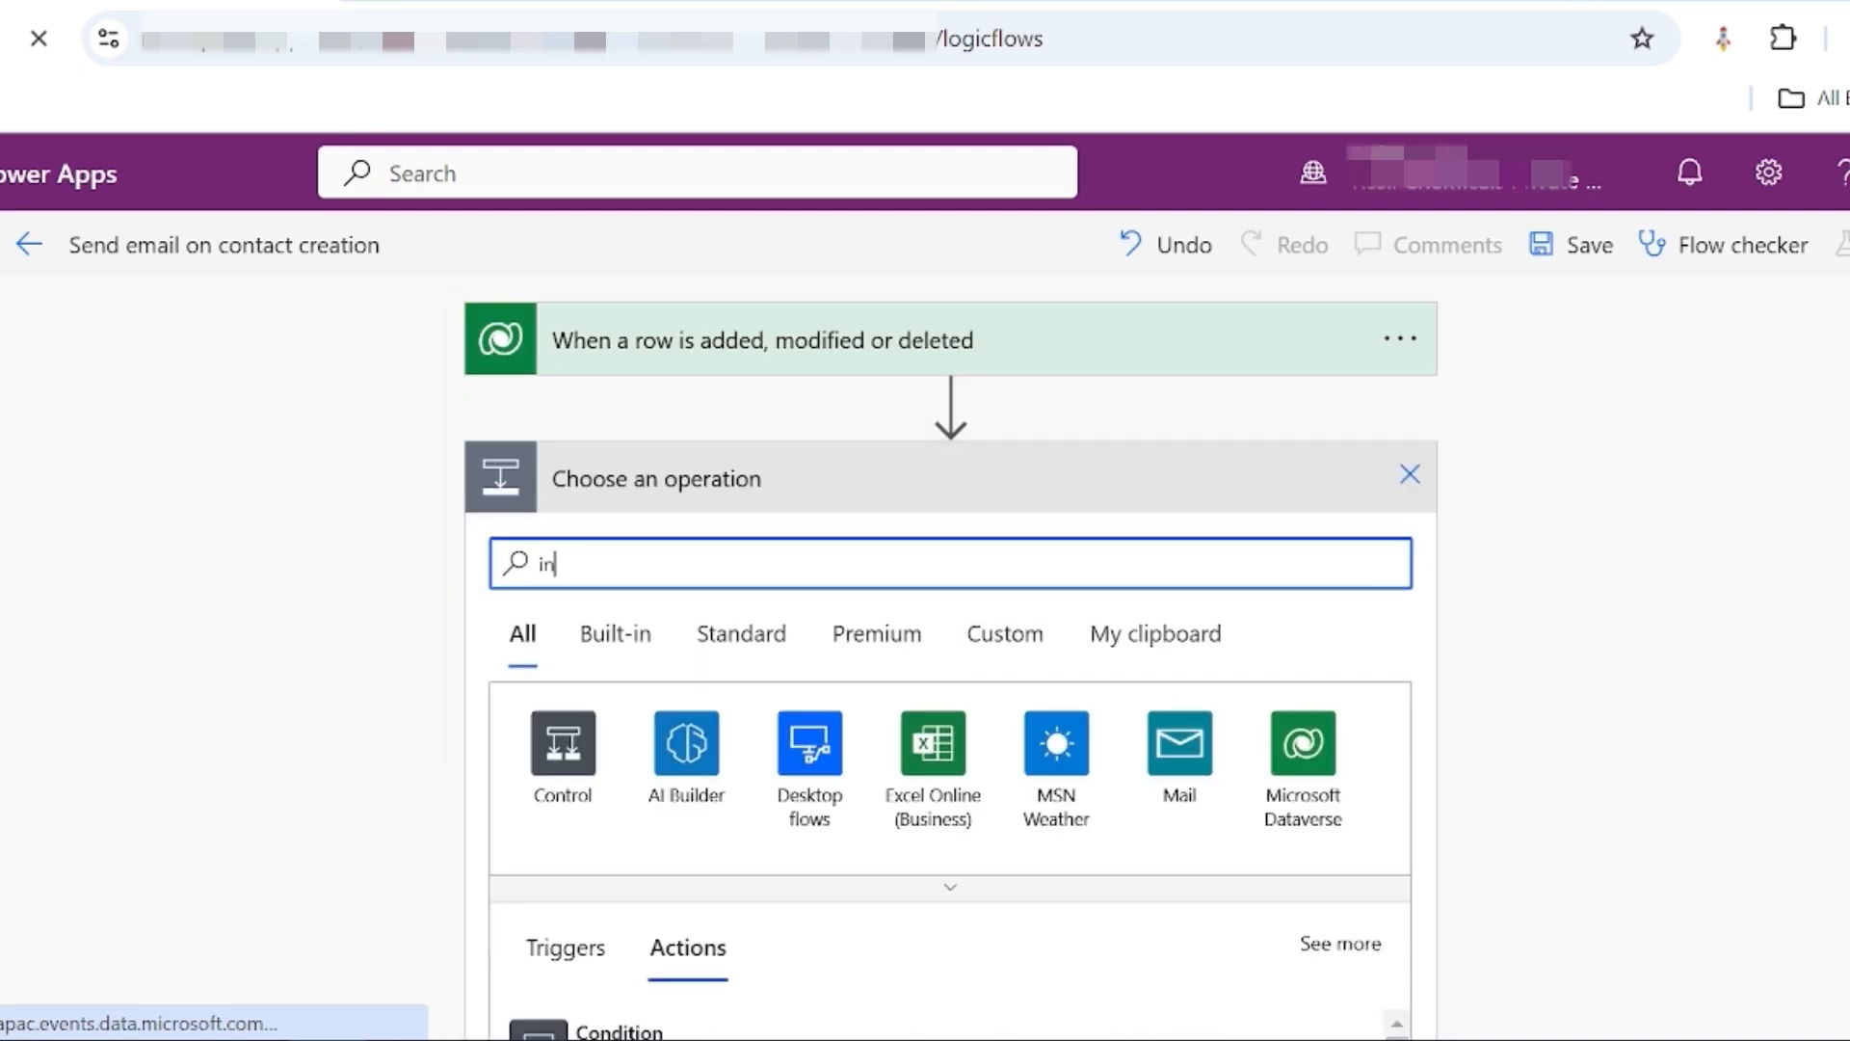
{"action": "type", "text": "iti"}
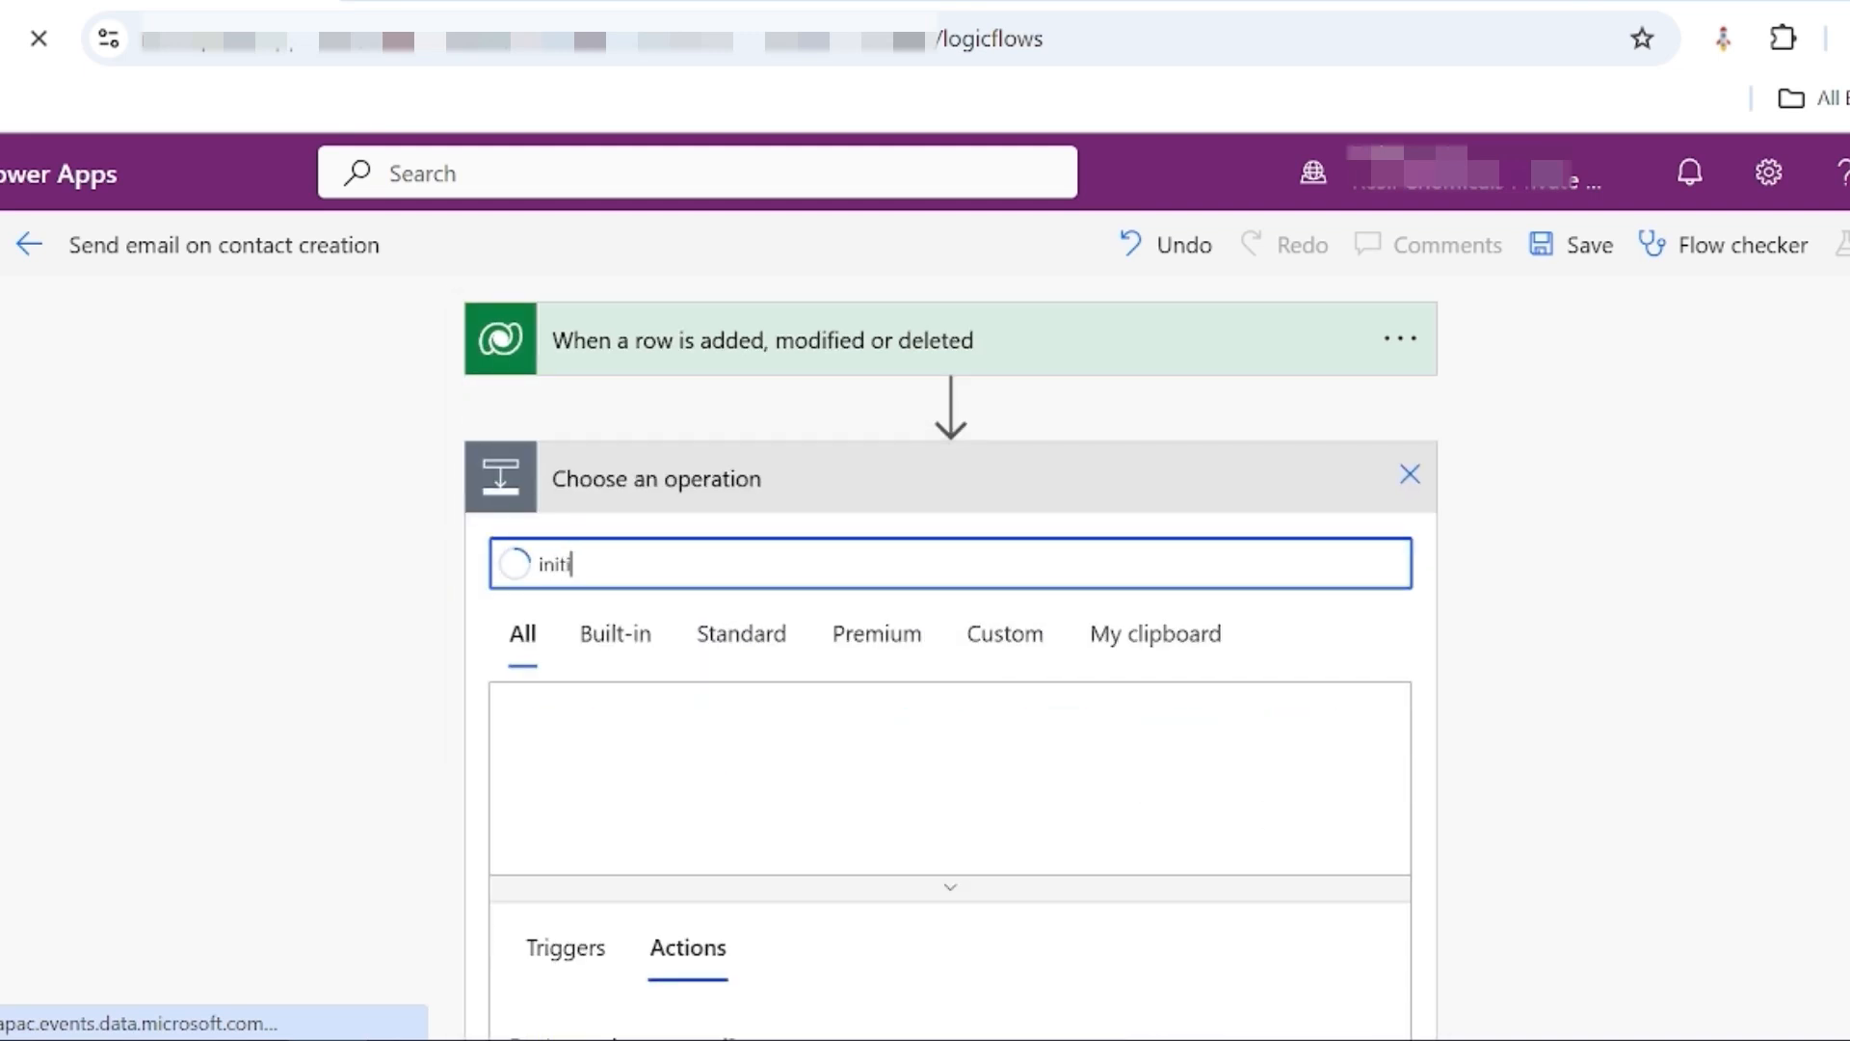
{"action": "left_click", "coordinate": [686, 743]}
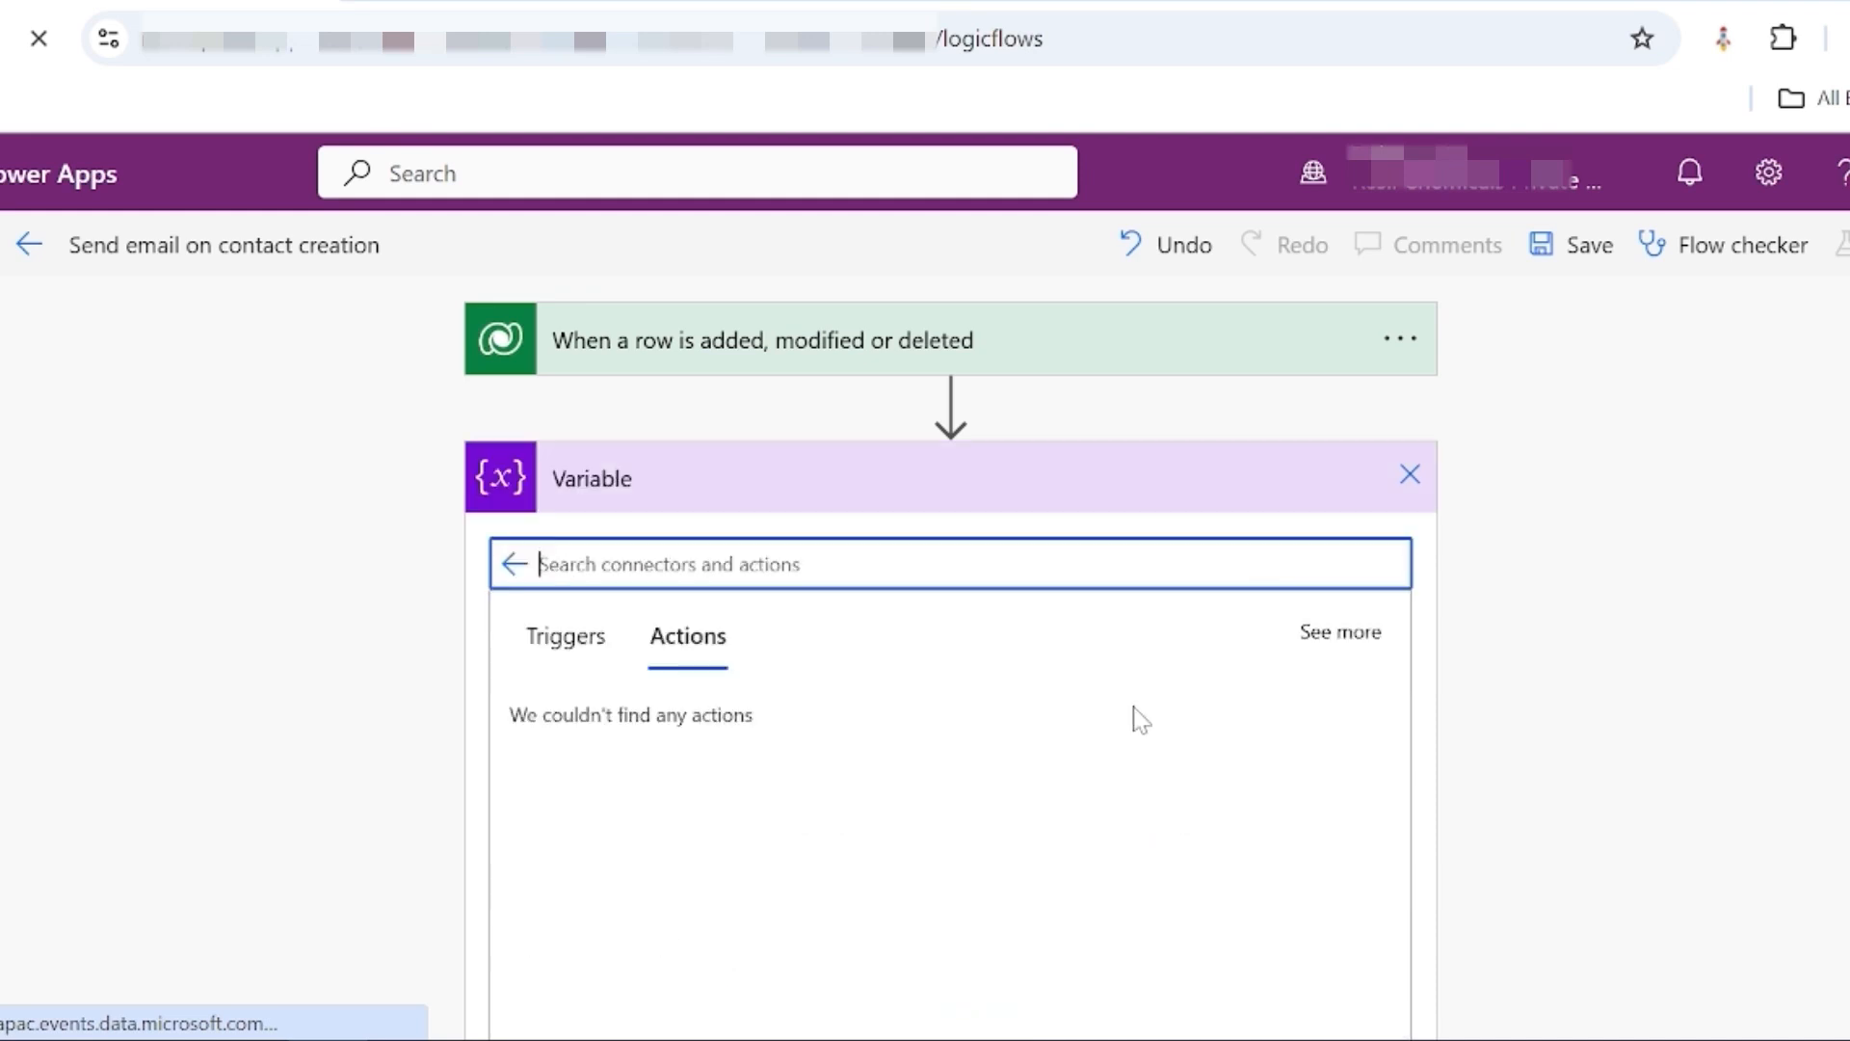
{"action": "scroll", "coordinate": [1140, 718], "scroll_direction": "down", "scroll_amount": 3}
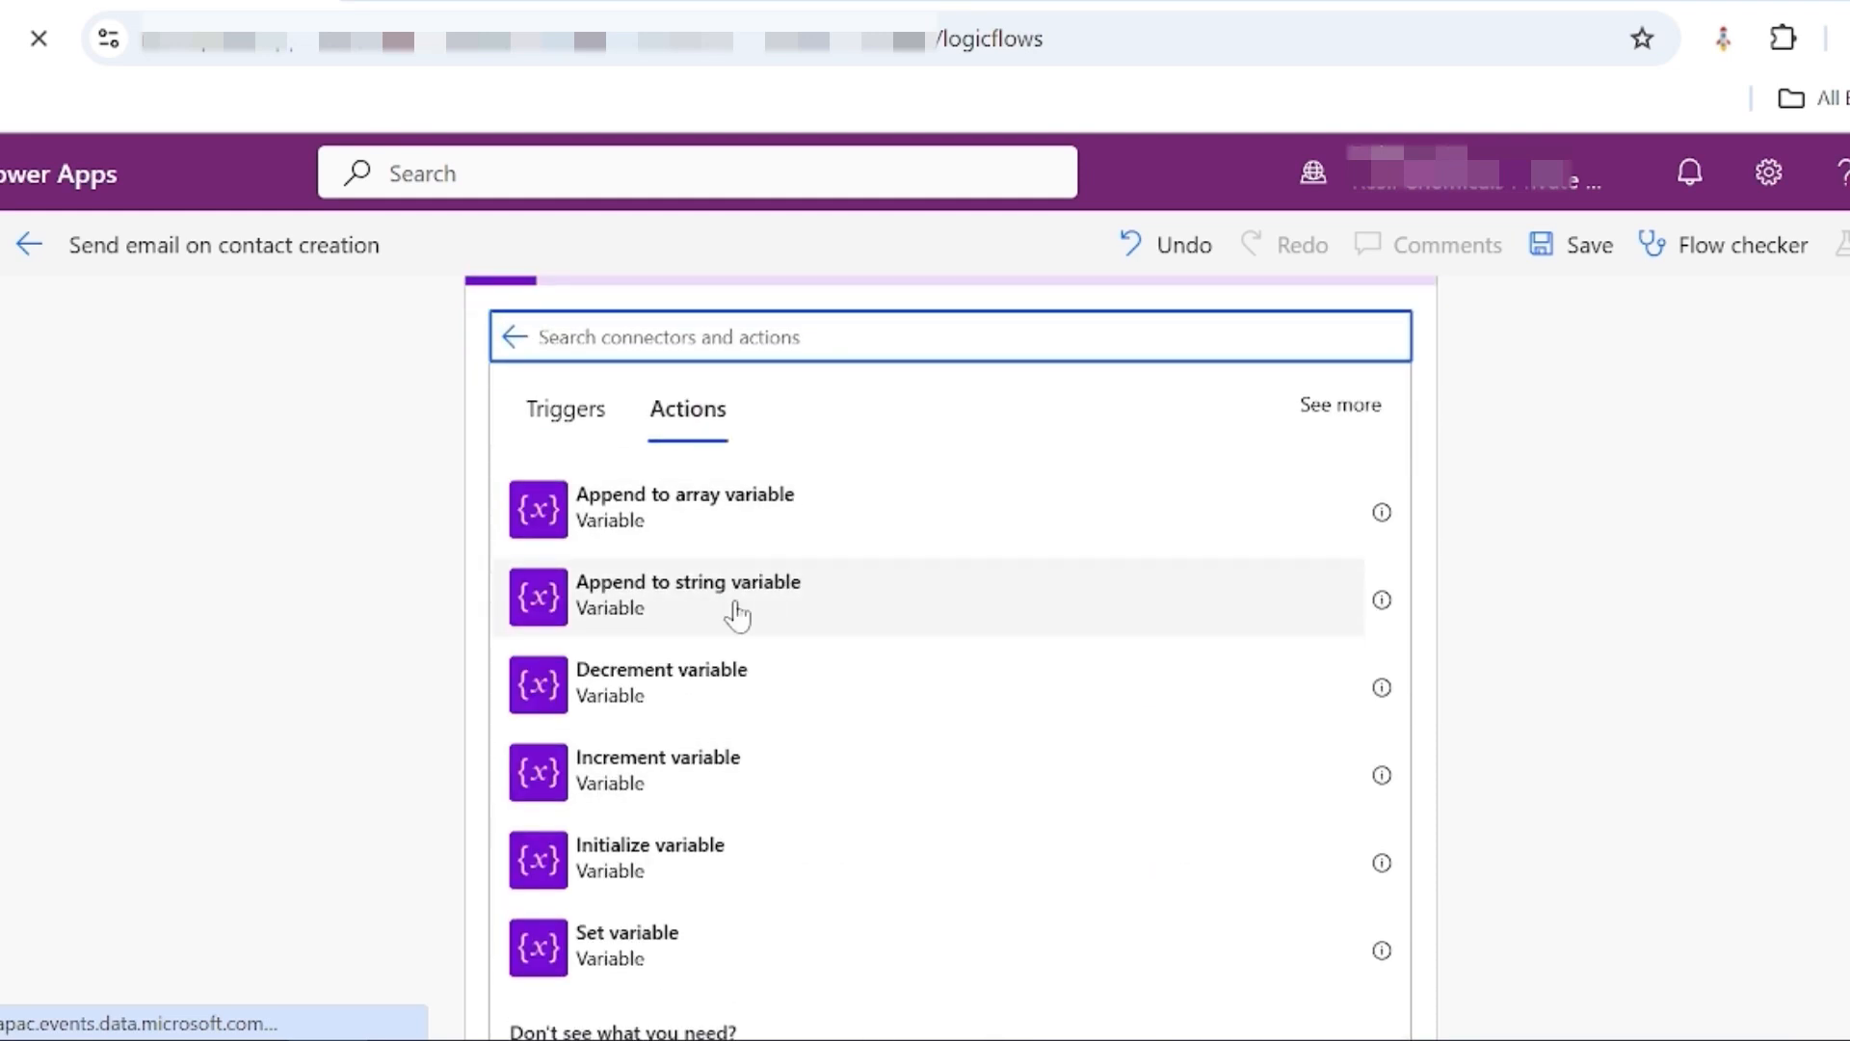
{"action": "left_click", "coordinate": [685, 869]}
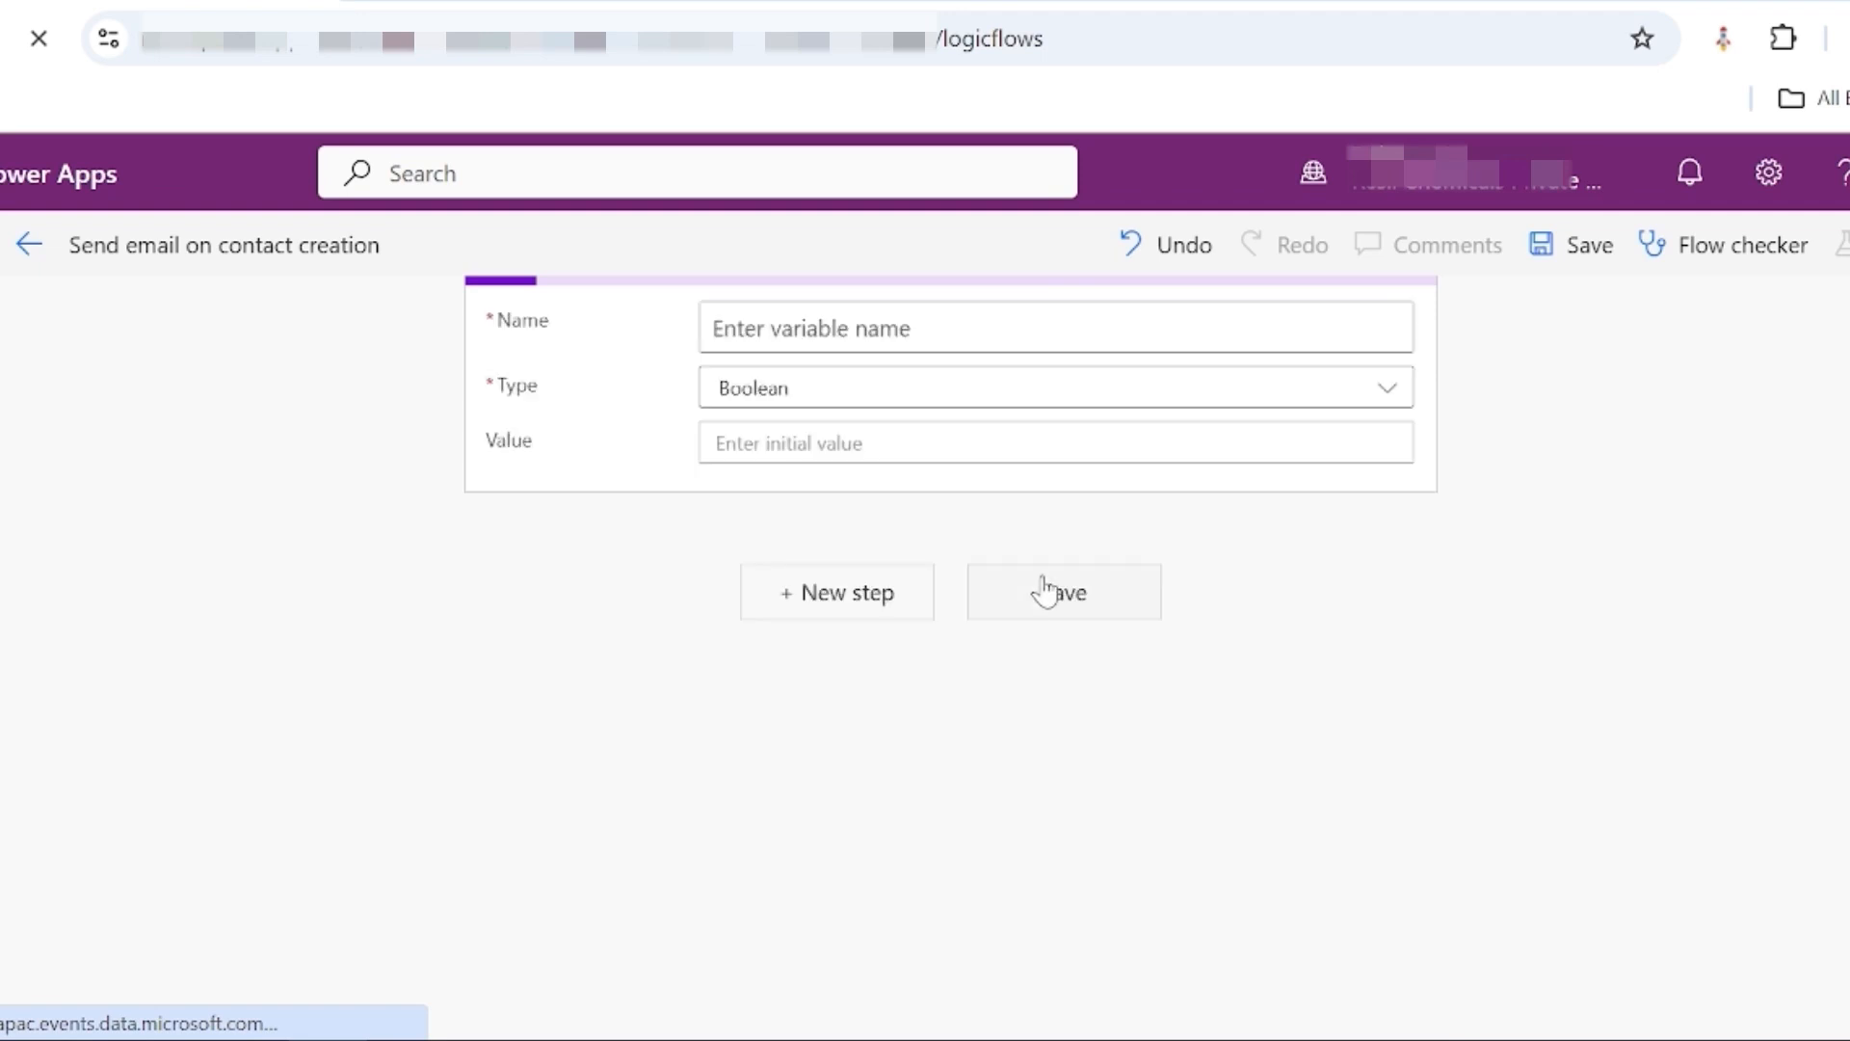
Name the variable "At", set its type to String and its initial value to "@"
{"action": "type", "text": "At"}
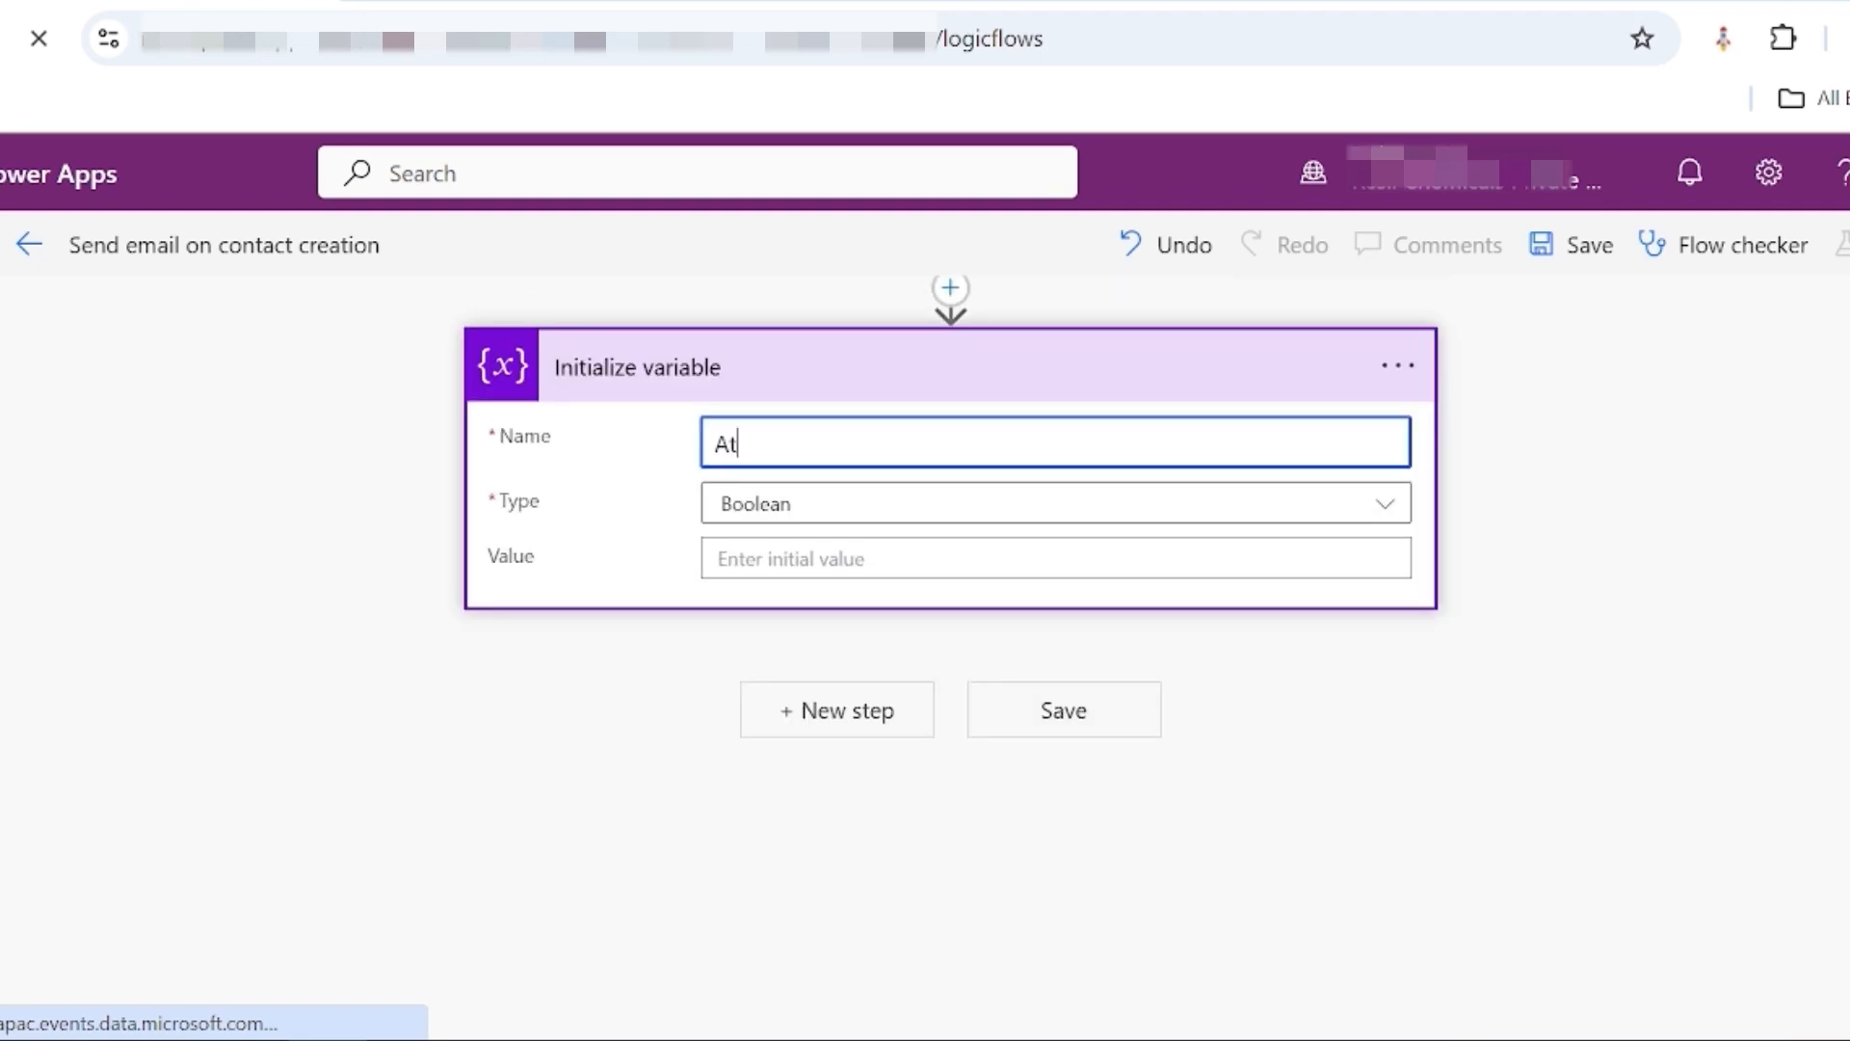
{"action": "key", "text": "Tab"}
{"action": "key", "text": "Down"}
{"action": "key", "text": "Down"}
{"action": "key", "text": "Down"}
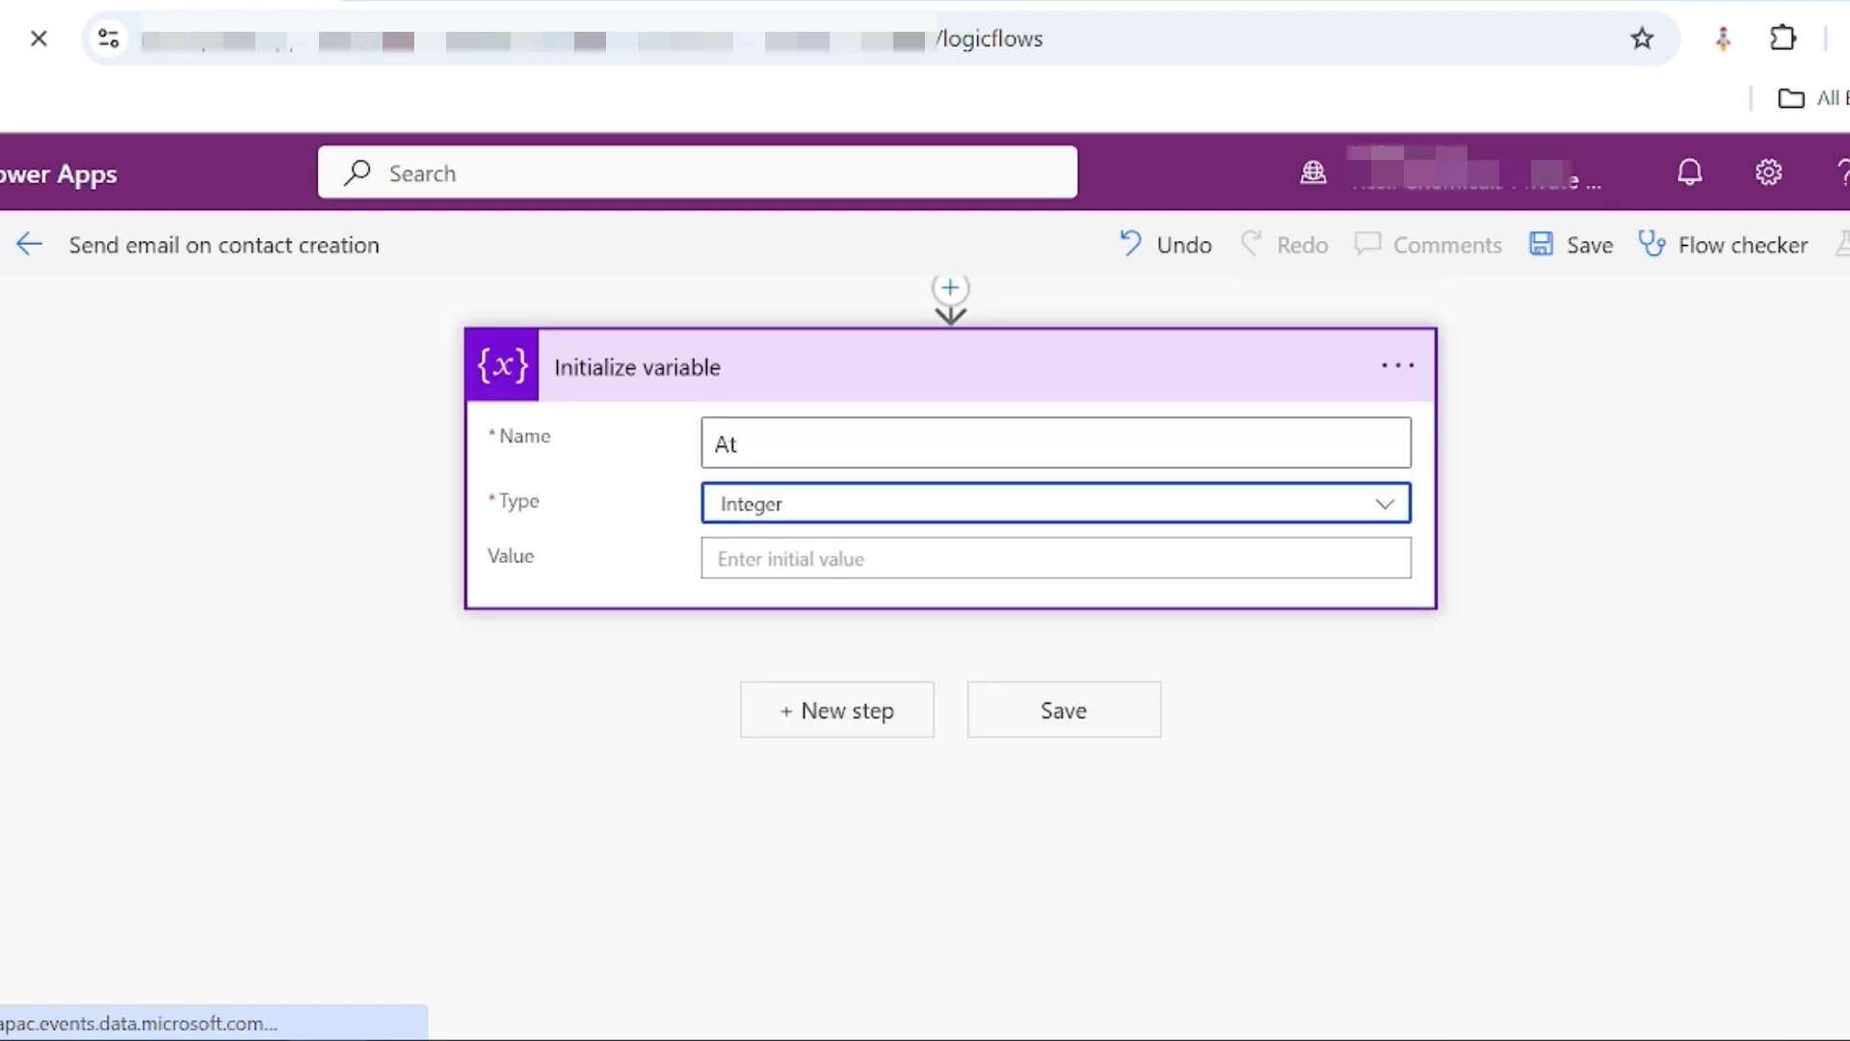
{"action": "key", "text": "Tab"}
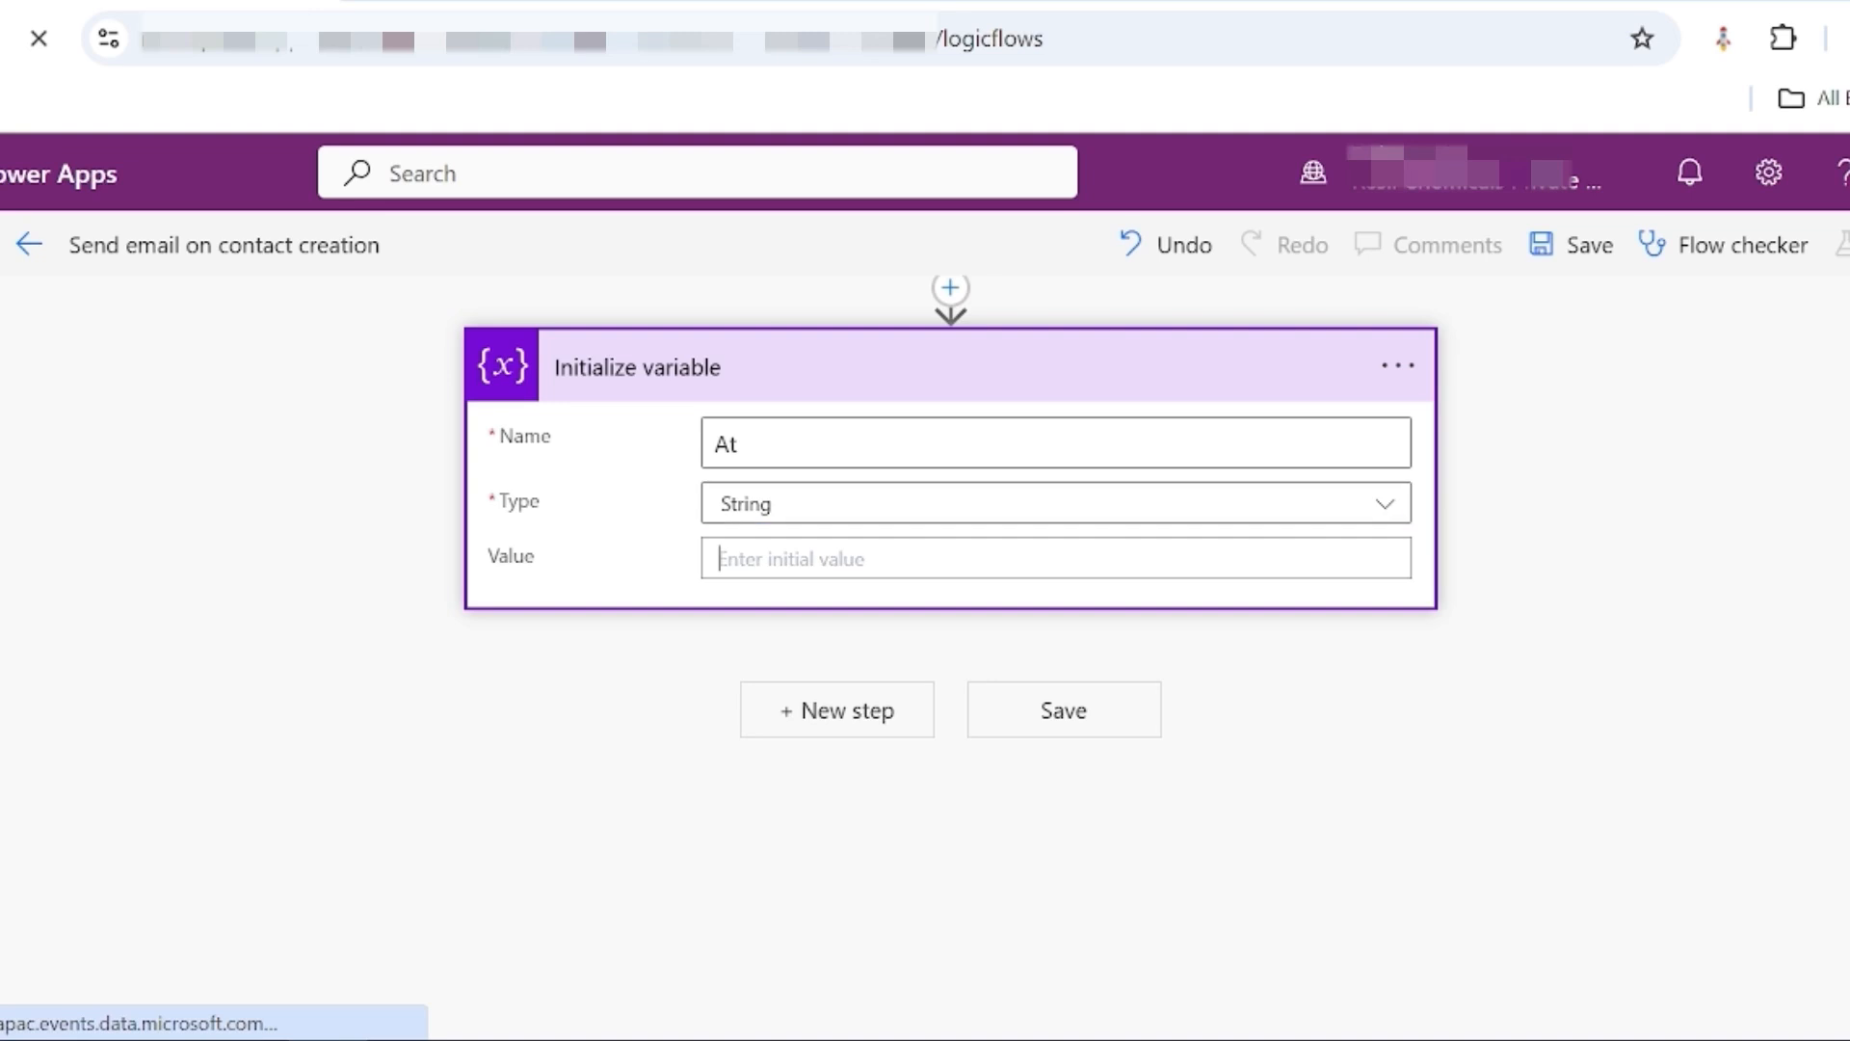
{"action": "type", "text": "@"}
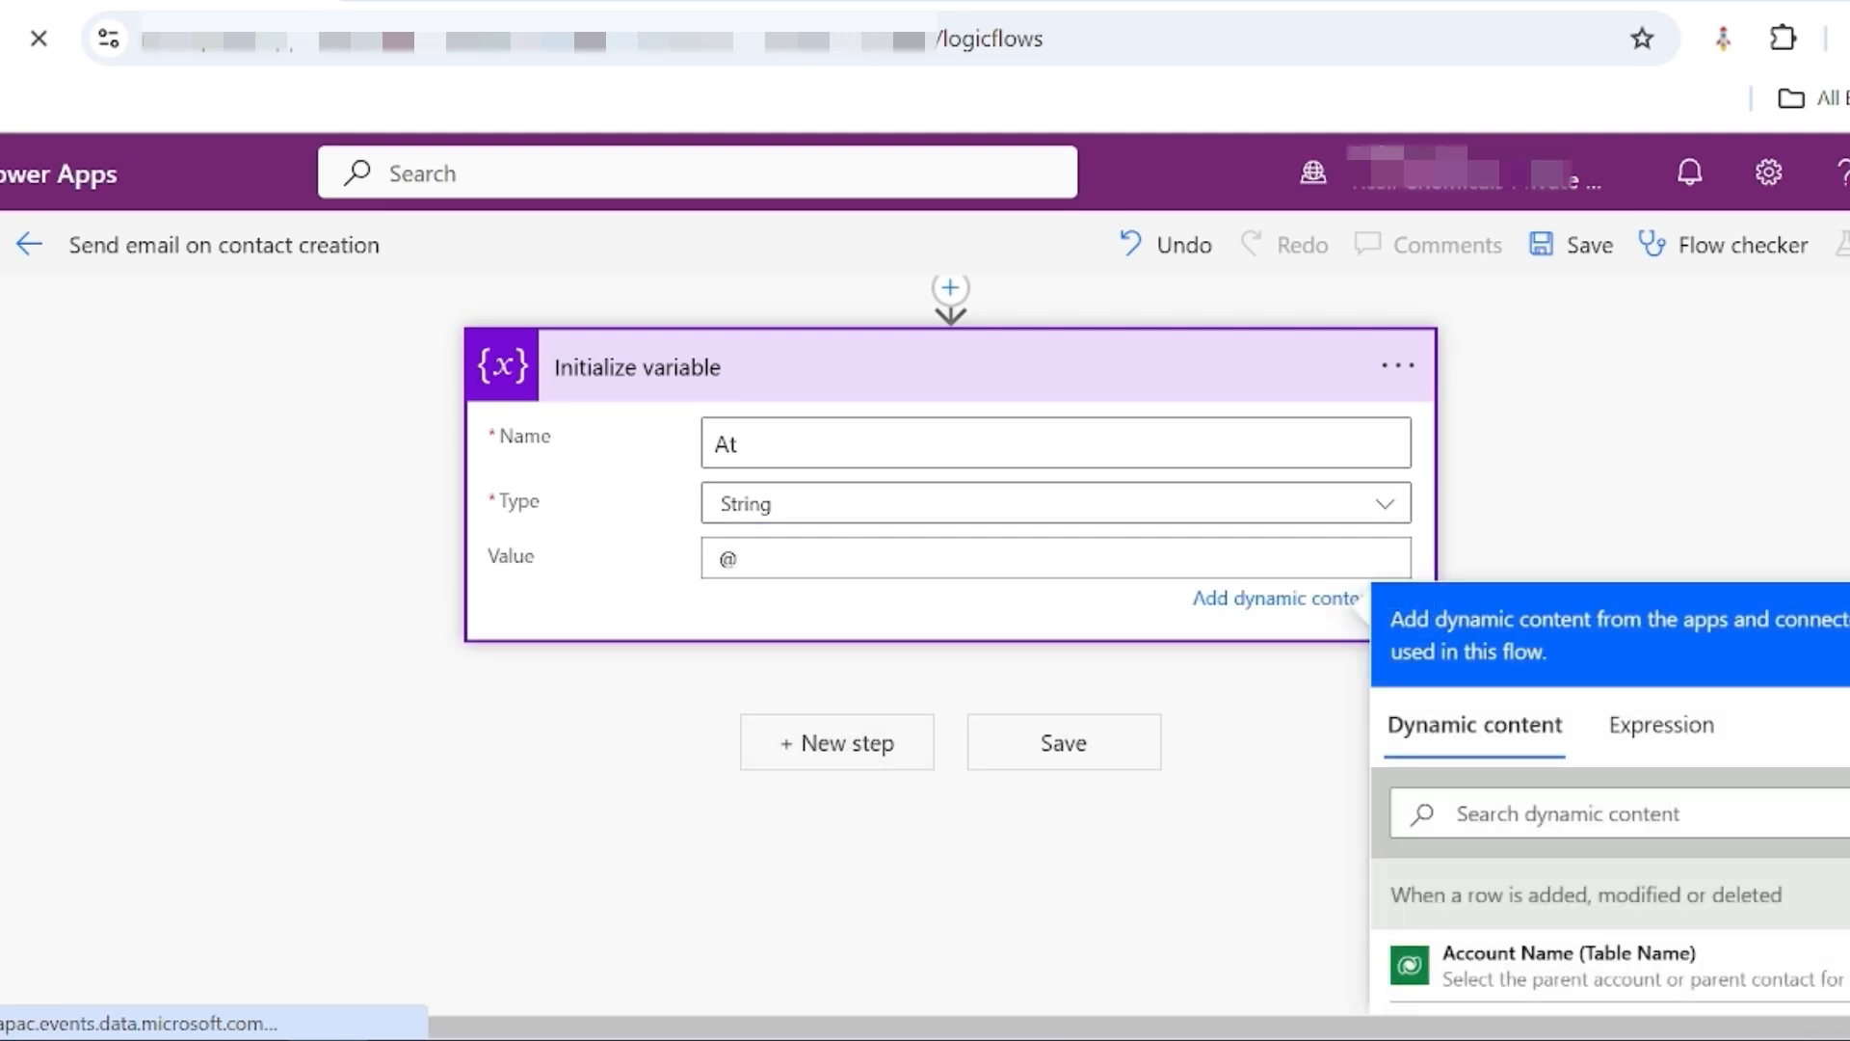
{"action": "key", "text": "shift+Left"}
Add a Microsoft Dataverse List rows action after the Initialize variable step
{"action": "left_click", "coordinate": [854, 757]}
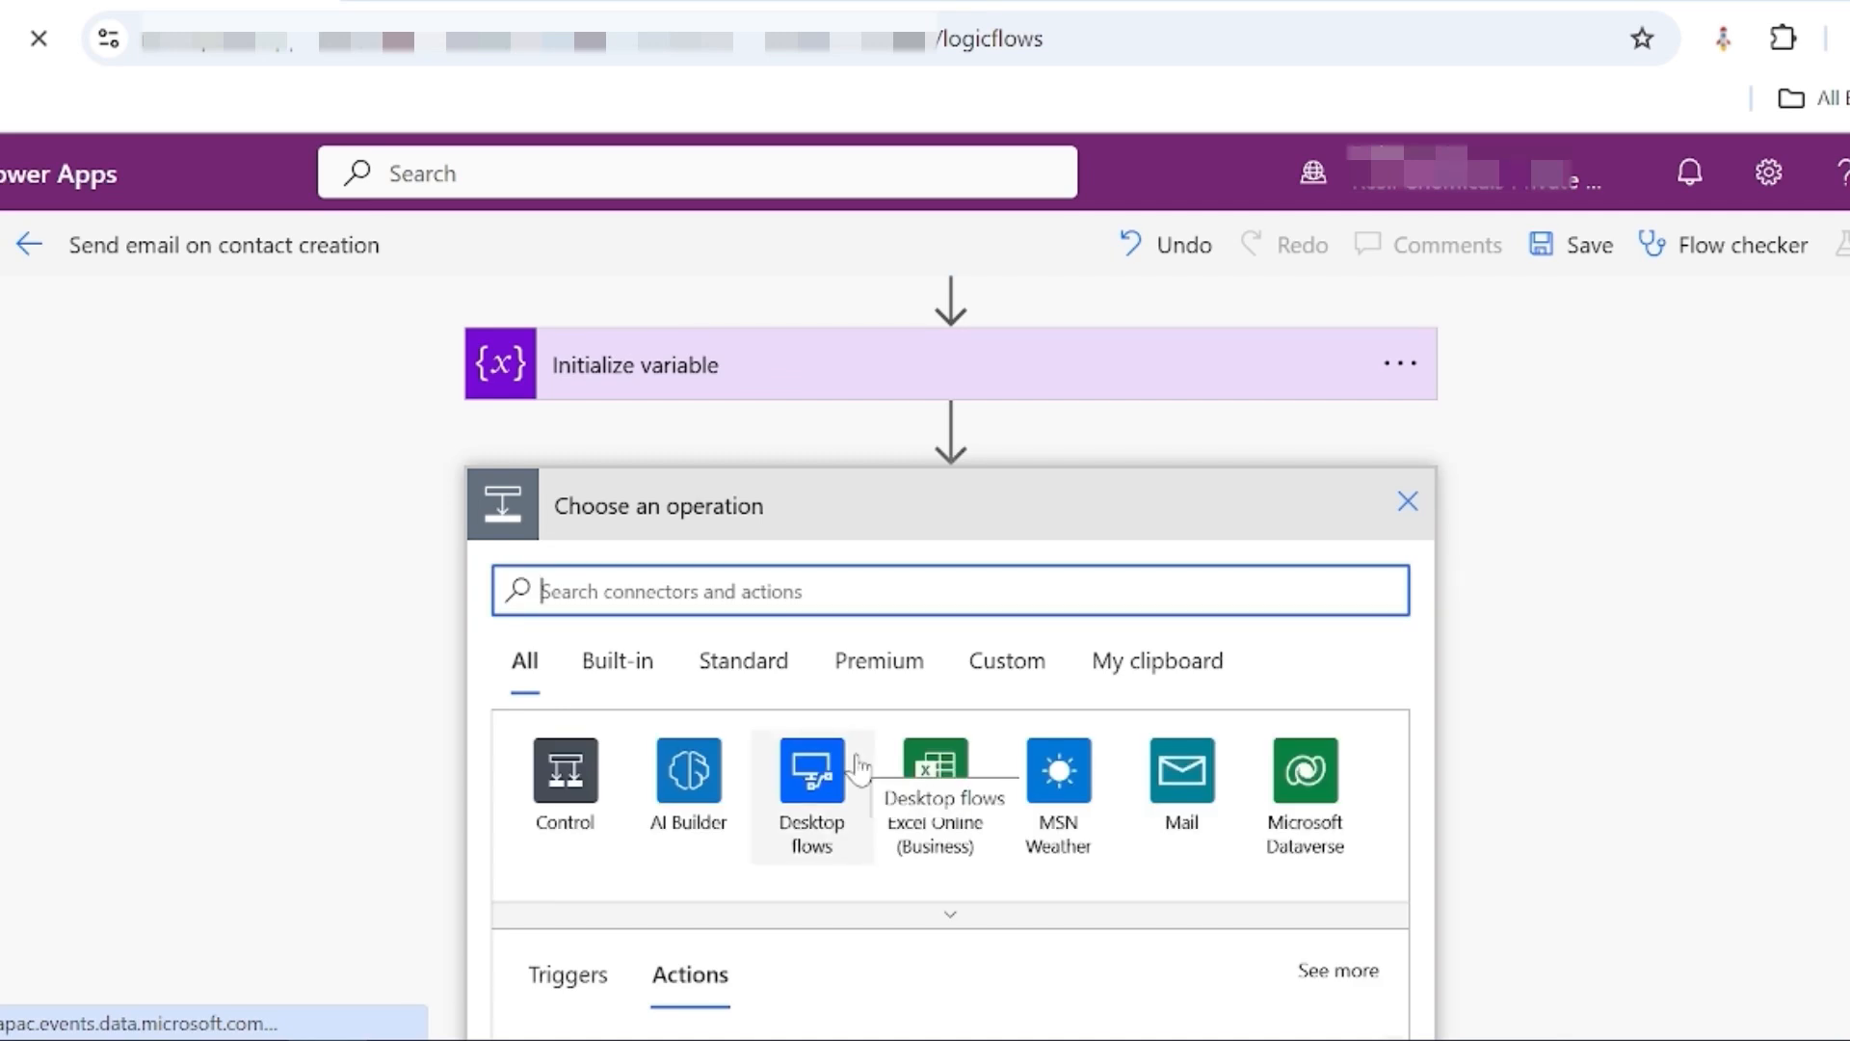
{"action": "type", "text": "lis"}
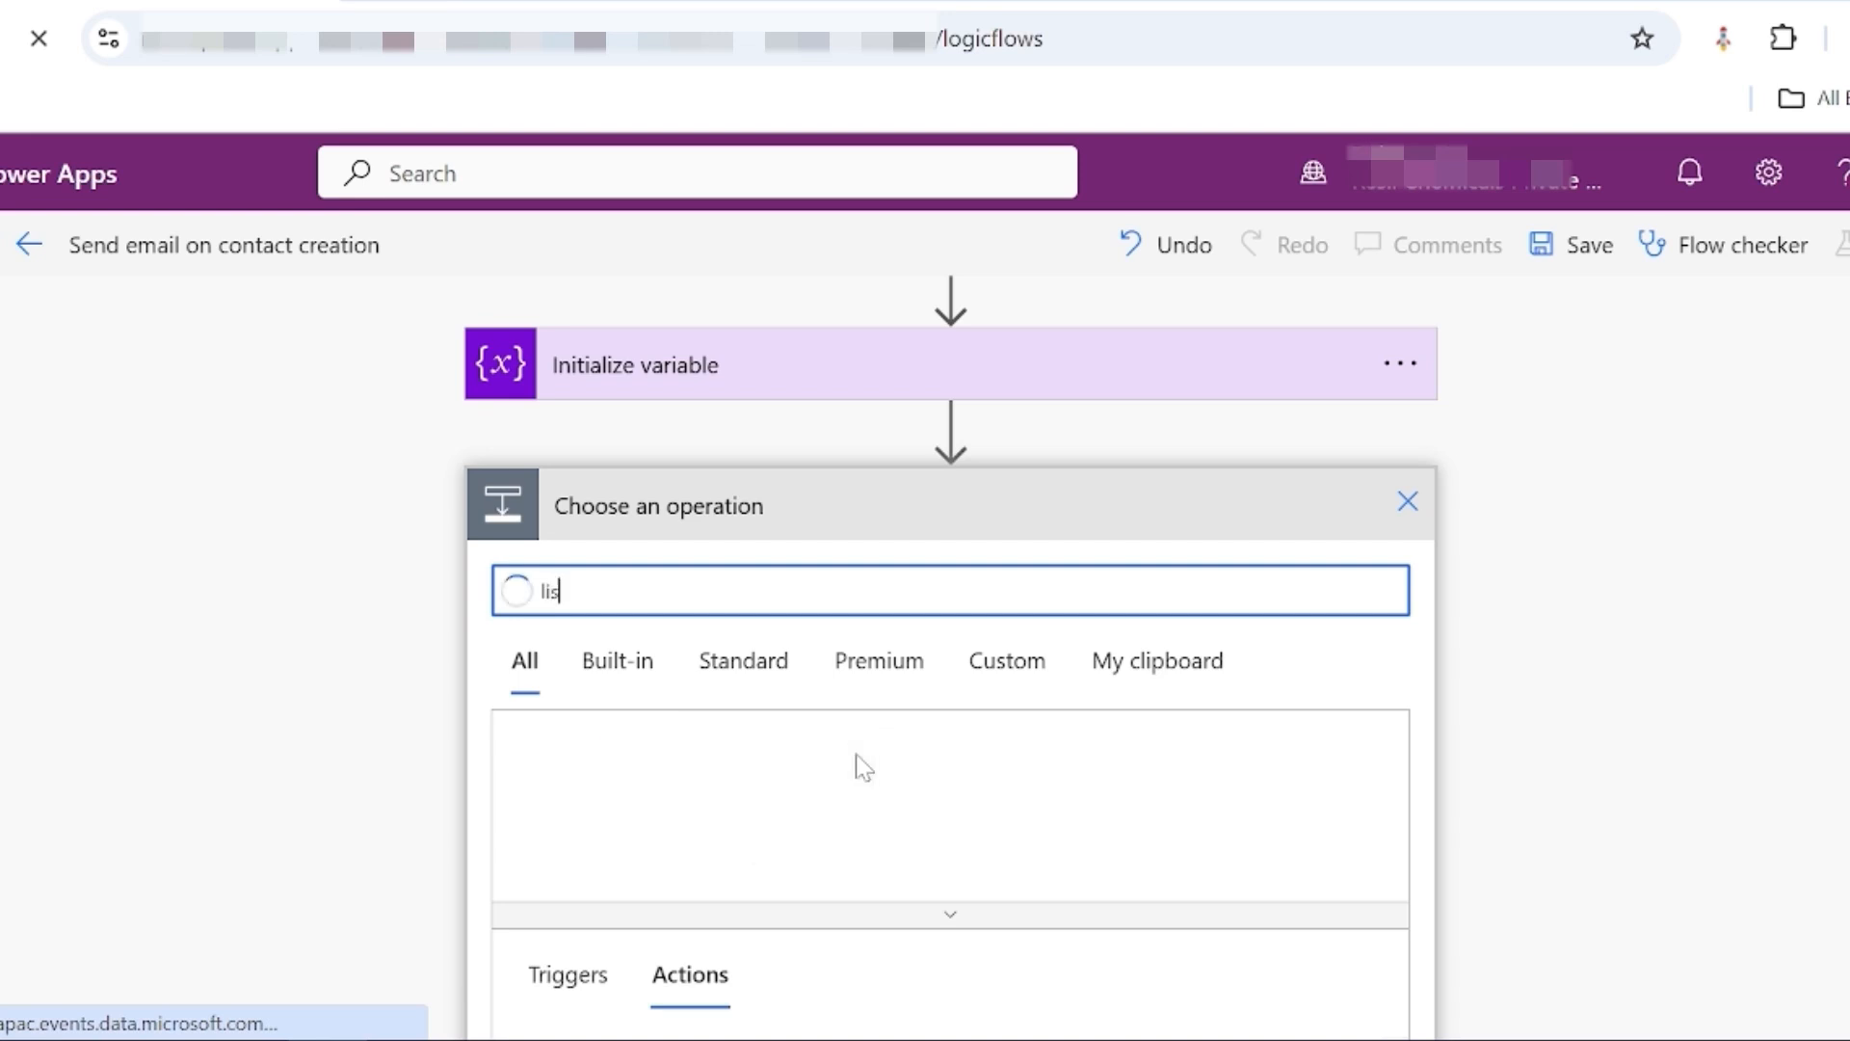
{"action": "type", "text": "t rows"}
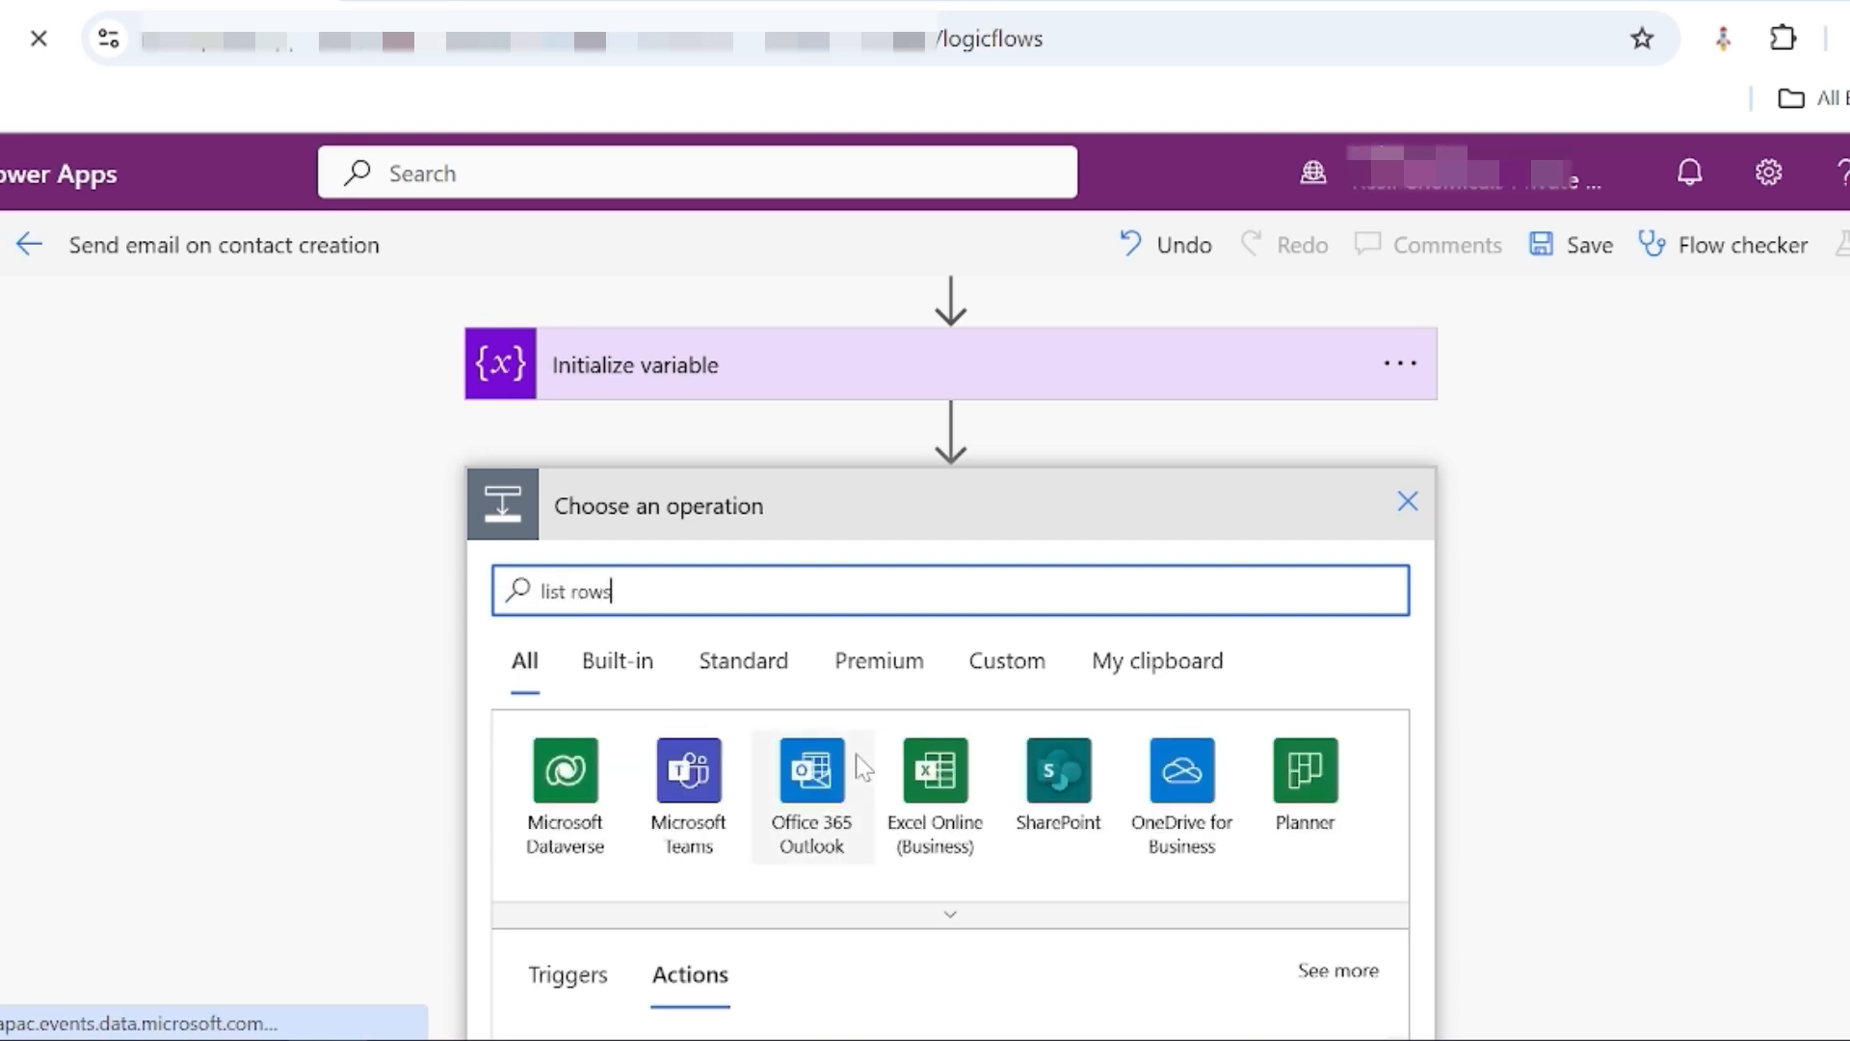
{"action": "scroll", "coordinate": [855, 753], "scroll_direction": "down", "scroll_amount": 4}
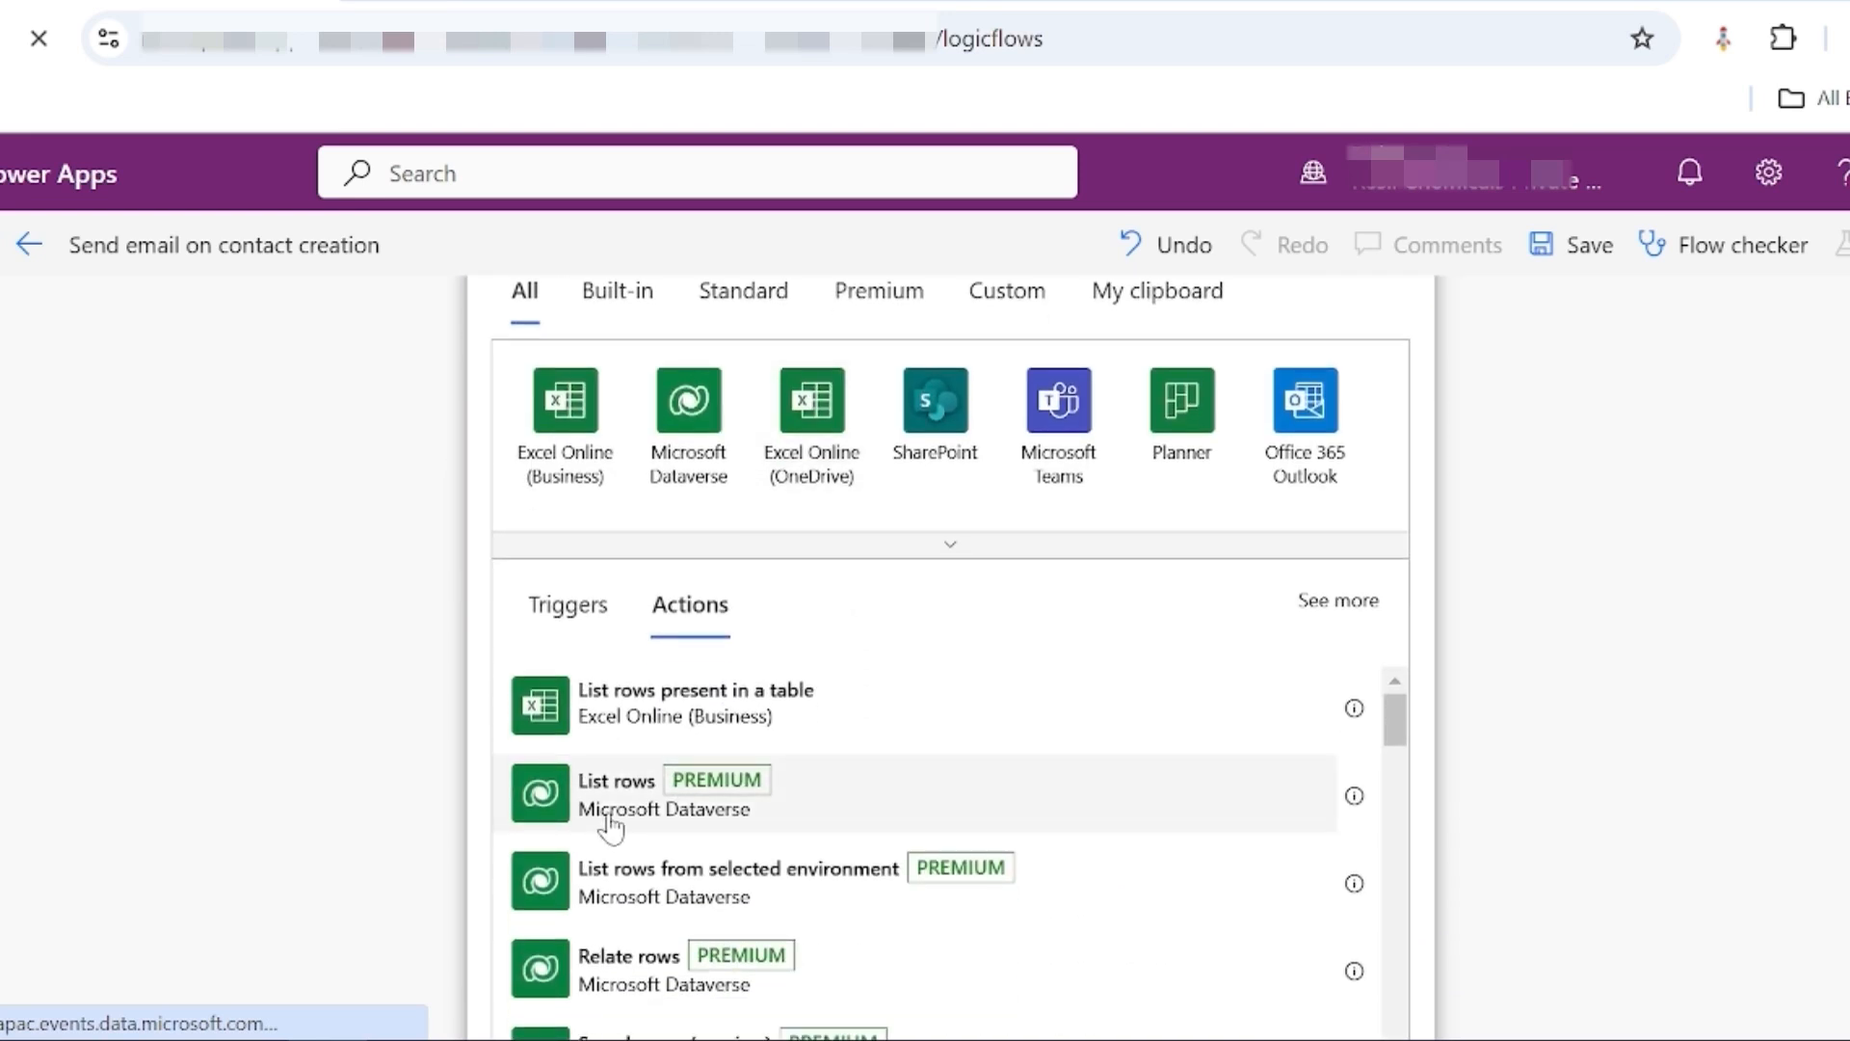
{"action": "left_click", "coordinate": [610, 823]}
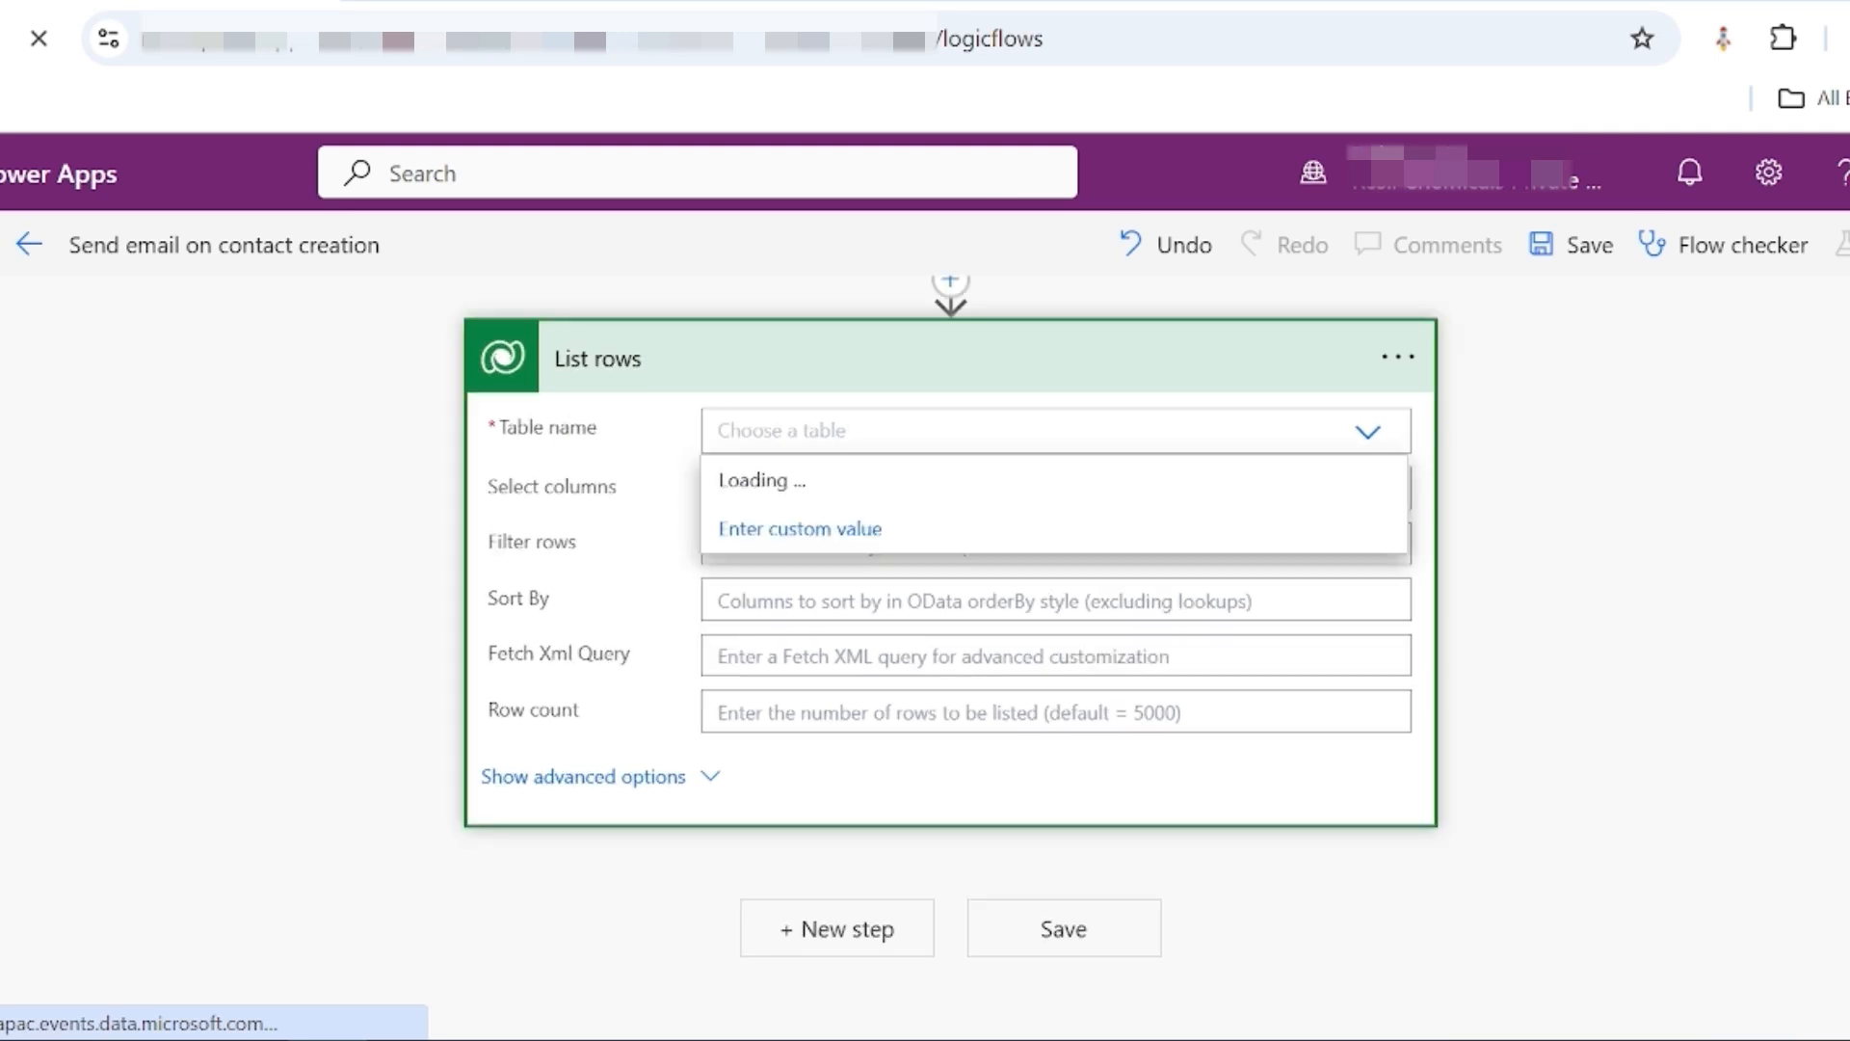
Set the List rows table to Email Templates and filter its rows with title eq 'Dynamic Email Template'
{"action": "type", "text": "email"}
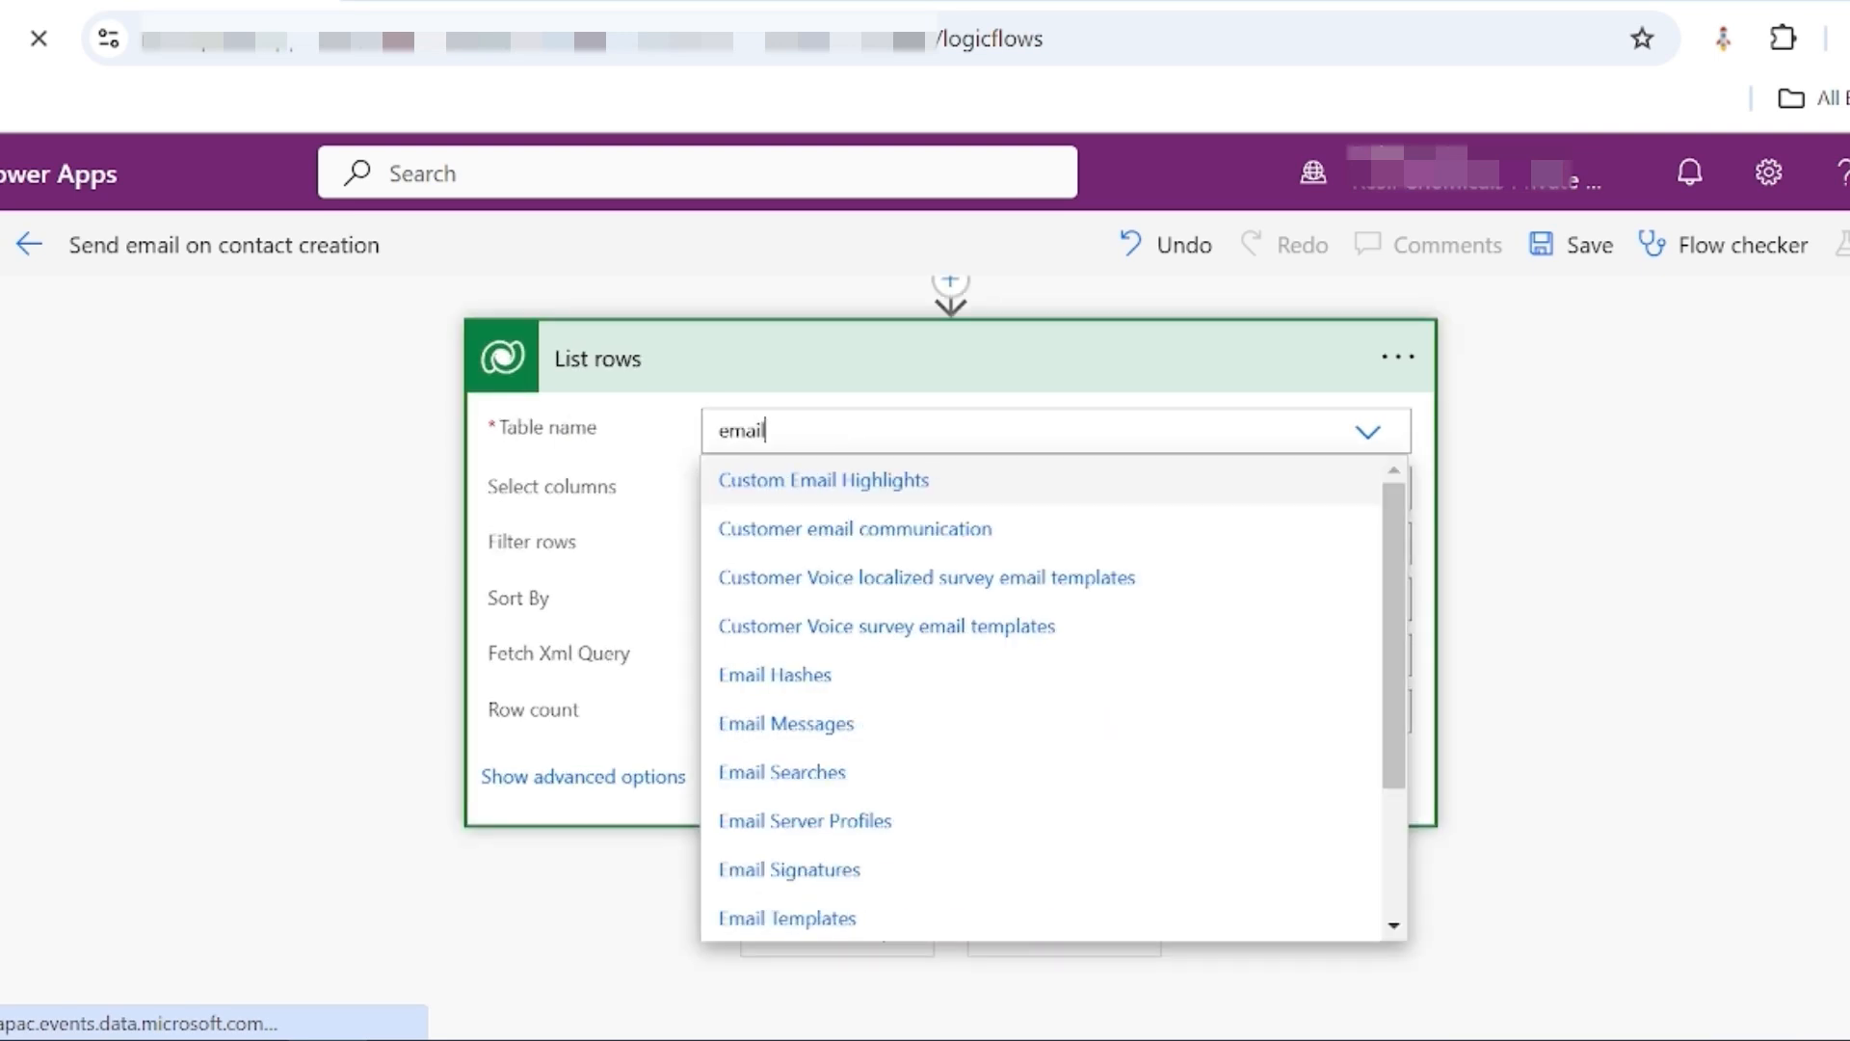
{"action": "type", "text": " te"}
{"action": "left_click", "coordinate": [851, 594]}
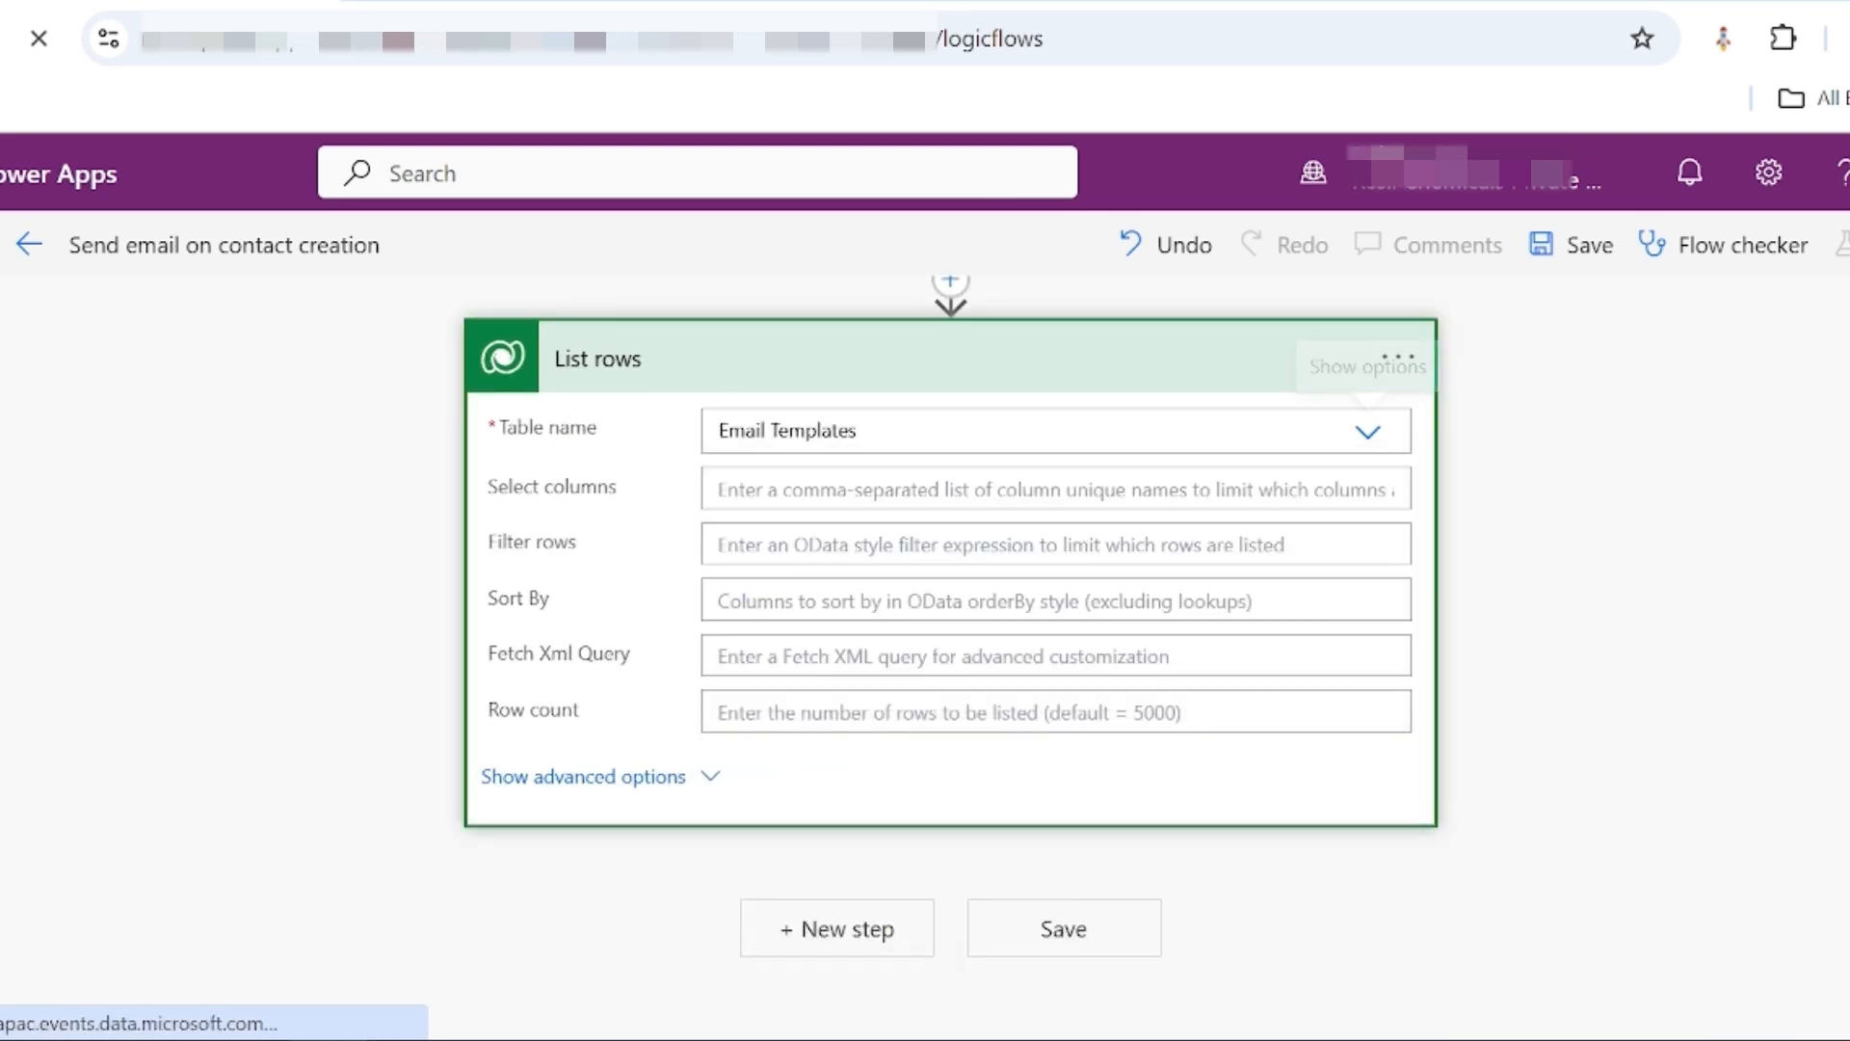
{"action": "left_click", "coordinate": [1002, 656]}
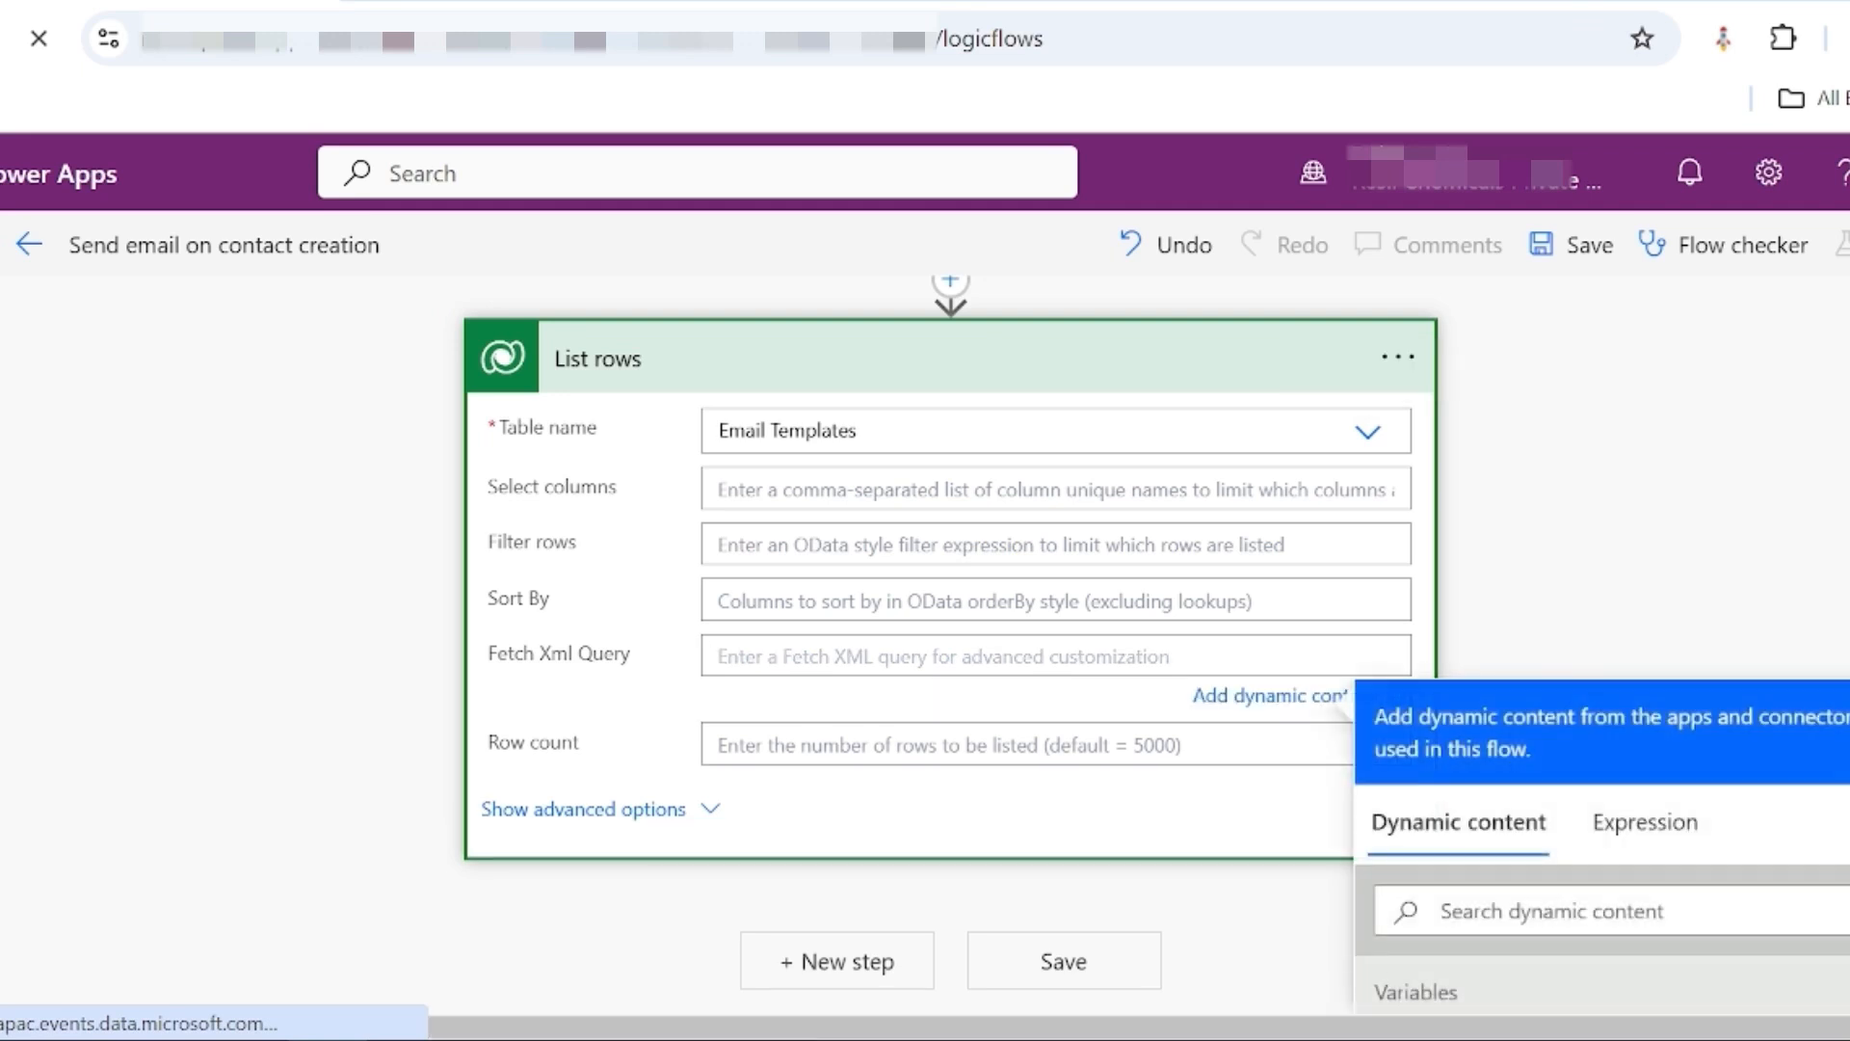
{"action": "left_click", "coordinate": [1002, 544]}
{"action": "type", "text": "title eq '"}
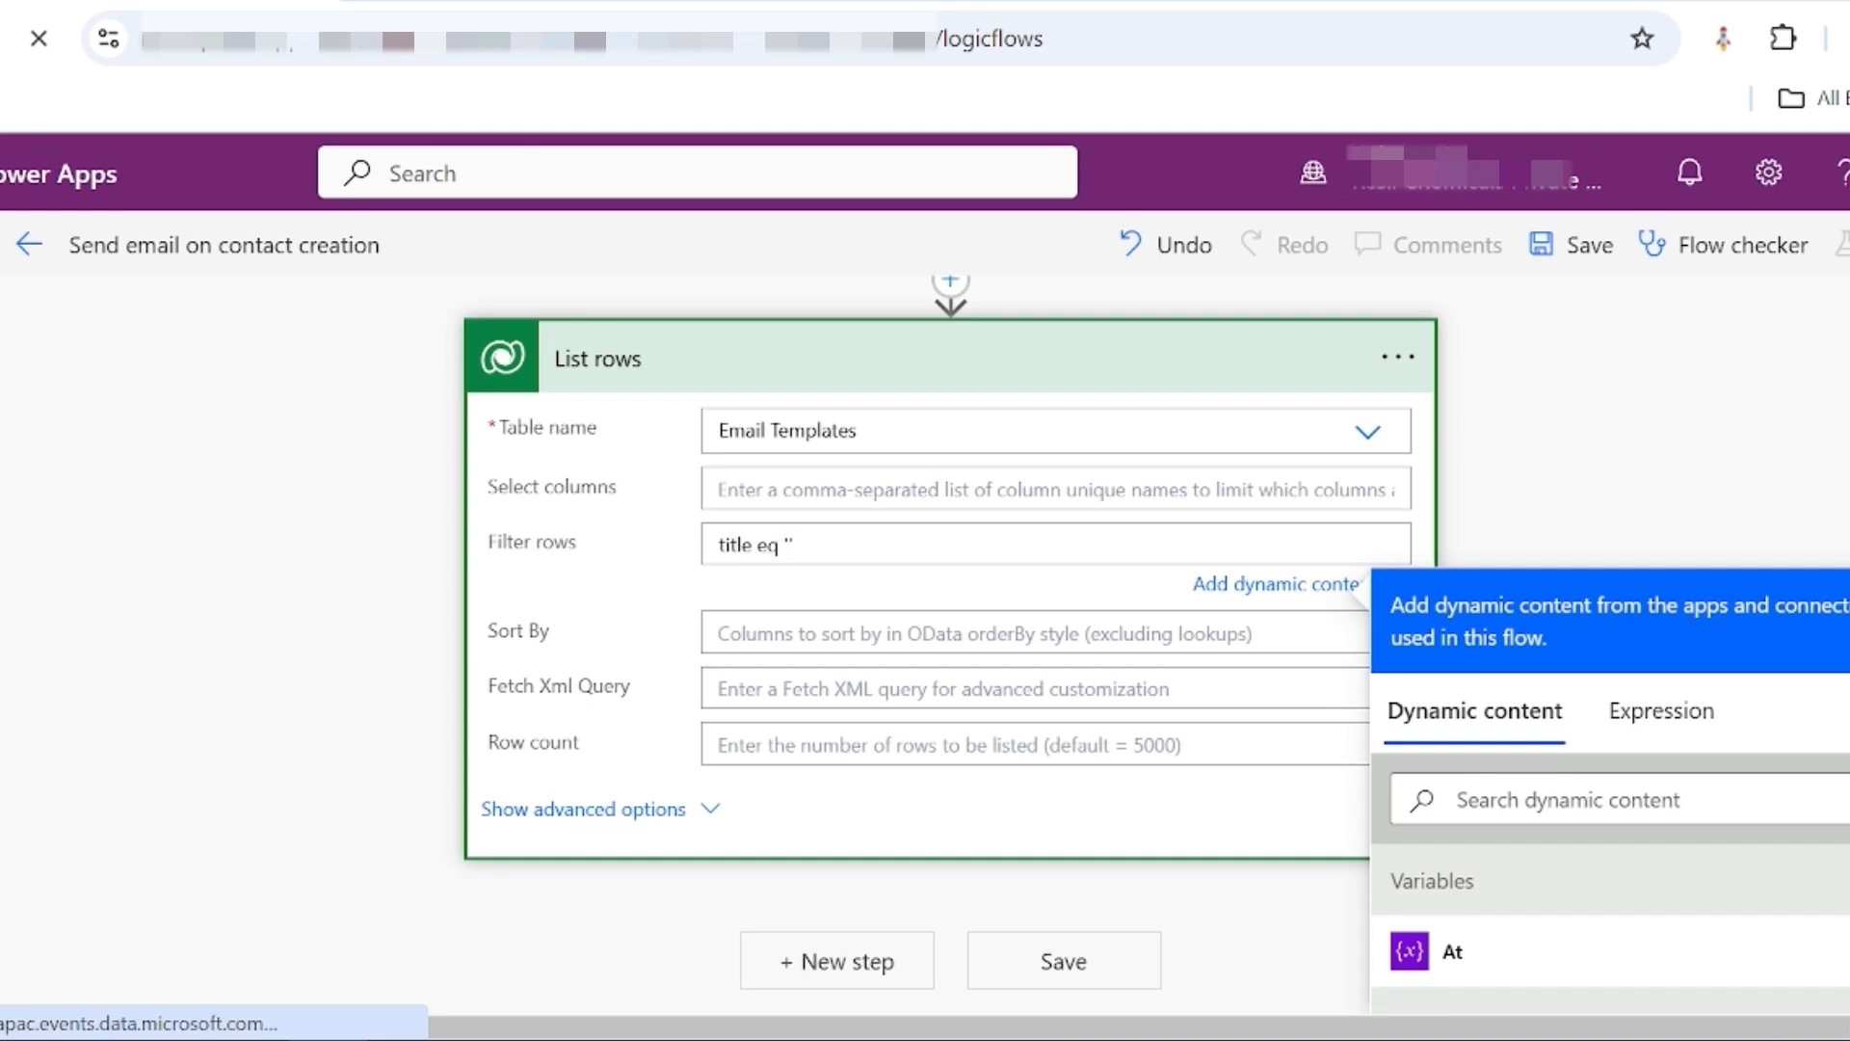
{"action": "type", "text": "Dynamic Email Template"}
Add a Dataverse "Perform an unbound action" step after List rows and set its action name to SendEmailFromTemplate
{"action": "scroll", "coordinate": [870, 927], "scroll_direction": "down", "scroll_amount": 1}
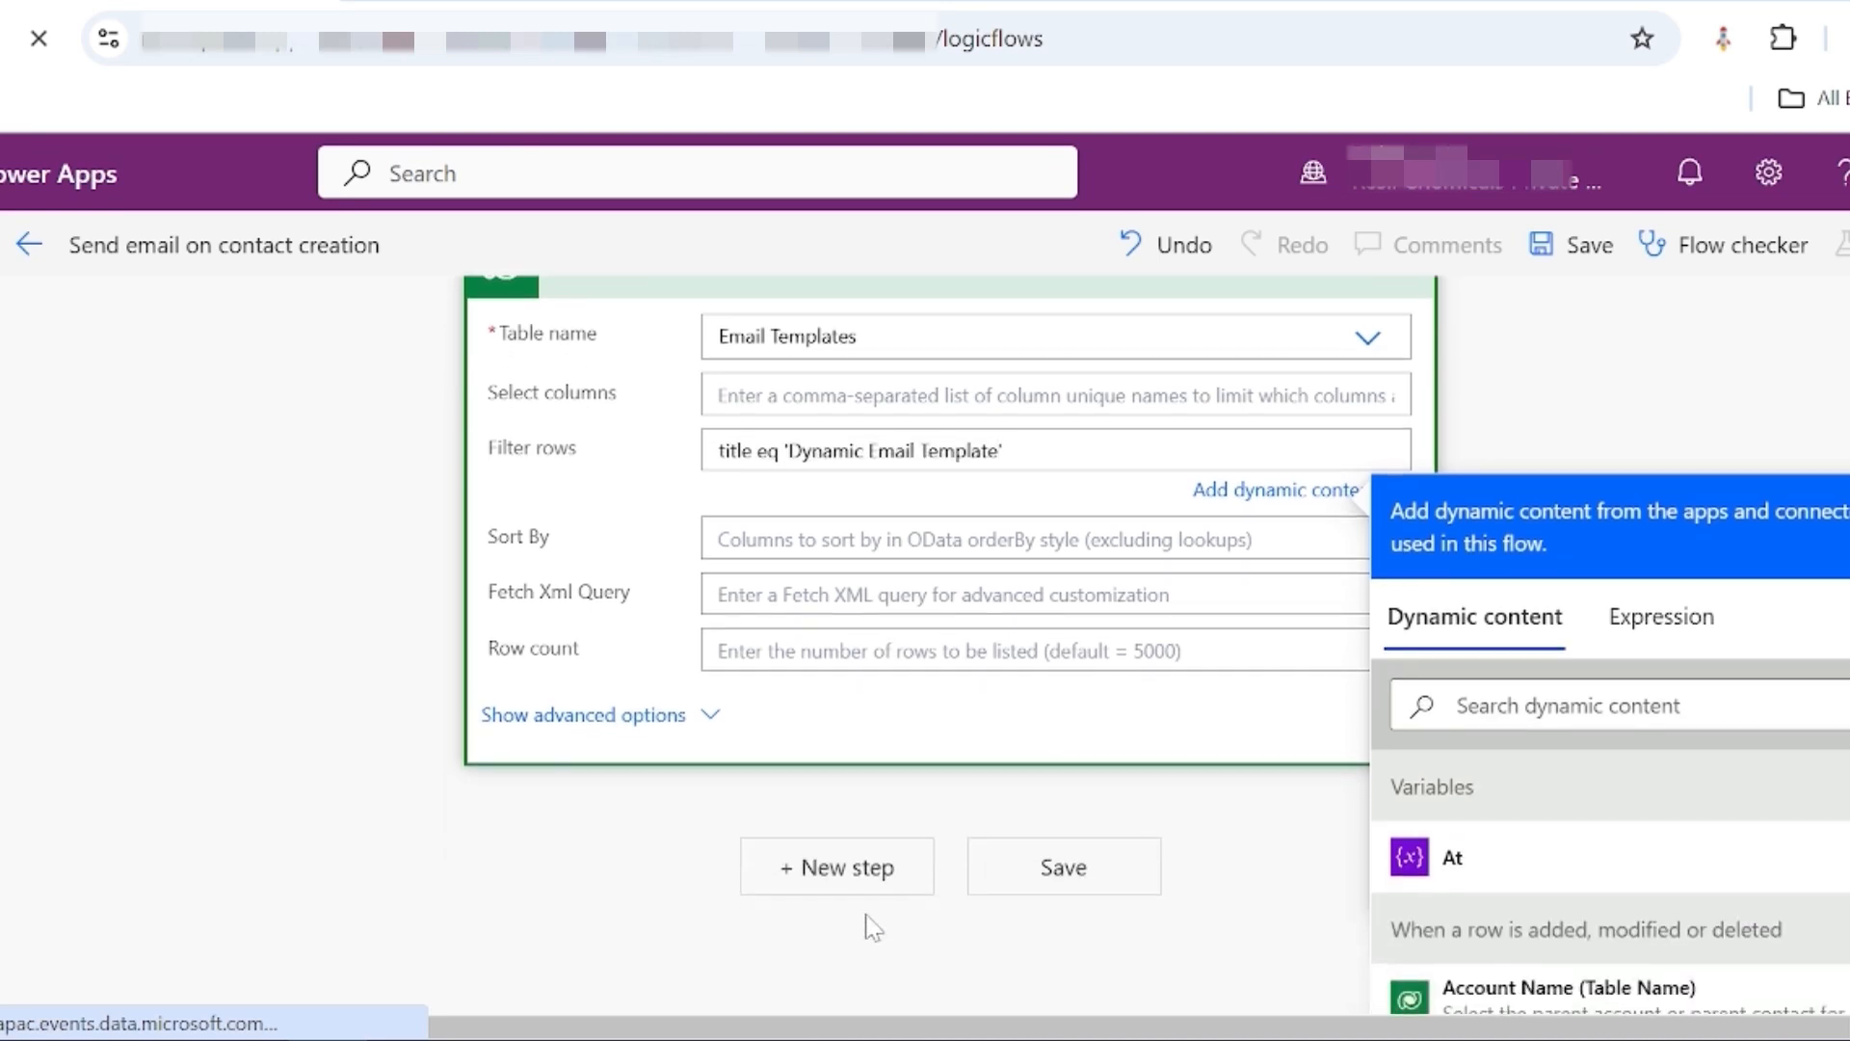
{"action": "left_click", "coordinate": [844, 869]}
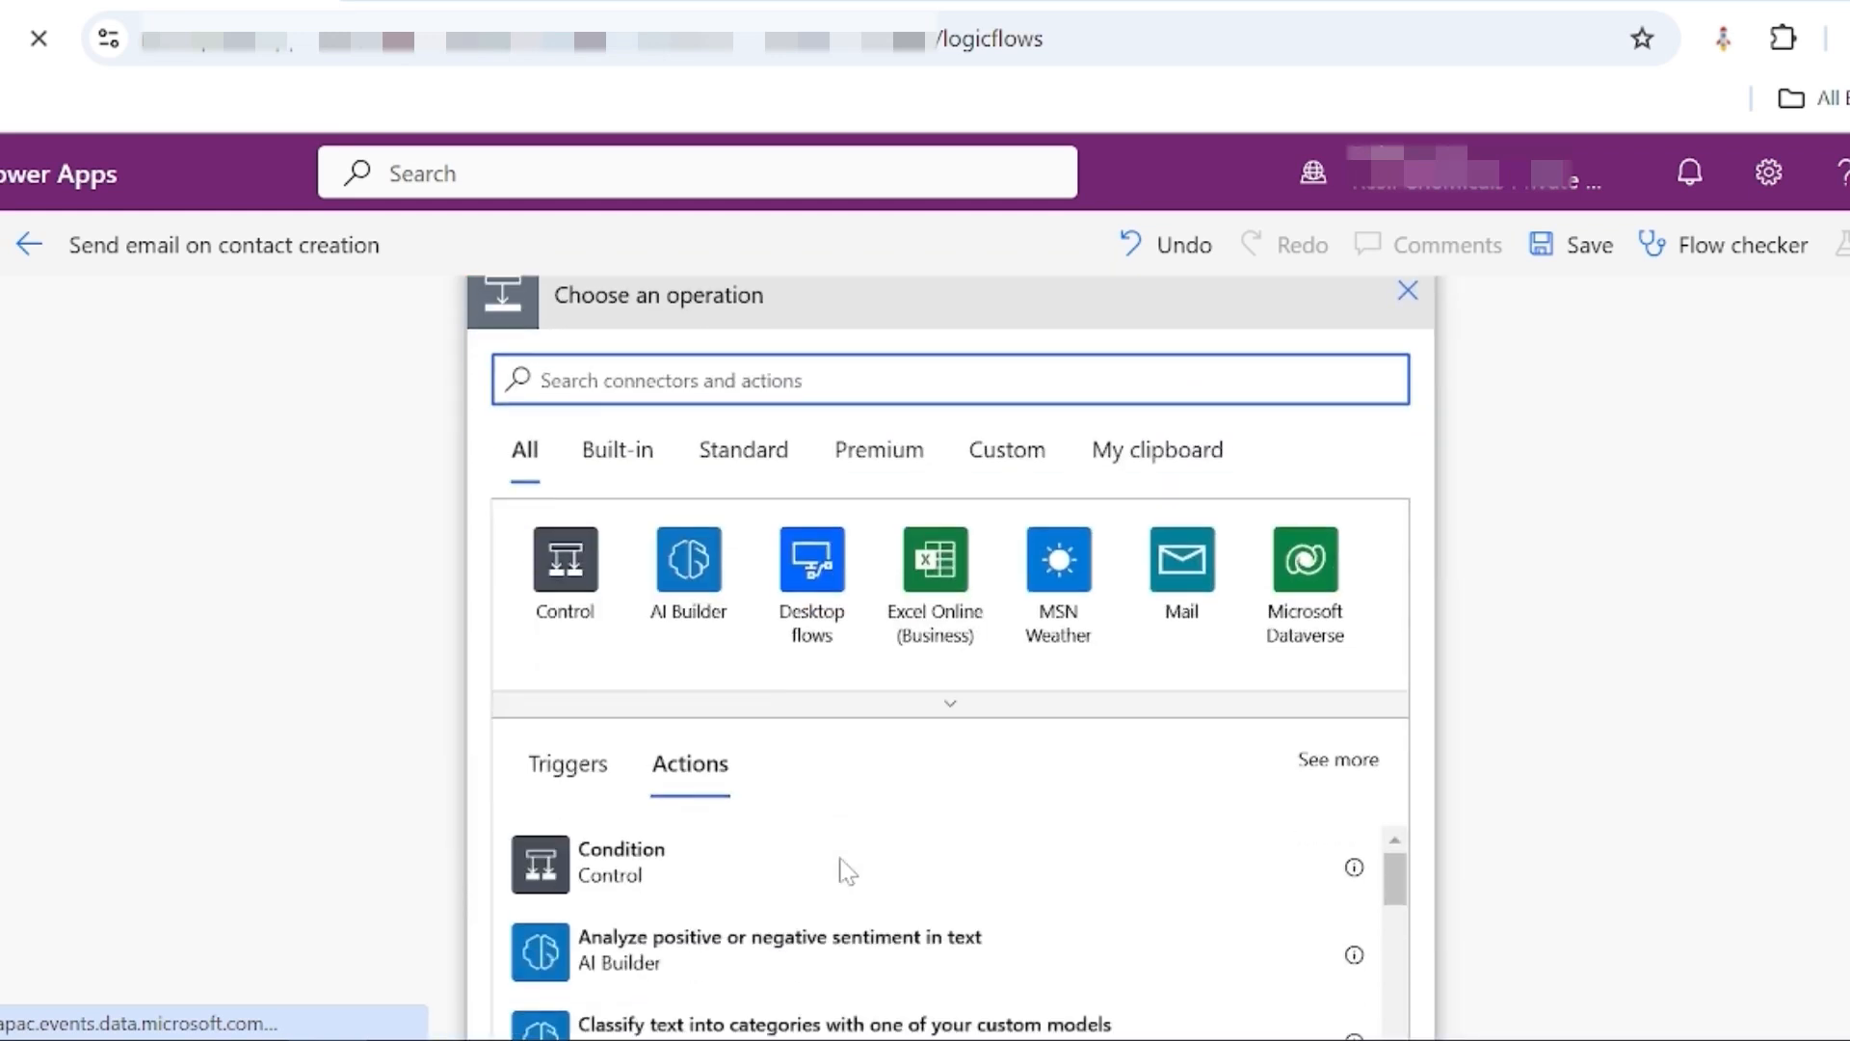
{"action": "type", "text": "perform an unb"}
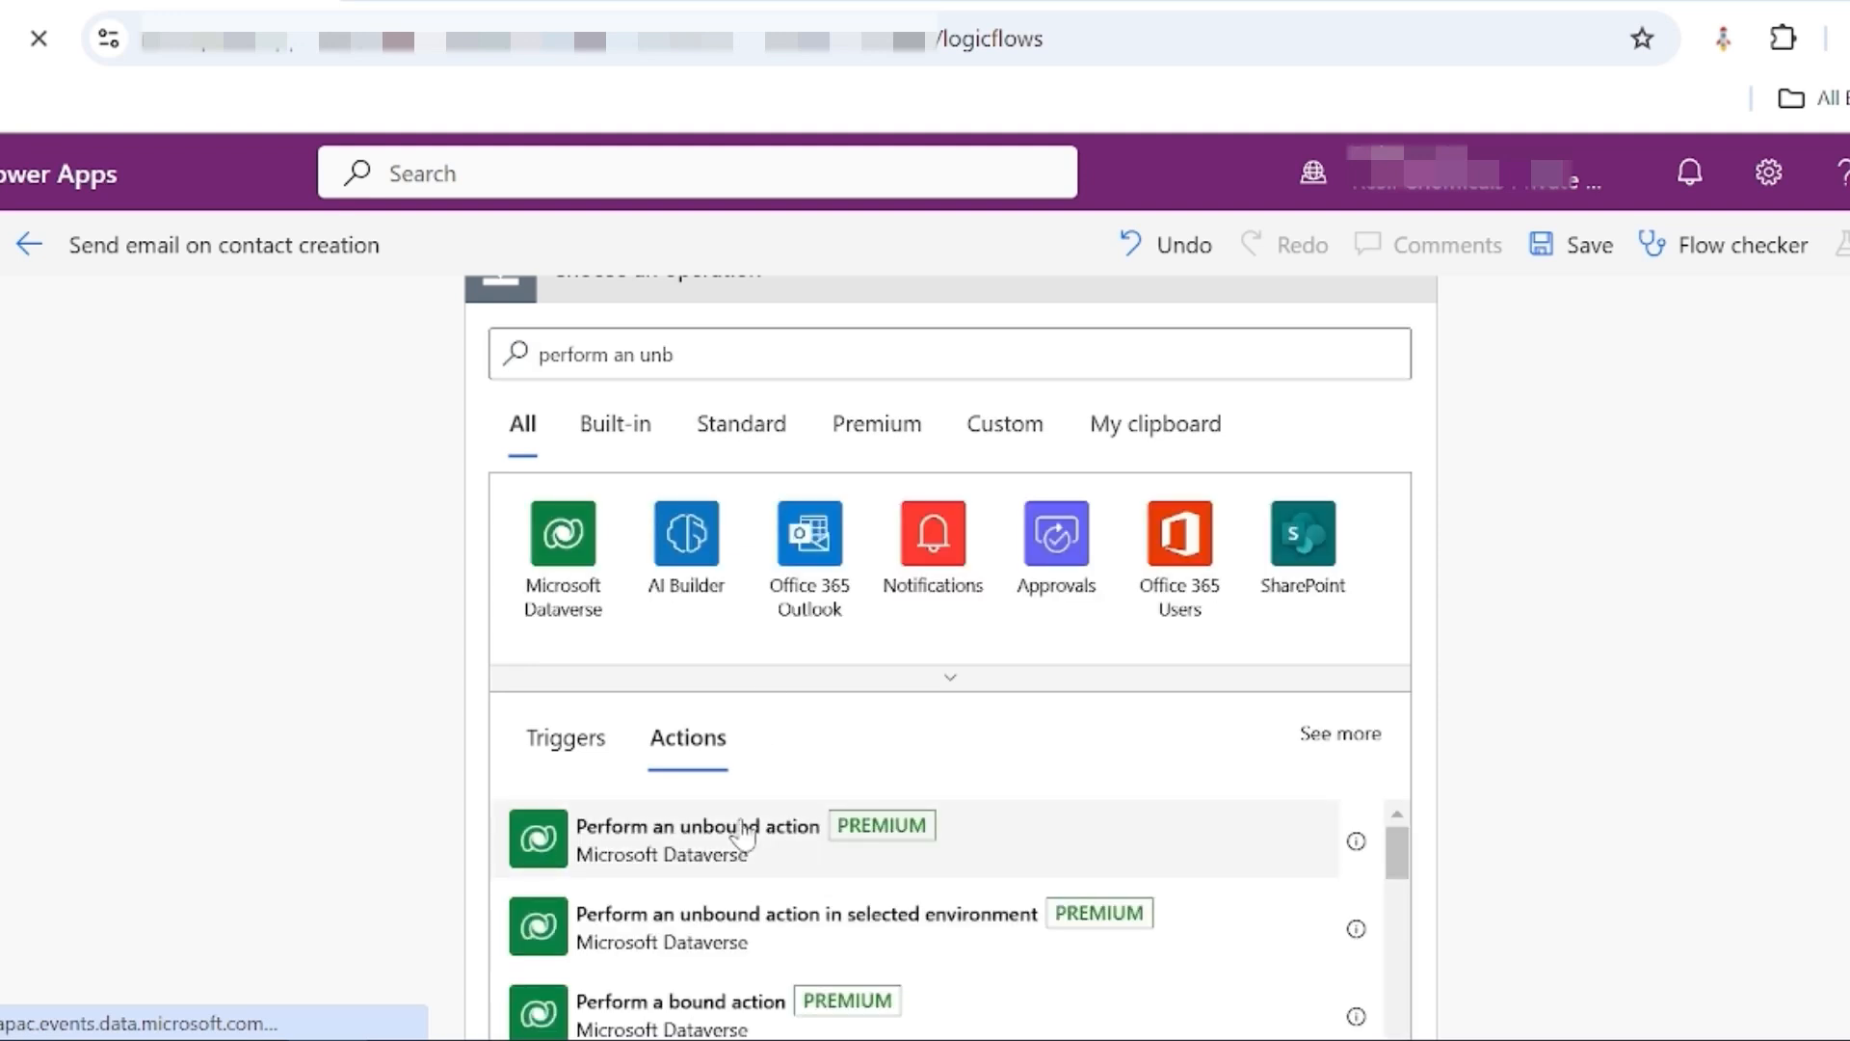
{"action": "left_click", "coordinate": [745, 834]}
{"action": "left_click", "coordinate": [853, 568]}
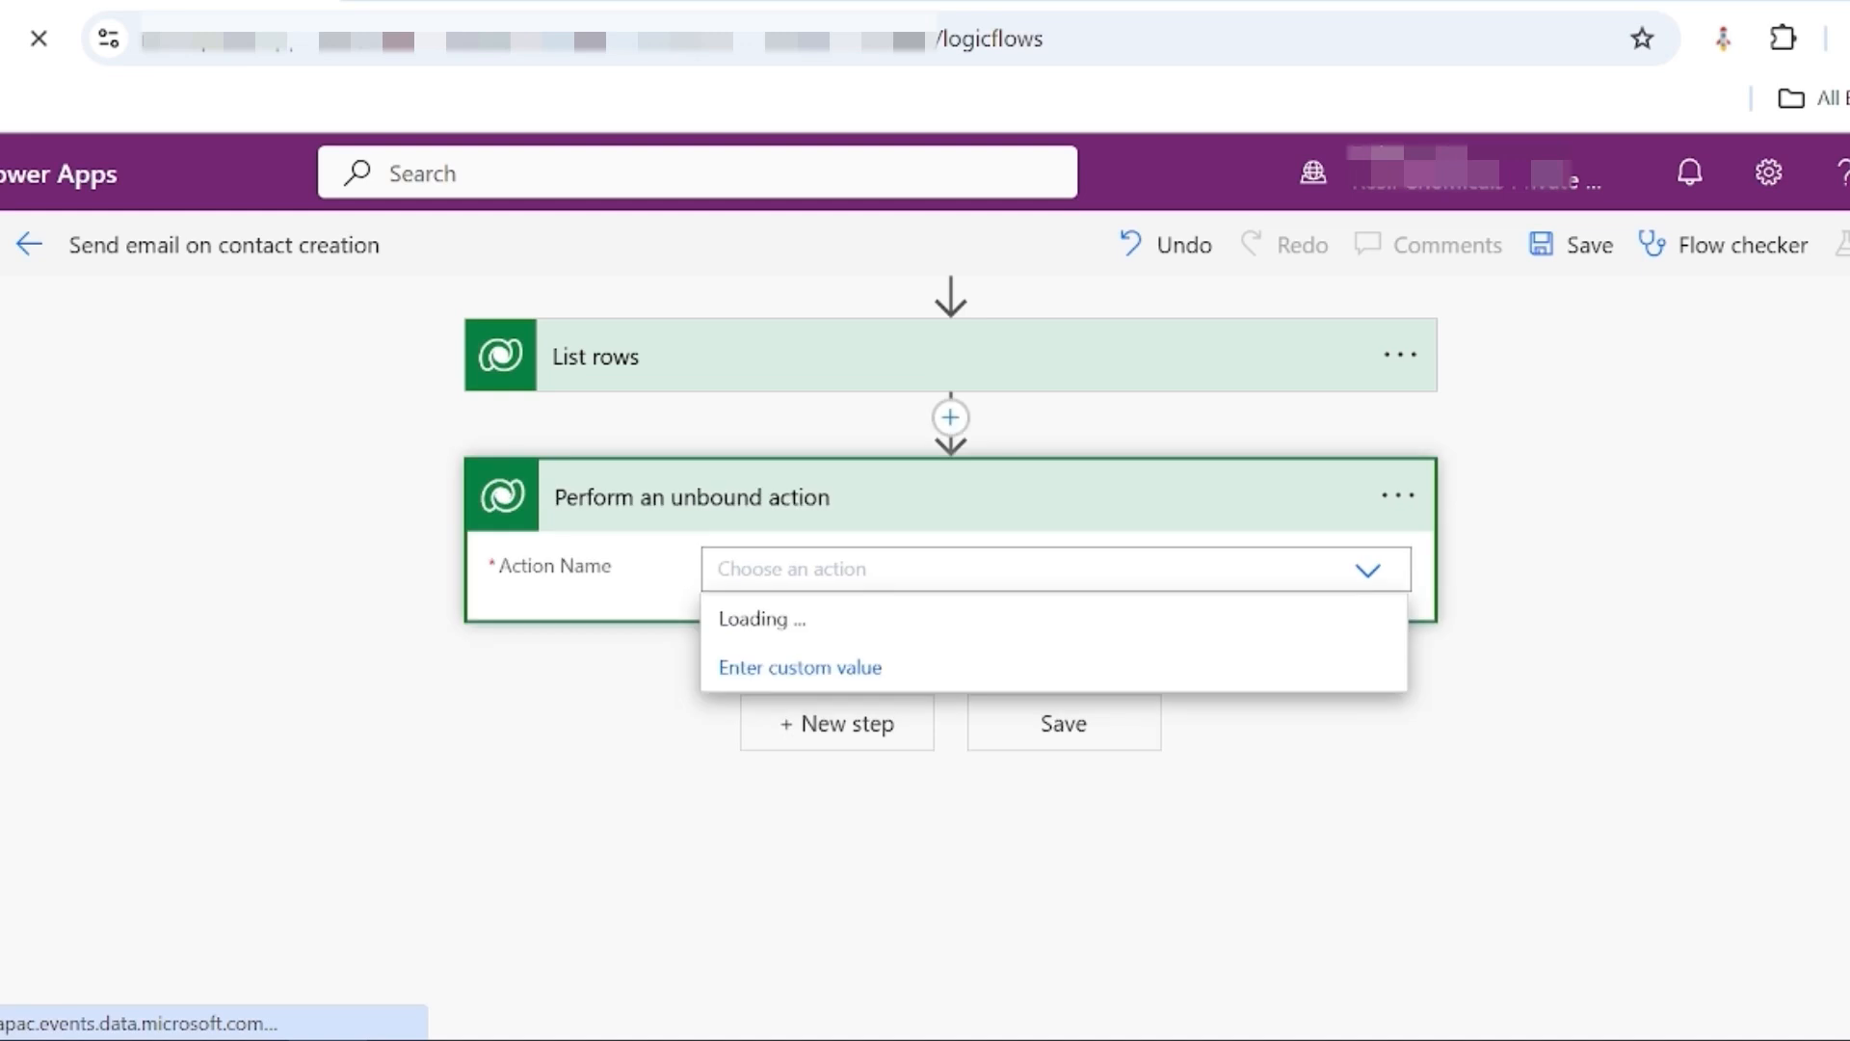
{"action": "type", "text": "sende"}
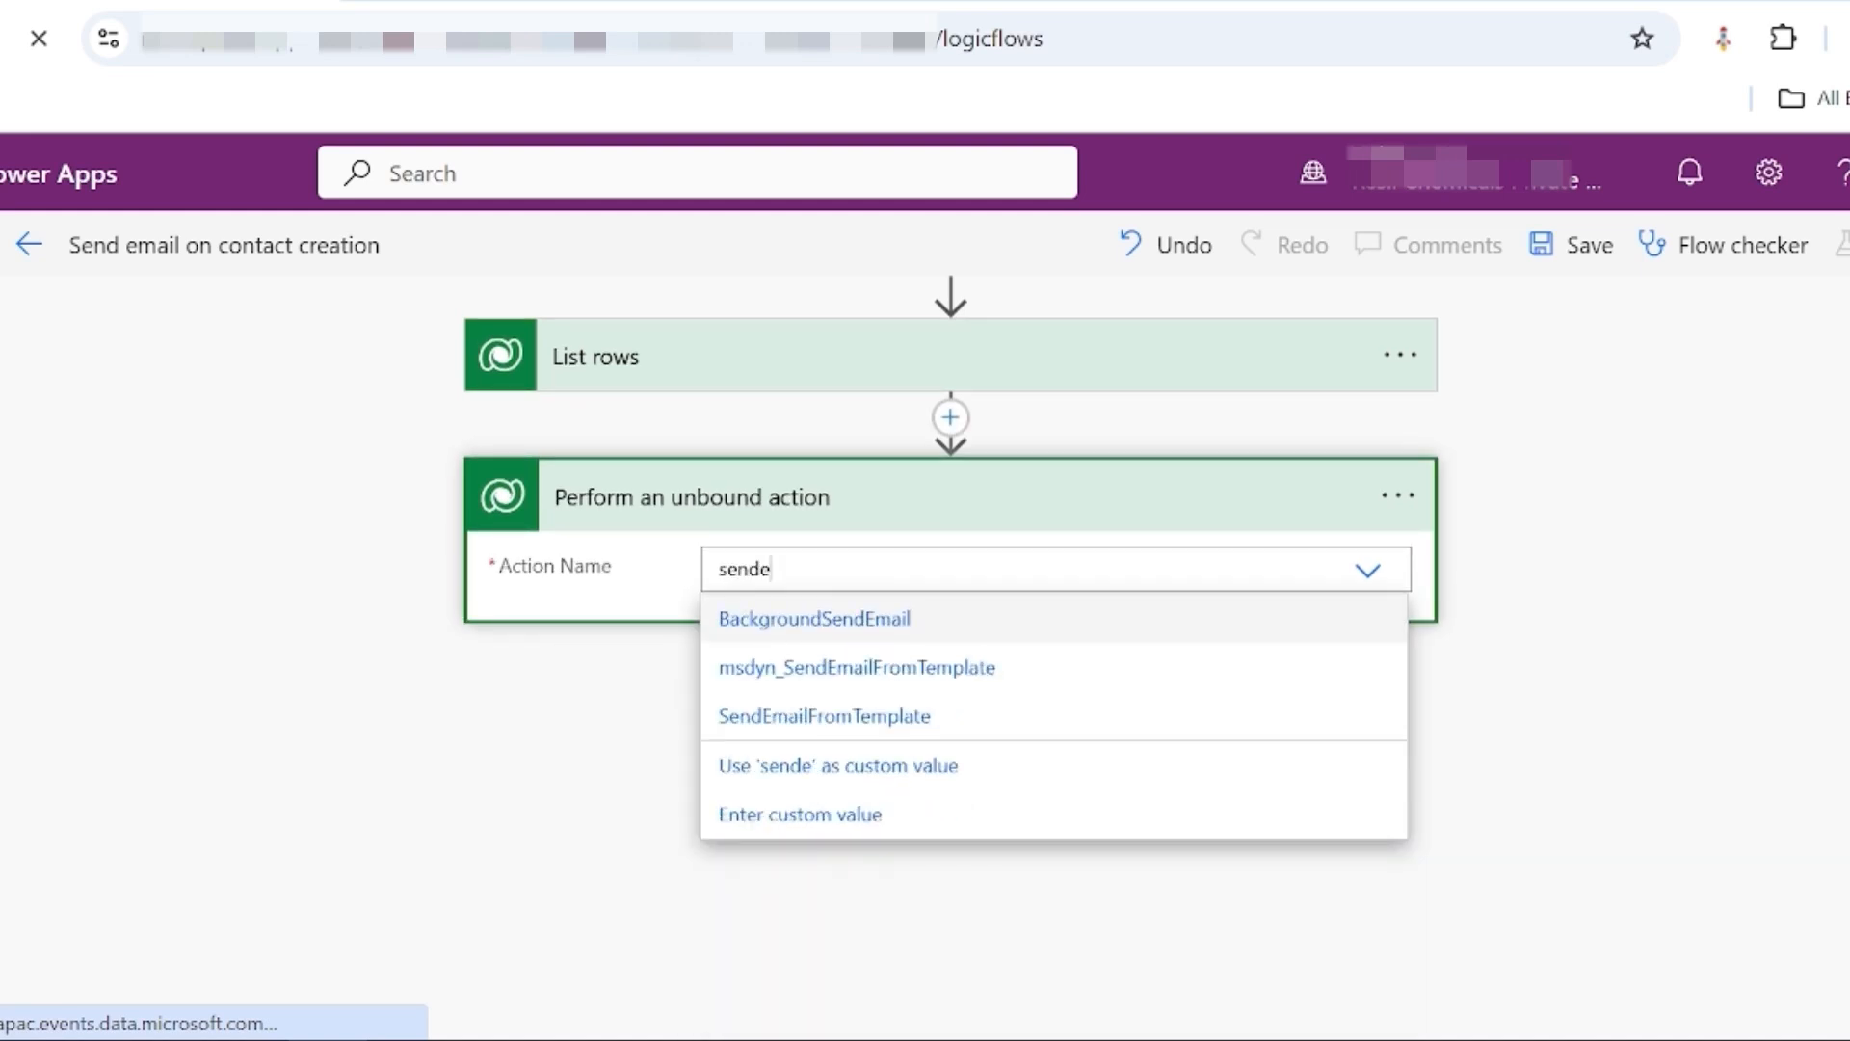
{"action": "type", "text": "m"}
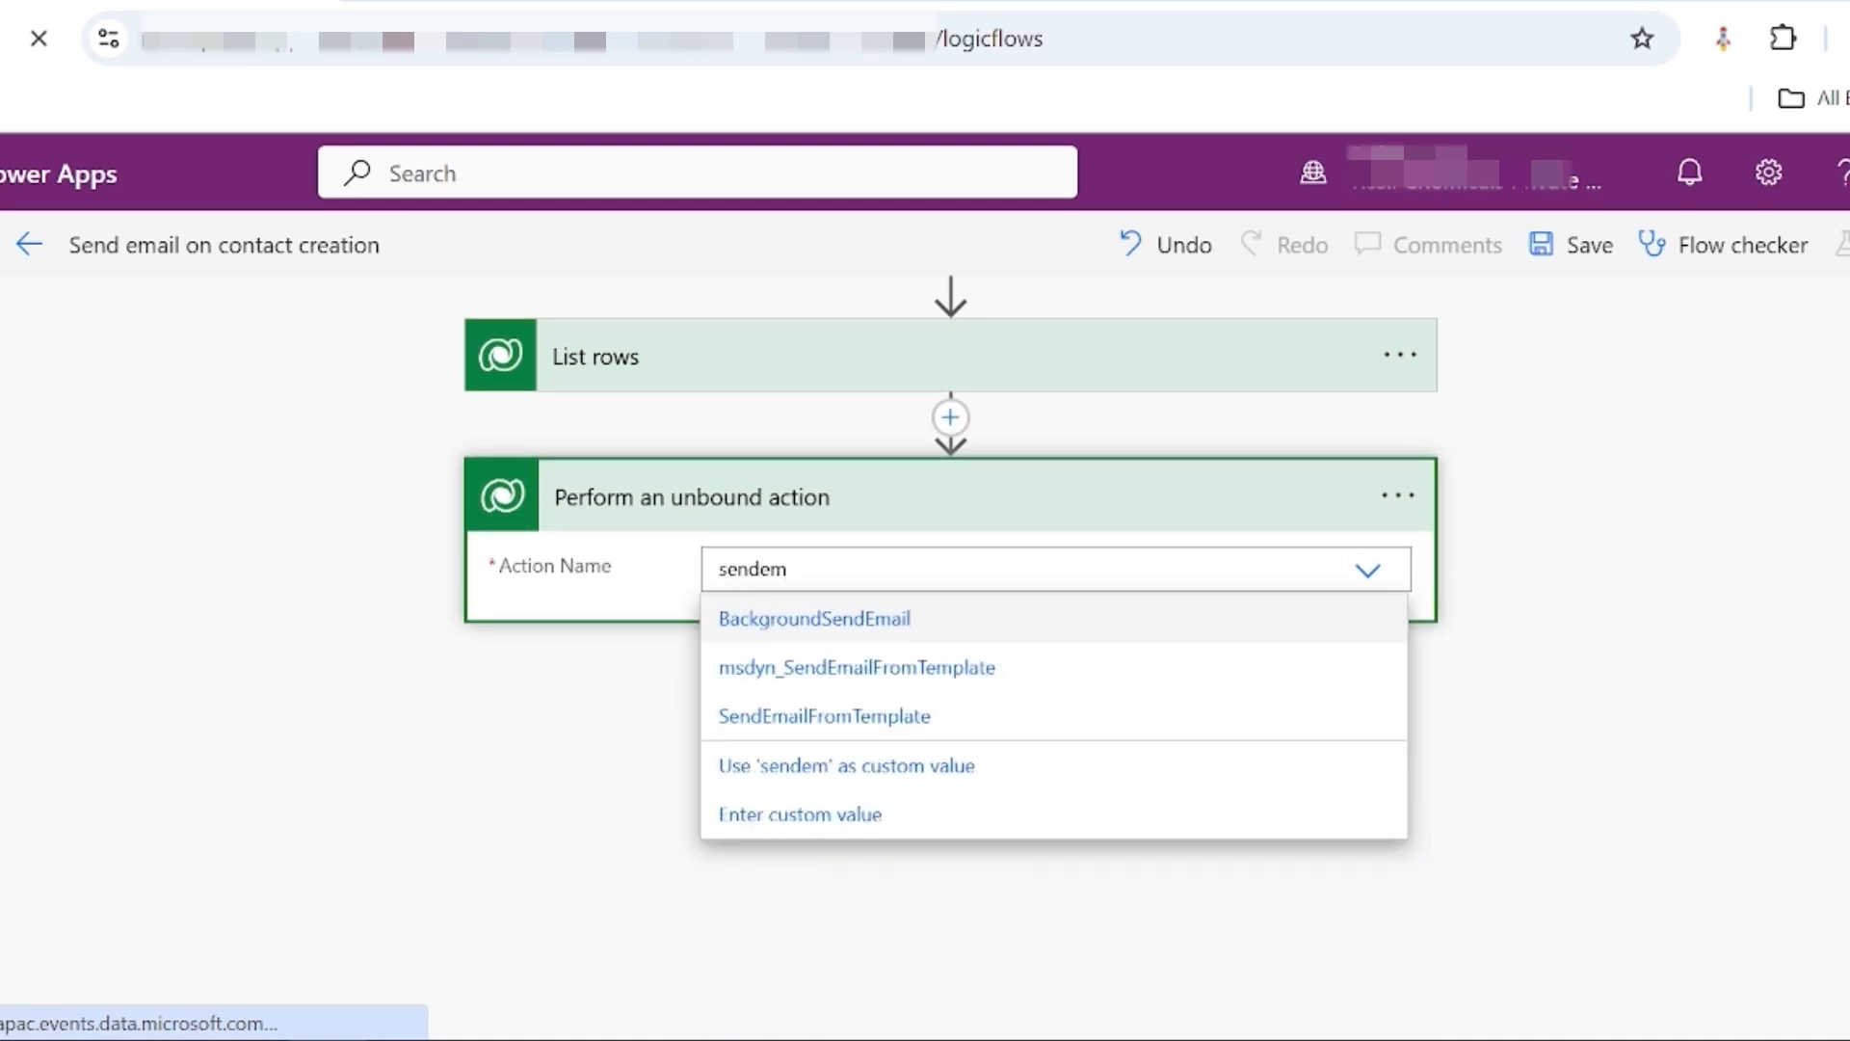
{"action": "left_click", "coordinate": [909, 729]}
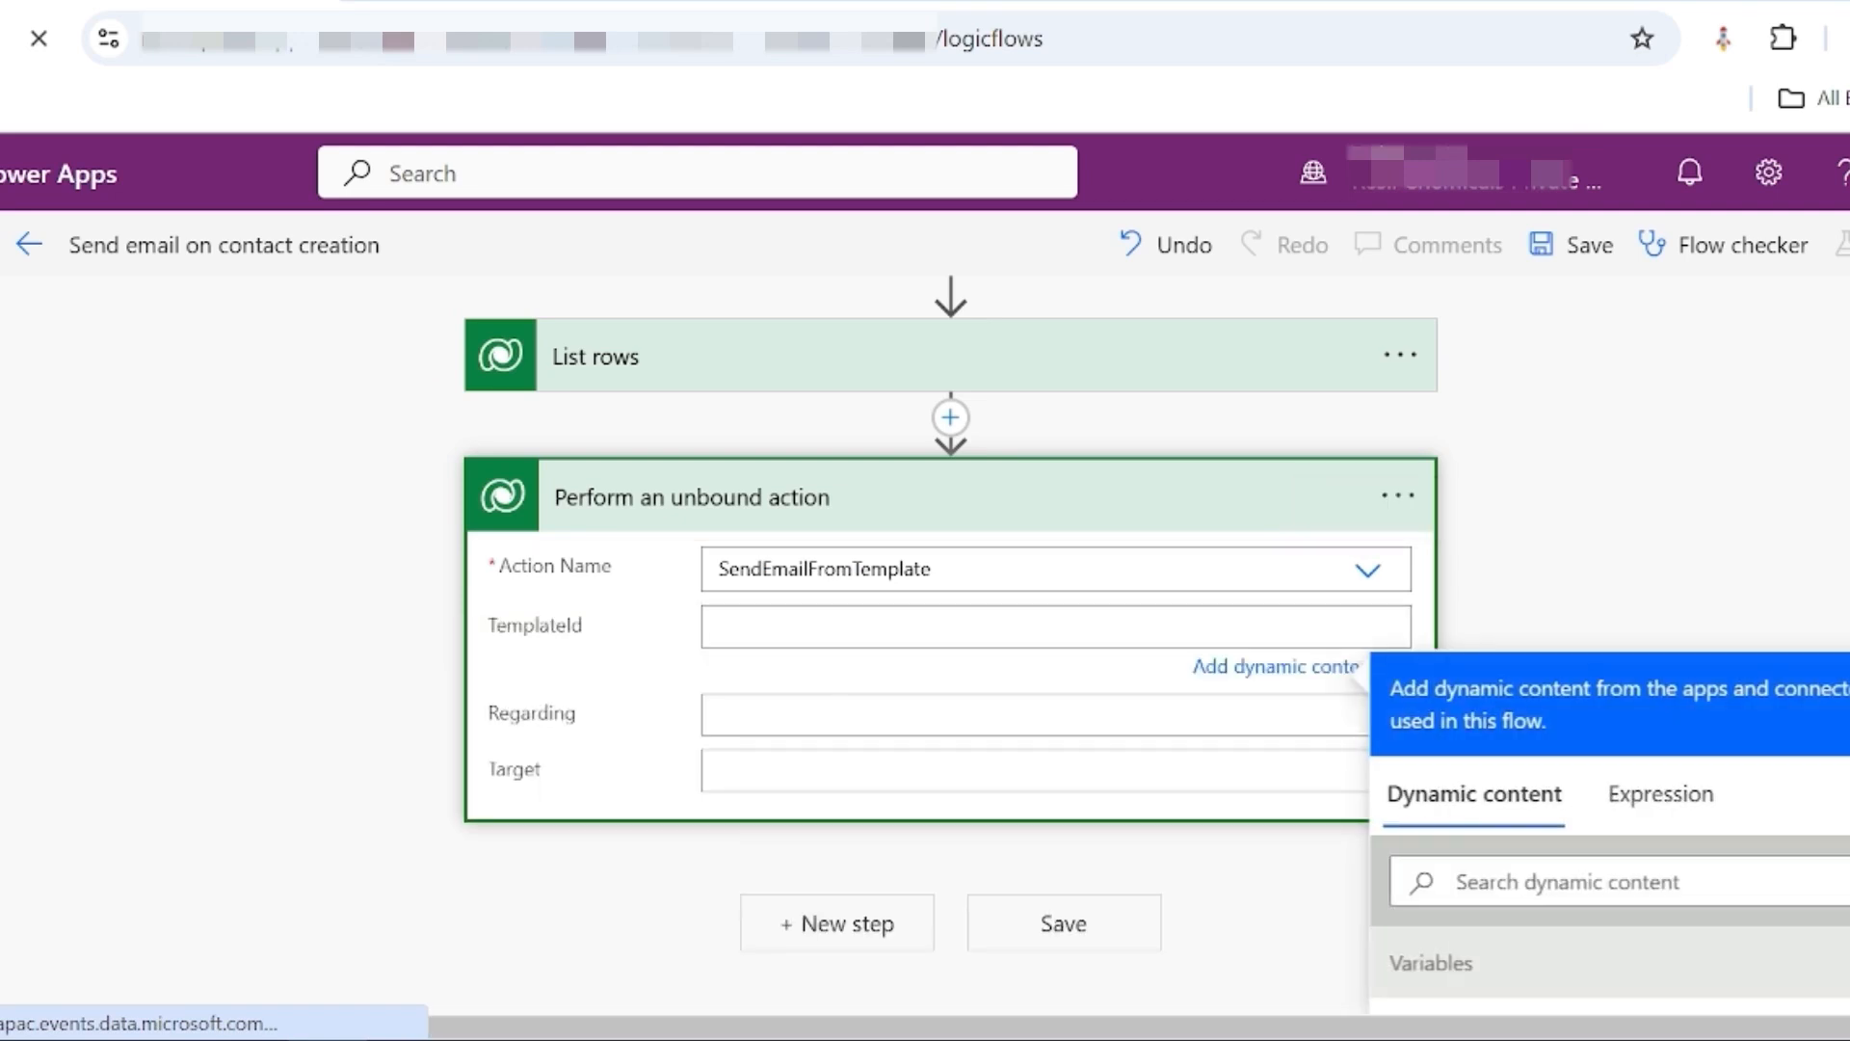
{"action": "scroll", "coordinate": [722, 418], "scroll_direction": "up", "scroll_amount": 1}
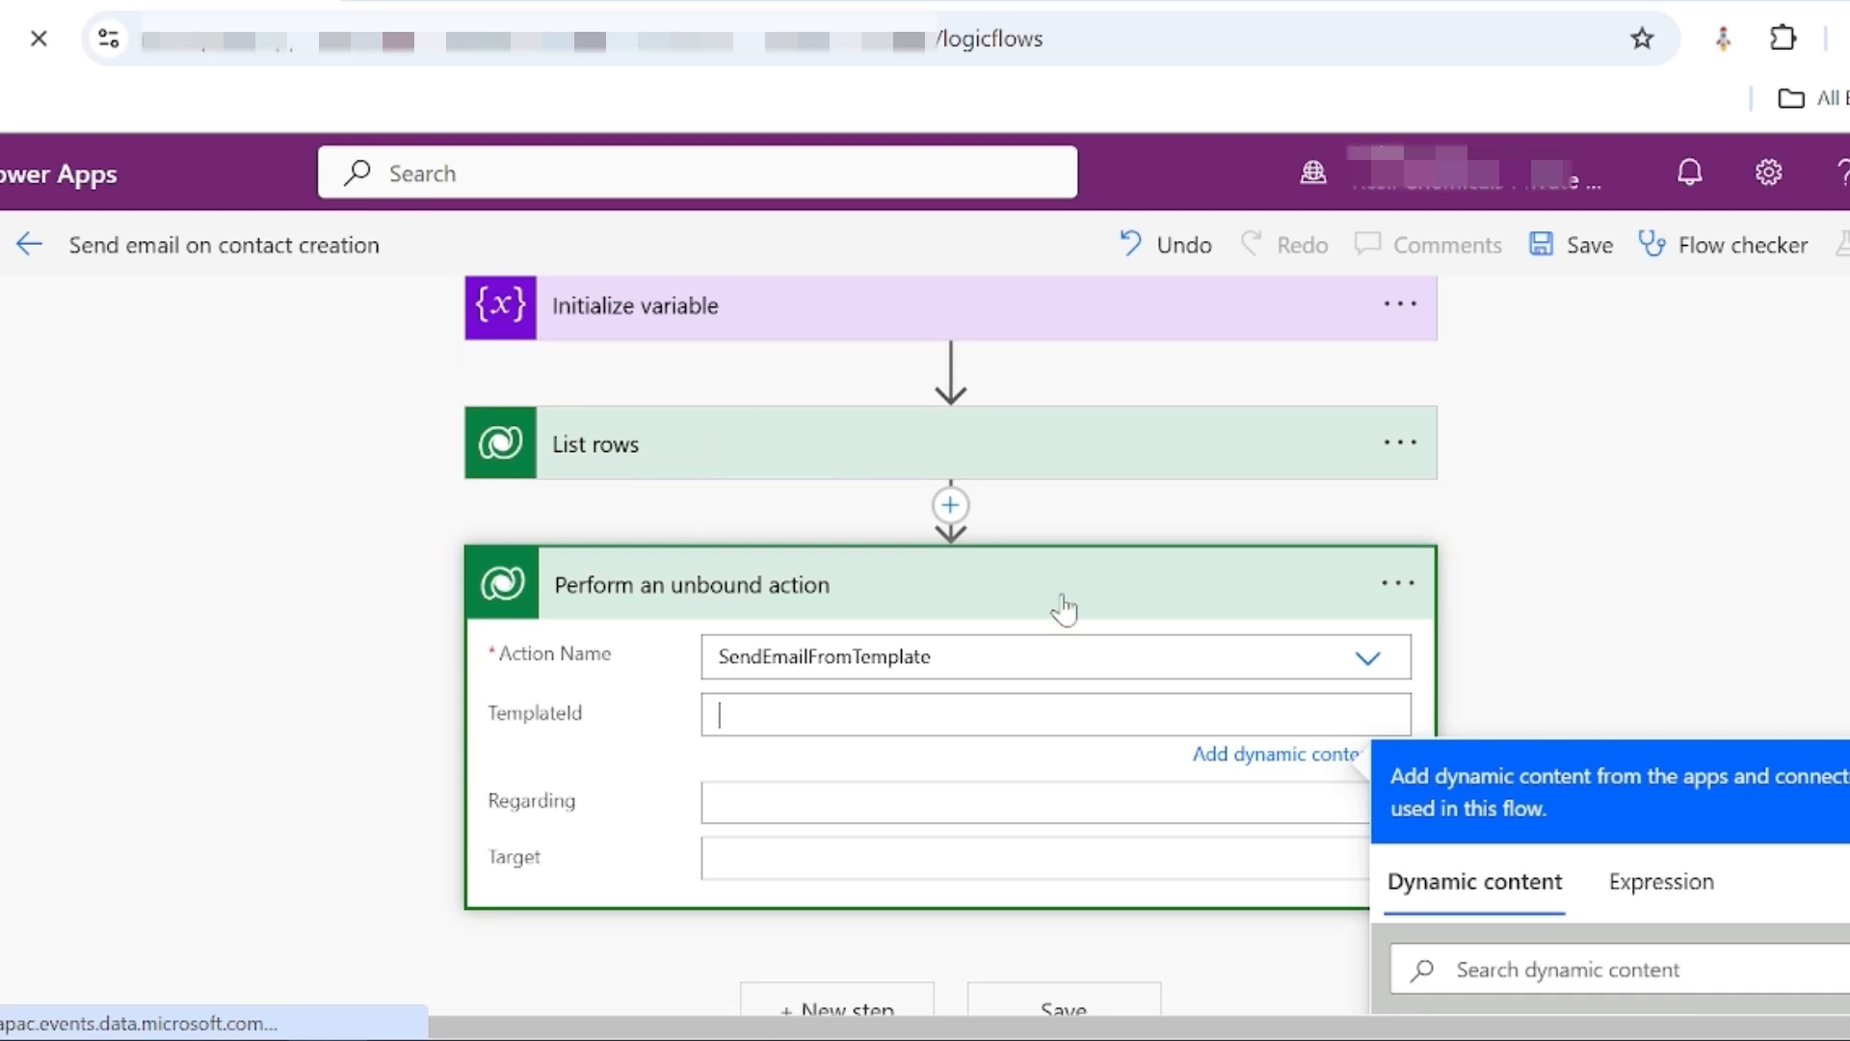
{"action": "scroll", "coordinate": [1094, 569], "scroll_direction": "down", "scroll_amount": 2}
{"action": "scroll", "coordinate": [1094, 540], "scroll_direction": "up", "scroll_amount": 1}
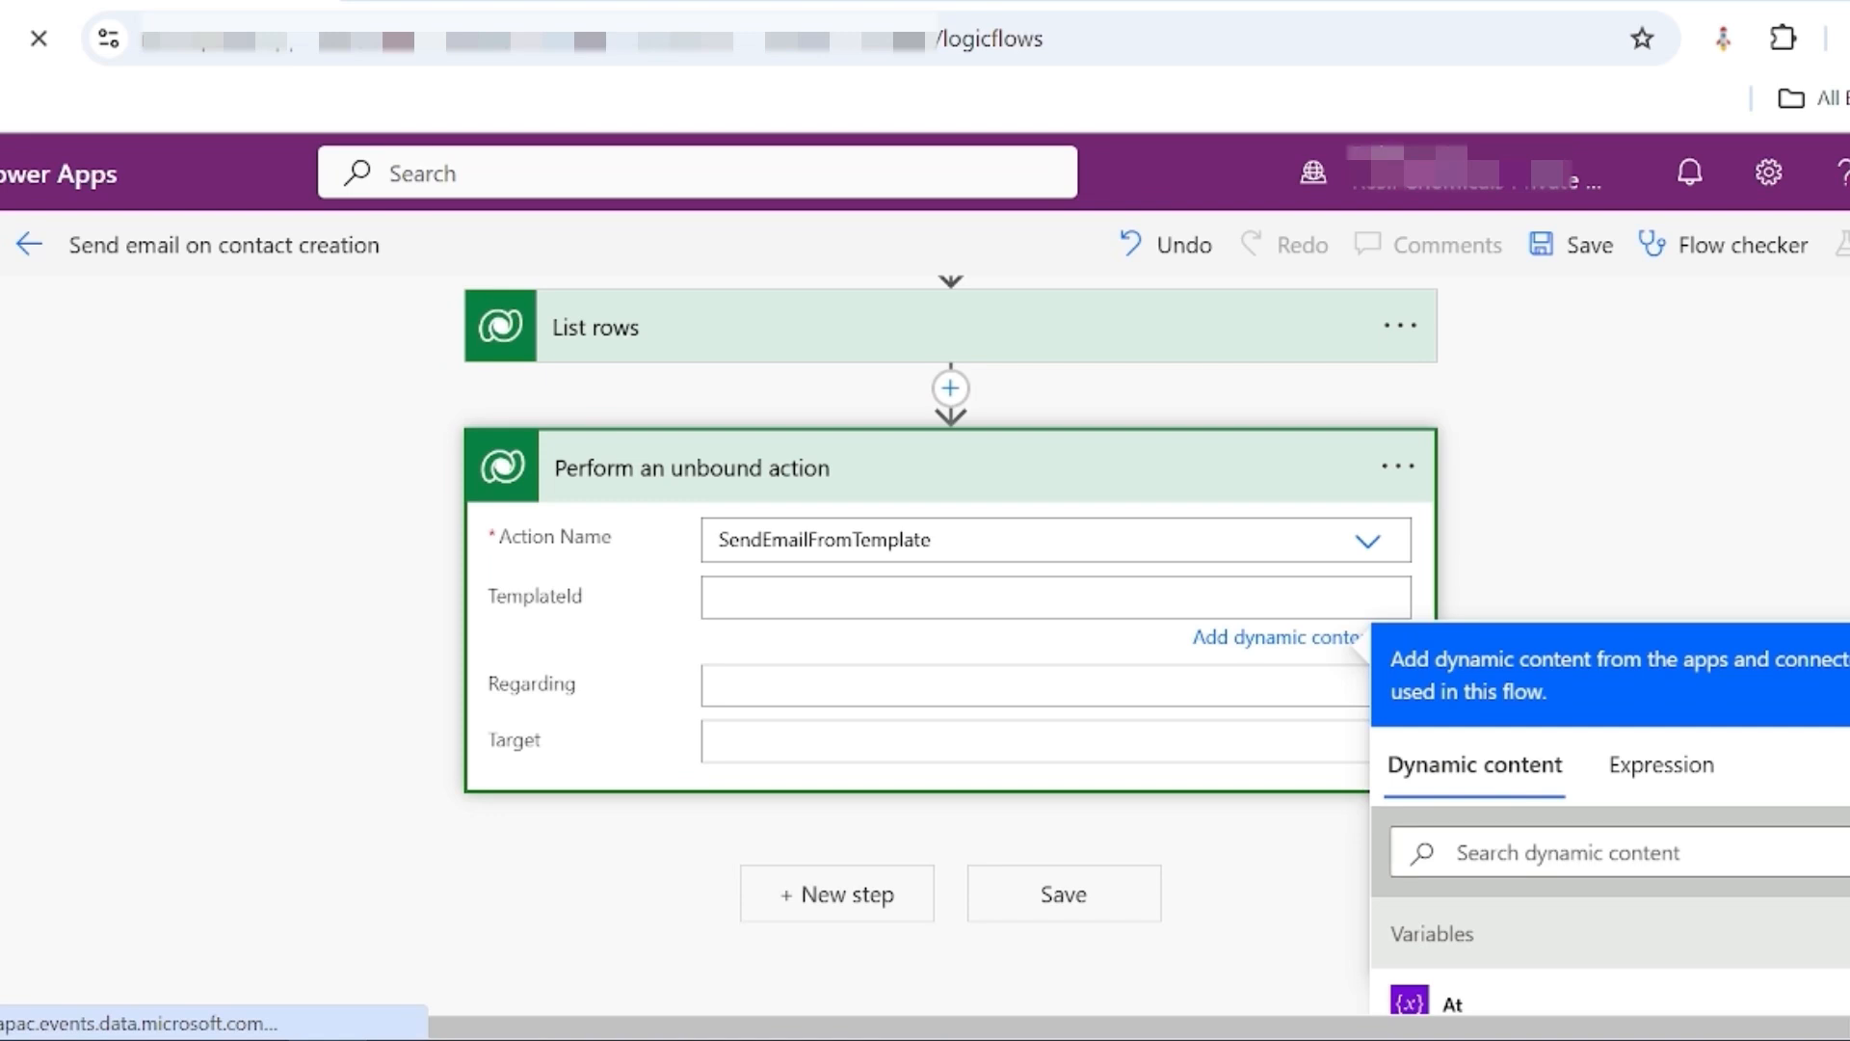
{"action": "scroll", "coordinate": [1003, 483], "scroll_direction": "down", "scroll_amount": 2}
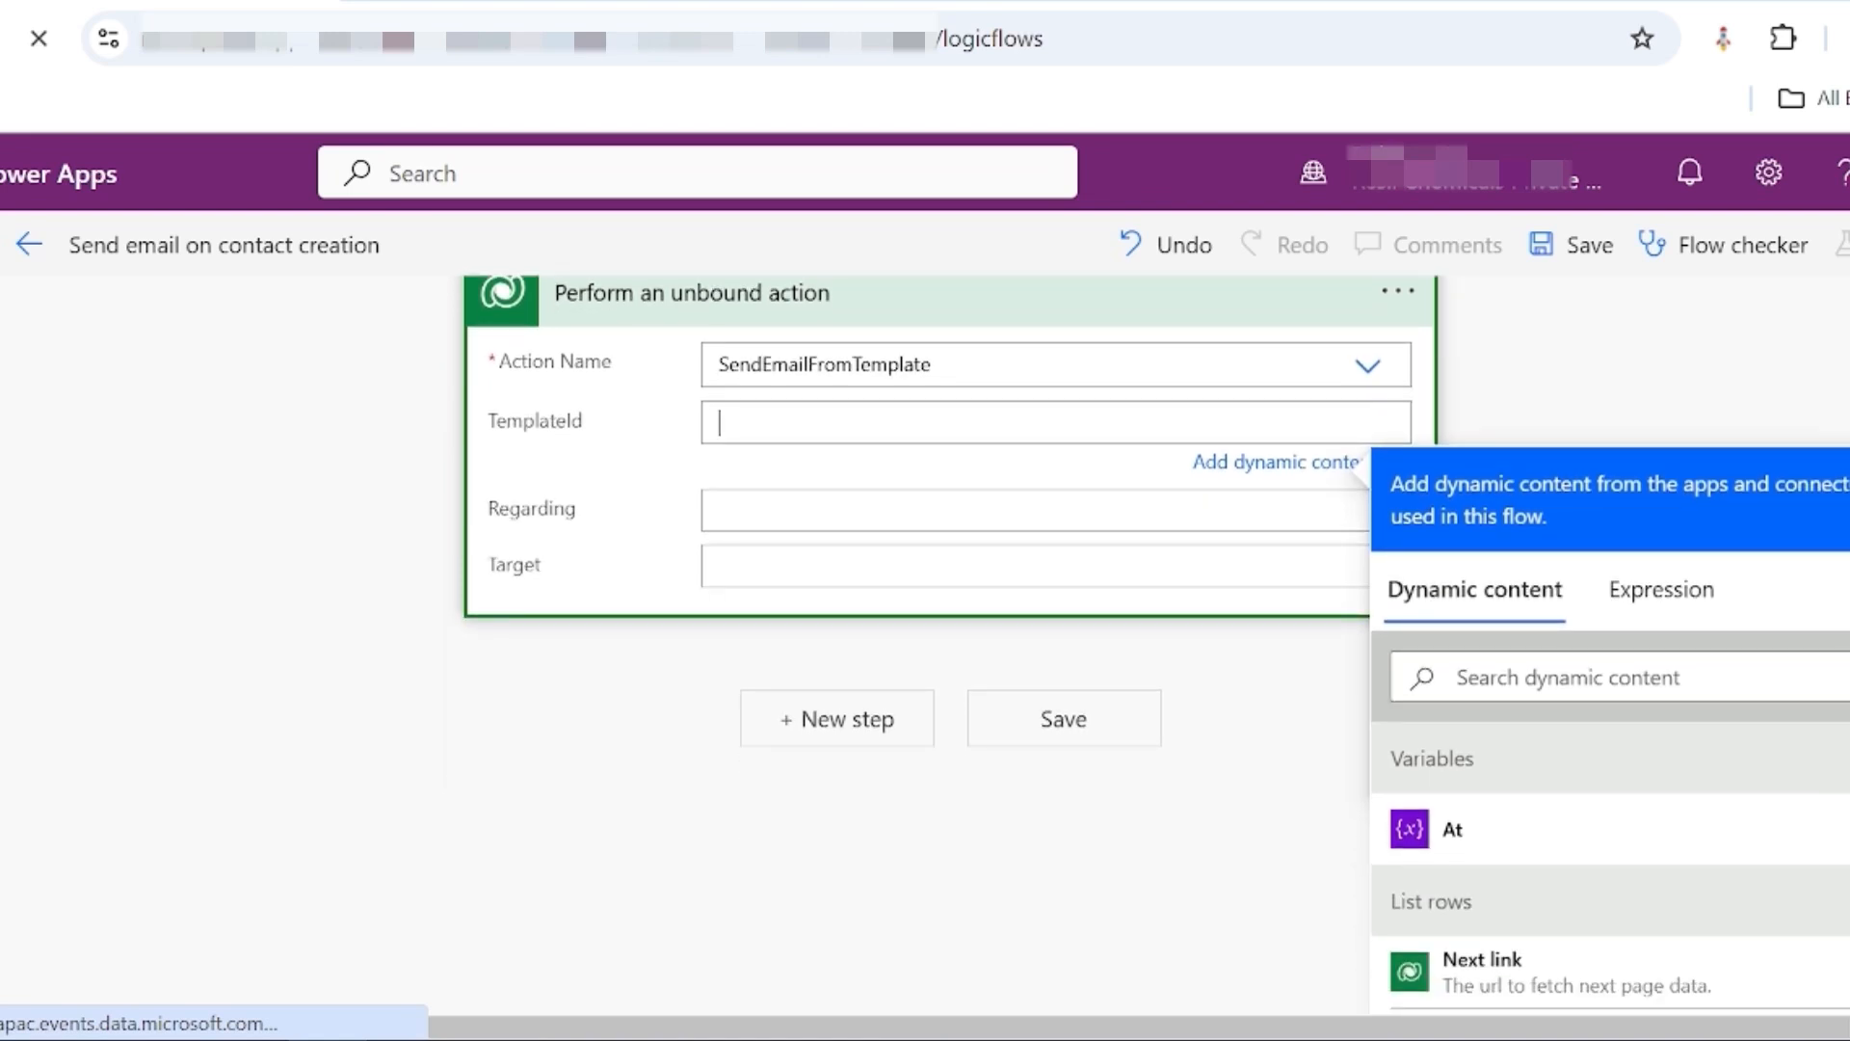
{"action": "scroll", "coordinate": [809, 597], "scroll_direction": "up", "scroll_amount": 3}
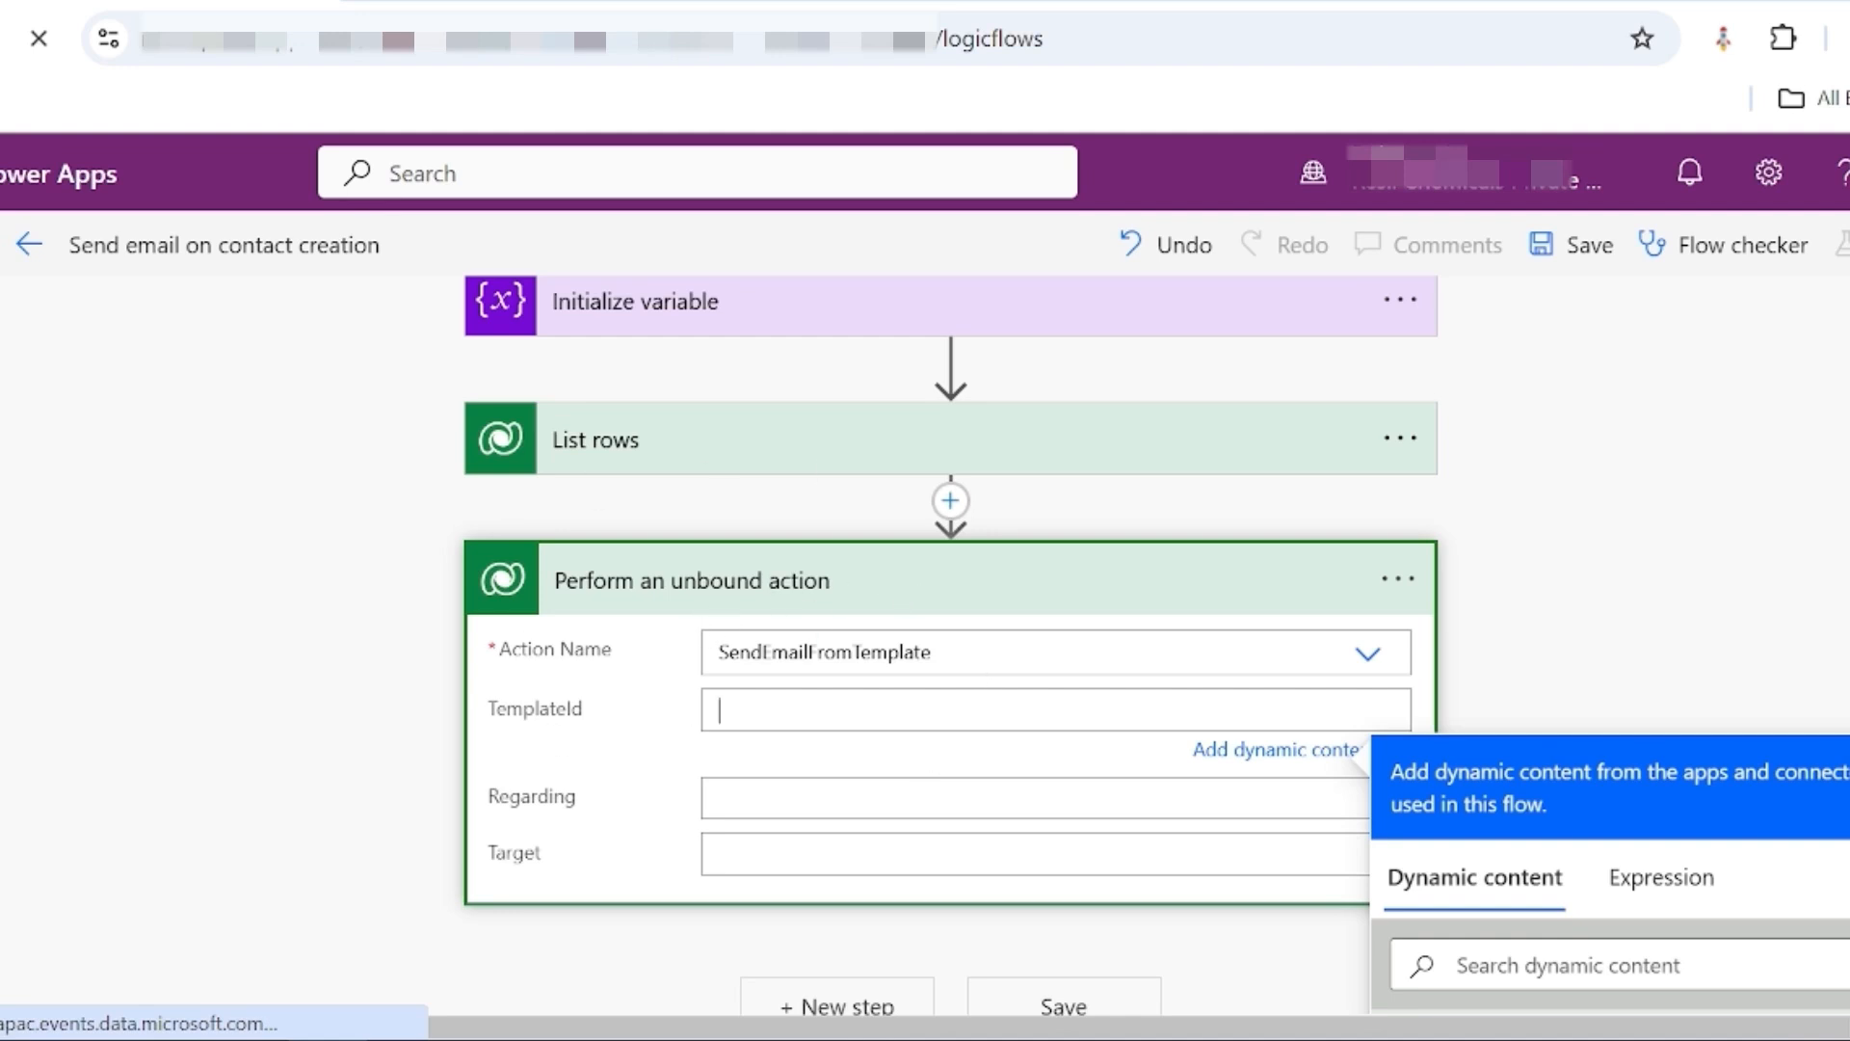
{"action": "scroll", "coordinate": [1157, 627], "scroll_direction": "down", "scroll_amount": 5}
{"action": "scroll", "coordinate": [1253, 569], "scroll_direction": "up", "scroll_amount": 4}
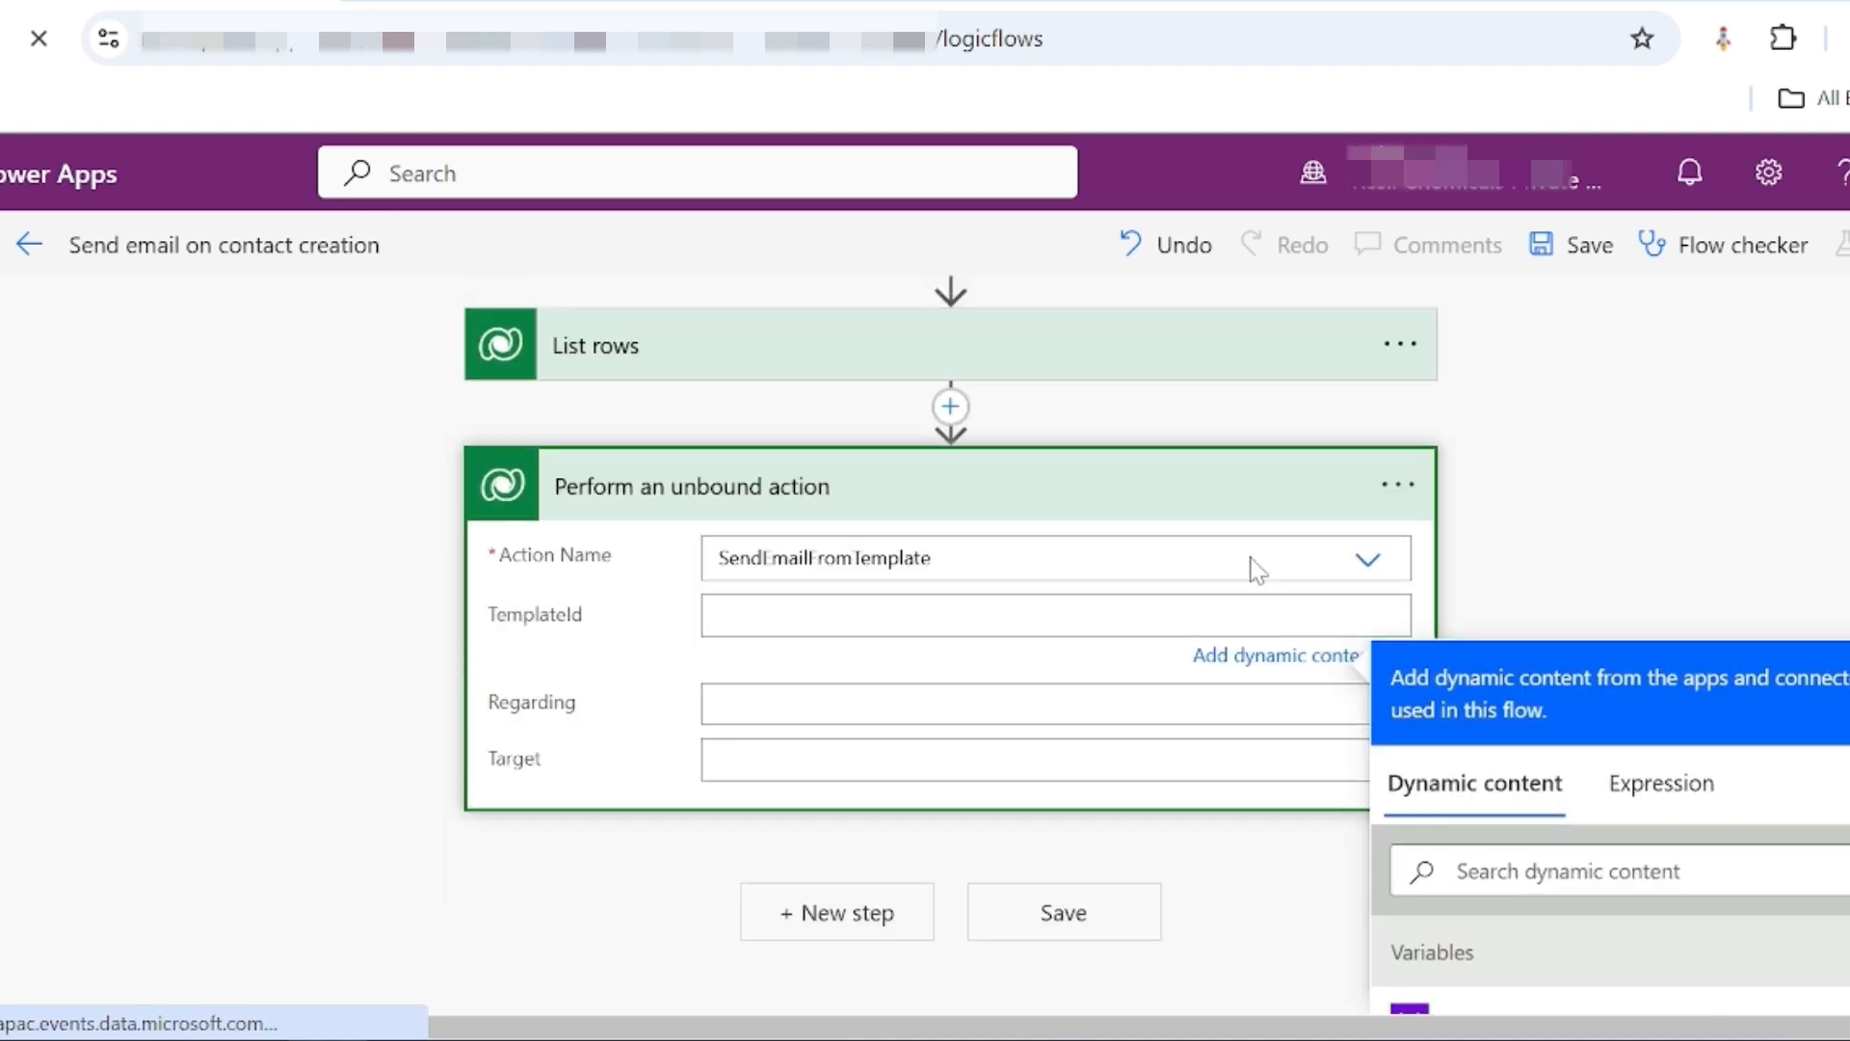
Insert the List rows "value" dynamic content into the TemplateId field and copy its reference
{"action": "scroll", "coordinate": [1498, 467], "scroll_direction": "down", "scroll_amount": 2}
{"action": "scroll", "coordinate": [1445, 855], "scroll_direction": "down", "scroll_amount": 2}
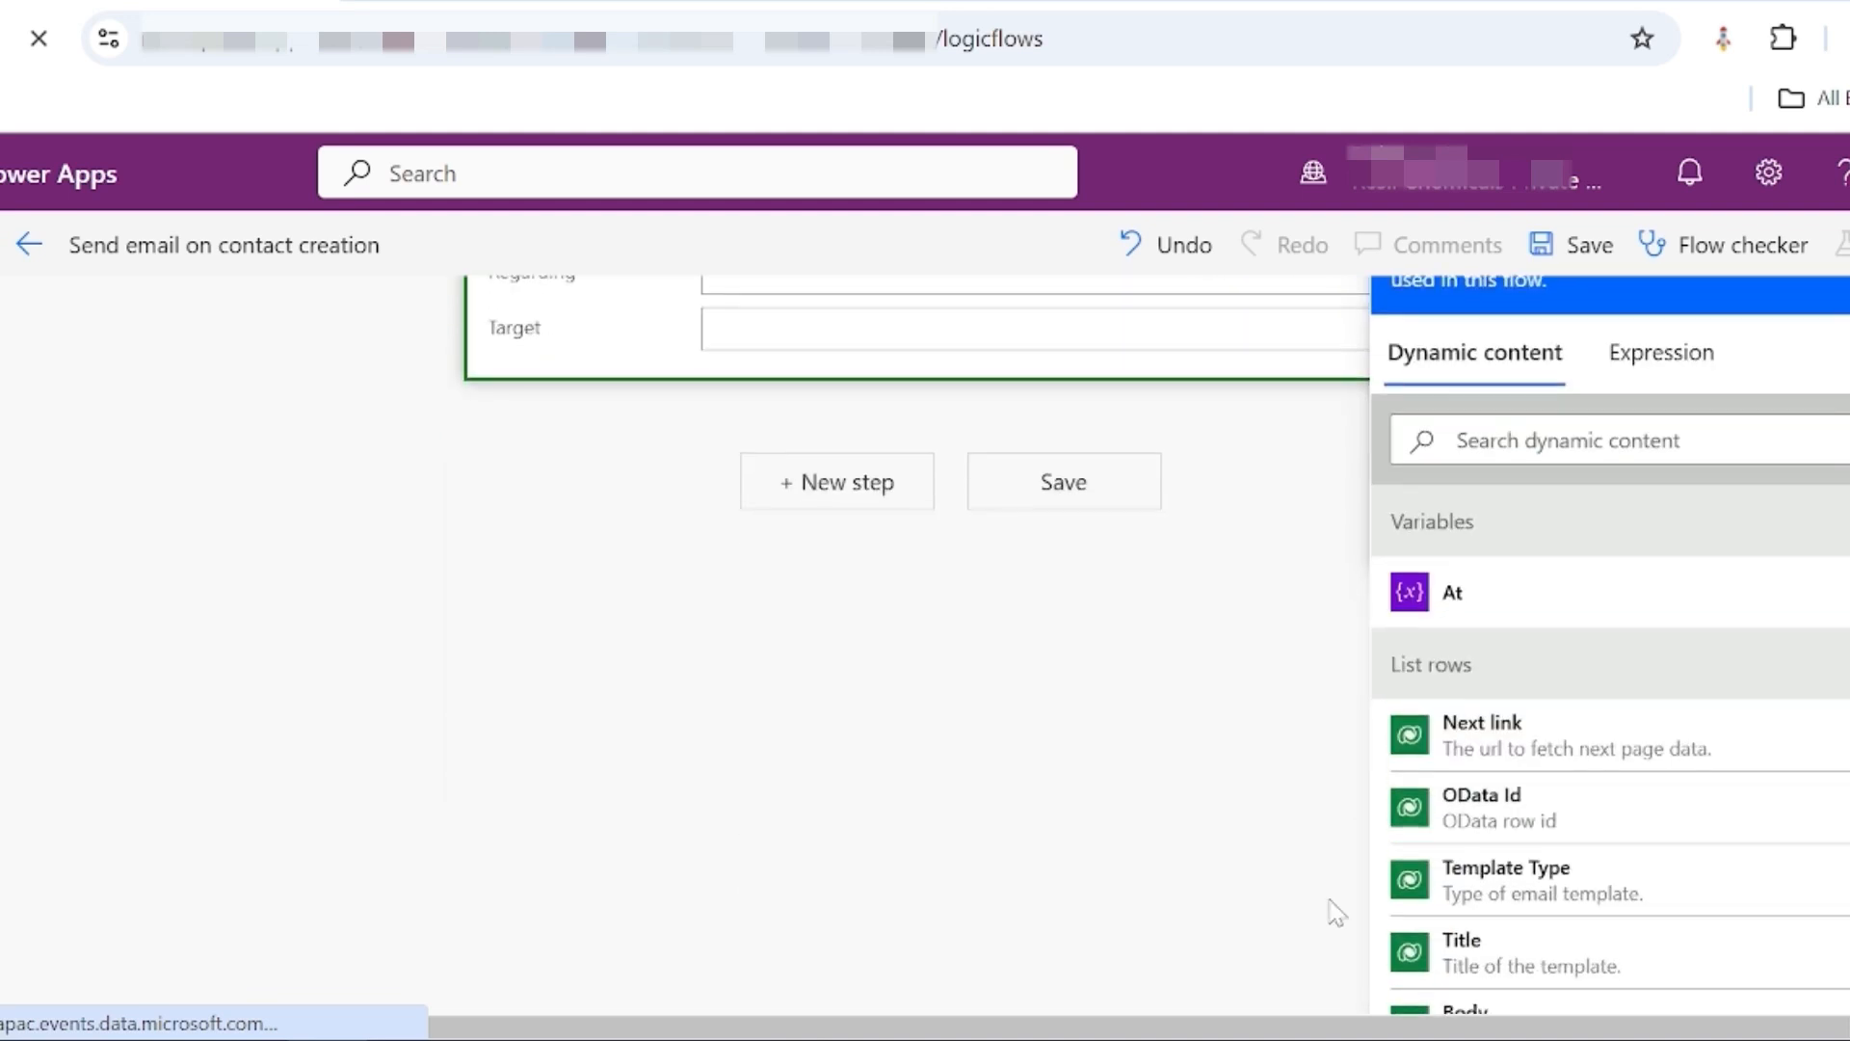
{"action": "scroll", "coordinate": [1525, 855], "scroll_direction": "down", "scroll_amount": 4}
{"action": "scroll", "coordinate": [1511, 853], "scroll_direction": "up", "scroll_amount": 4}
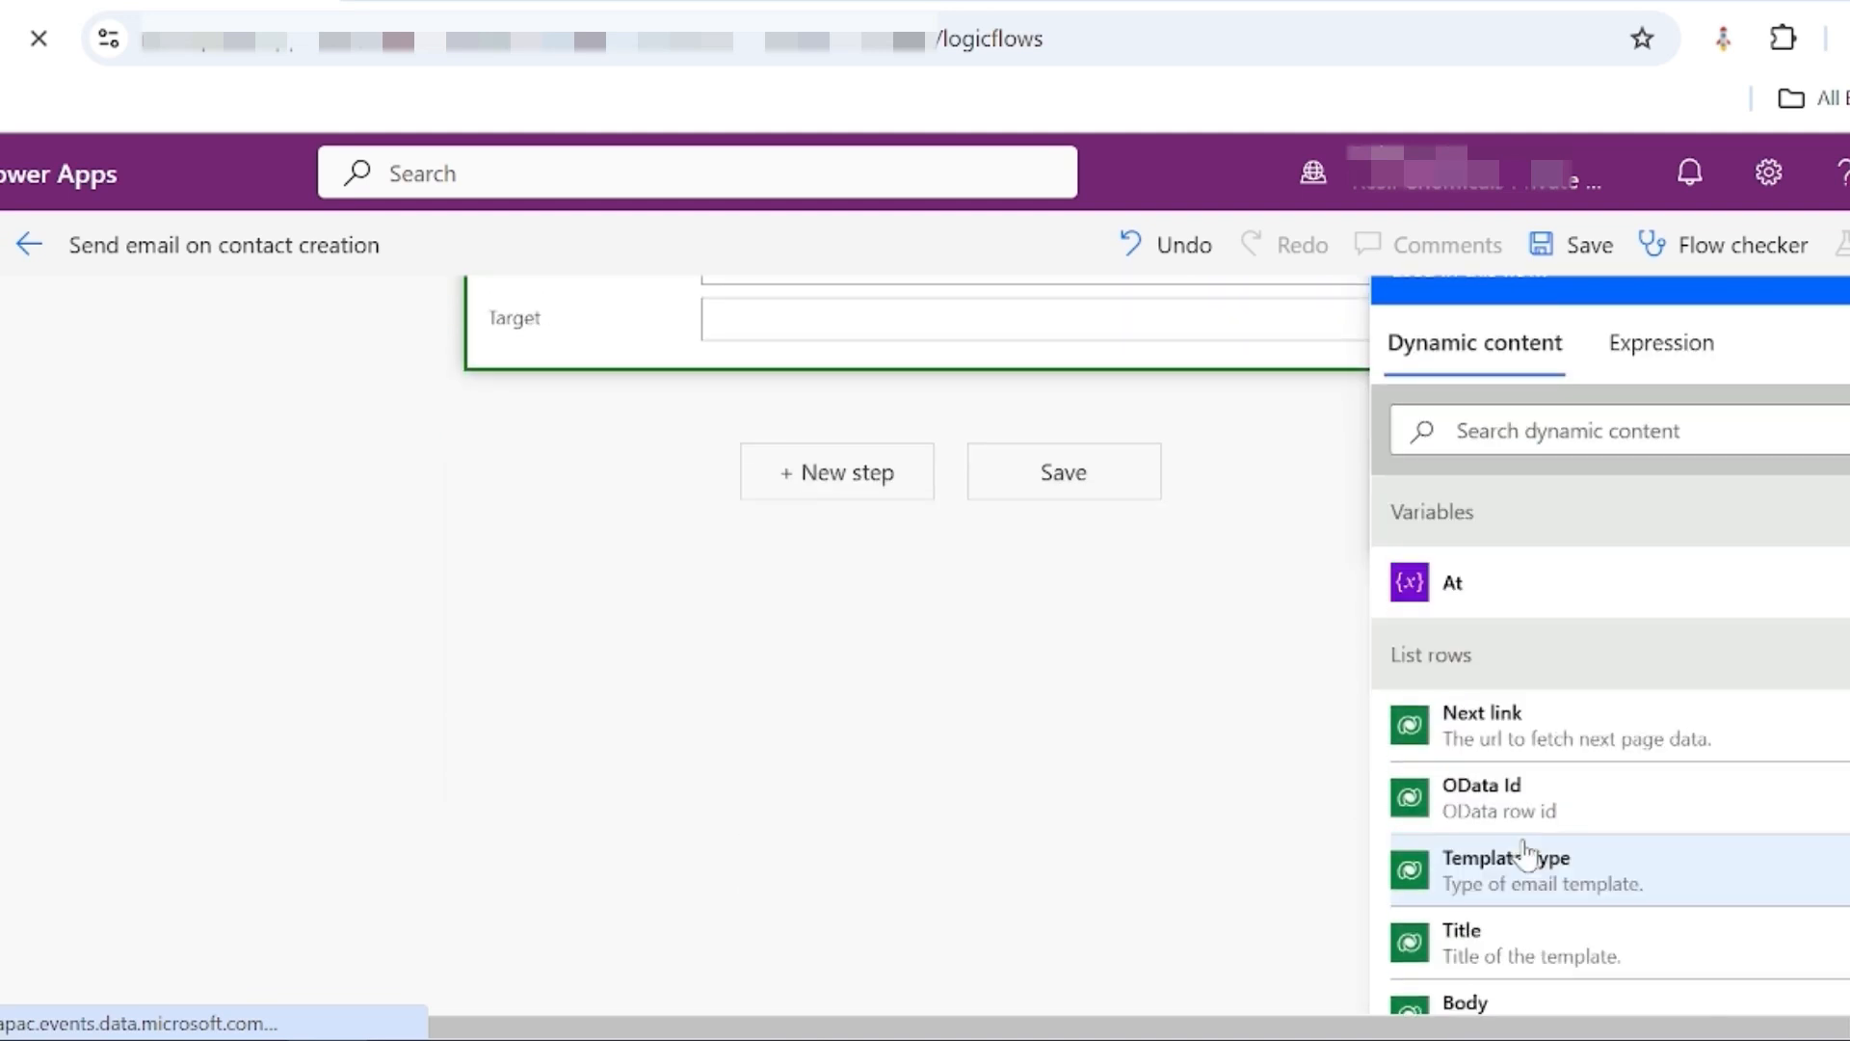
{"action": "left_click", "coordinate": [1517, 433]}
{"action": "type", "text": "va"}
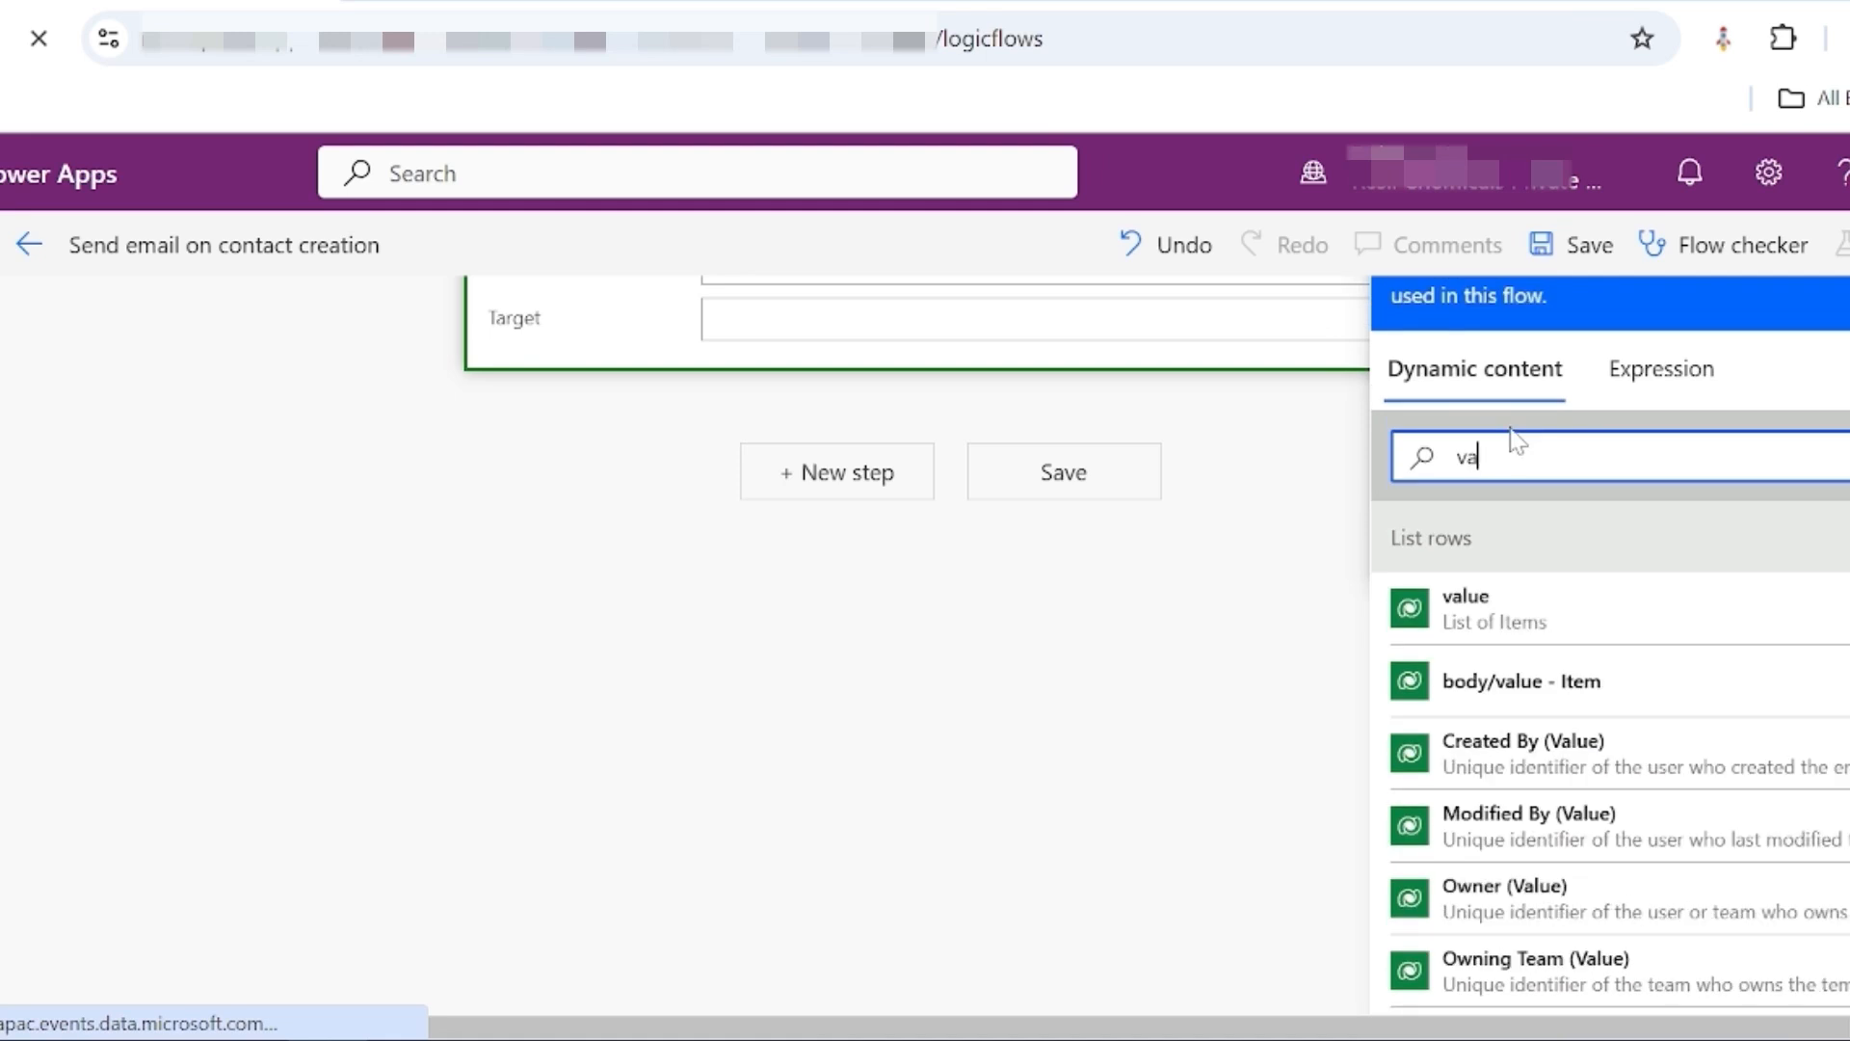
{"action": "type", "text": "lue"}
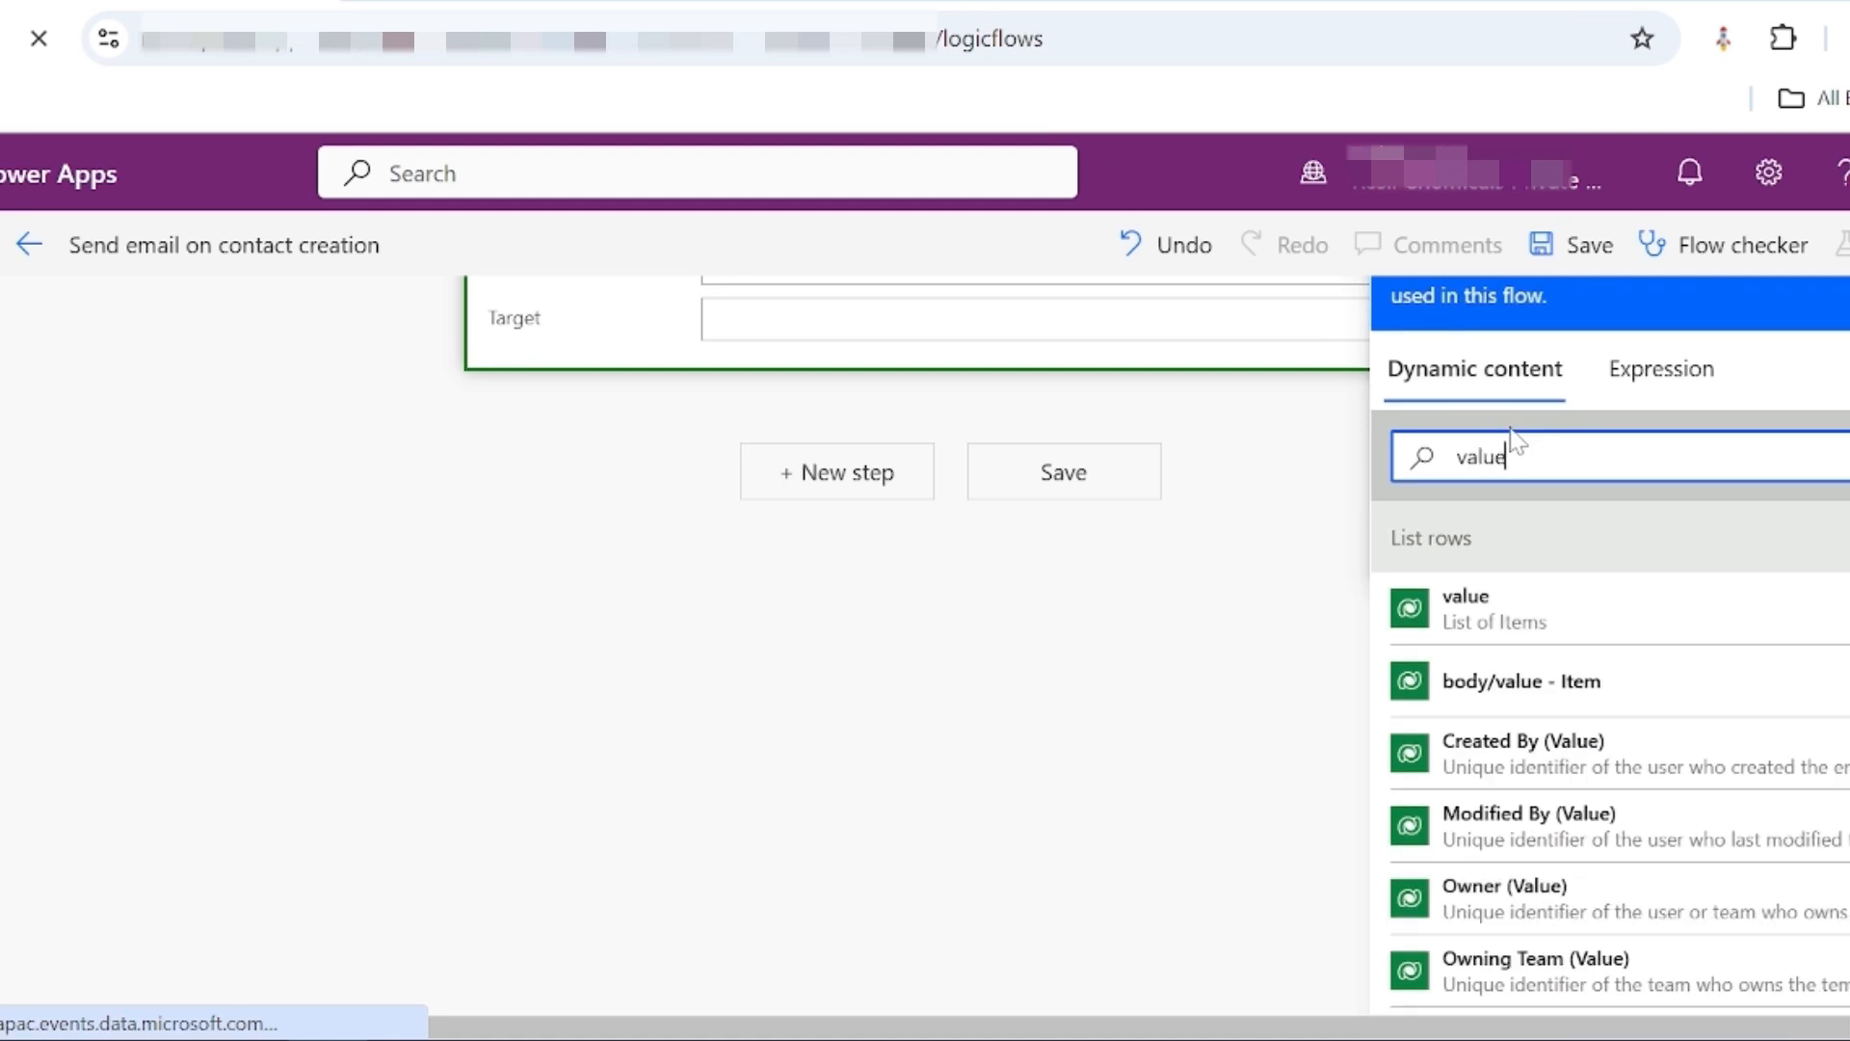
{"action": "left_click", "coordinate": [1542, 607]}
{"action": "scroll", "coordinate": [1315, 725], "scroll_direction": "up", "scroll_amount": 2}
{"action": "left_click", "coordinate": [858, 403]}
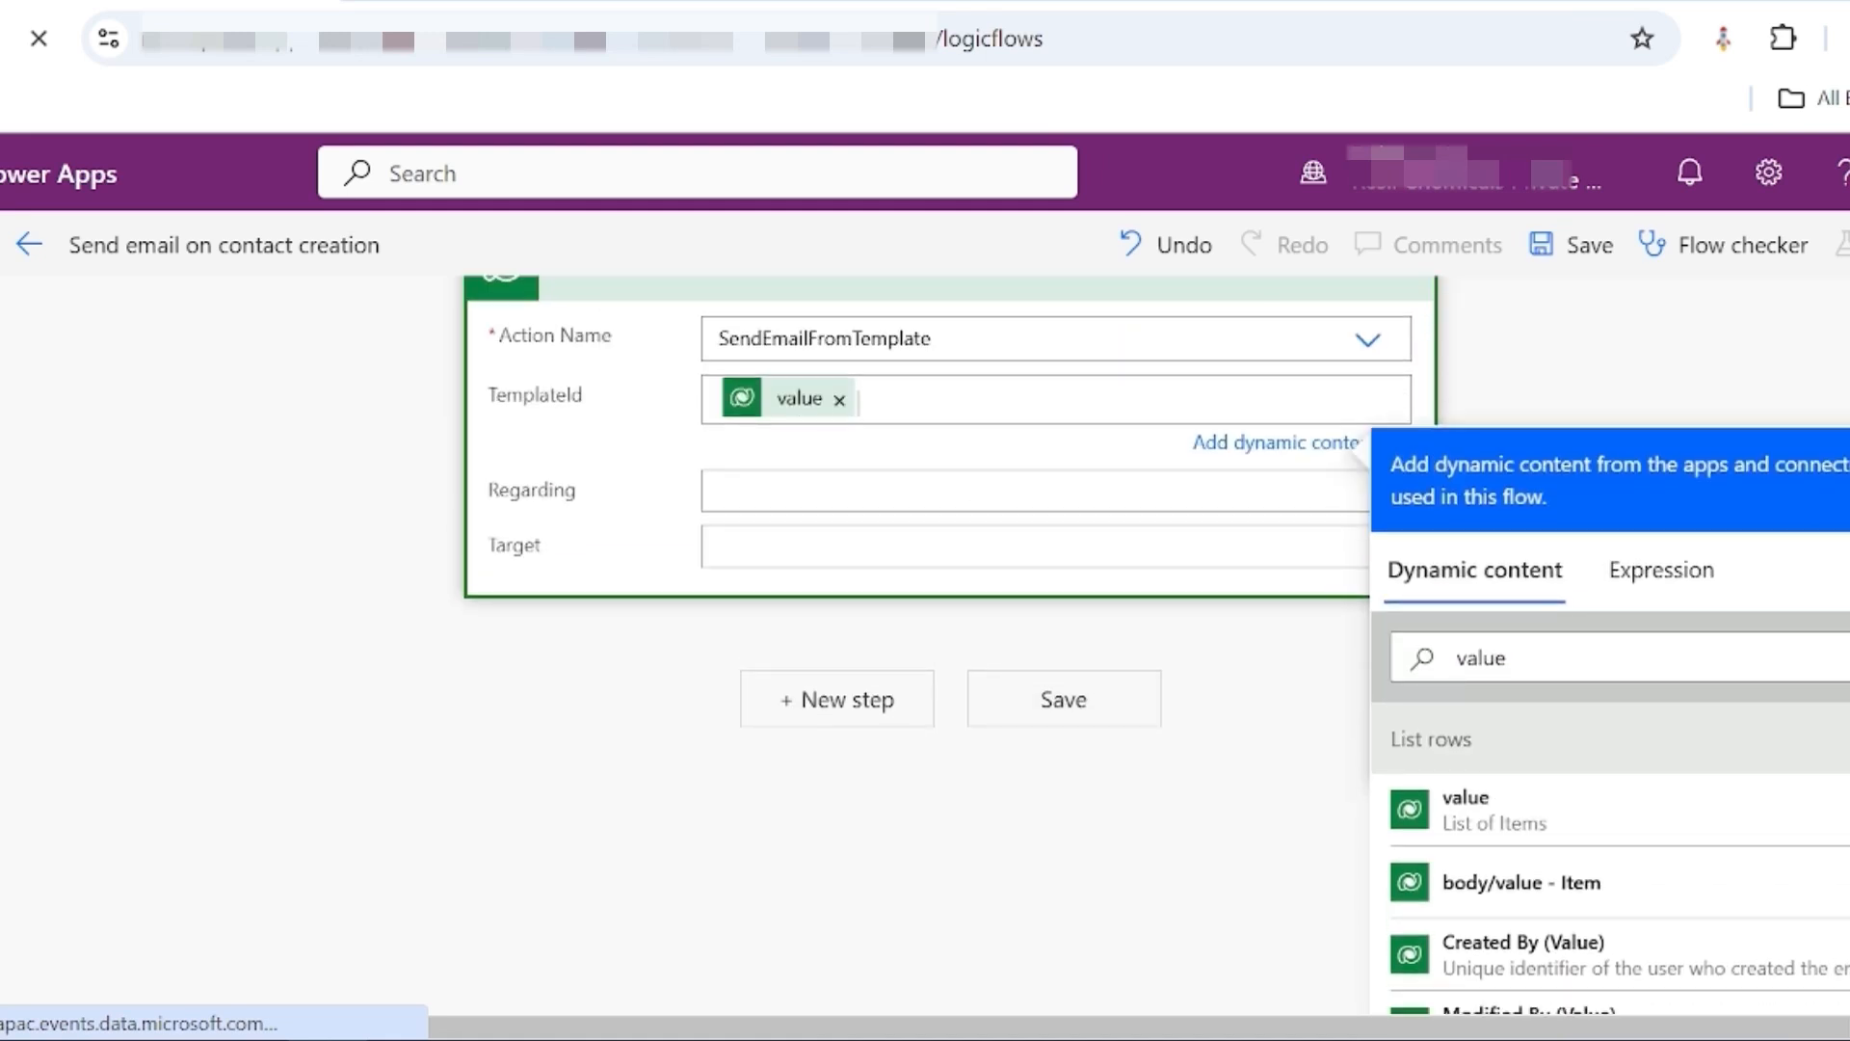
{"action": "key", "text": "ctrl+a"}
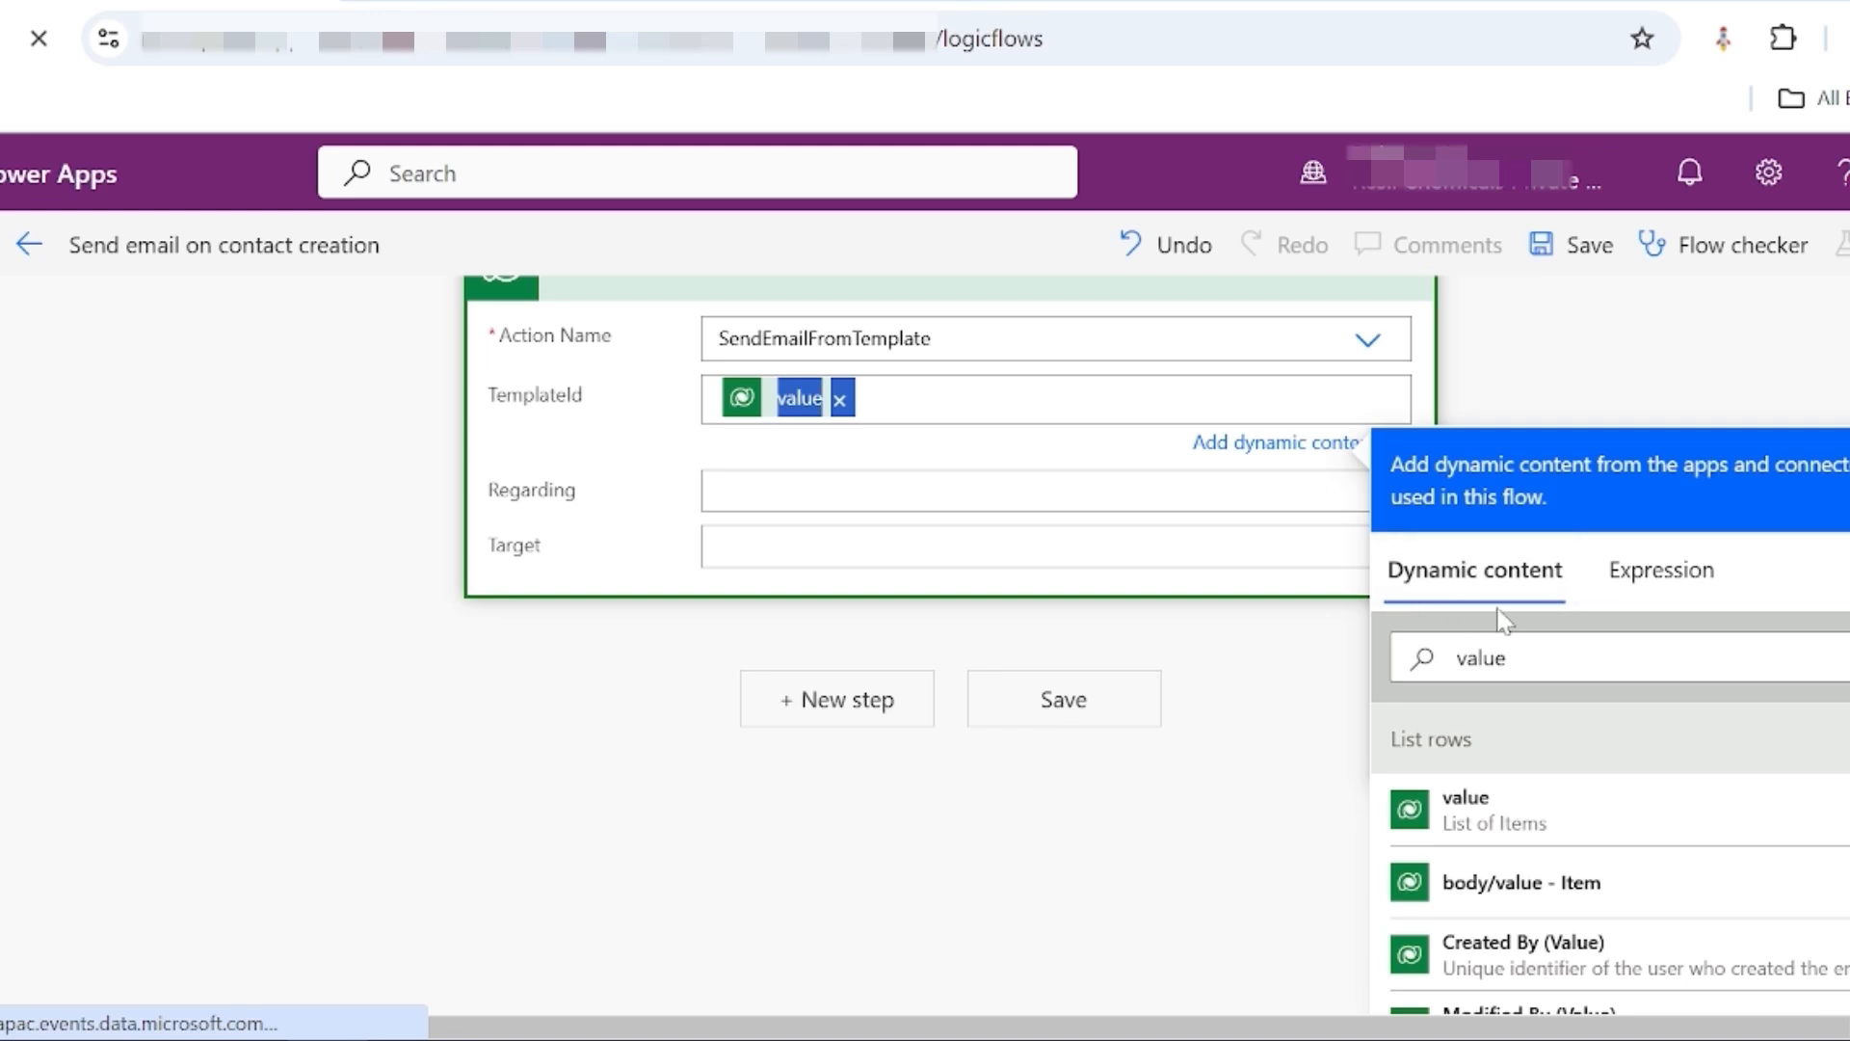
Start an expression for TemplateId from the copied List rows reference and strip its leading "@{"
{"action": "left_click", "coordinate": [1625, 593]}
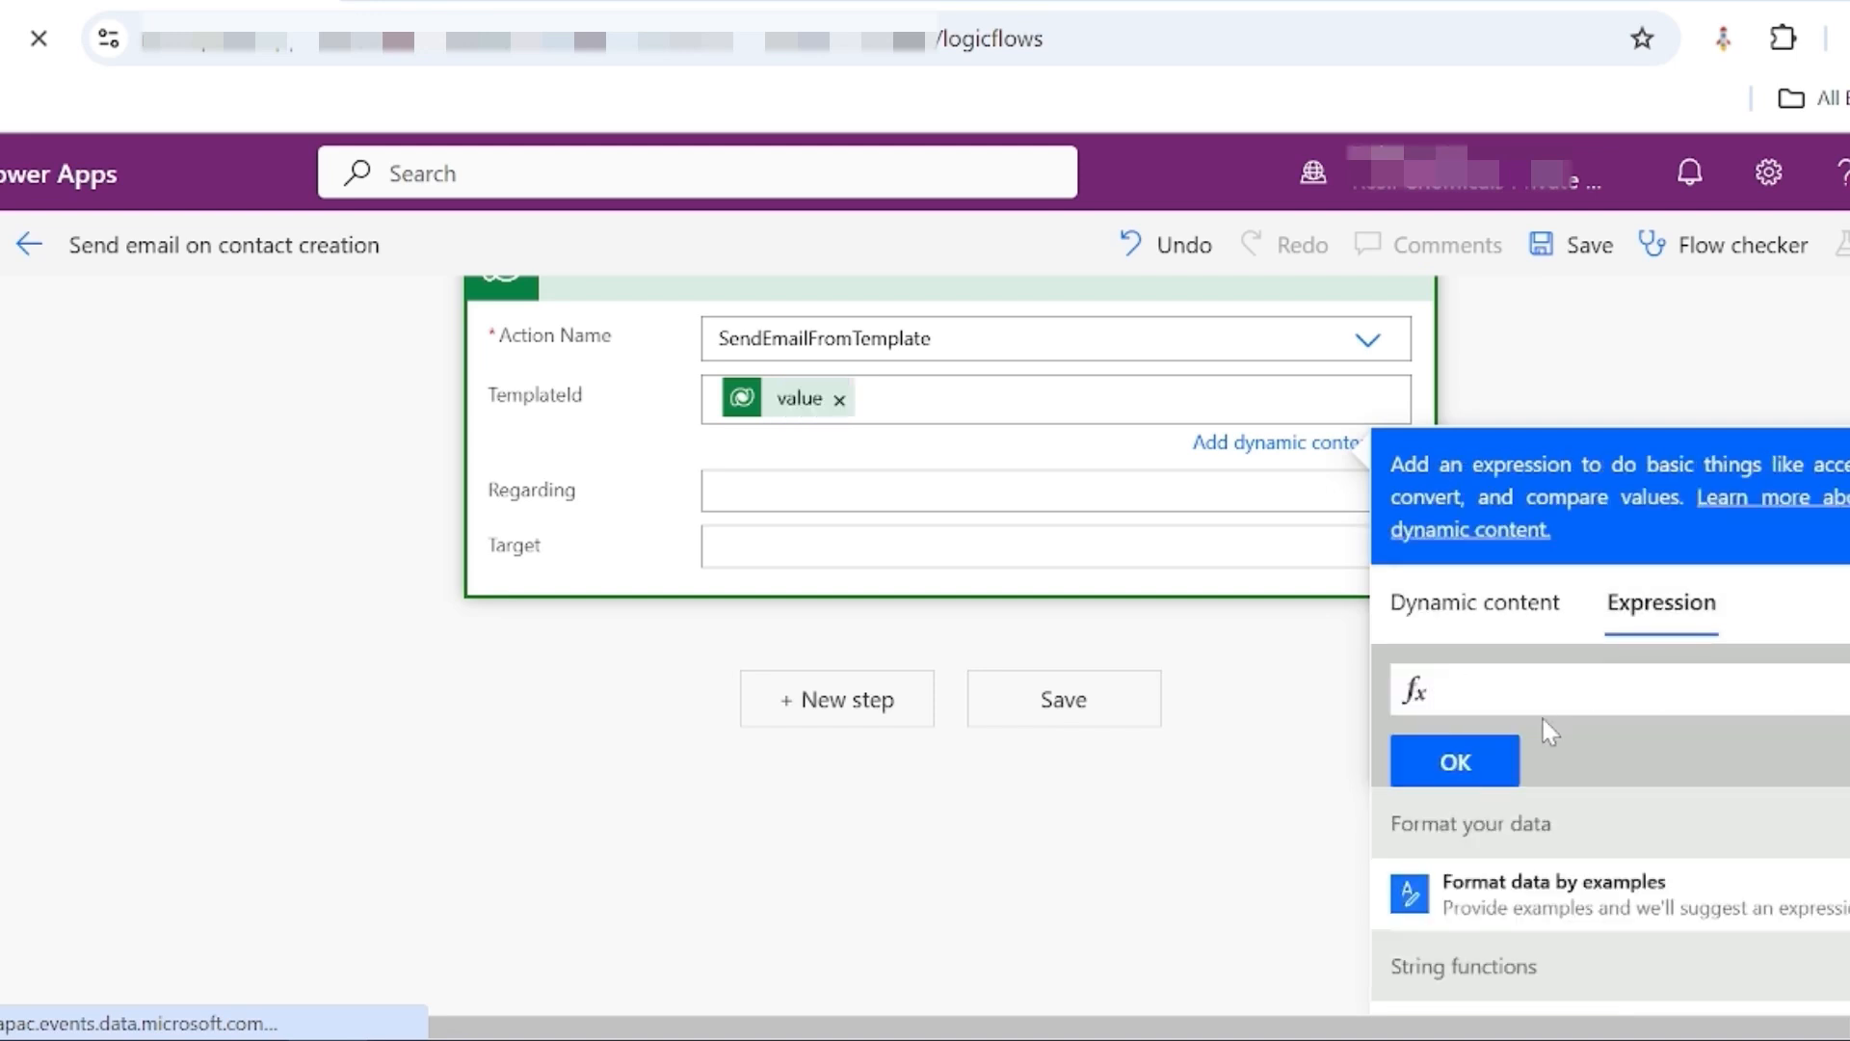
{"action": "key", "text": "ctrl+v"}
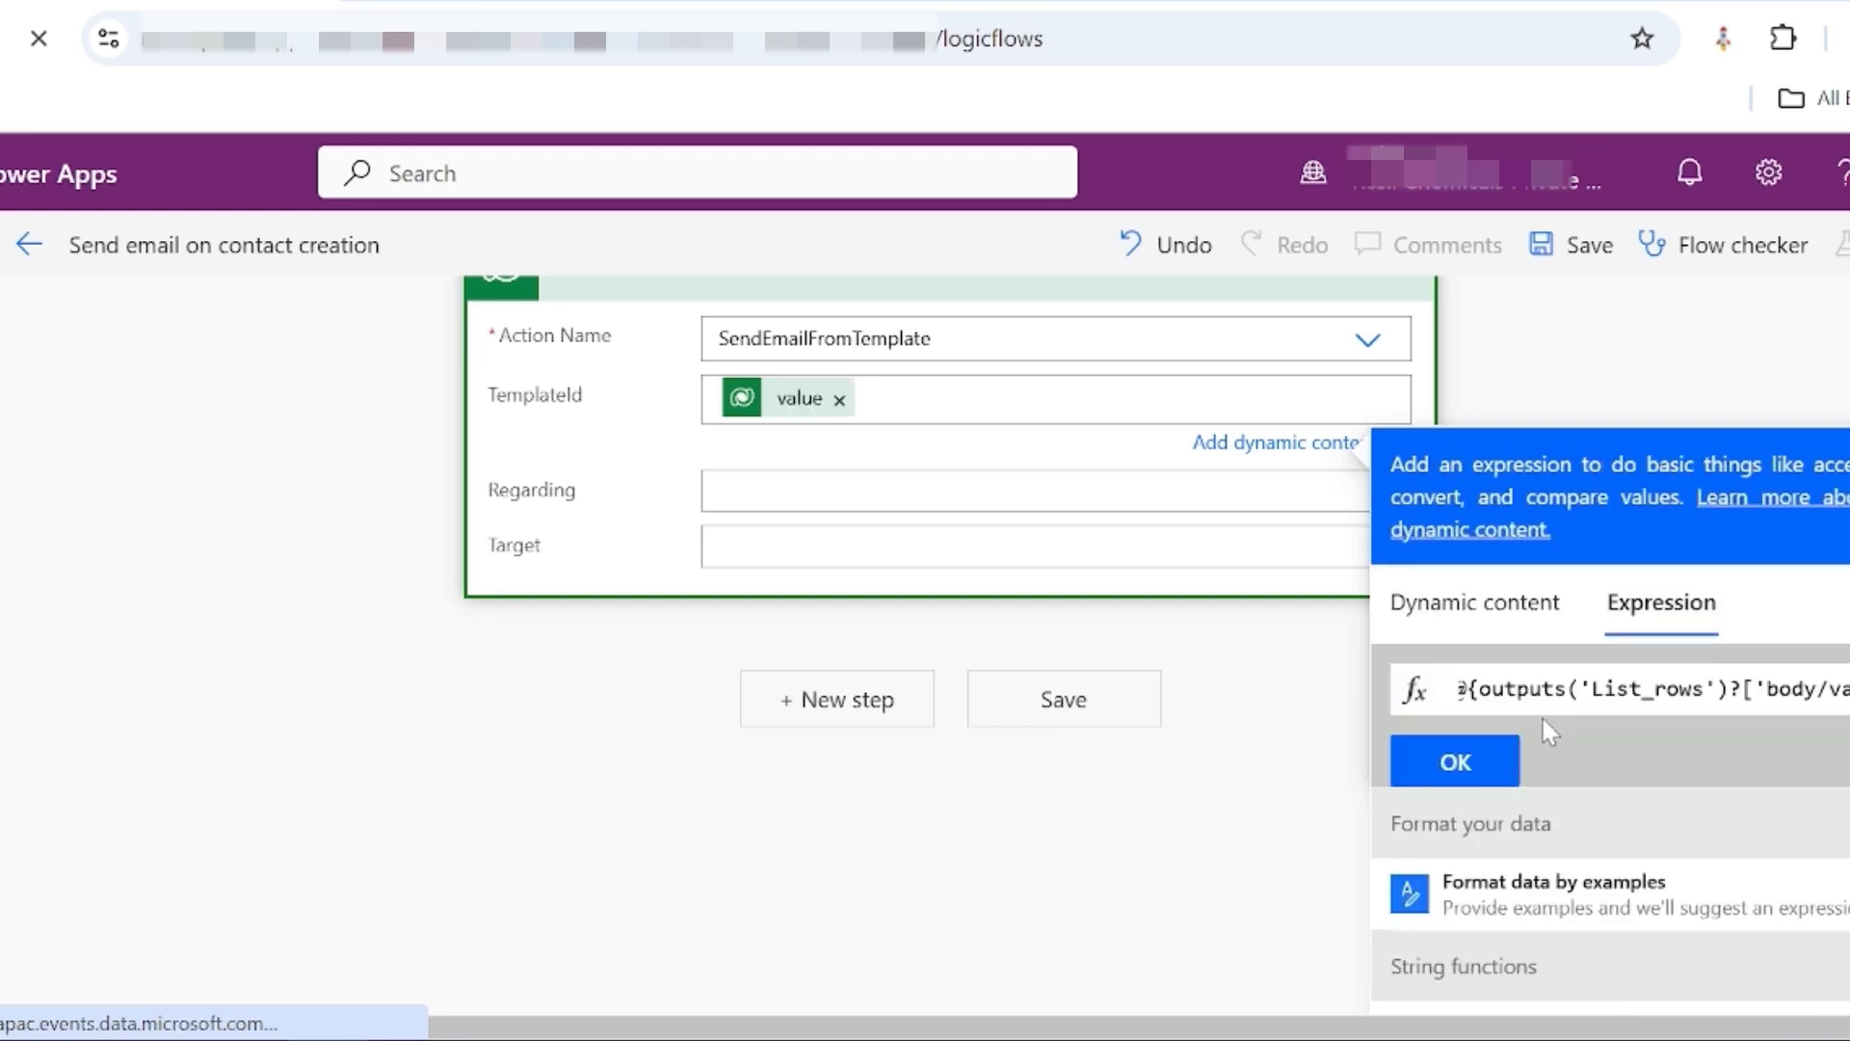
{"action": "key", "text": "ctrl+Left"}
{"action": "key", "text": "ctrl+Left"}
{"action": "key", "text": "ctrl+Left"}
{"action": "key", "text": "ctrl+Left"}
{"action": "key", "text": "ctrl+Right"}
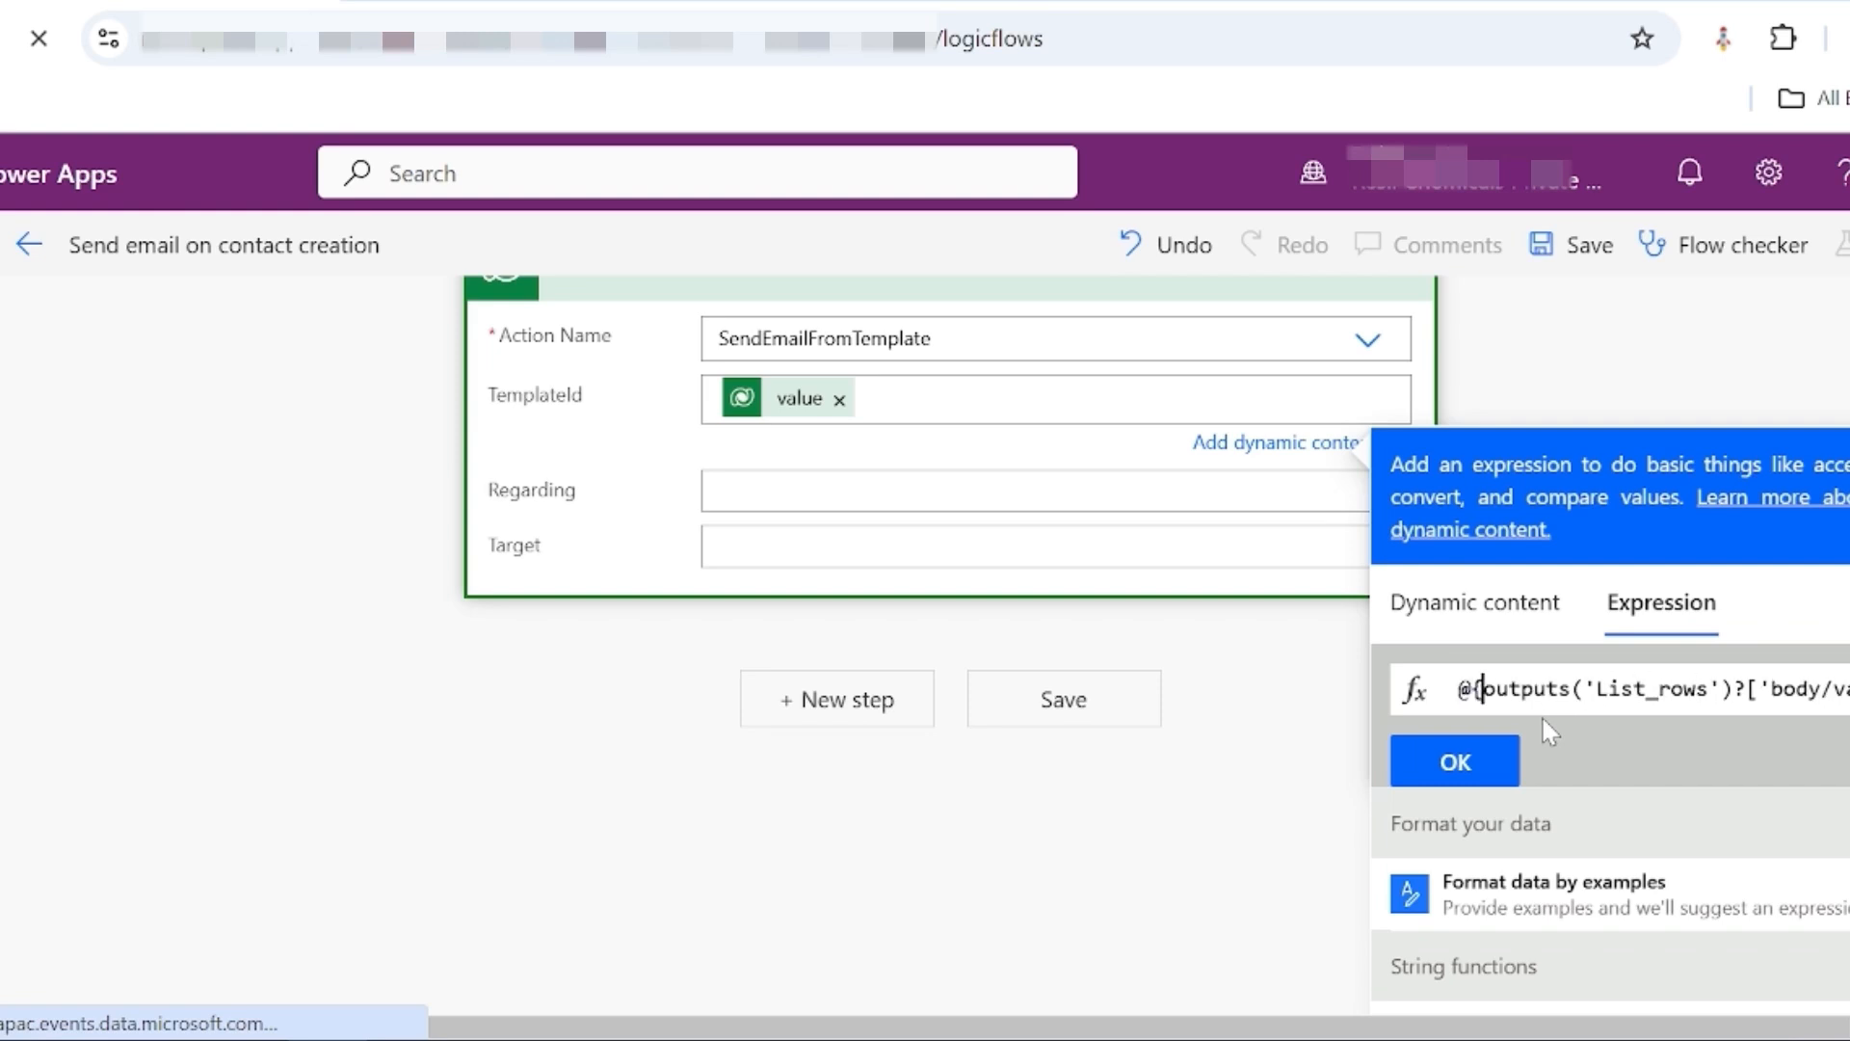
{"action": "key", "text": "BackSpace"}
{"action": "key", "text": "BackSpace"}
Extend the expression outputs('List_rows')?['body/value'] with ?[0] and the template ID field, and apply it to TemplateId
{"action": "key", "text": "ctrl+Right"}
{"action": "key", "text": "ctrl+Right"}
{"action": "key", "text": "ctrl+Right"}
{"action": "key", "text": "ctrl+Right"}
{"action": "key", "text": "ctrl+Right"}
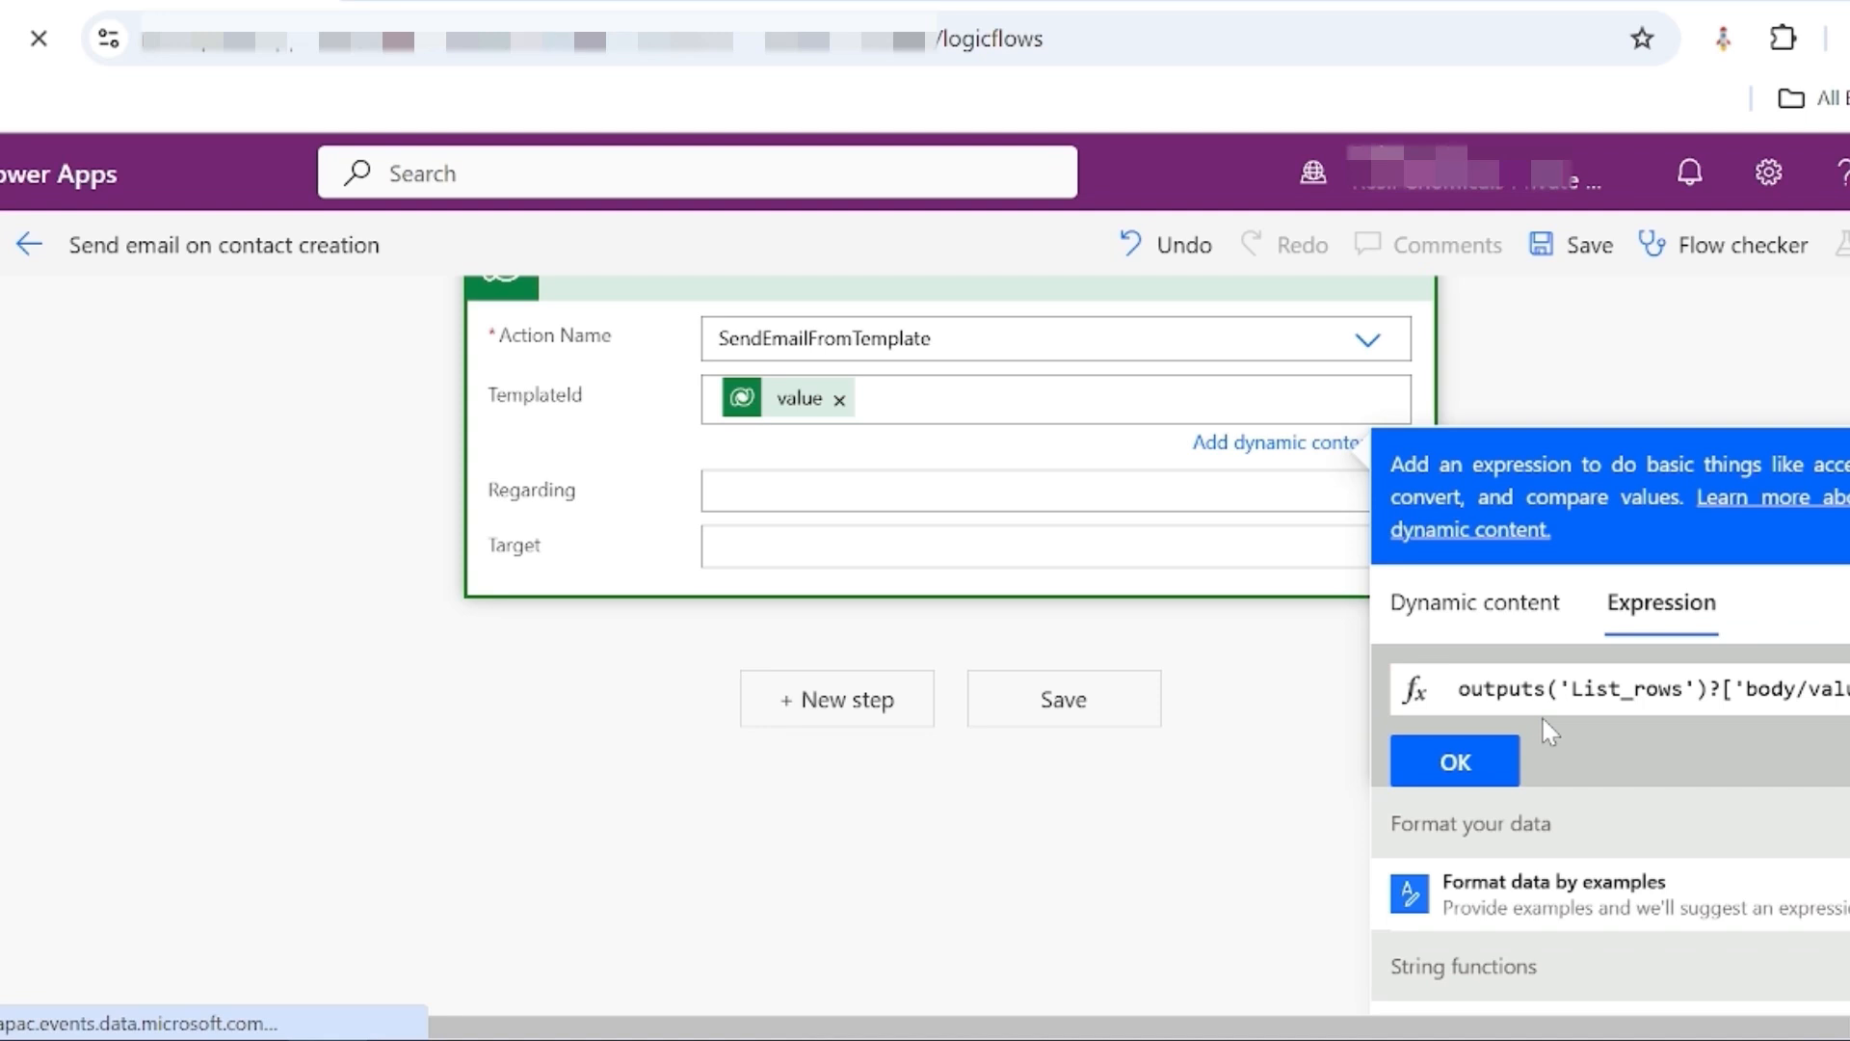
{"action": "key", "text": "ctrl+Right"}
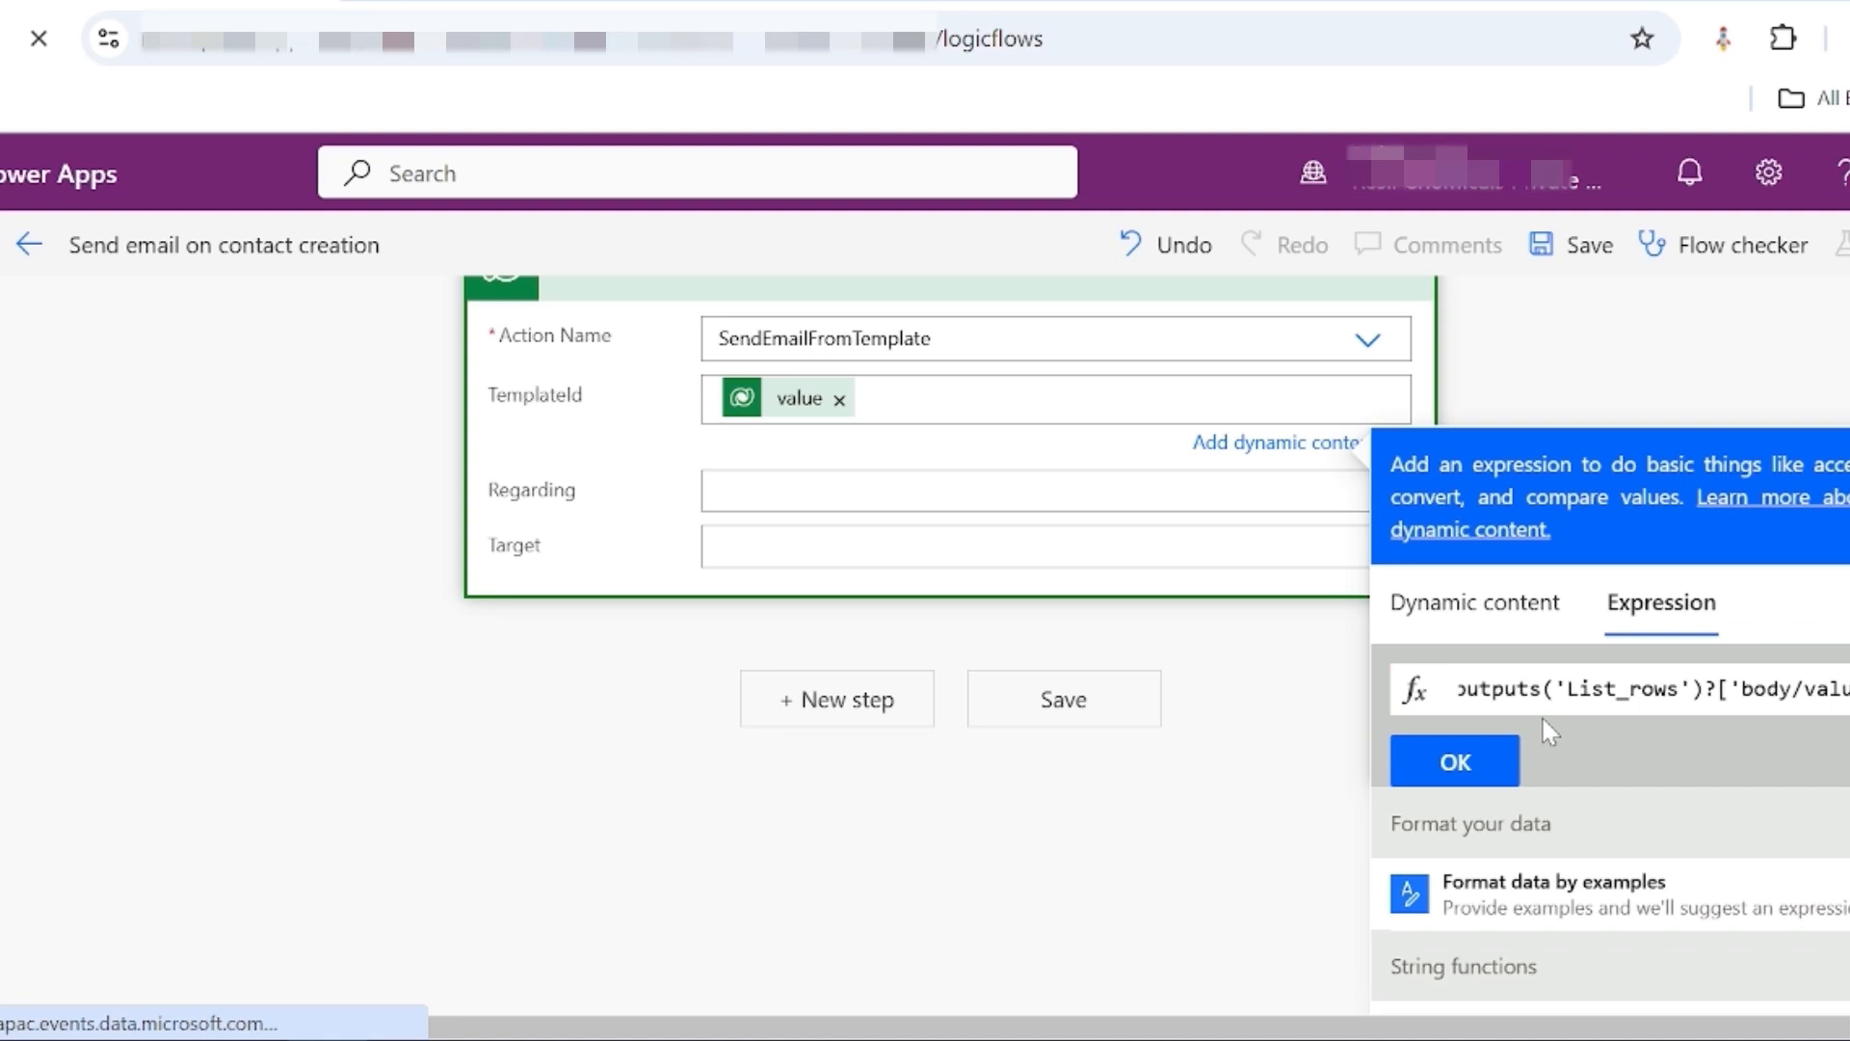
{"action": "key", "text": "ctrl+Right"}
{"action": "key", "text": "ctrl+Right"}
{"action": "key", "text": "ctrl+Right"}
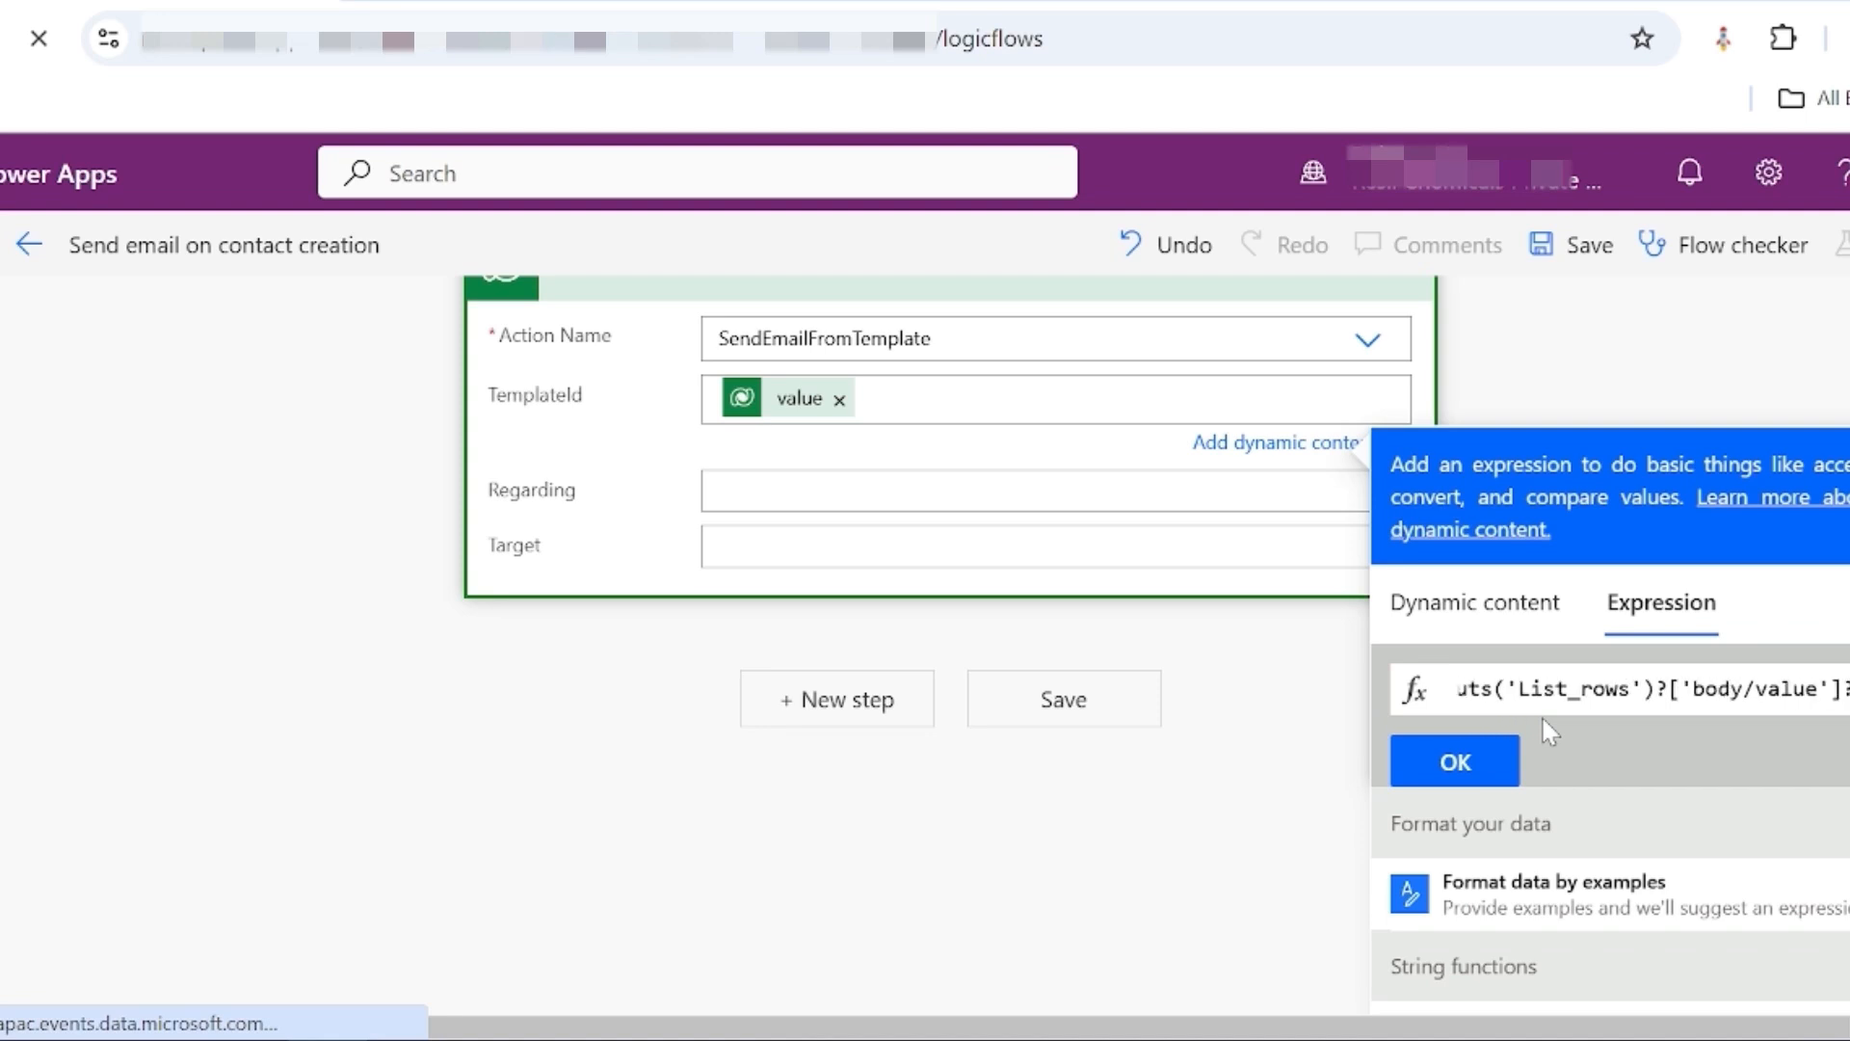
{"action": "key", "text": "ctrl+Right"}
{"action": "key", "text": "ctrl+Right"}
{"action": "key", "text": "ctrl+Right"}
{"action": "key", "text": "ctrl+Right"}
{"action": "key", "text": "ctrl+Right"}
{"action": "key", "text": "ctrl+Right"}
{"action": "key", "text": "ctrl+Right"}
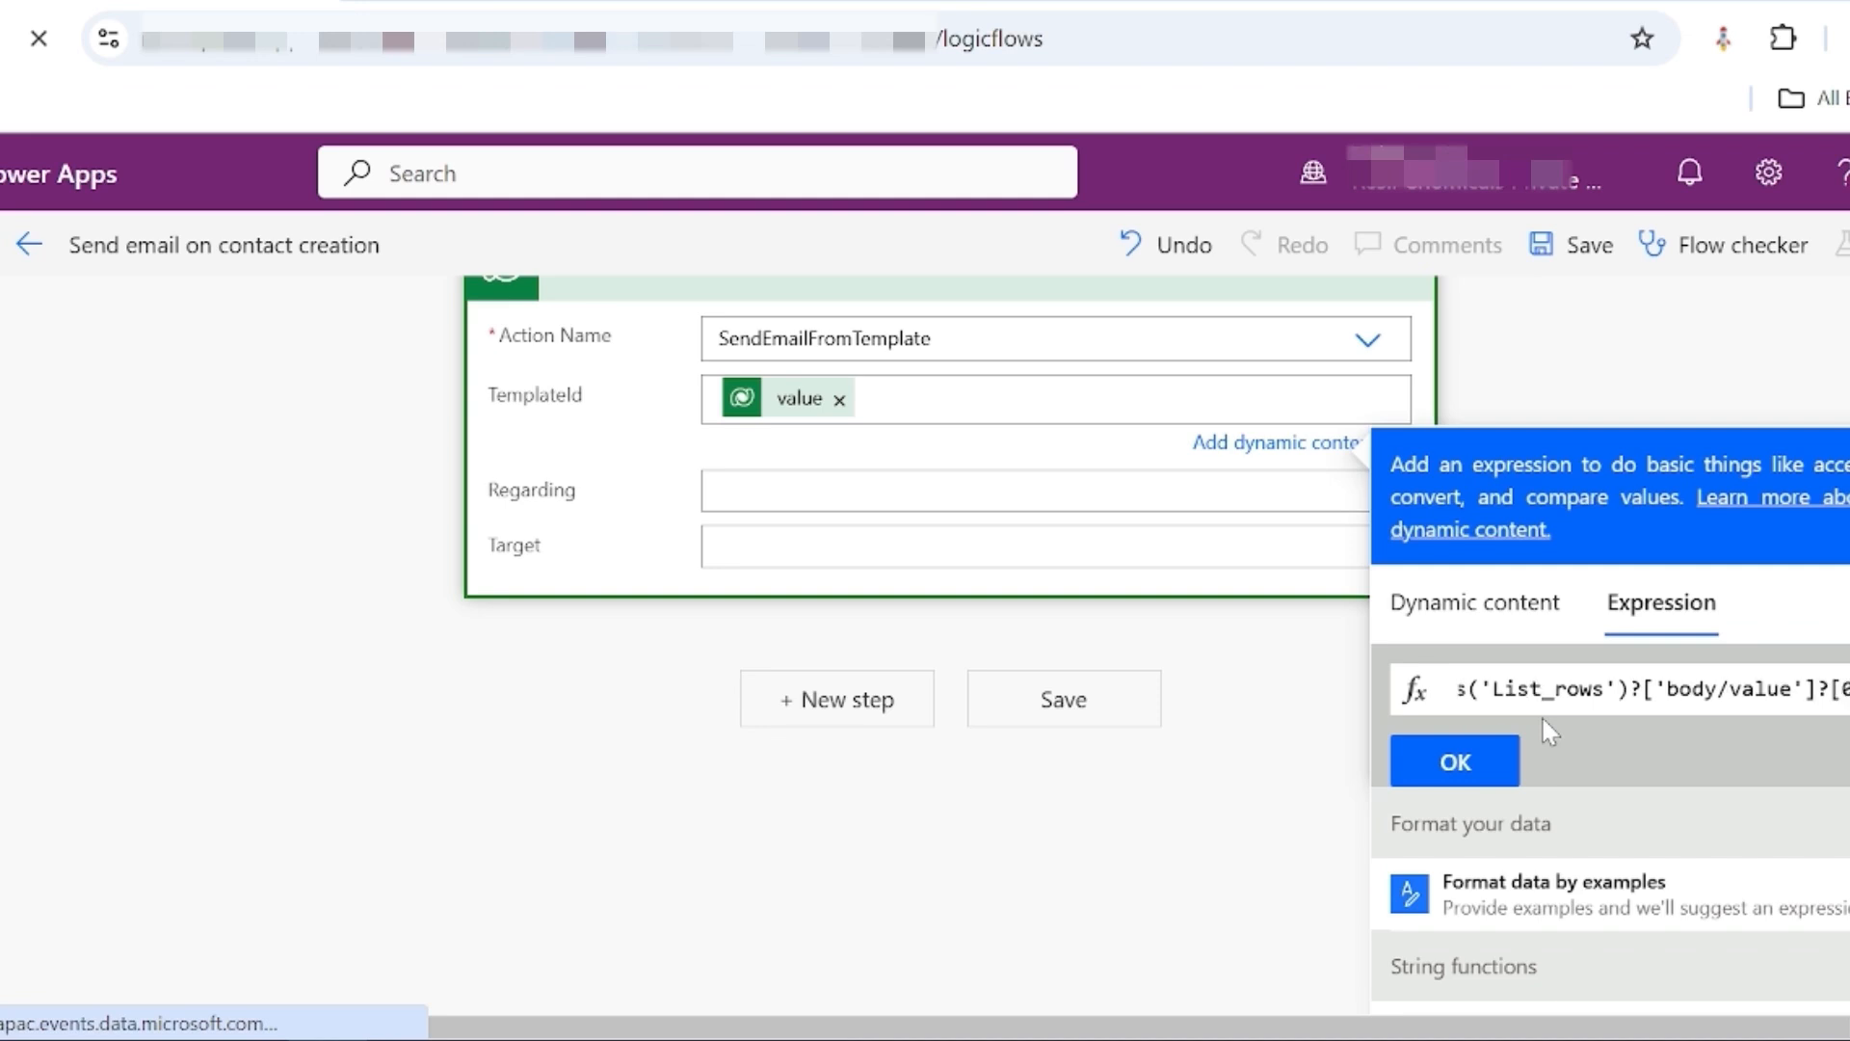
{"action": "key", "text": "ctrl+Right"}
{"action": "key", "text": "ctrl+Right"}
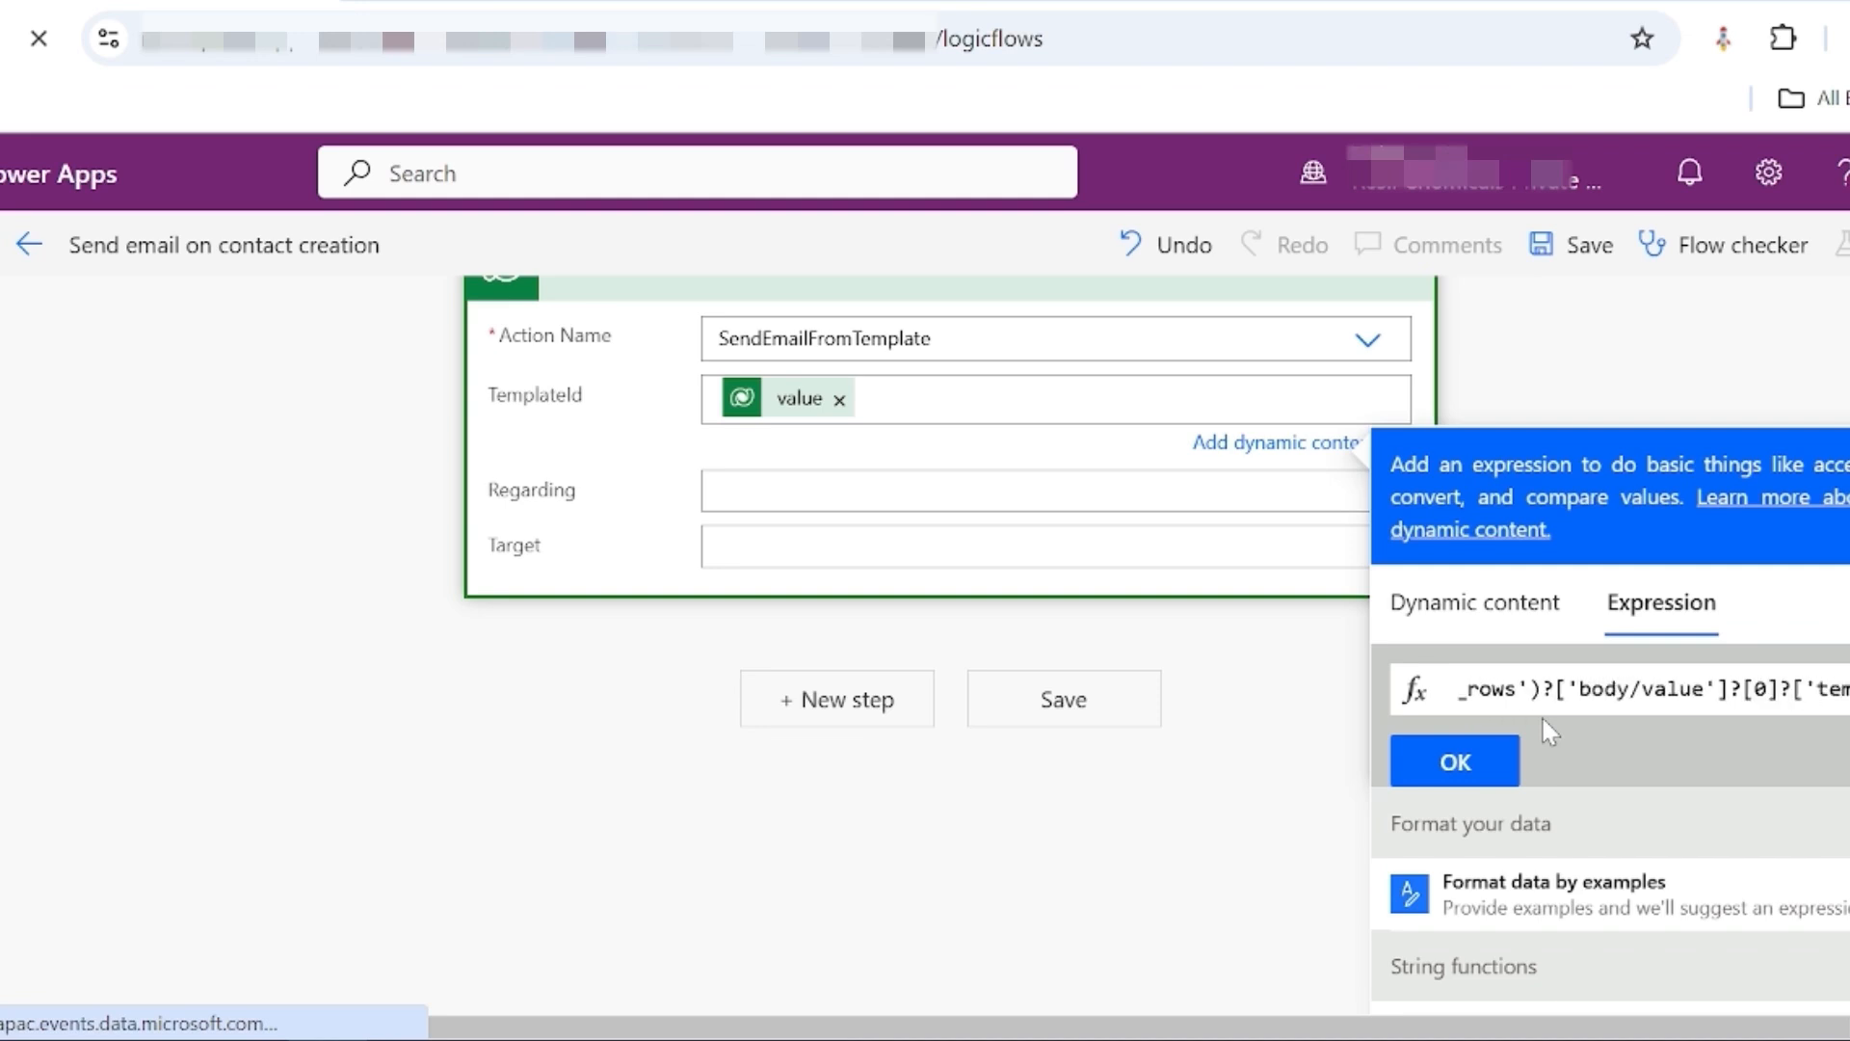
{"action": "left_click", "coordinate": [1455, 764]}
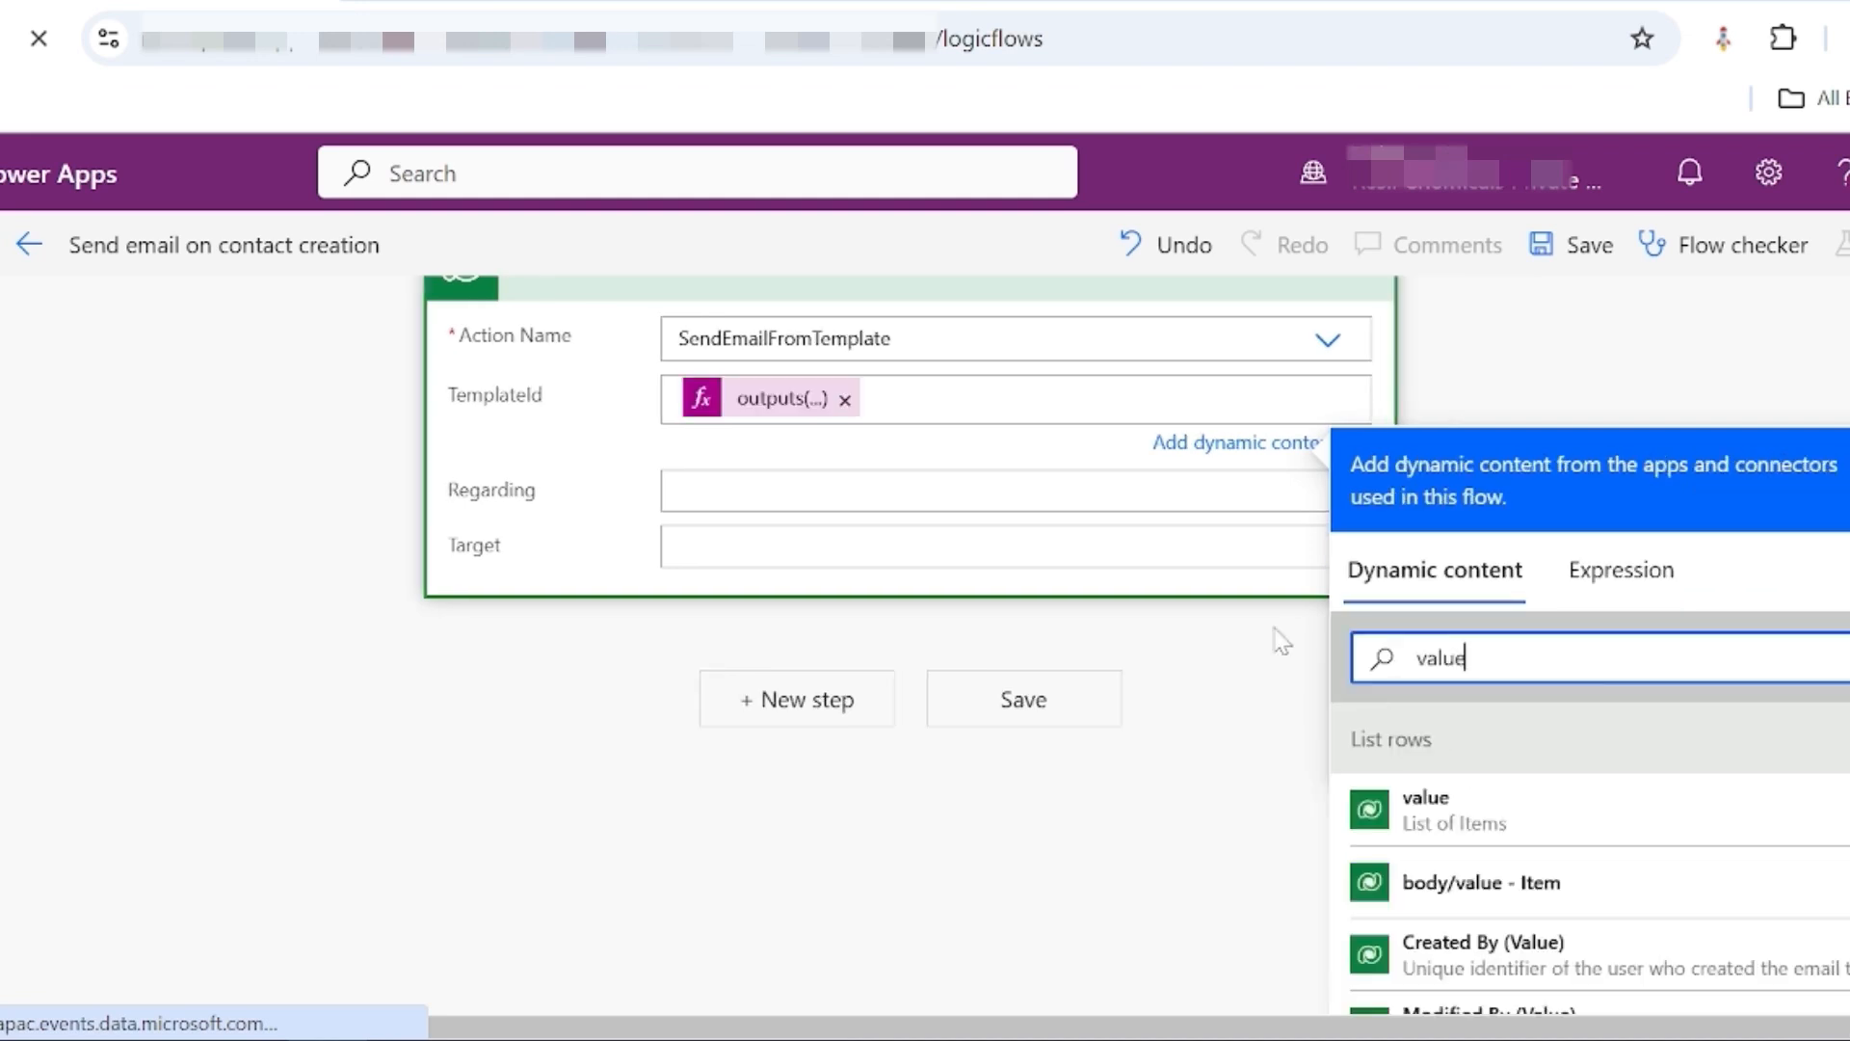
Set Regarding to contacts() with the trigger's Contact unique identifier inside the parentheses
{"action": "scroll", "coordinate": [755, 417], "scroll_direction": "up", "scroll_amount": 1}
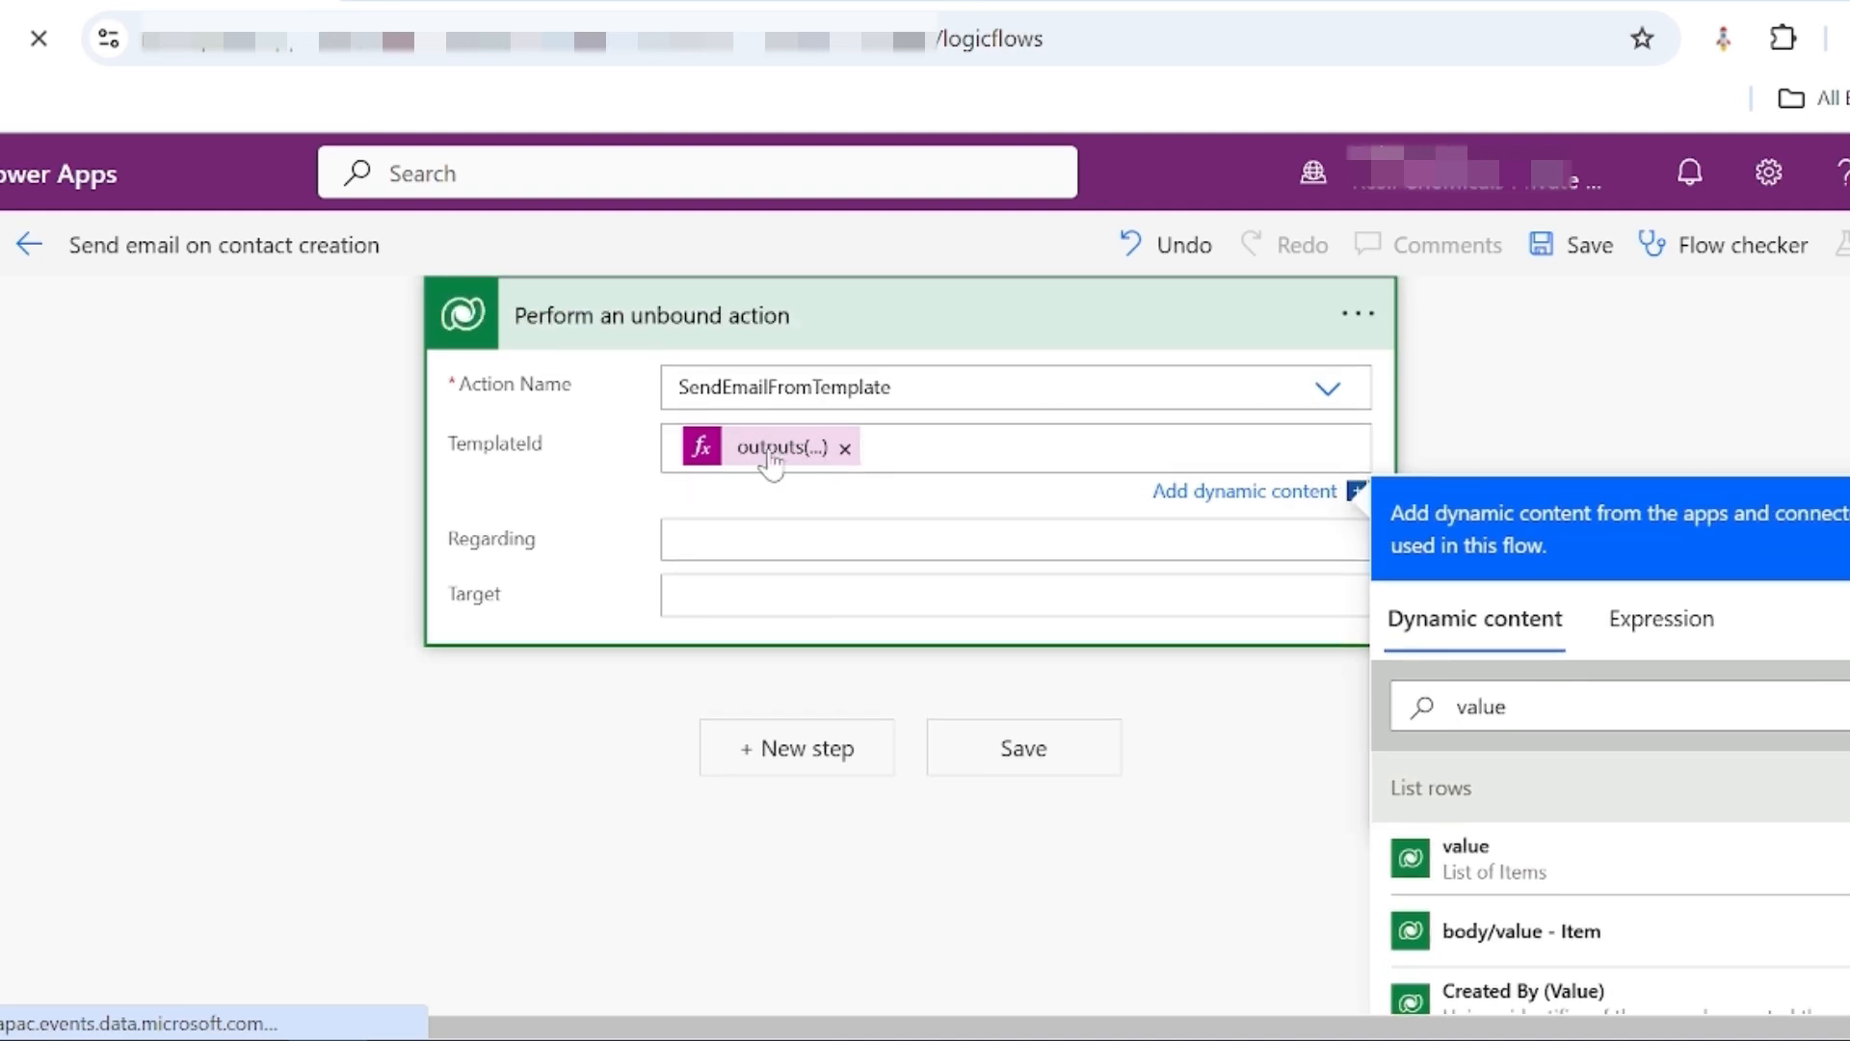
{"action": "left_click", "coordinate": [679, 540]}
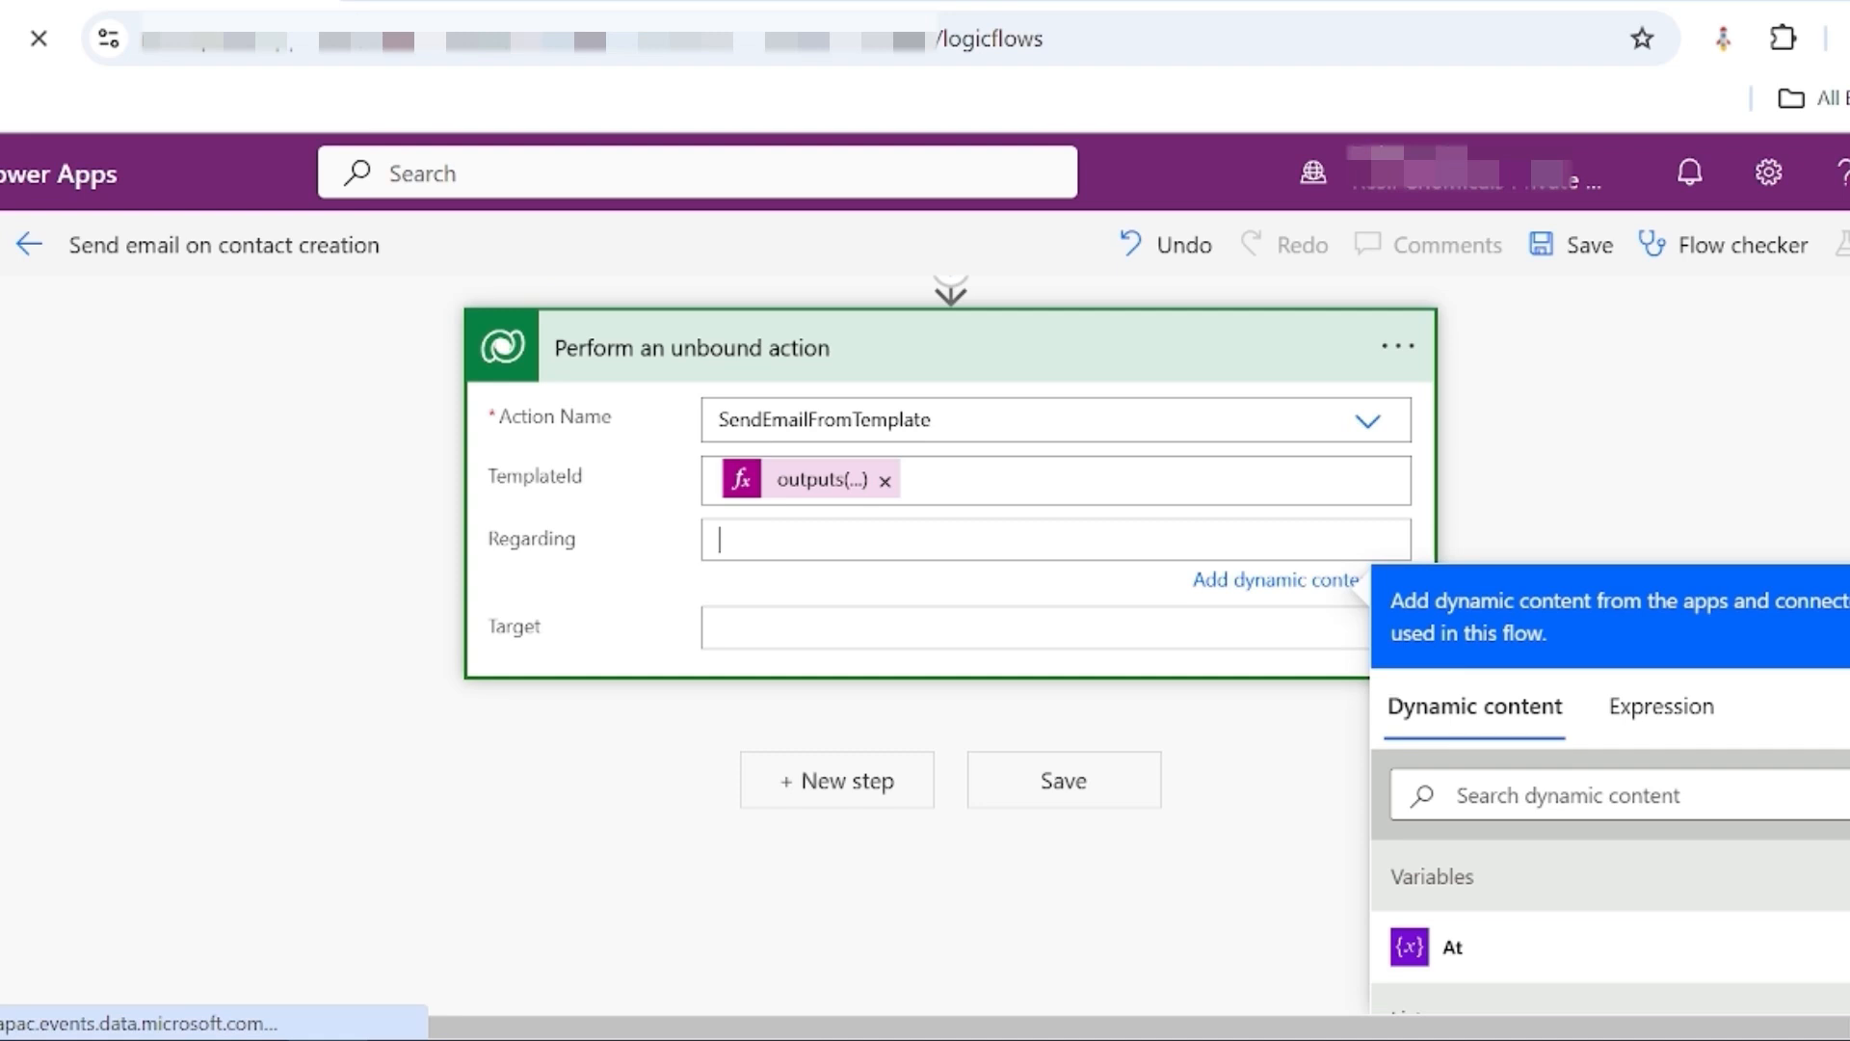
{"action": "type", "text": "contacts()"}
{"action": "scroll", "coordinate": [1151, 540], "scroll_direction": "down", "scroll_amount": 3}
{"action": "left_click", "coordinate": [1580, 561]}
{"action": "type", "text": "conta"}
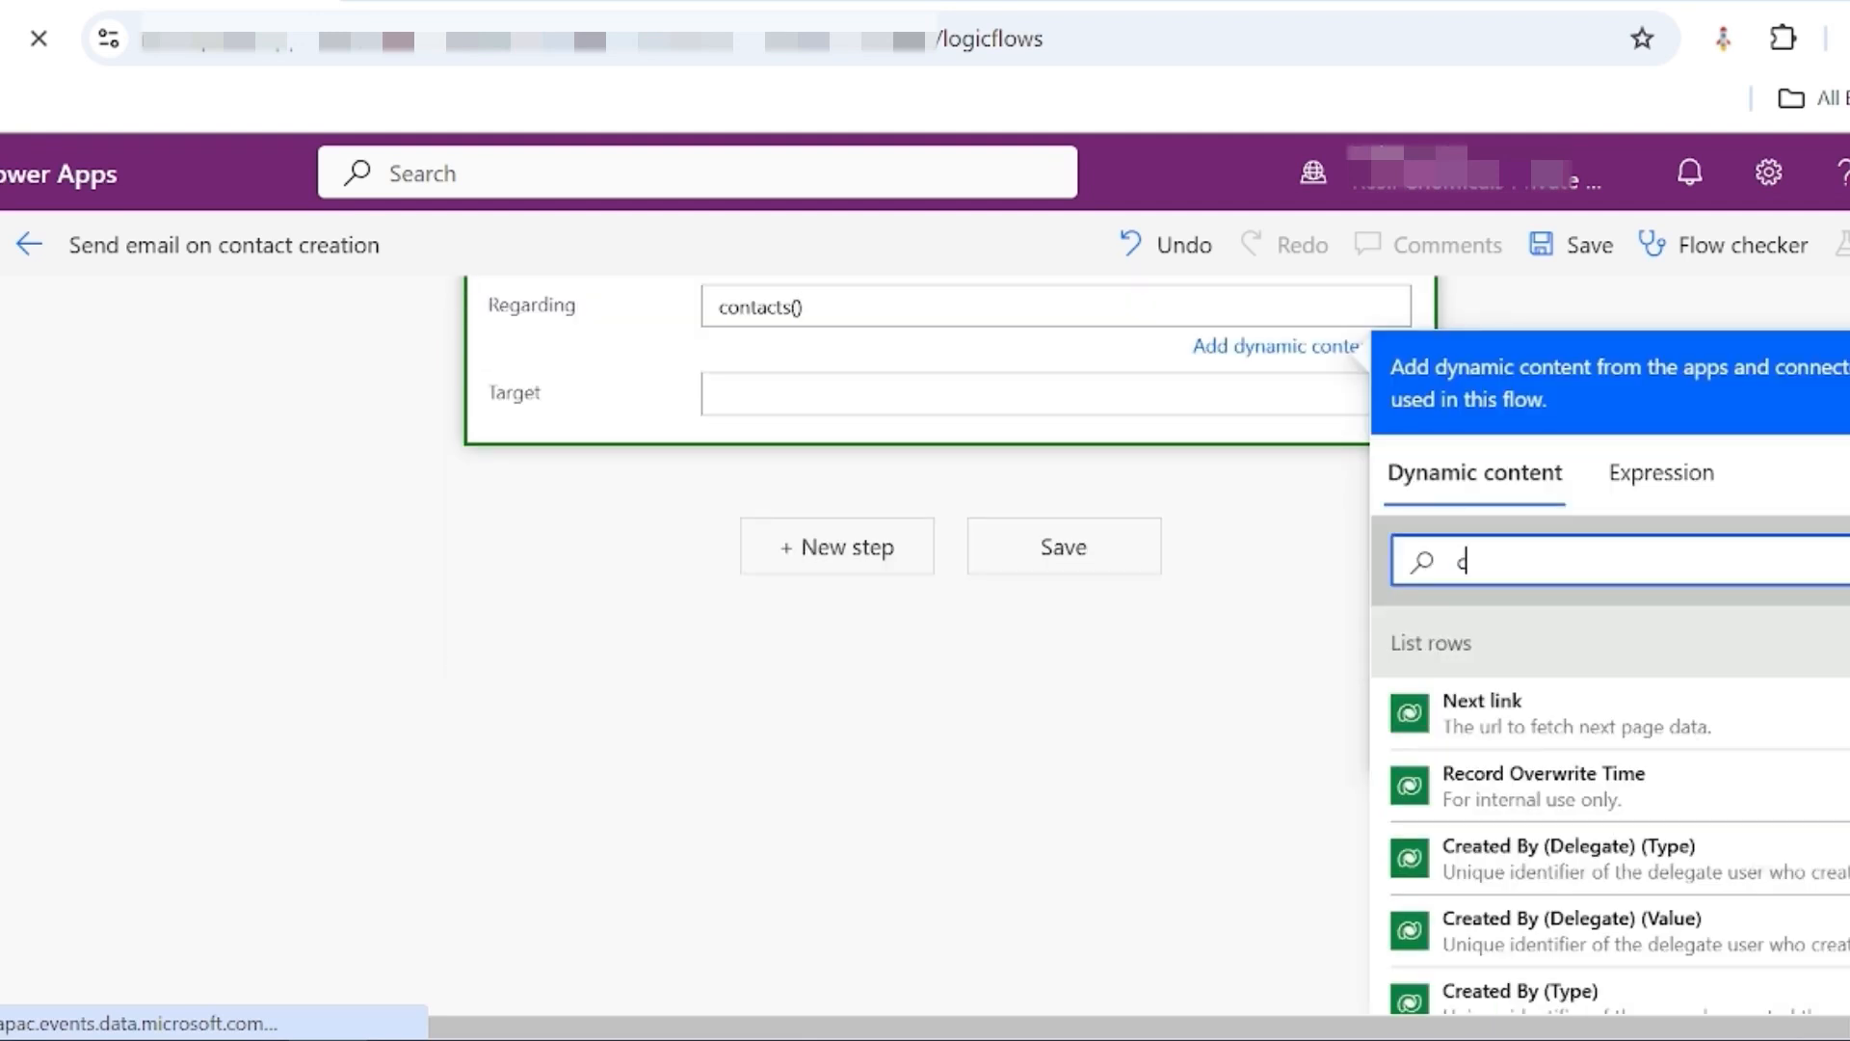
{"action": "type", "text": "ct"}
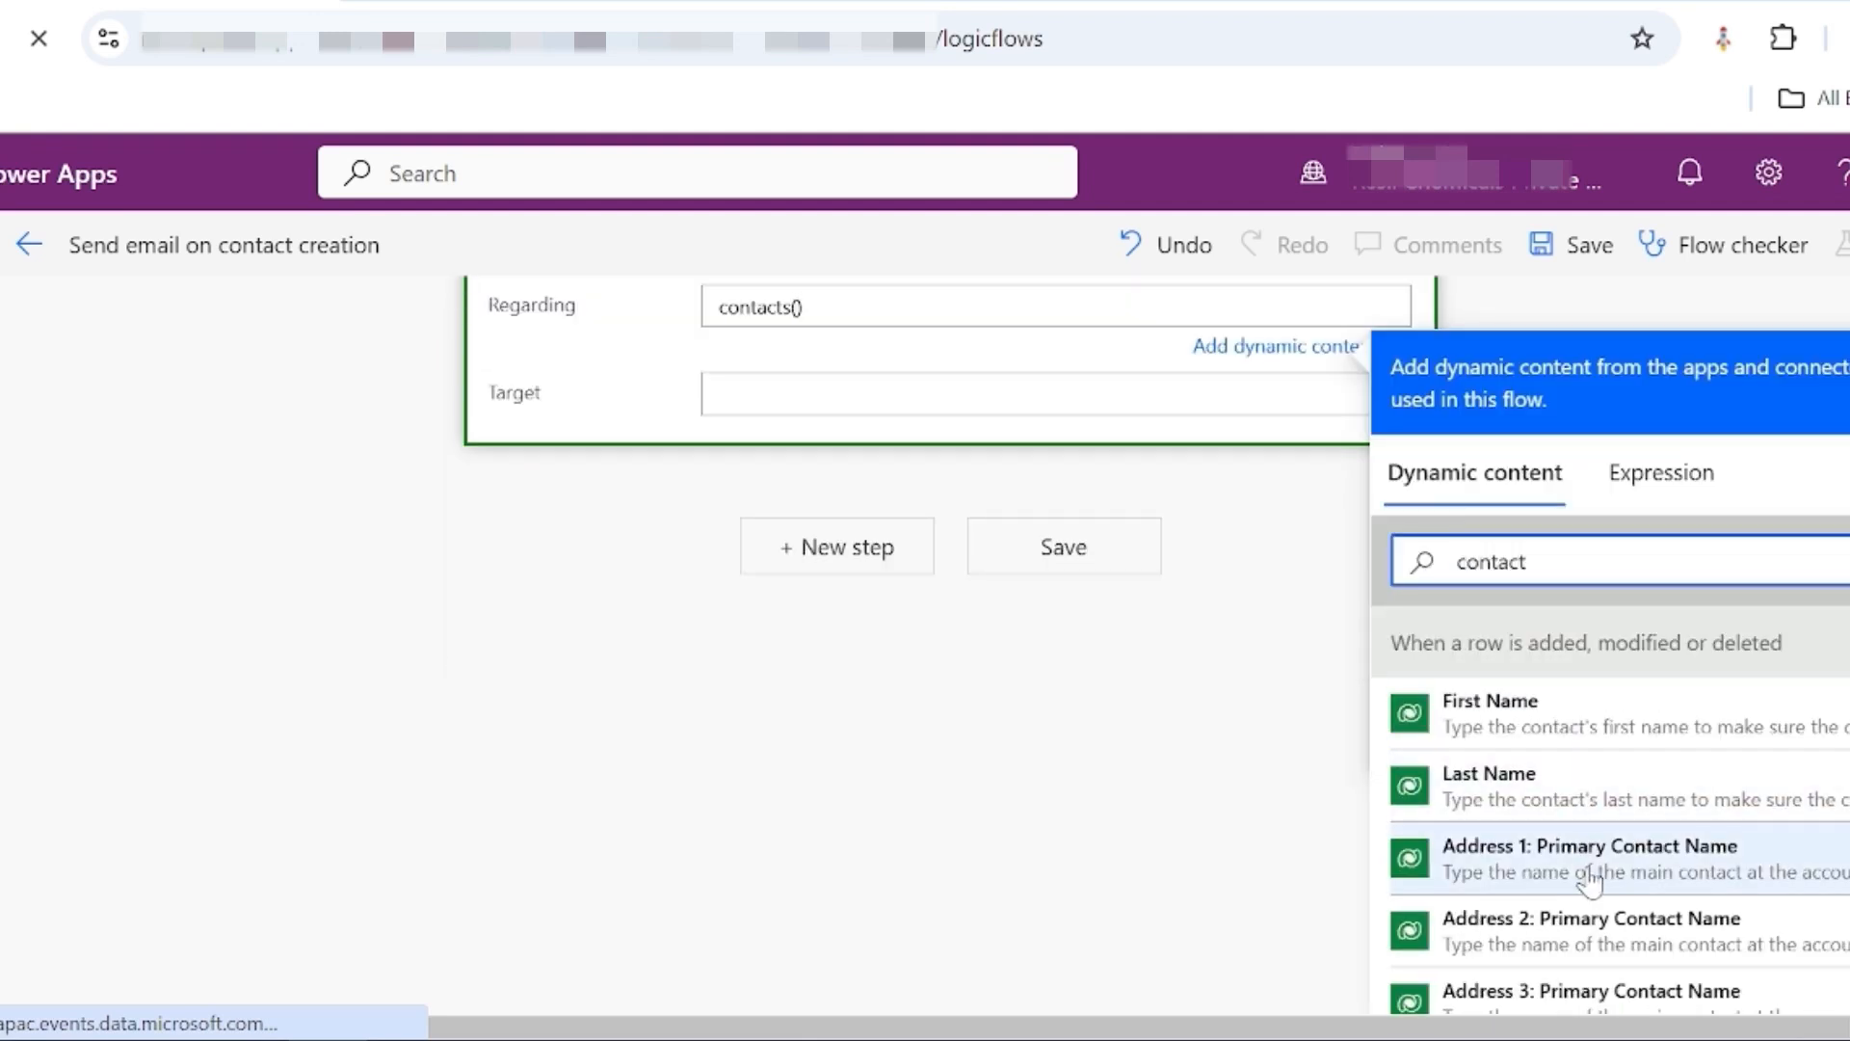
{"action": "scroll", "coordinate": [1592, 877], "scroll_direction": "down", "scroll_amount": 3}
{"action": "left_click", "coordinate": [1549, 854]}
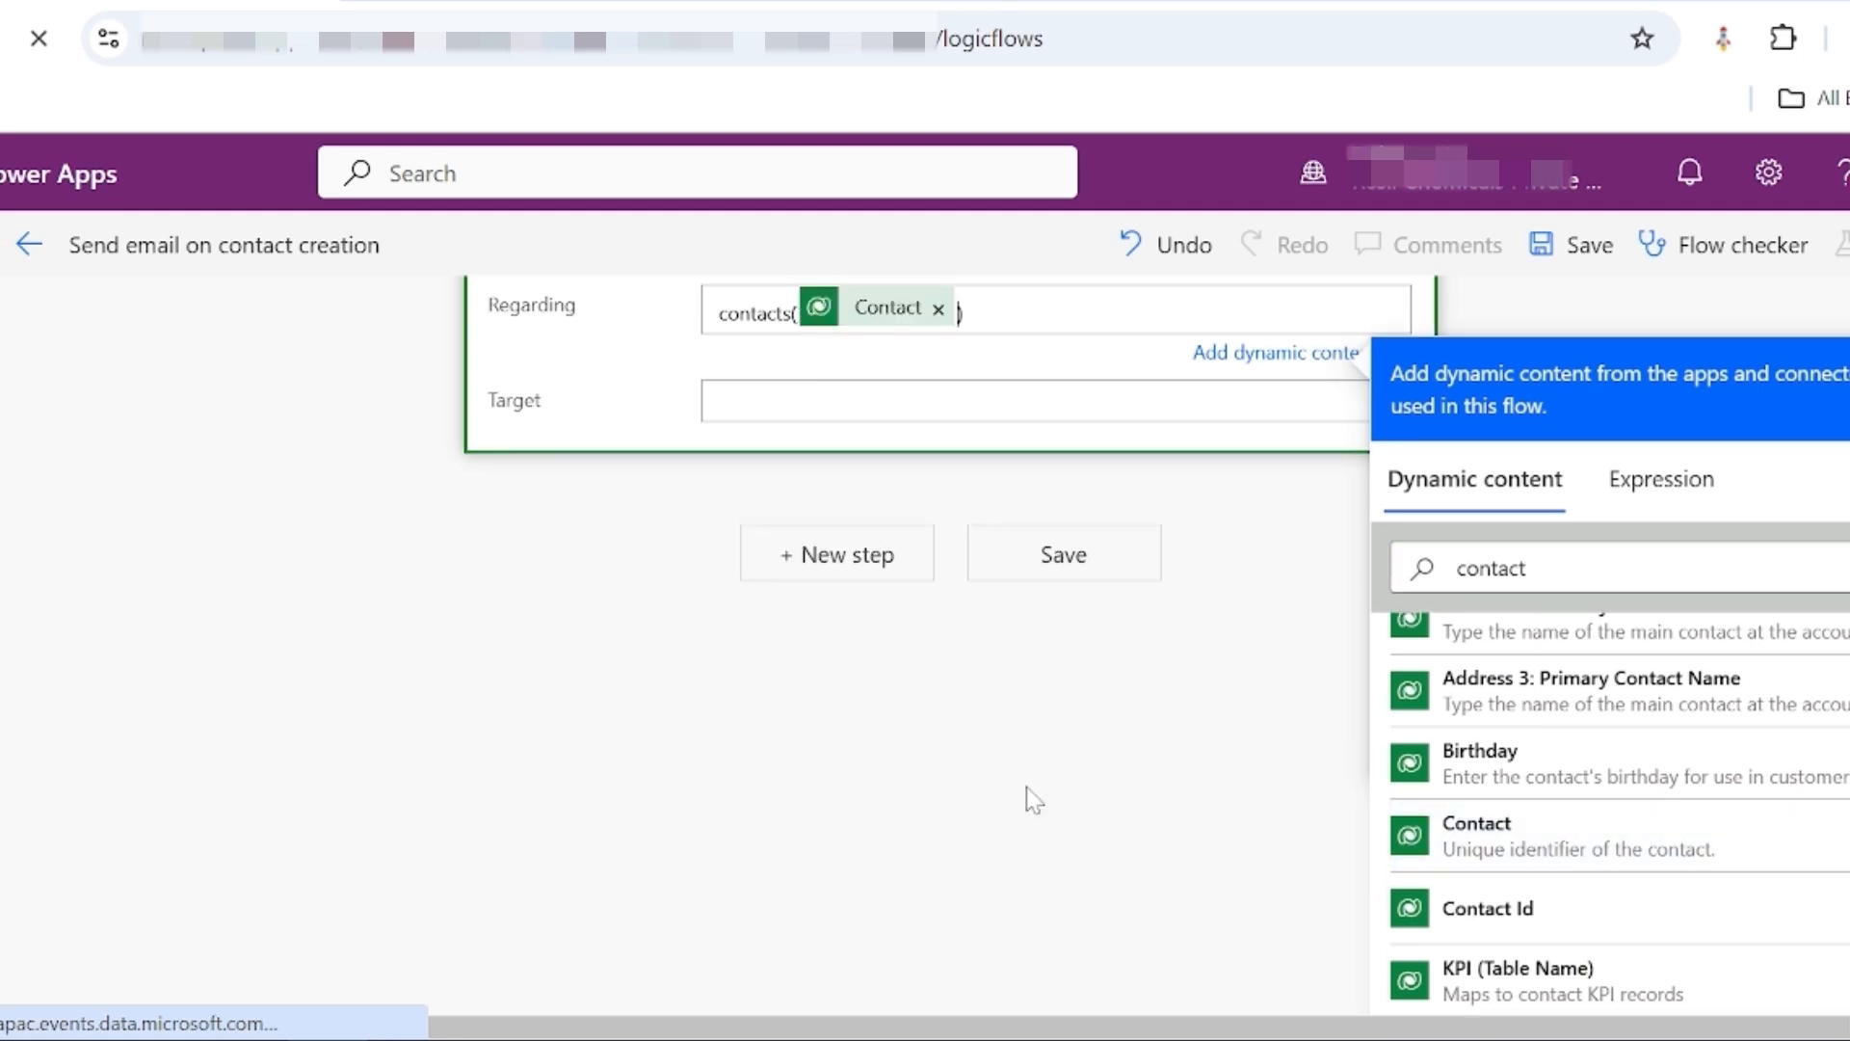
{"action": "scroll", "coordinate": [1026, 786], "scroll_direction": "up", "scroll_amount": 3}
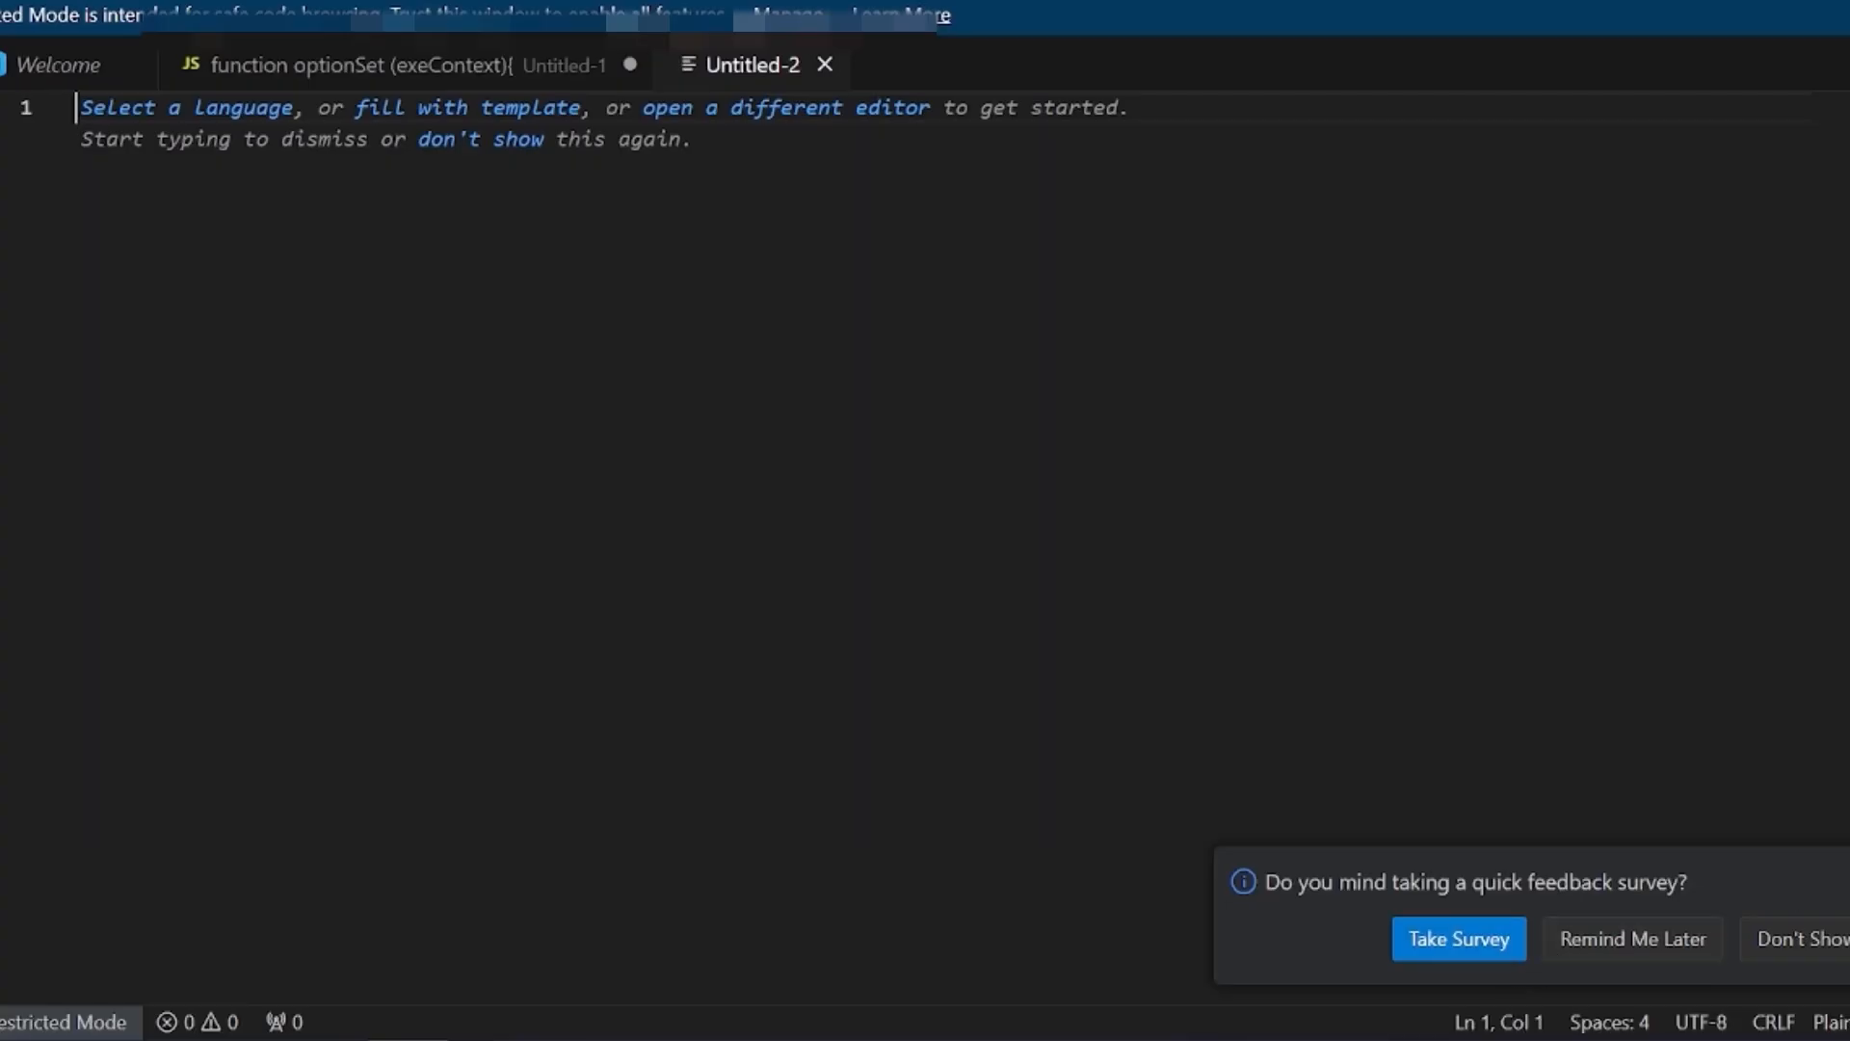
In Visual Studio Code, postpone the feedback survey and set the language of the empty Untitled-2 file to JSON
{"action": "left_click", "coordinate": [1556, 946]}
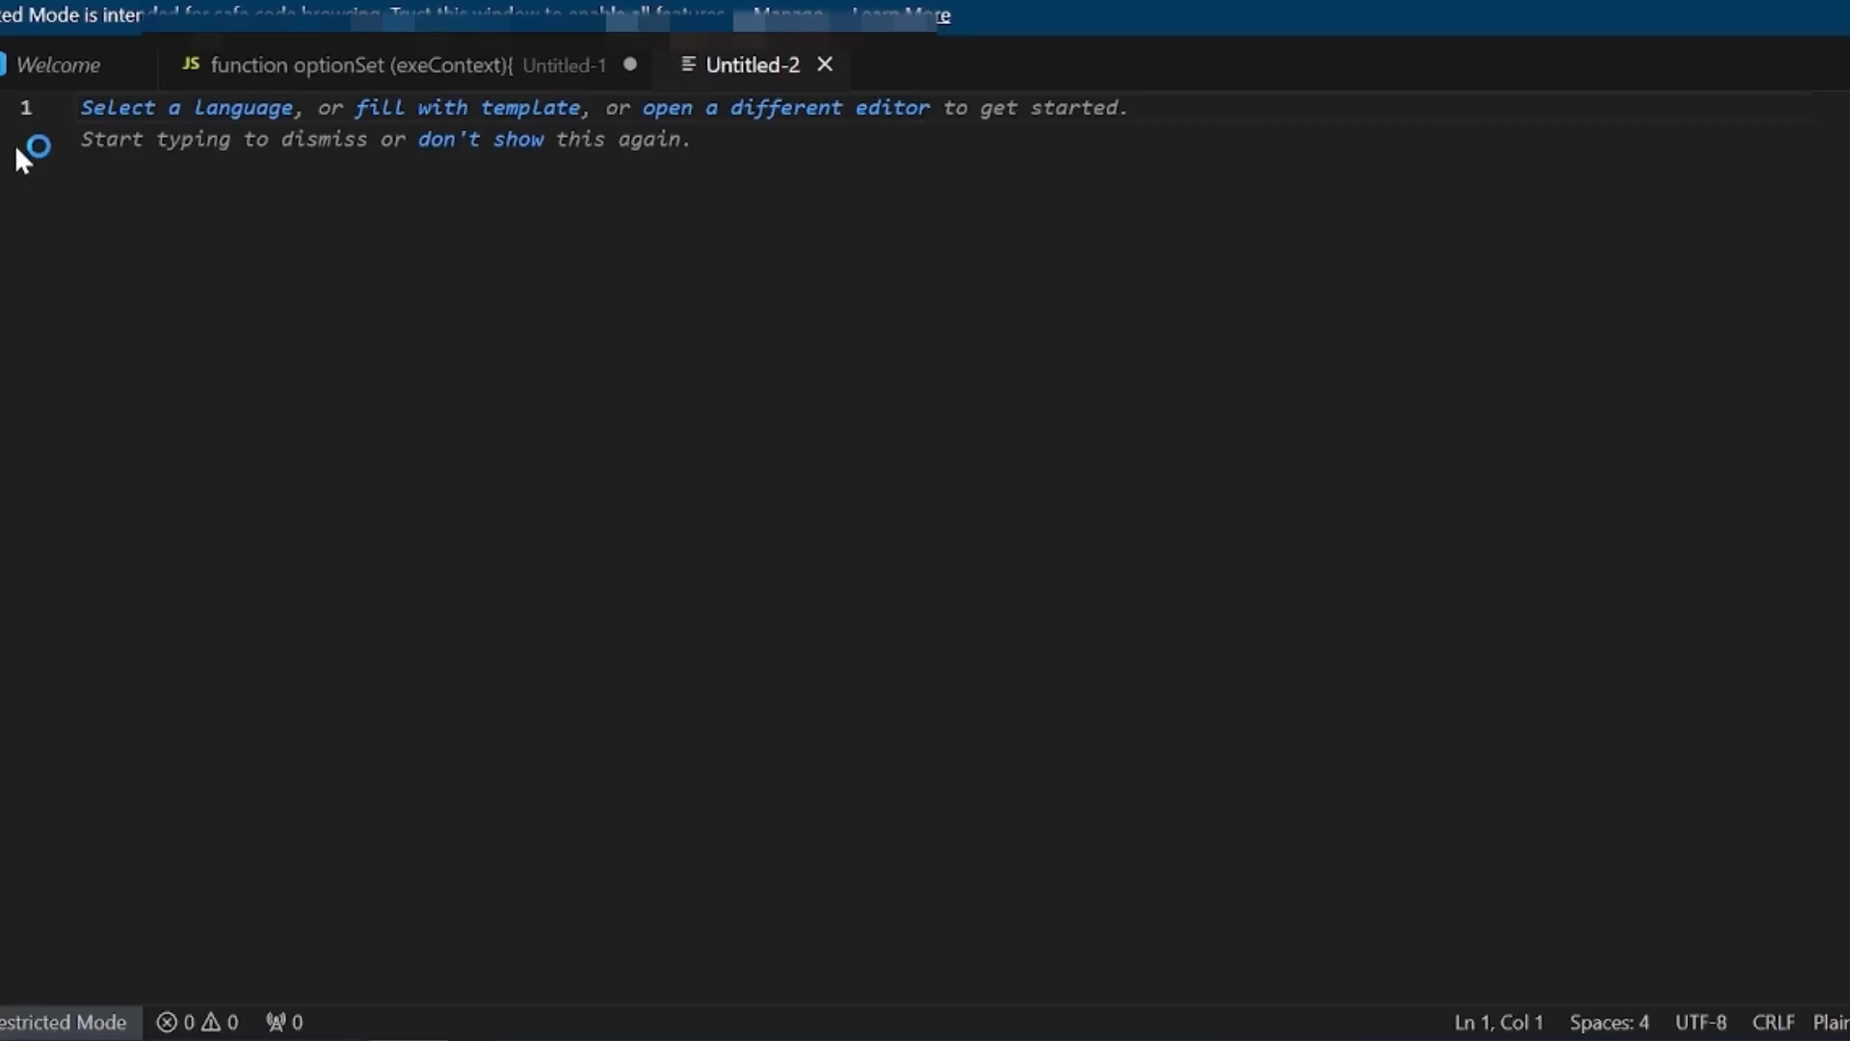
{"action": "left_click", "coordinate": [117, 108]}
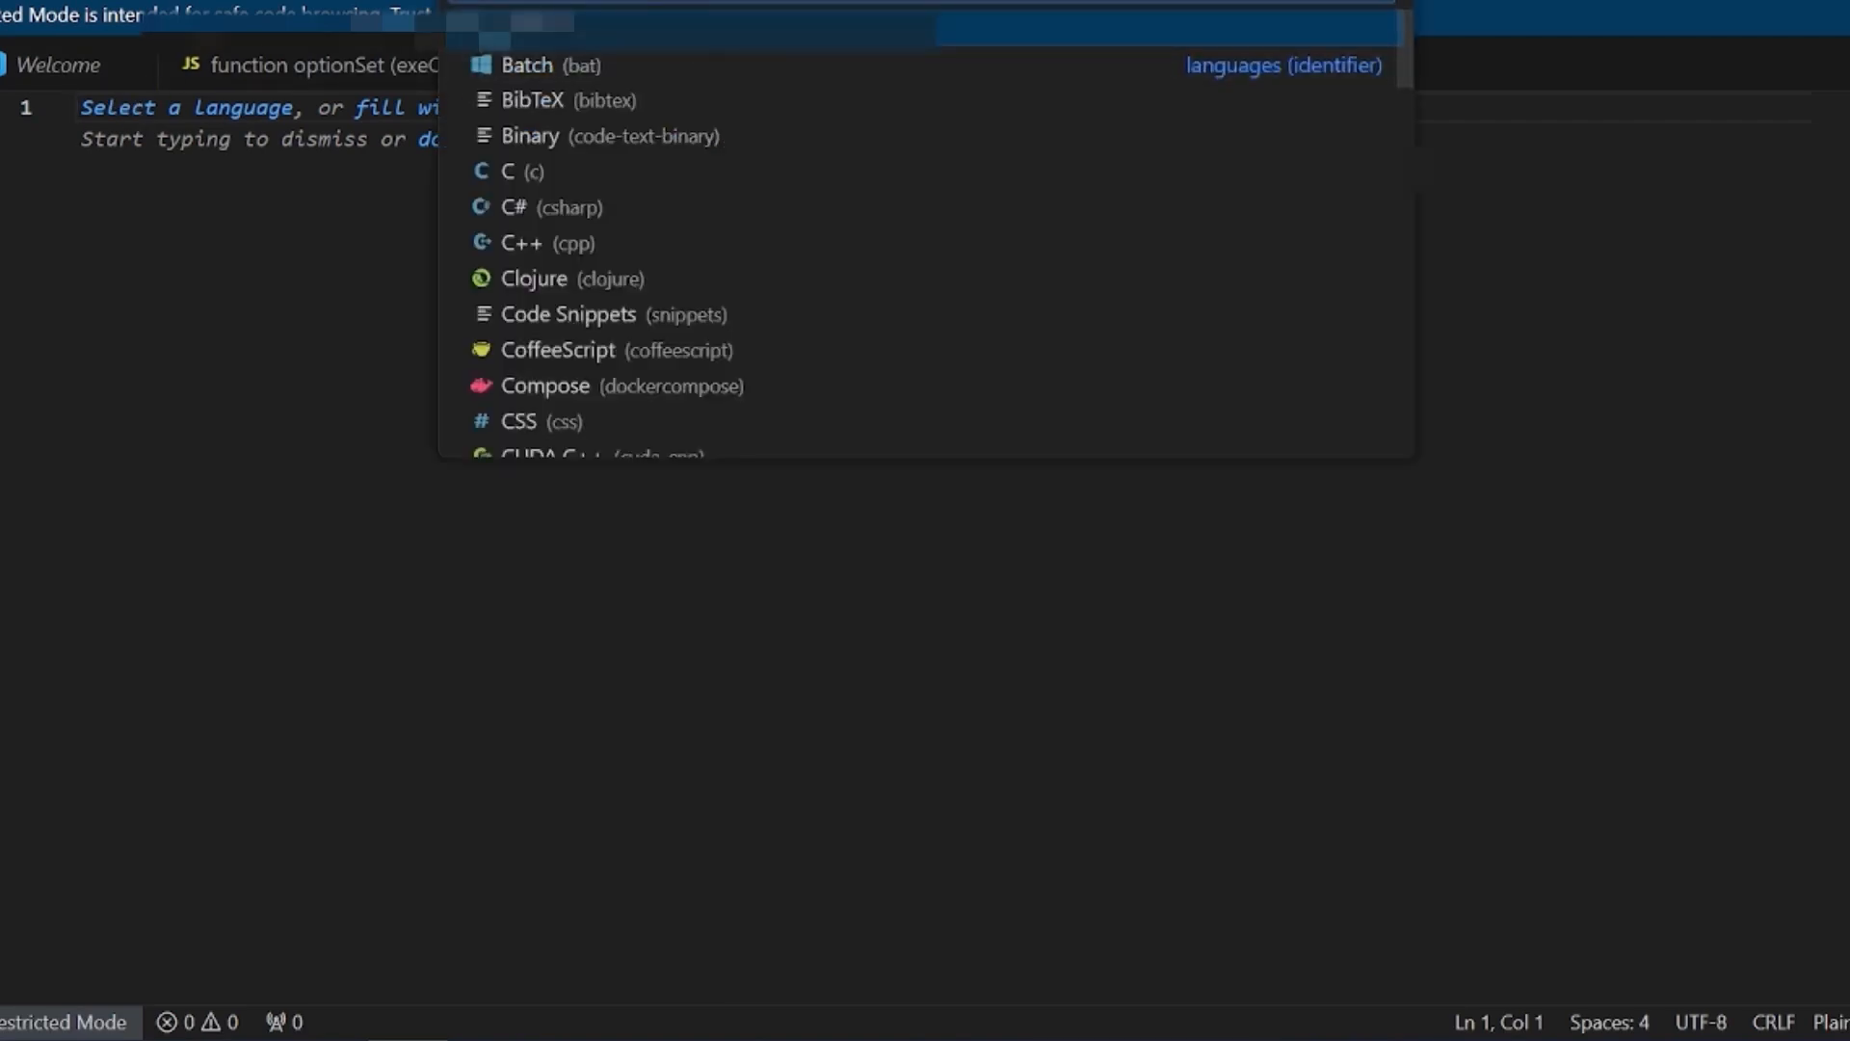
{"action": "type", "text": "js"}
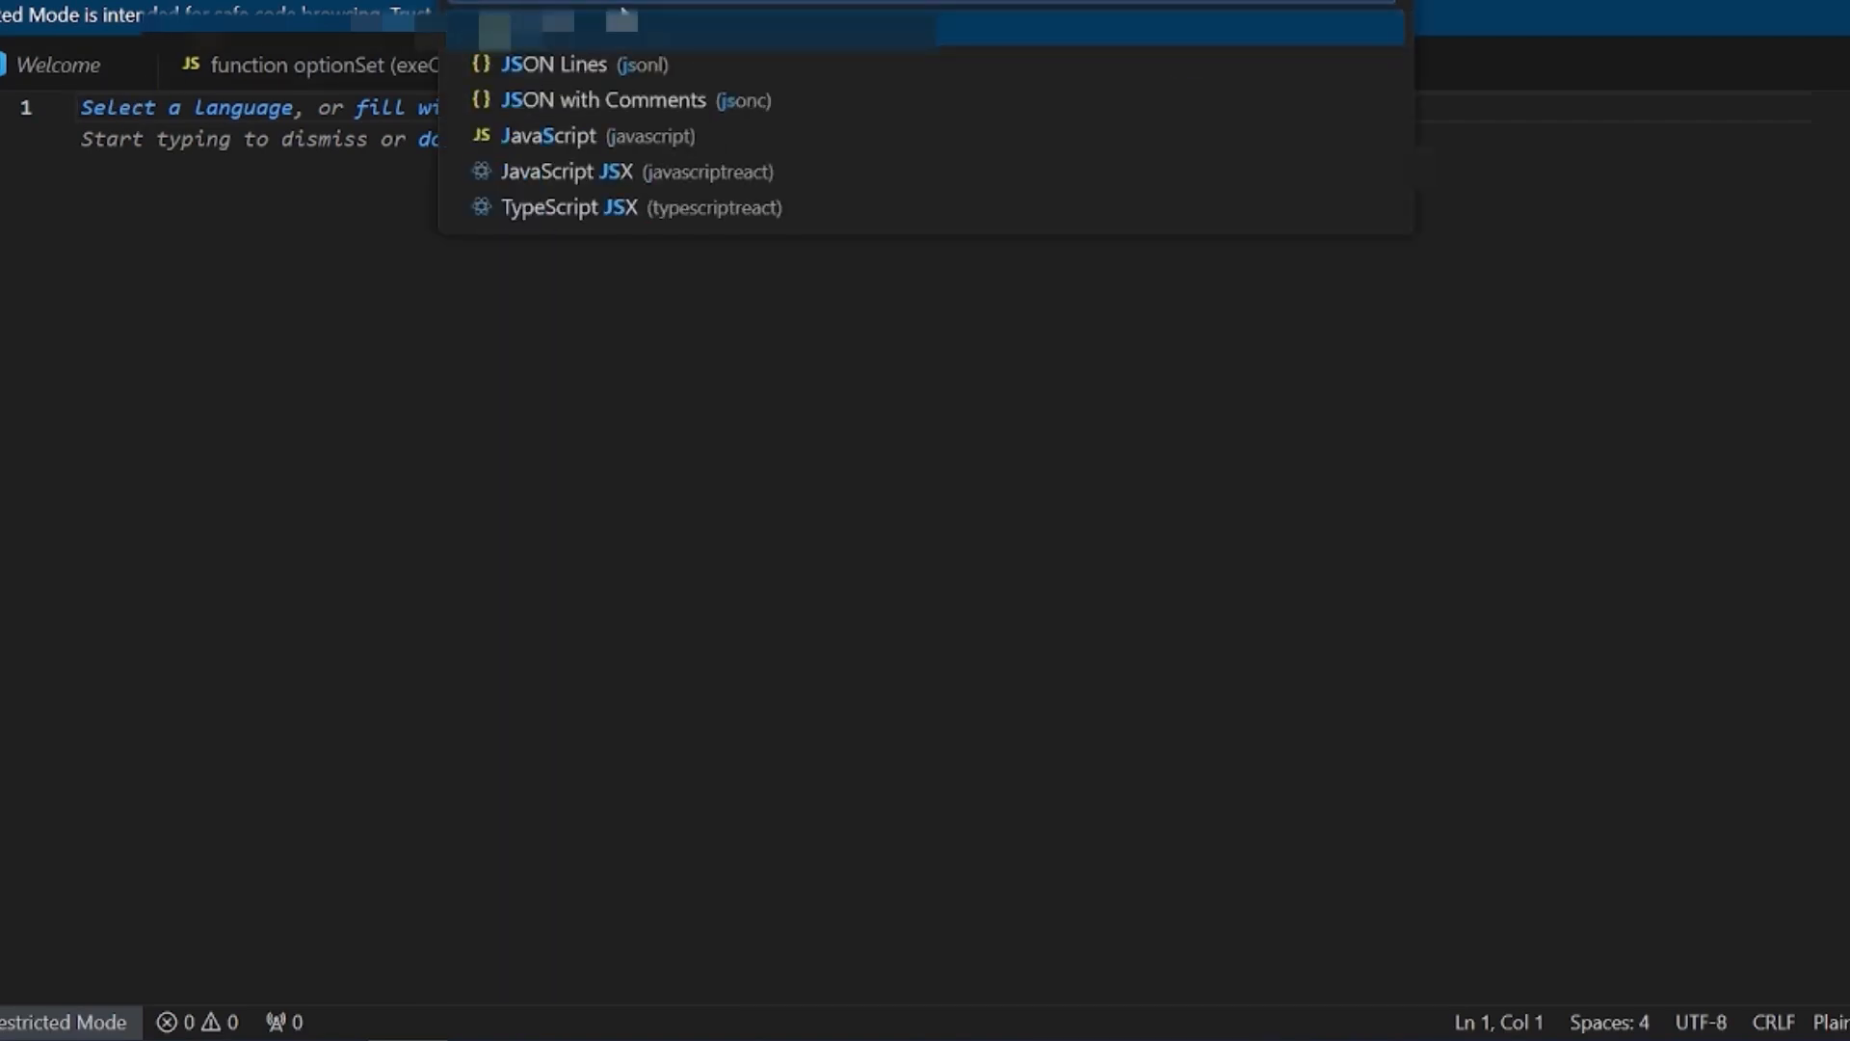
{"action": "key", "text": "Return"}
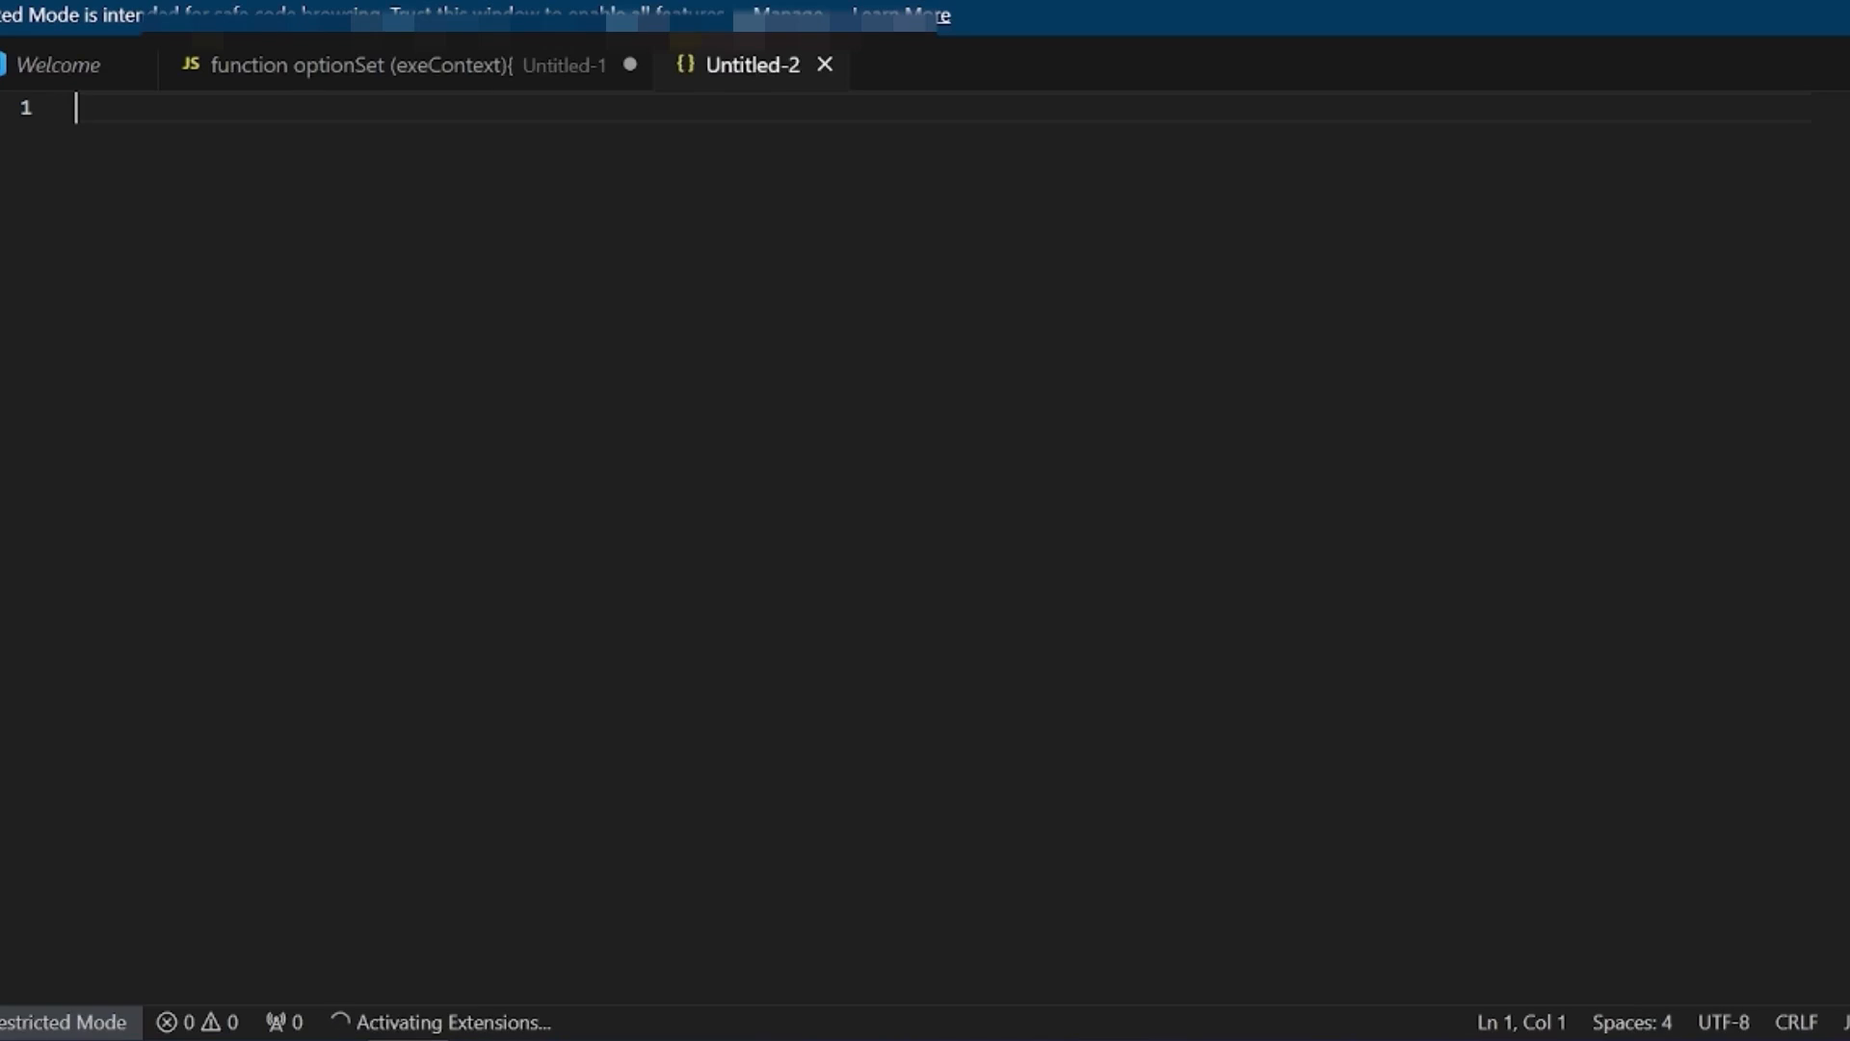
Write an outer JSON object containing the key "email_activity_parties" on its own line
{"action": "type", "text": "{}"}
{"action": "key", "text": "Left"}
{"action": "key", "text": "Return"}
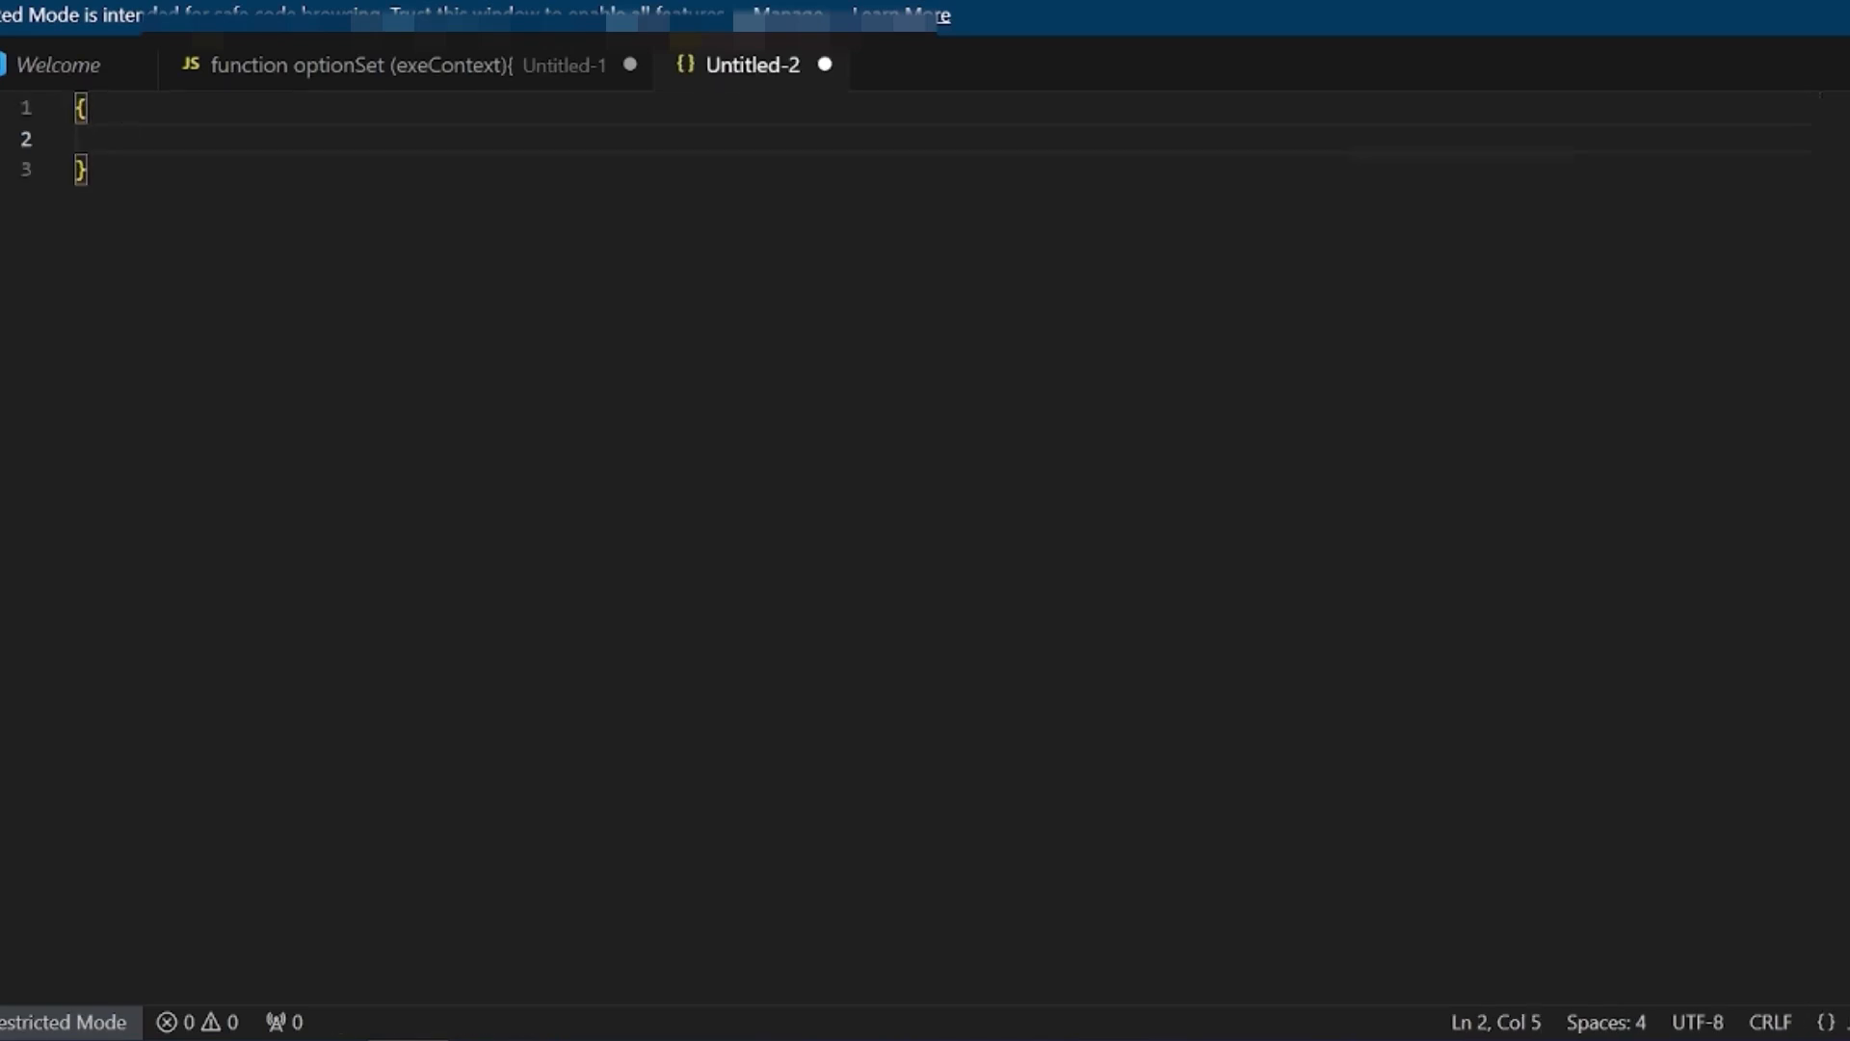
{"action": "type", "text": "\"email"}
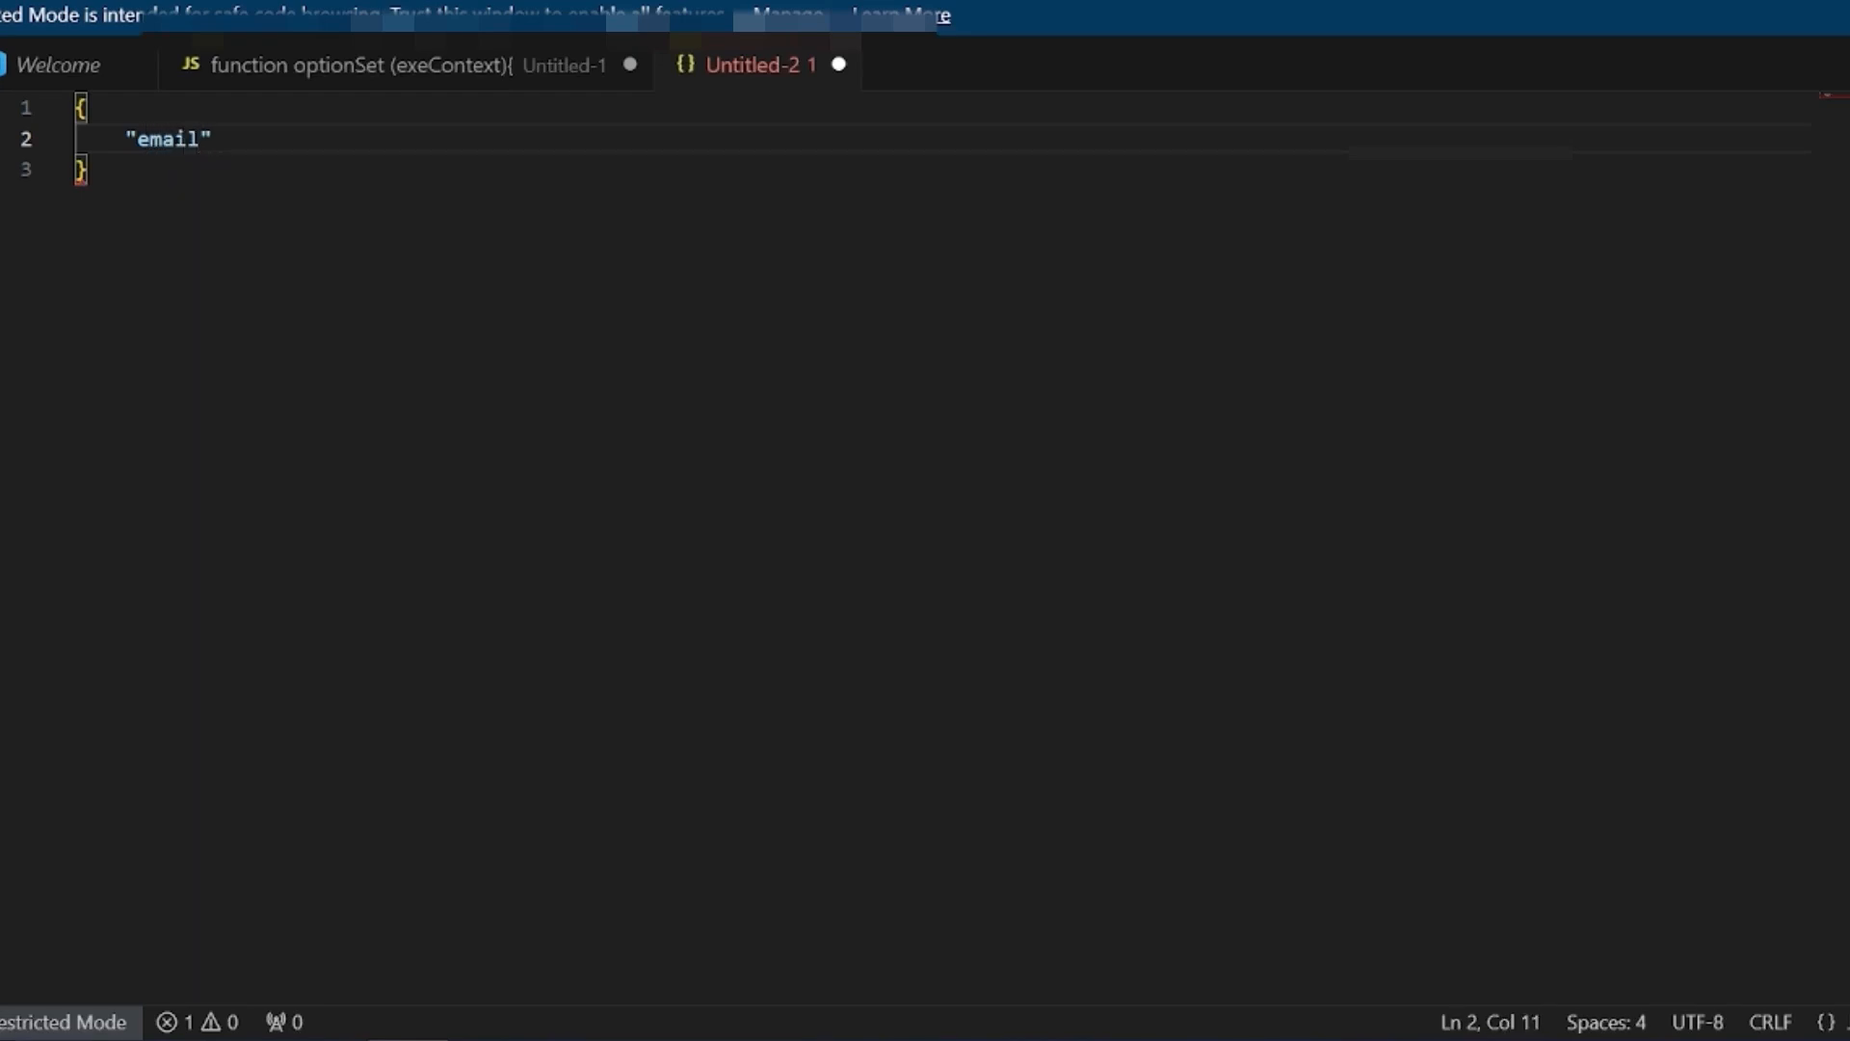
{"action": "type", "text": "_activity_parties"}
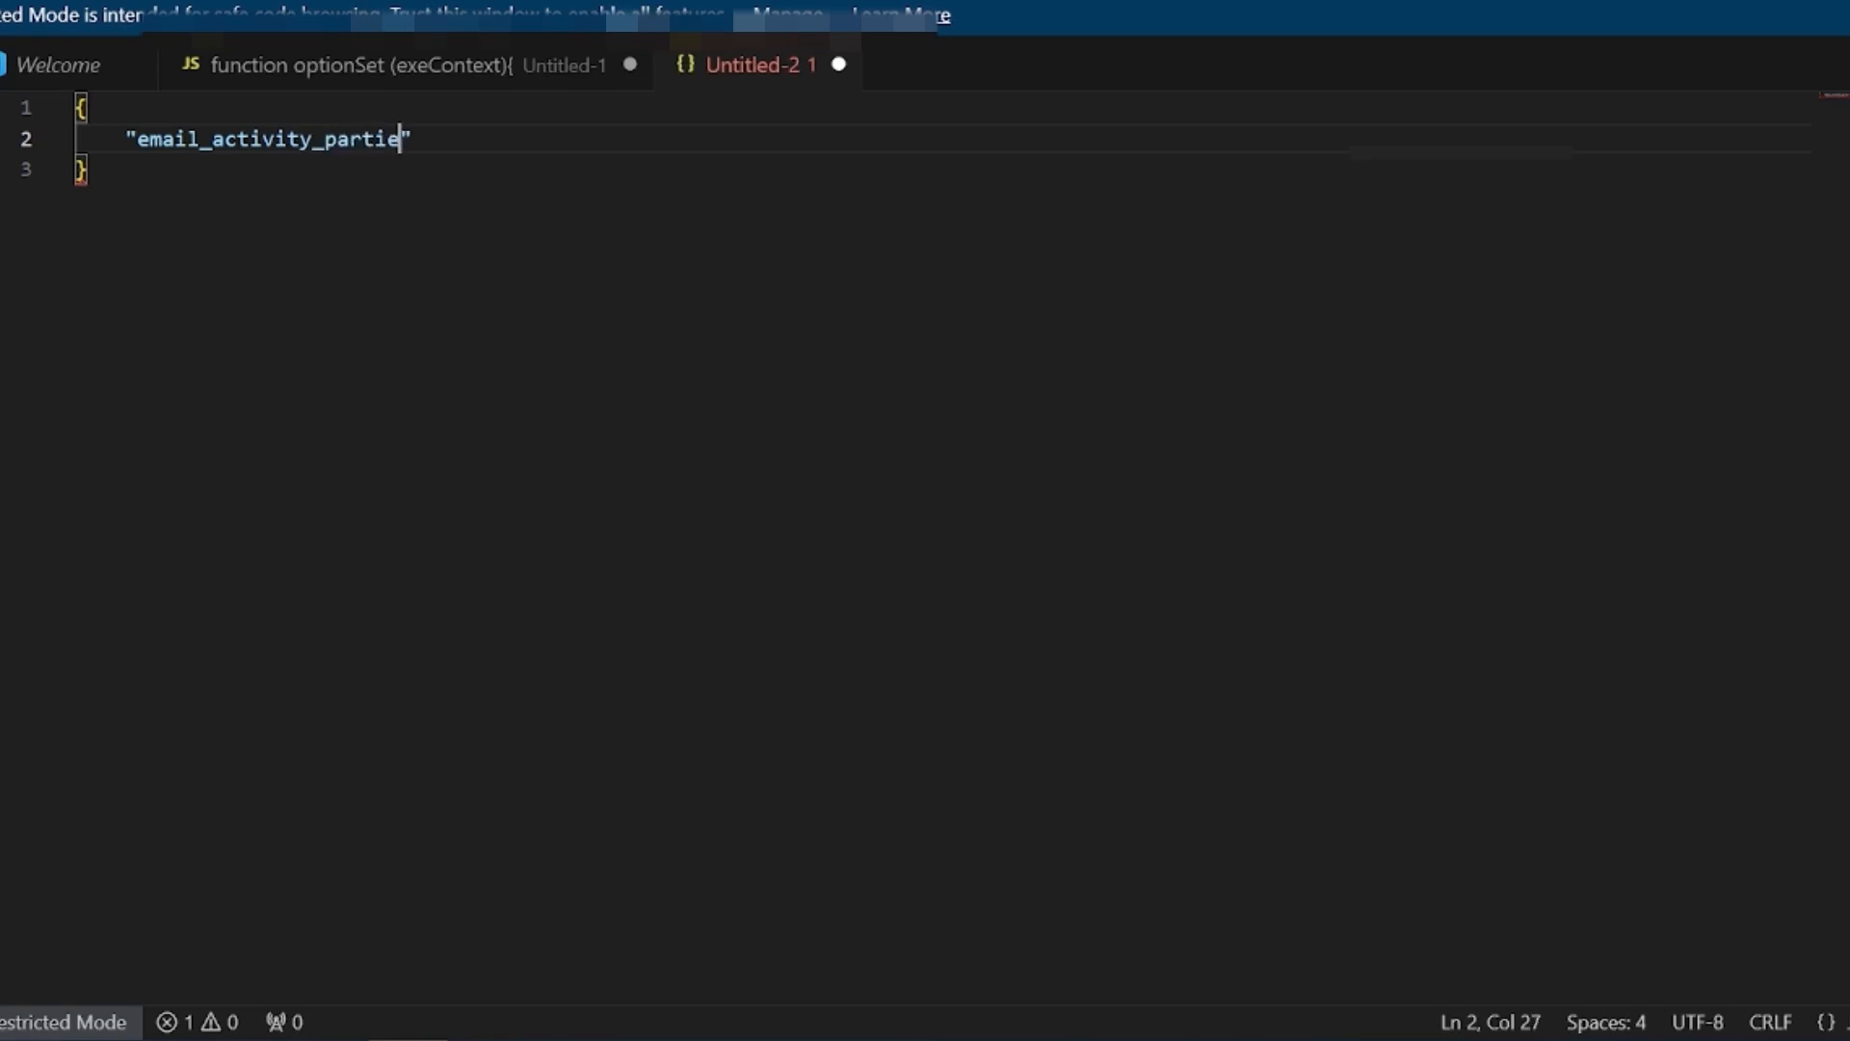
{"action": "type", "text": "\":"}
Give "email_activity_parties" an empty array below the key, with a blank line between its square brackets
{"action": "key", "text": "Return"}
{"action": "type", "text": "{}"}
{"action": "key", "text": "BackSpace"}
{"action": "key", "text": "BackSpace"}
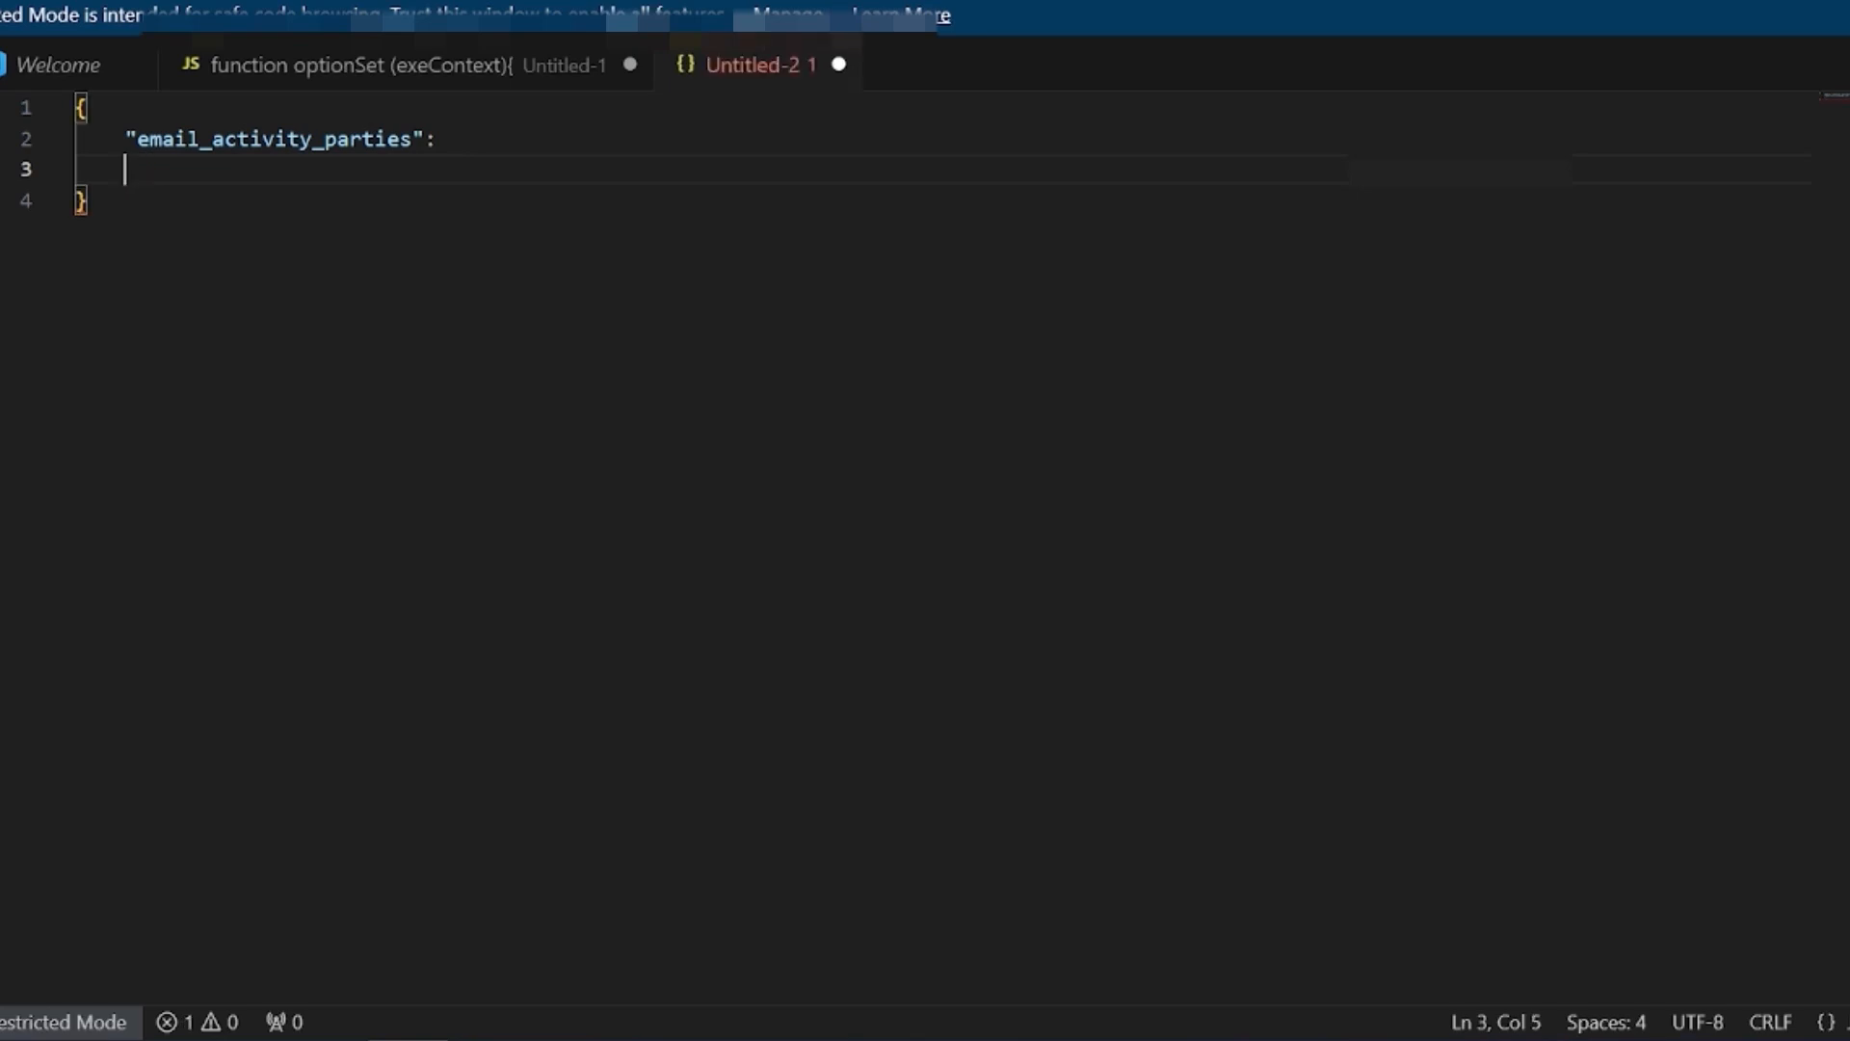
{"action": "type", "text": "[]"}
{"action": "key", "text": "Left"}
{"action": "key", "text": "Return"}
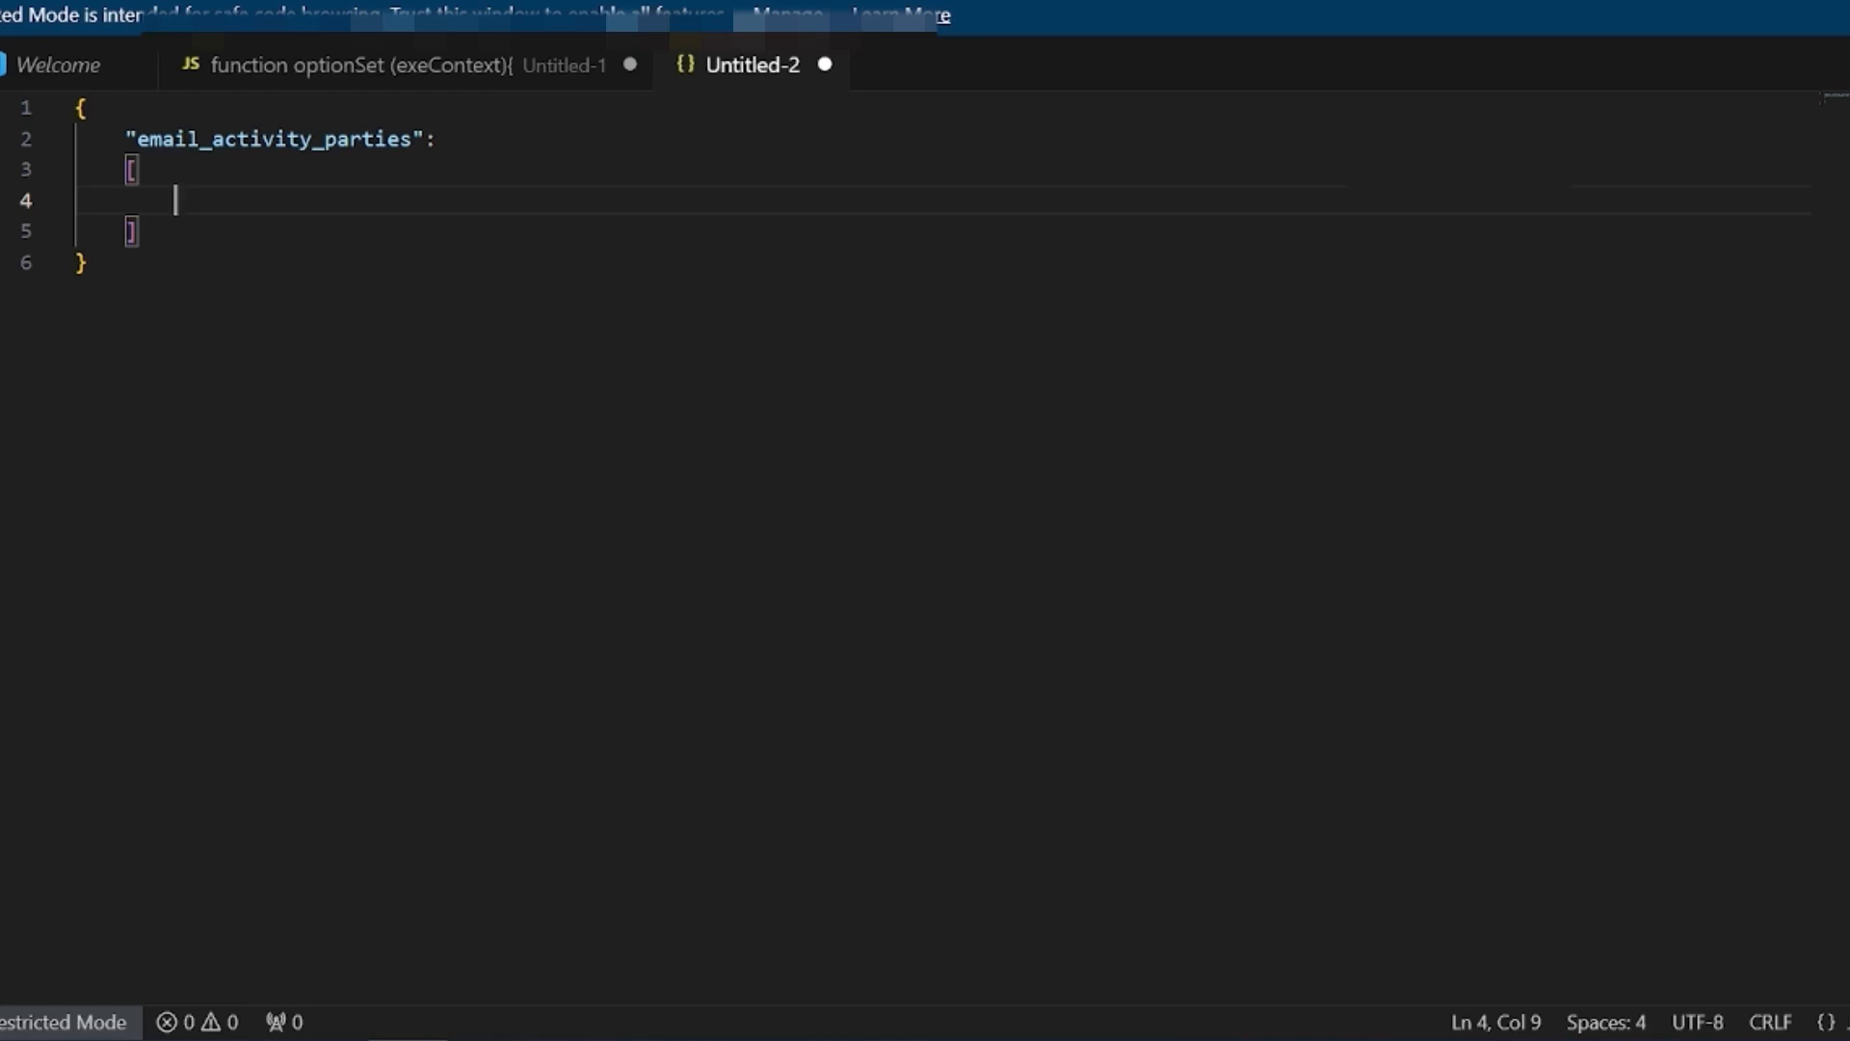
Add an object inside the array with the property "participationtypemask" : 1 on its own line
{"action": "type", "text": "{}"}
{"action": "key", "text": "Left"}
{"action": "key", "text": "Return"}
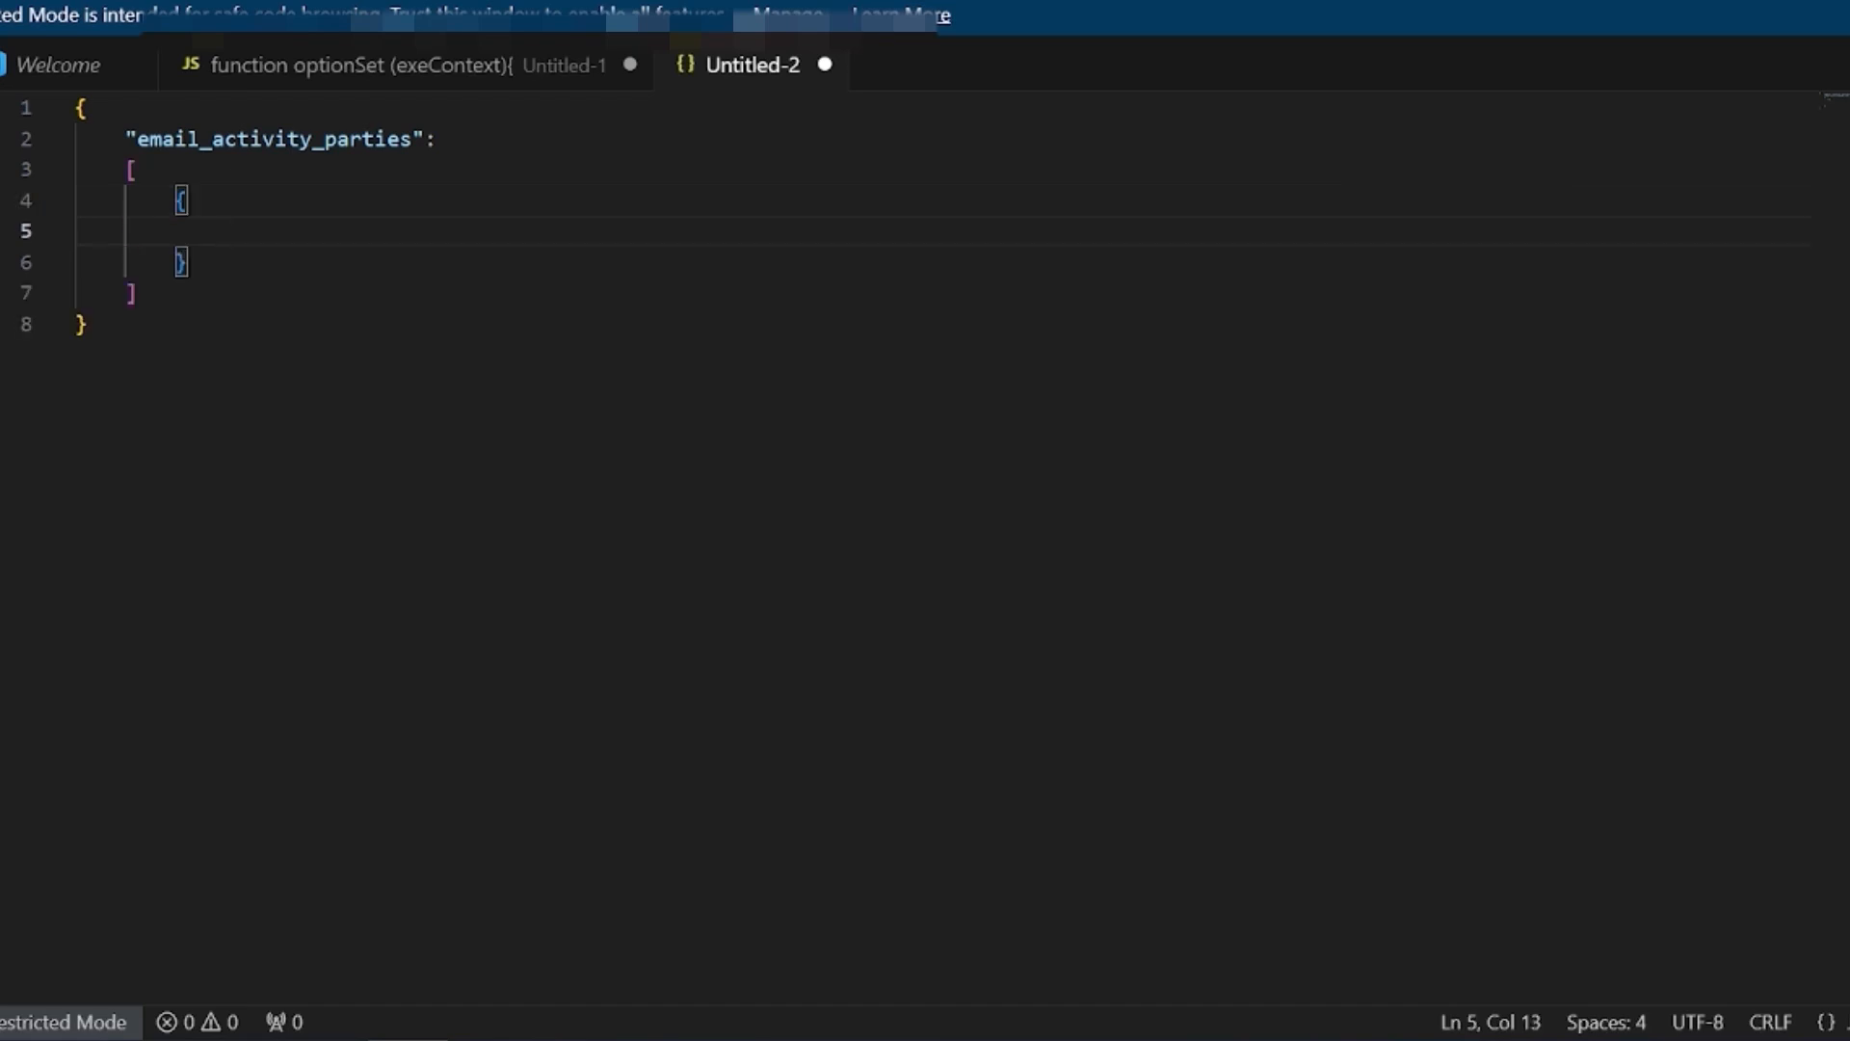
{"action": "type", "text": "\""}
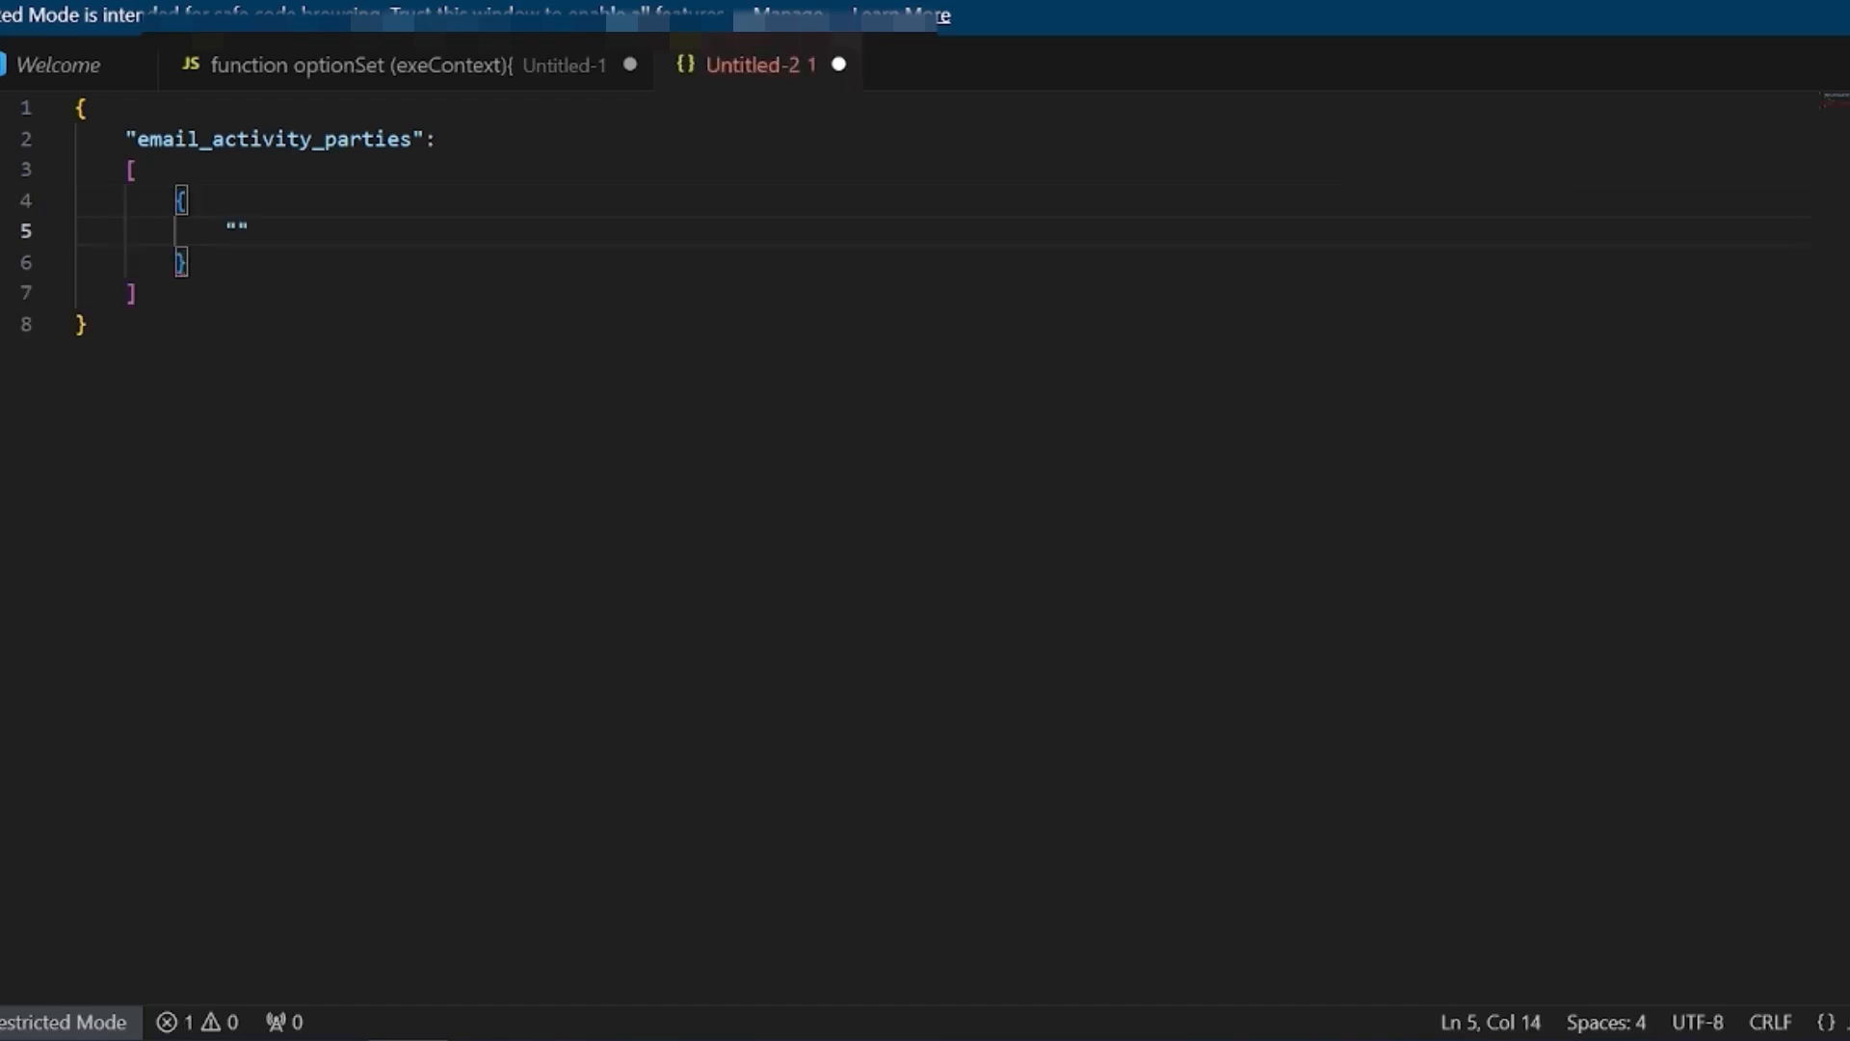
{"action": "type", "text": "parti"}
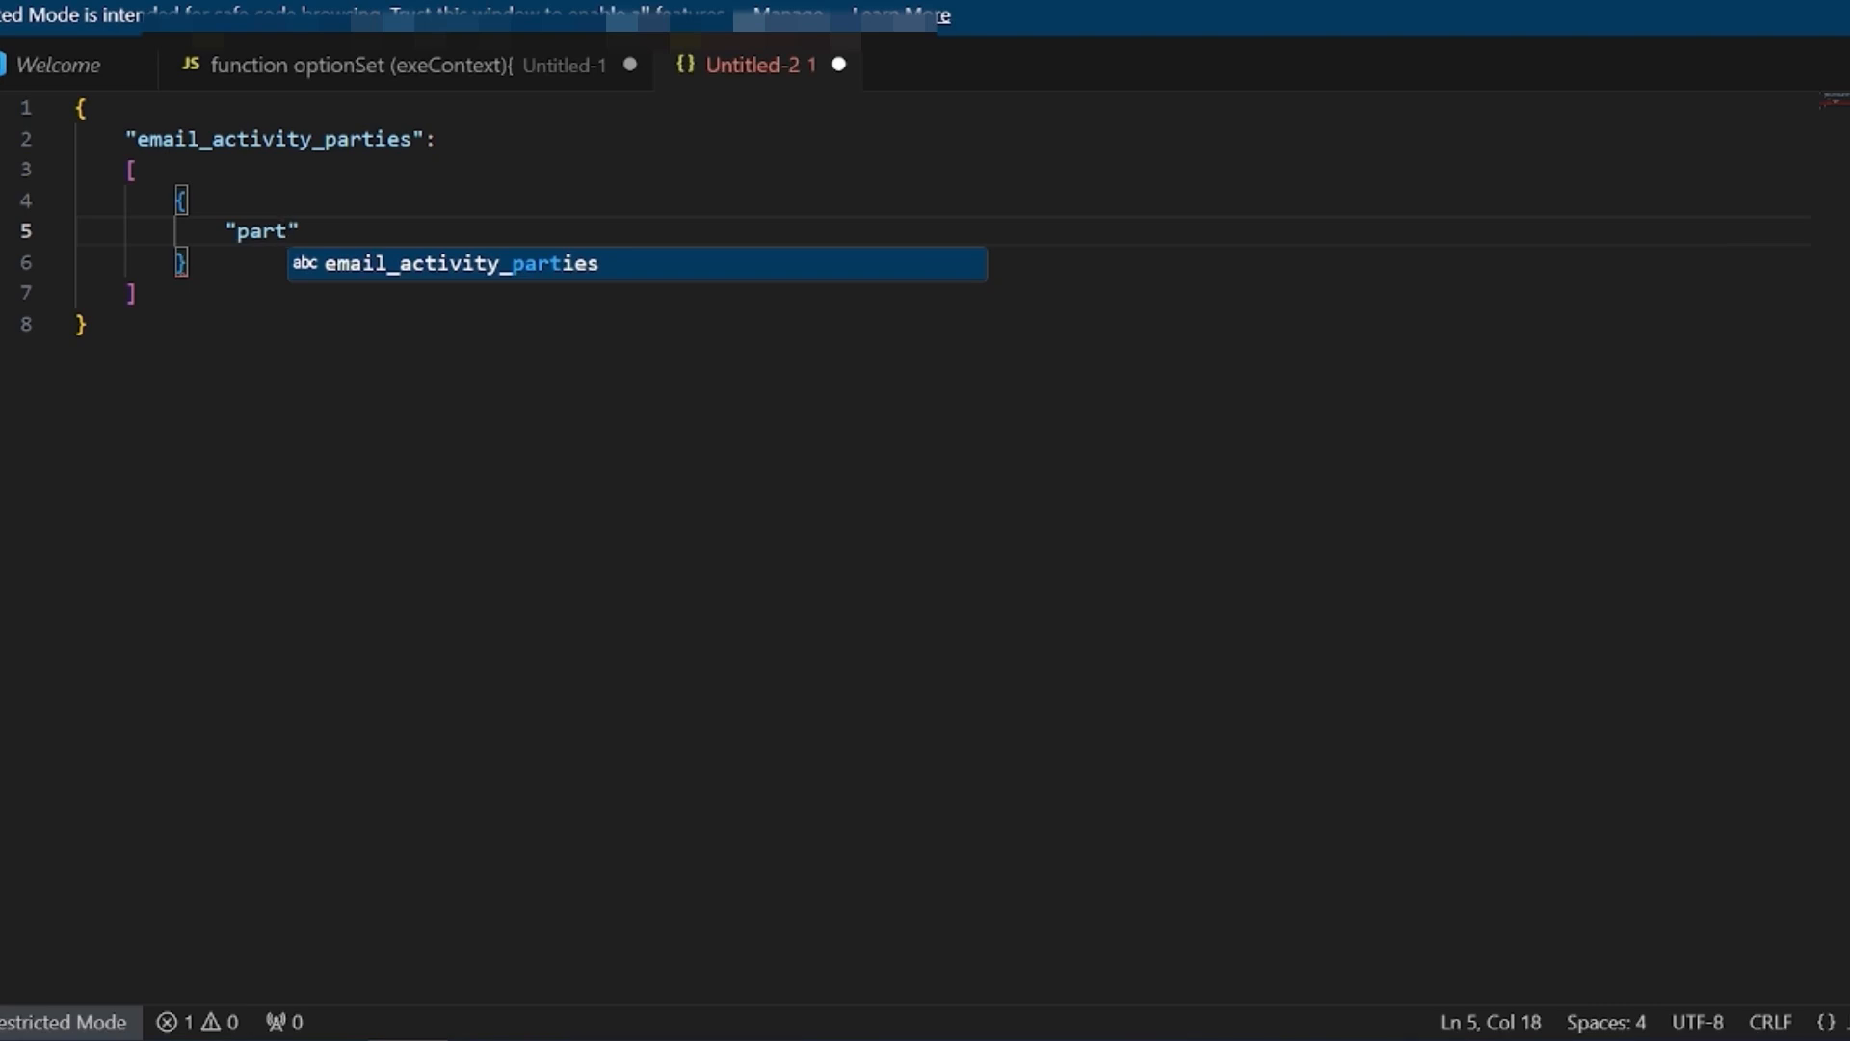
{"action": "type", "text": "cipationty"}
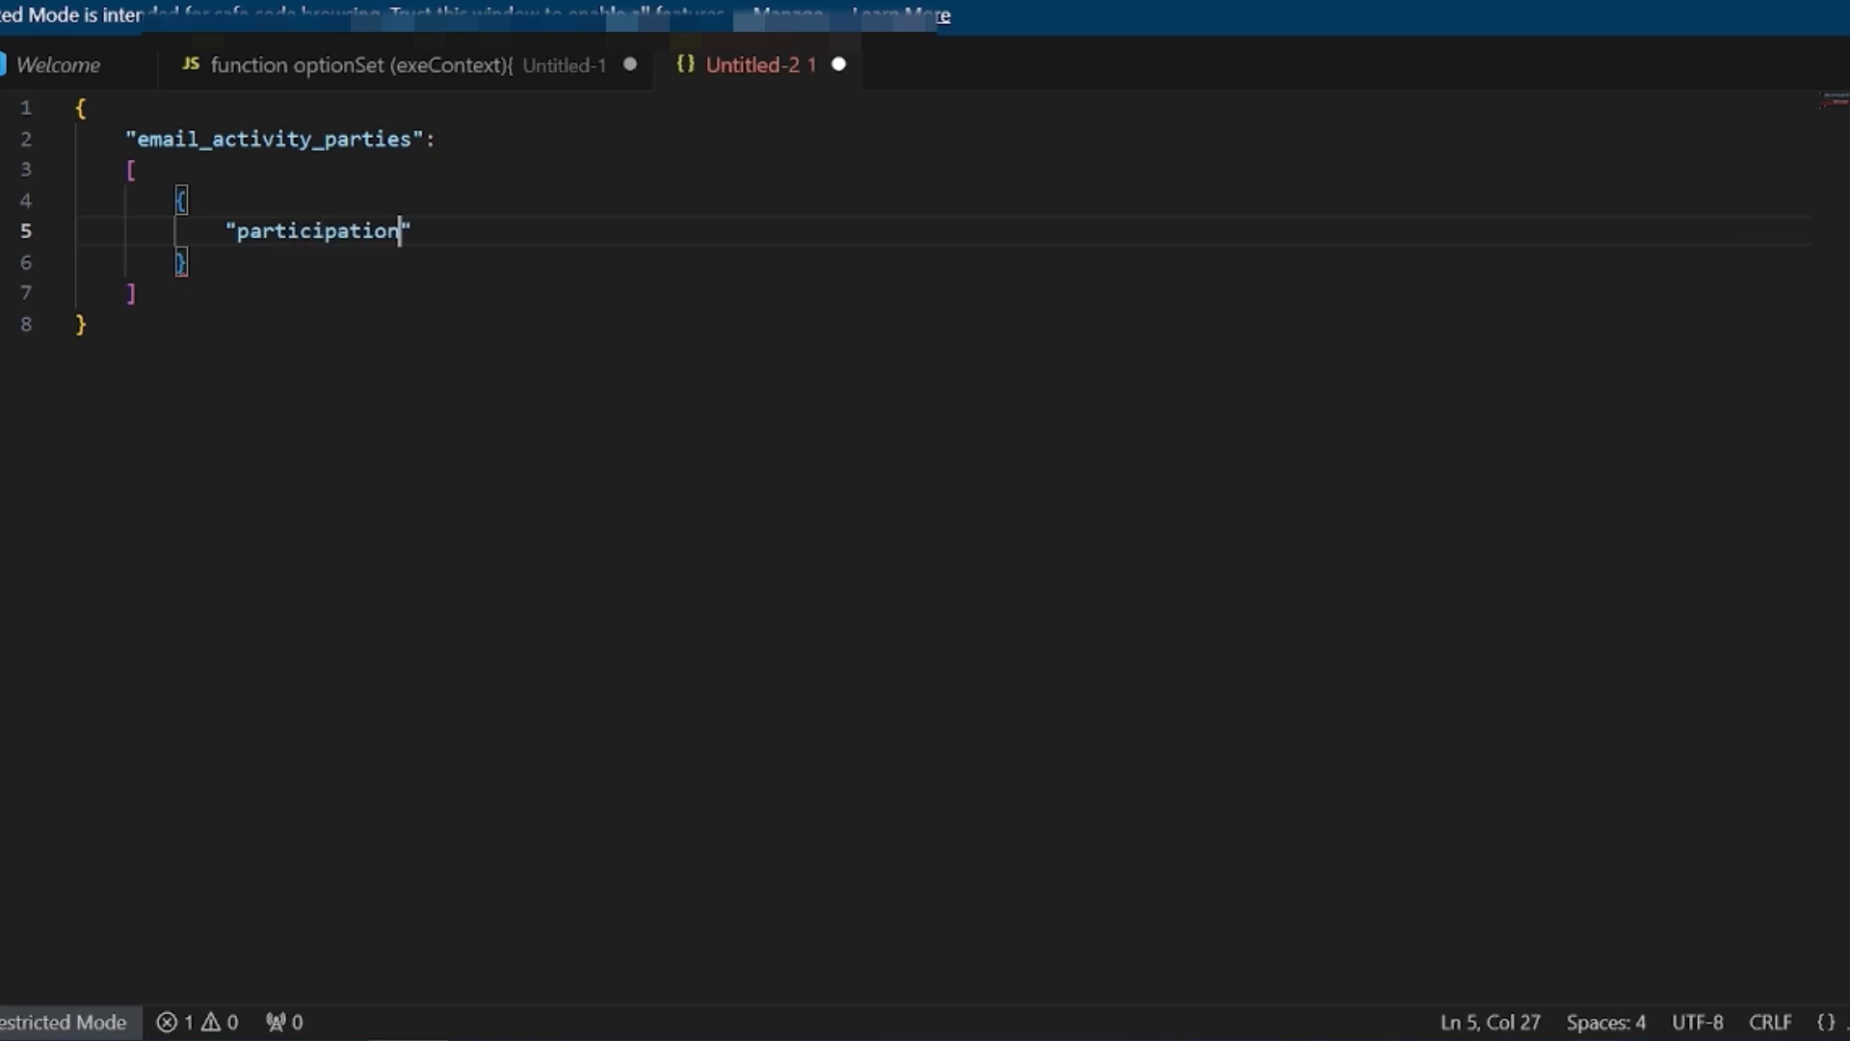
{"action": "type", "text": "pemask\""}
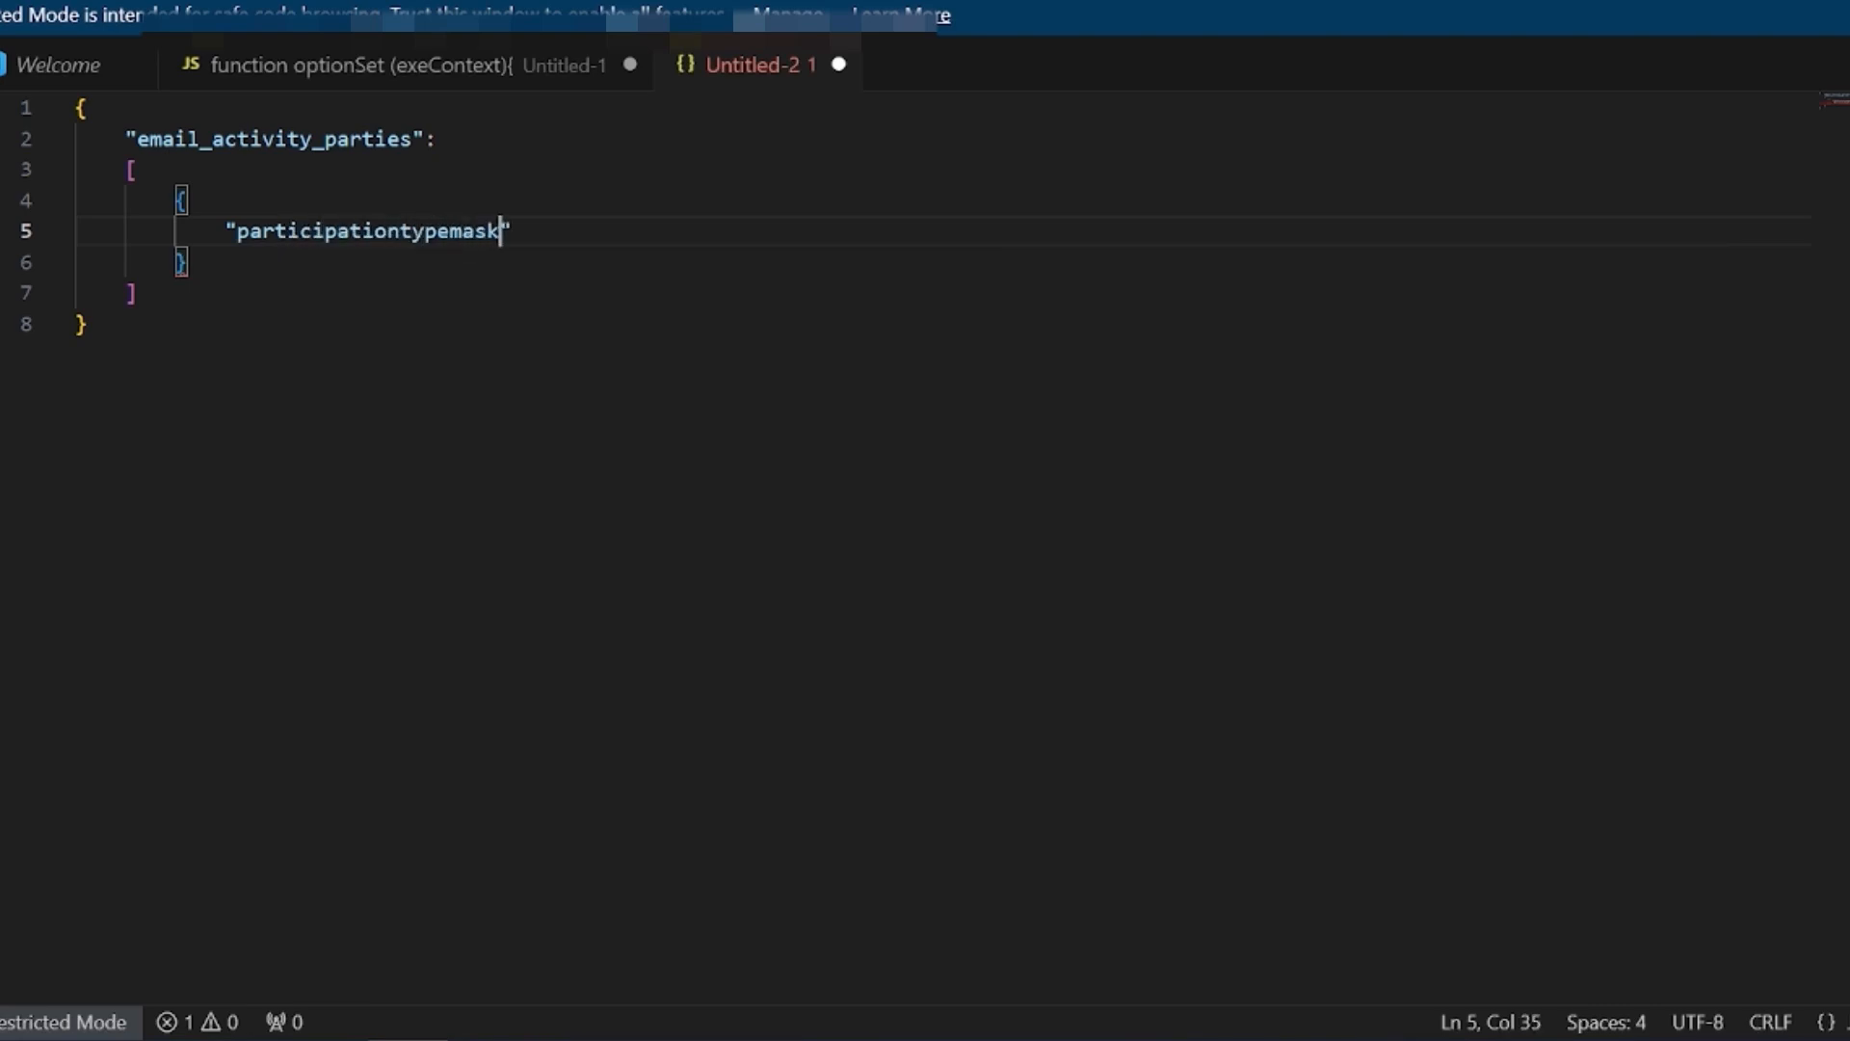
{"action": "type", "text": " : 1"}
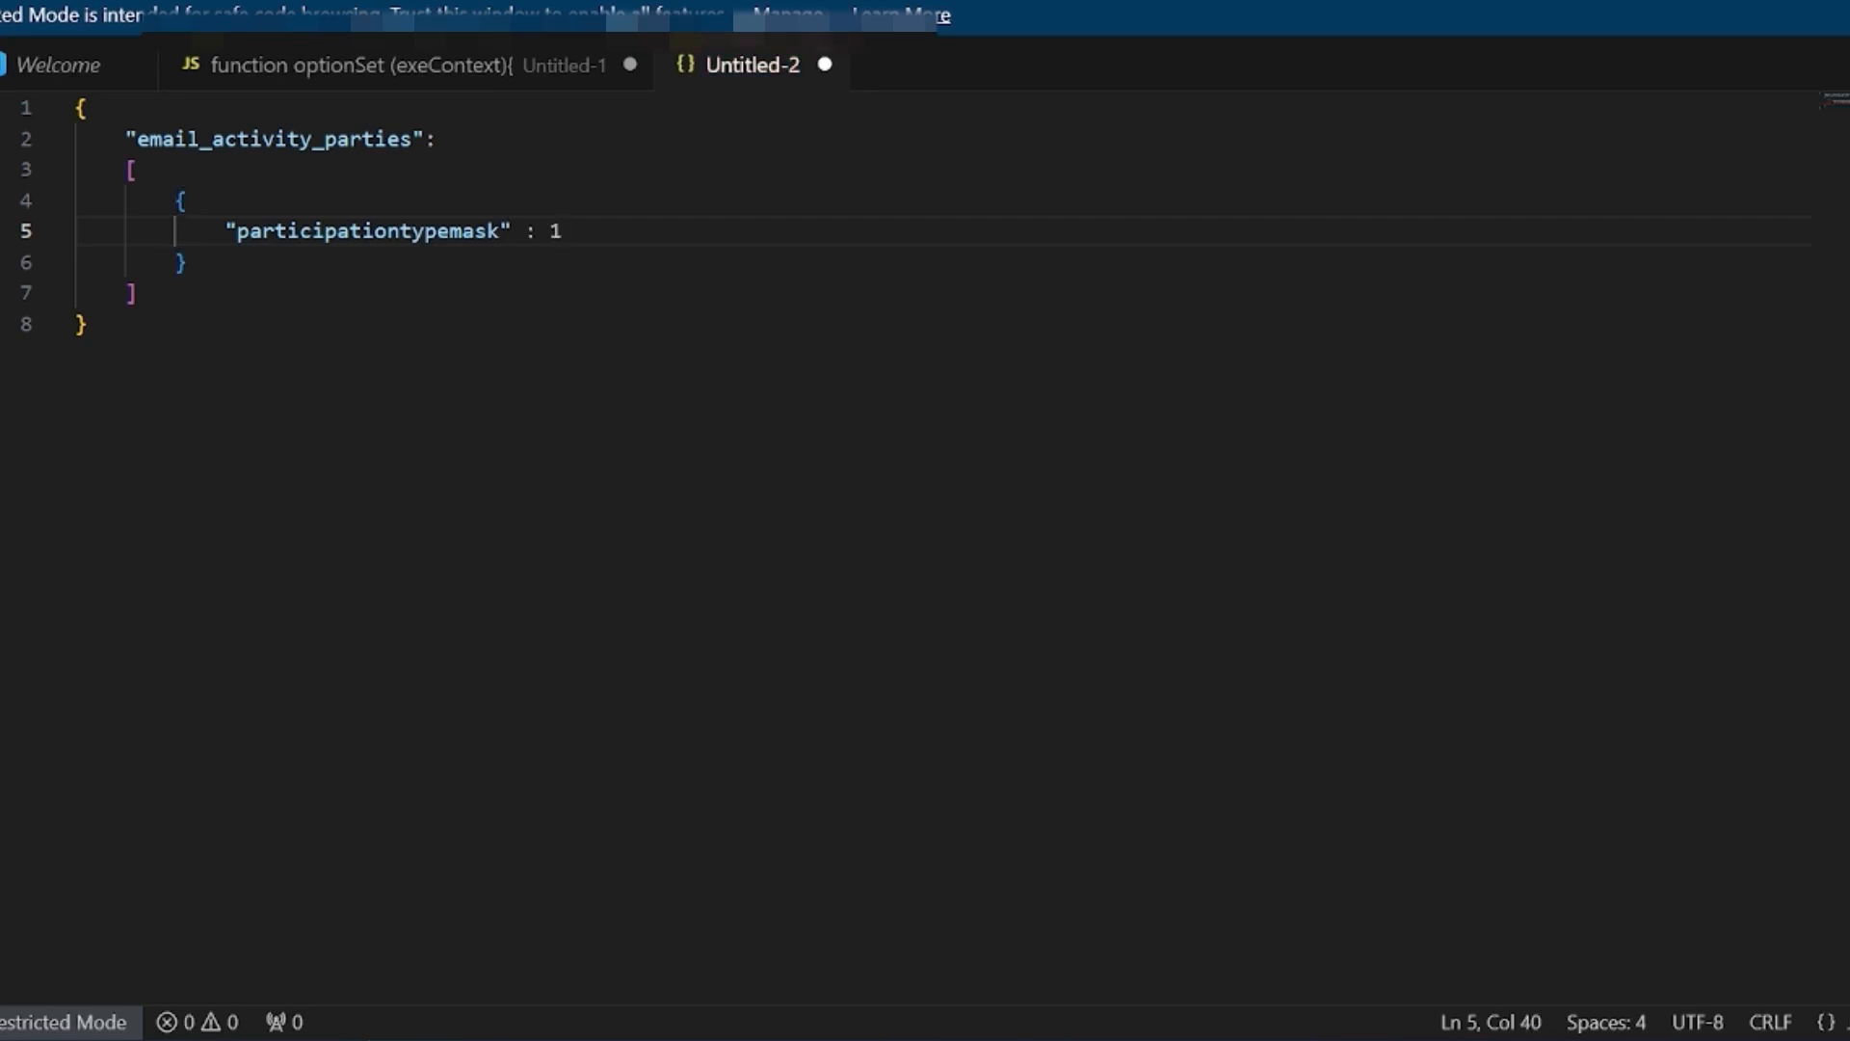
{"action": "type", "text": ","}
{"action": "key", "text": "Return"}
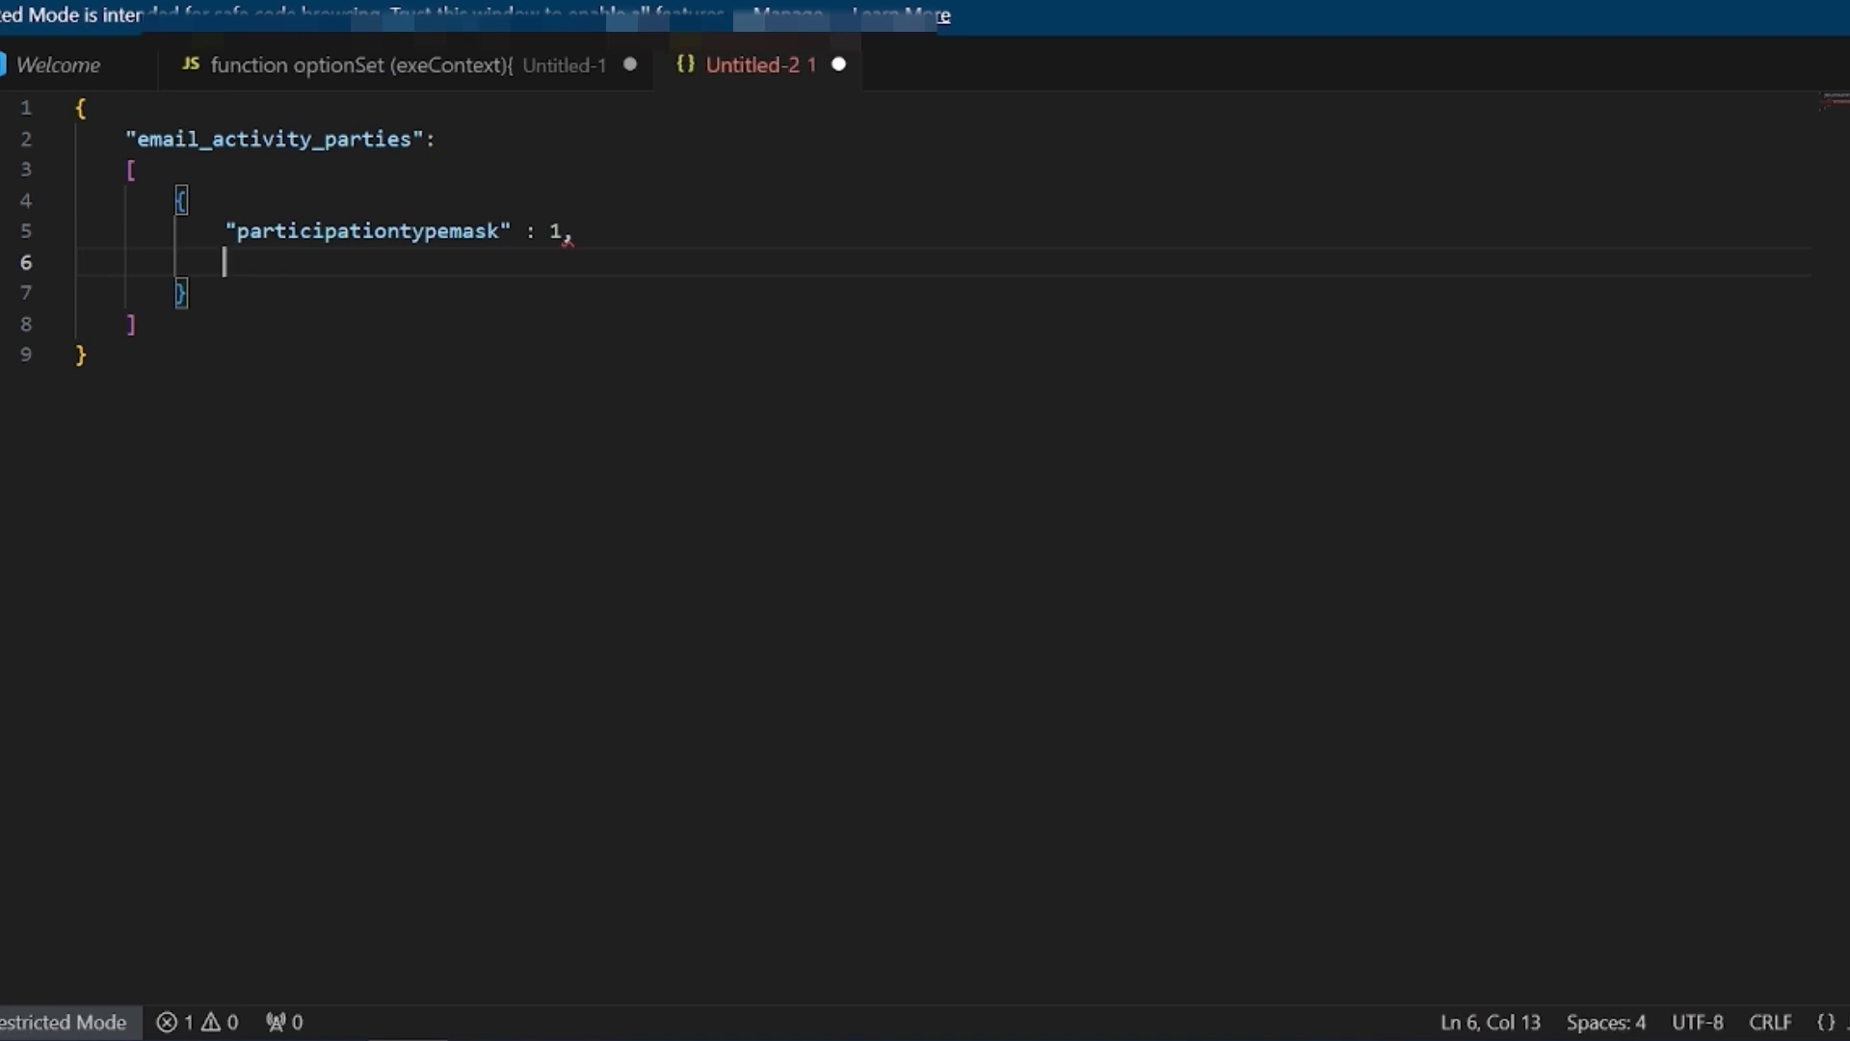
{"action": "type", "text": "\"\""}
{"action": "key", "text": "Left"}
{"action": "type", "text": "party@odata"}
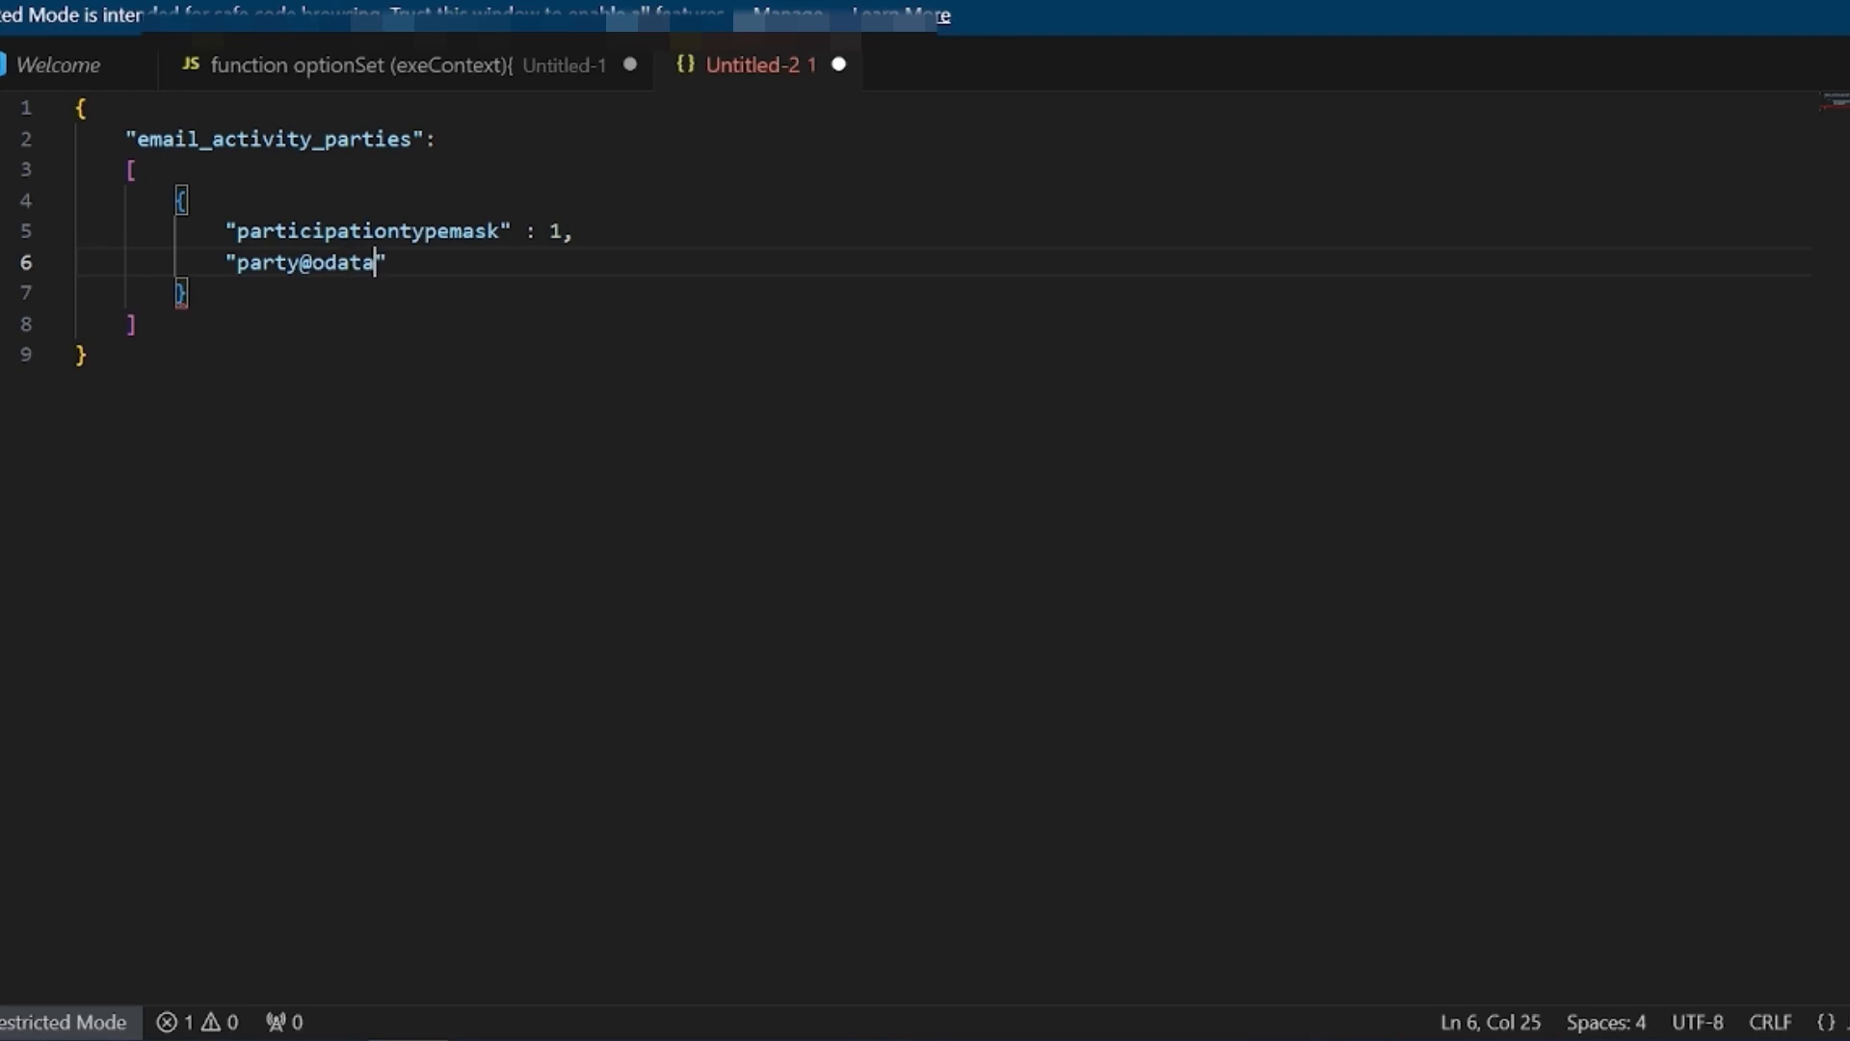
{"action": "type", "text": ".bind"}
{"action": "type", "text": "\" : "}
{"action": "type", "text": "\"sya\""}
{"action": "key", "text": "Left"}
{"action": "type", "text": "sya"}
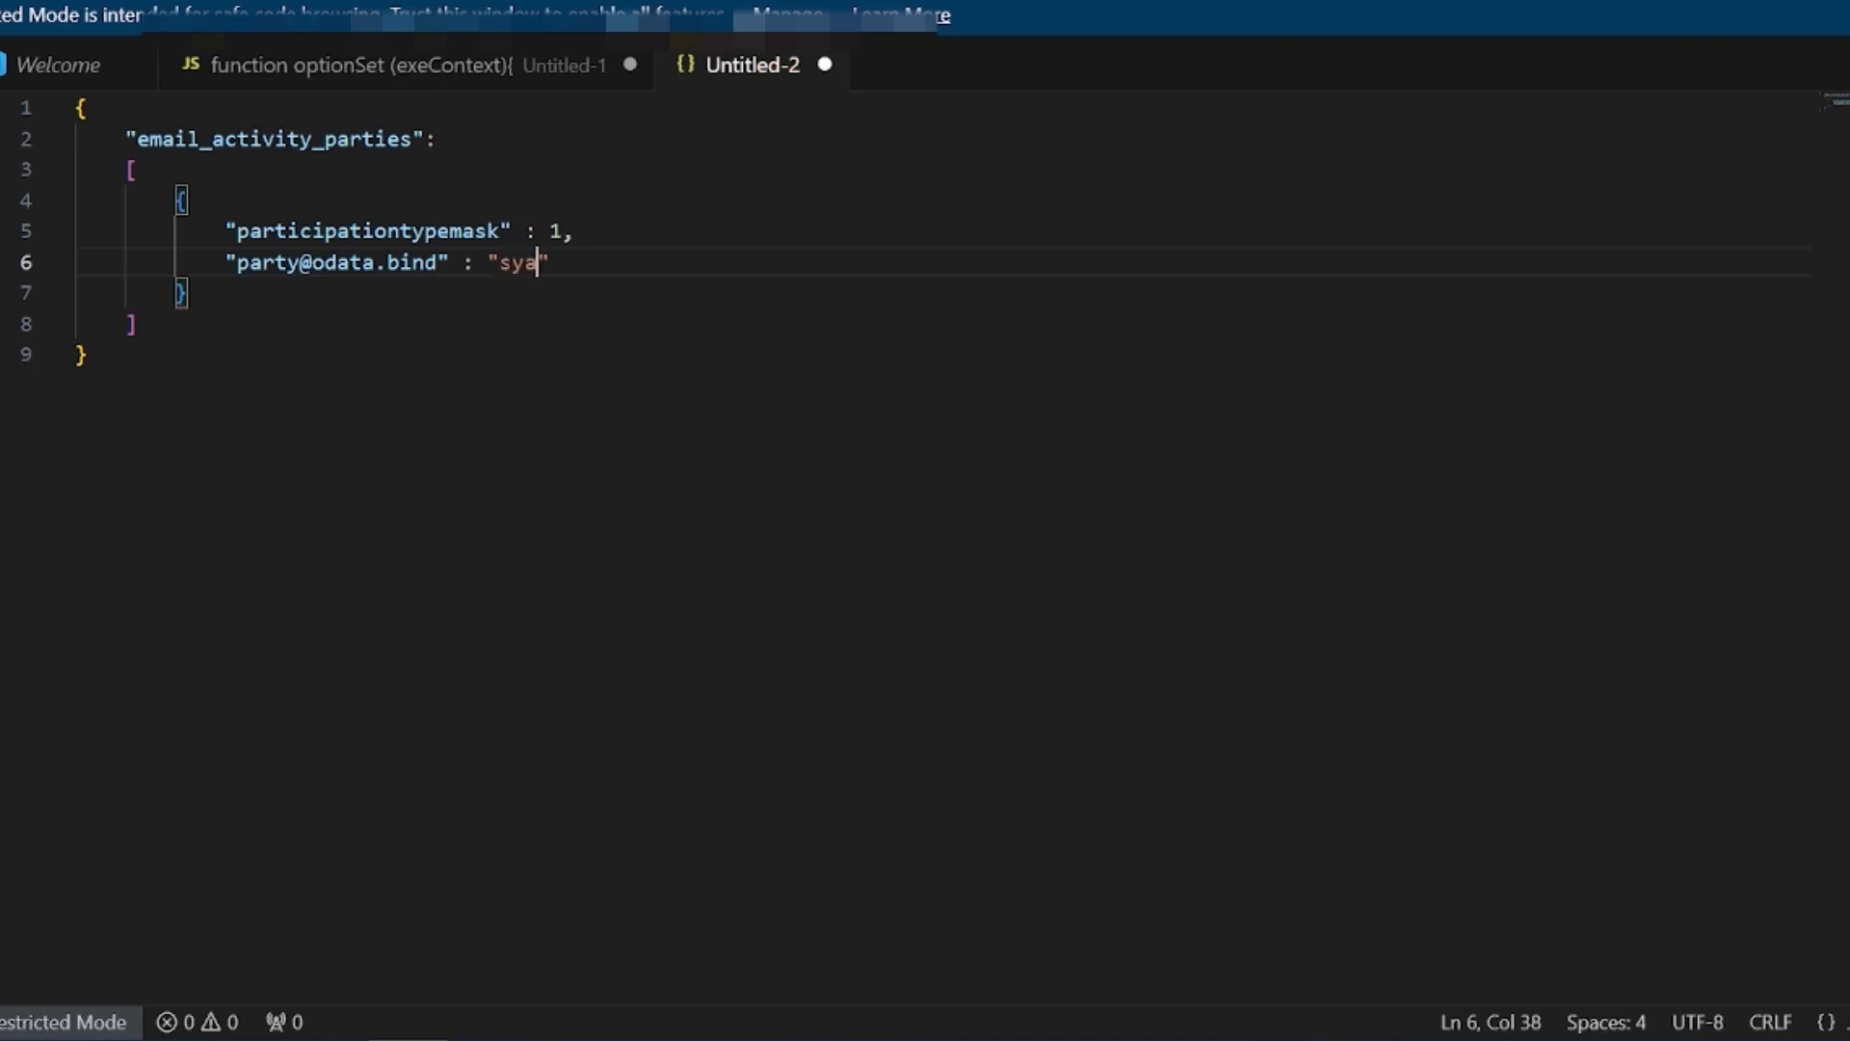
{"action": "key", "text": "BackSpace"}
{"action": "type", "text": "stemusers()"}
{"action": "key", "text": "Right"}
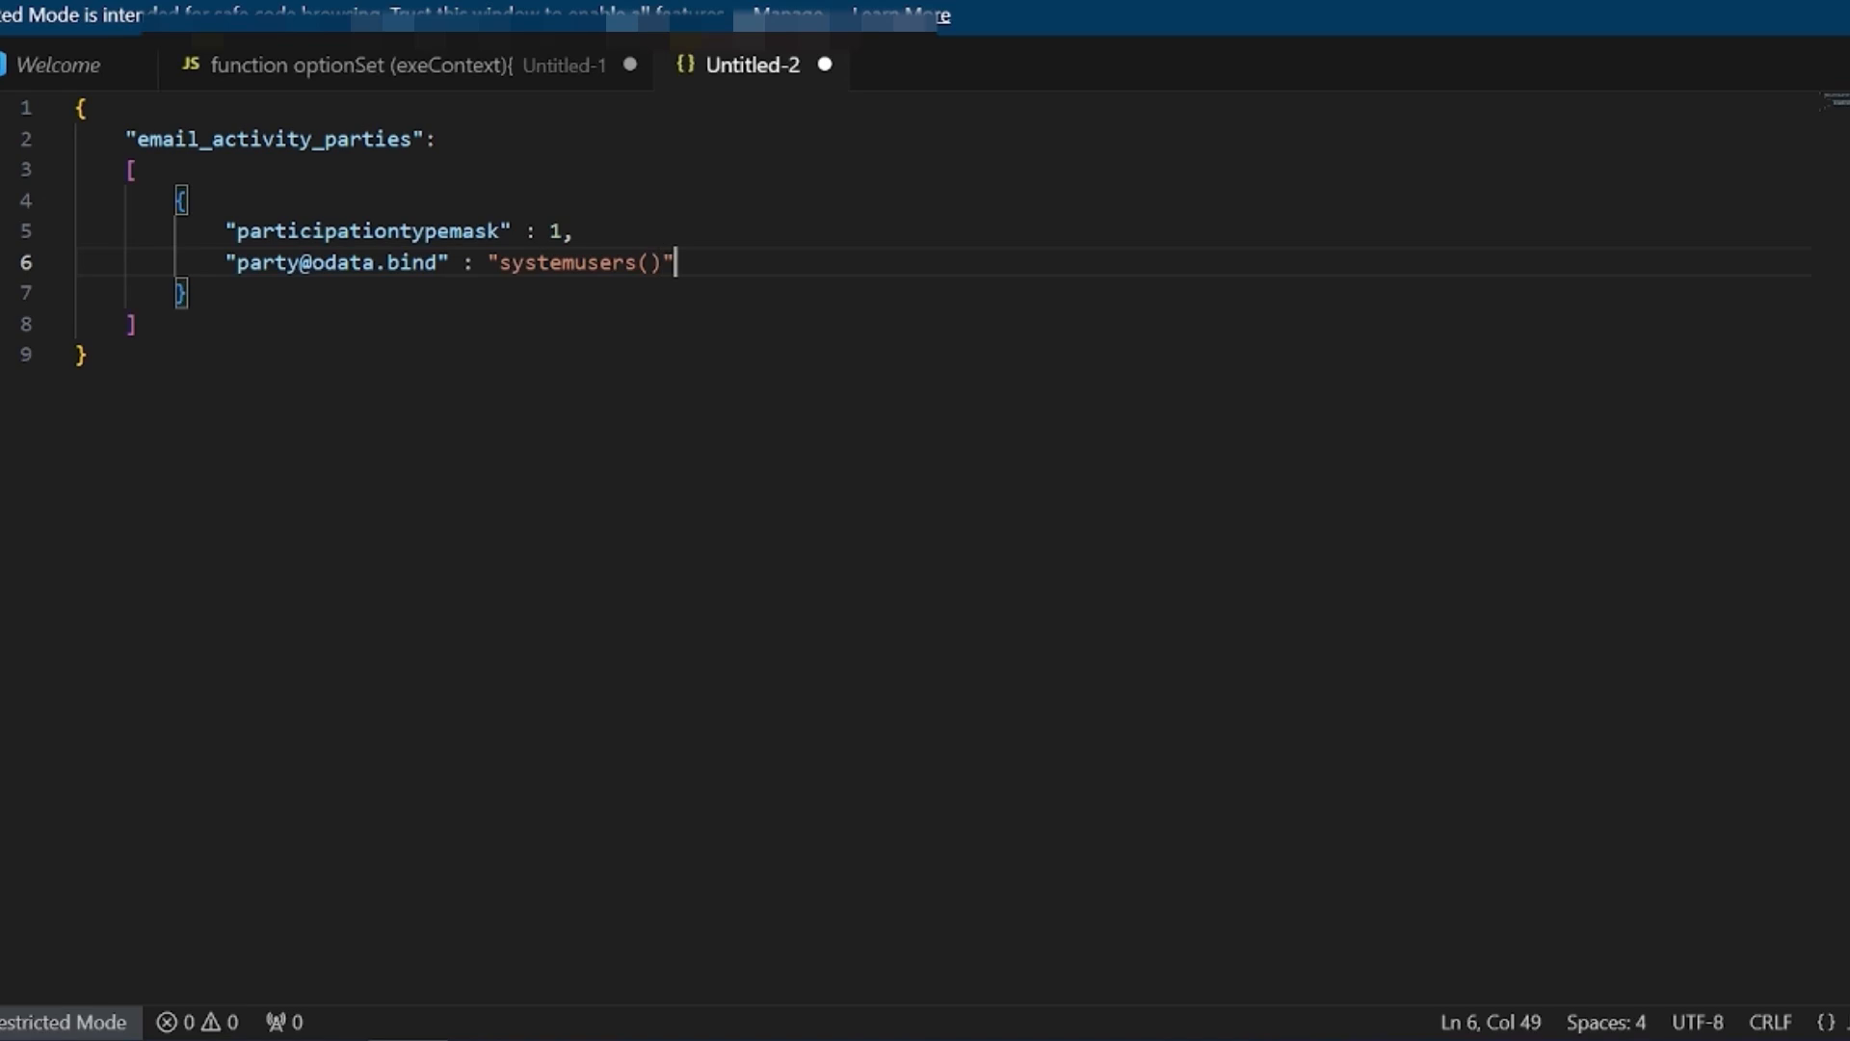
Add a comma after the first party object and start an empty second object below it
{"action": "key", "text": "Right"}
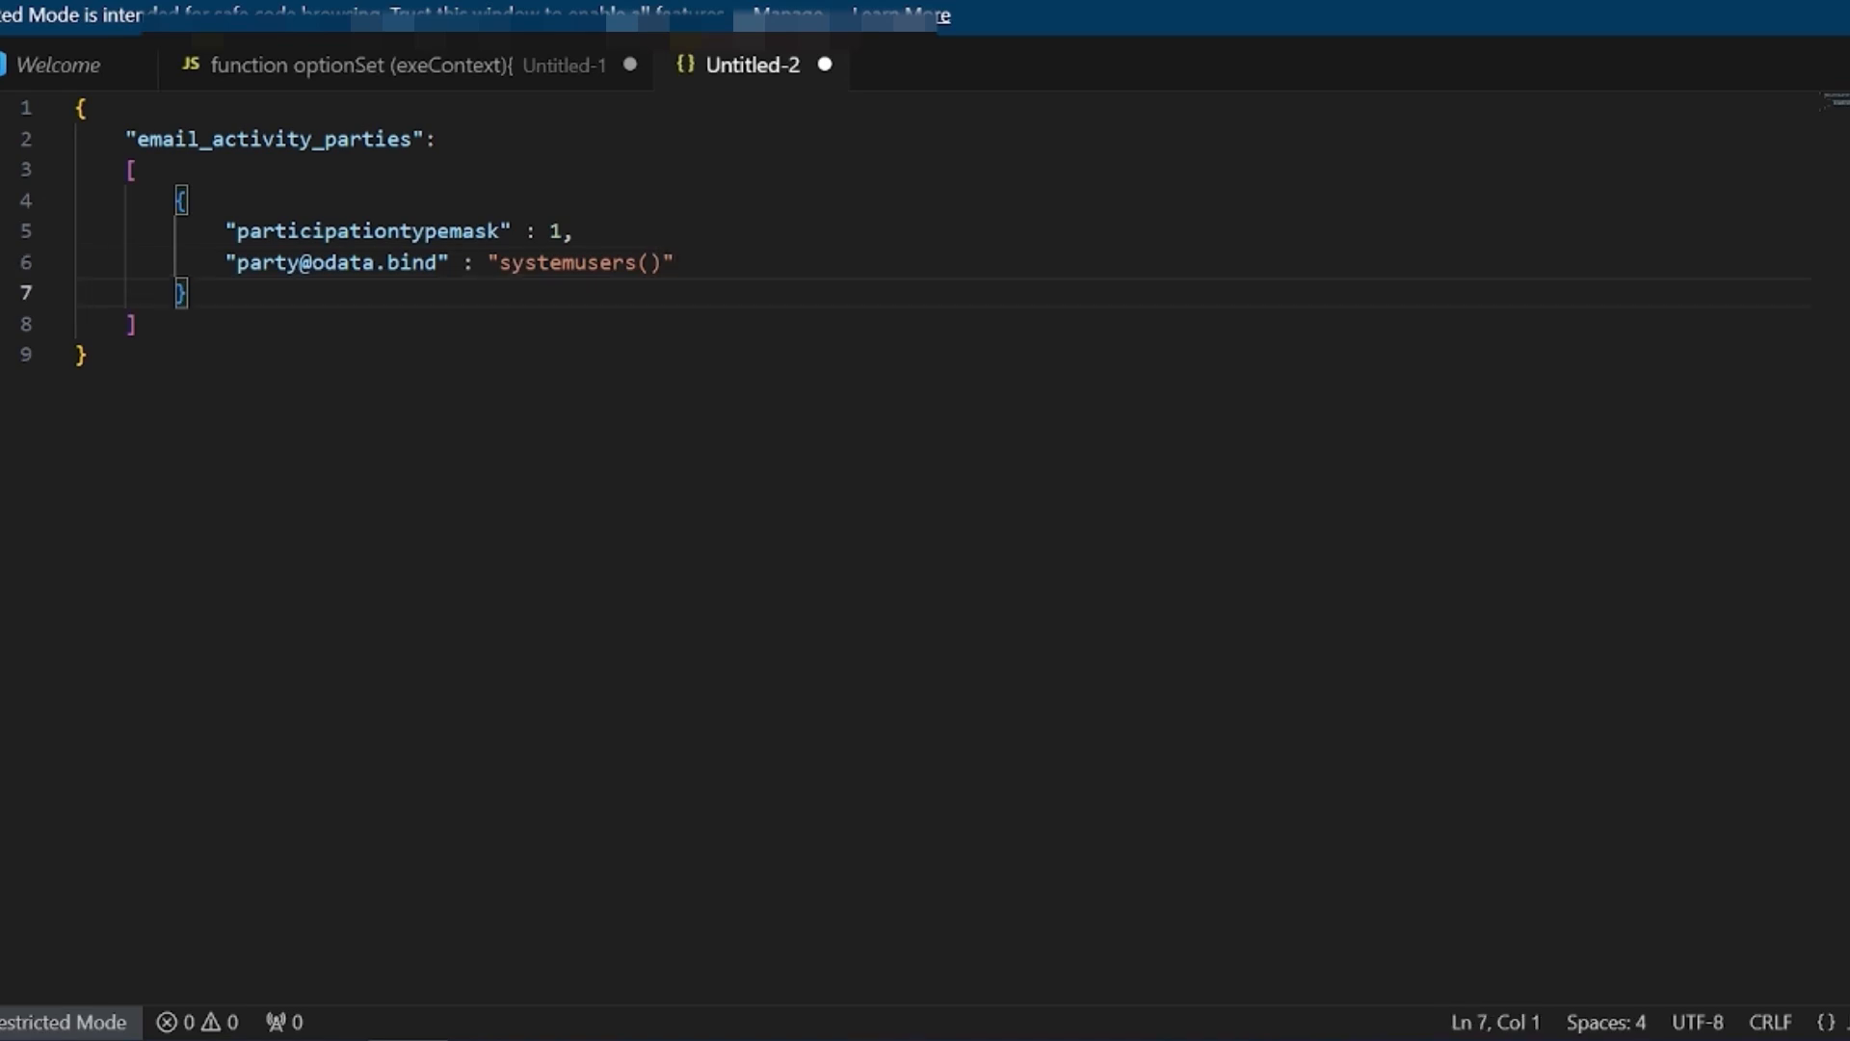
{"action": "key", "text": "End"}
{"action": "type", "text": ","}
{"action": "key", "text": "Return"}
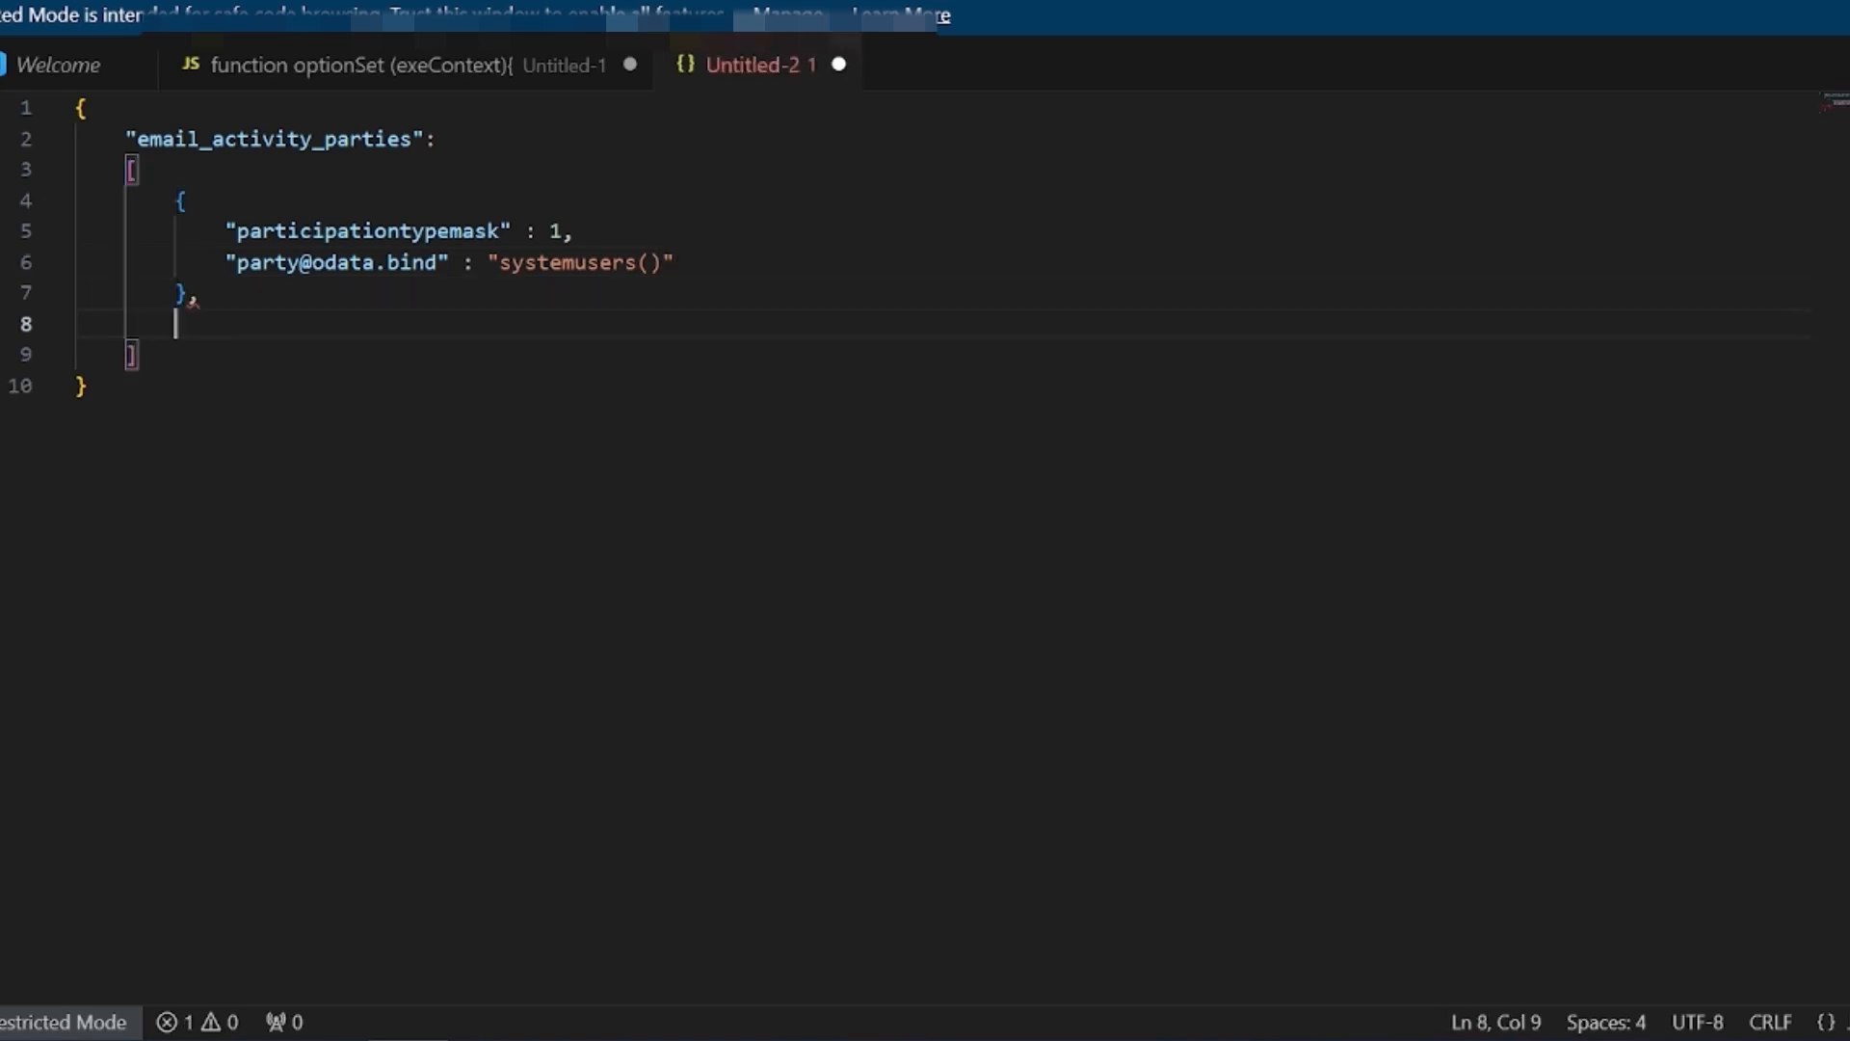
{"action": "type", "text": "{"}
{"action": "key", "text": "Return"}
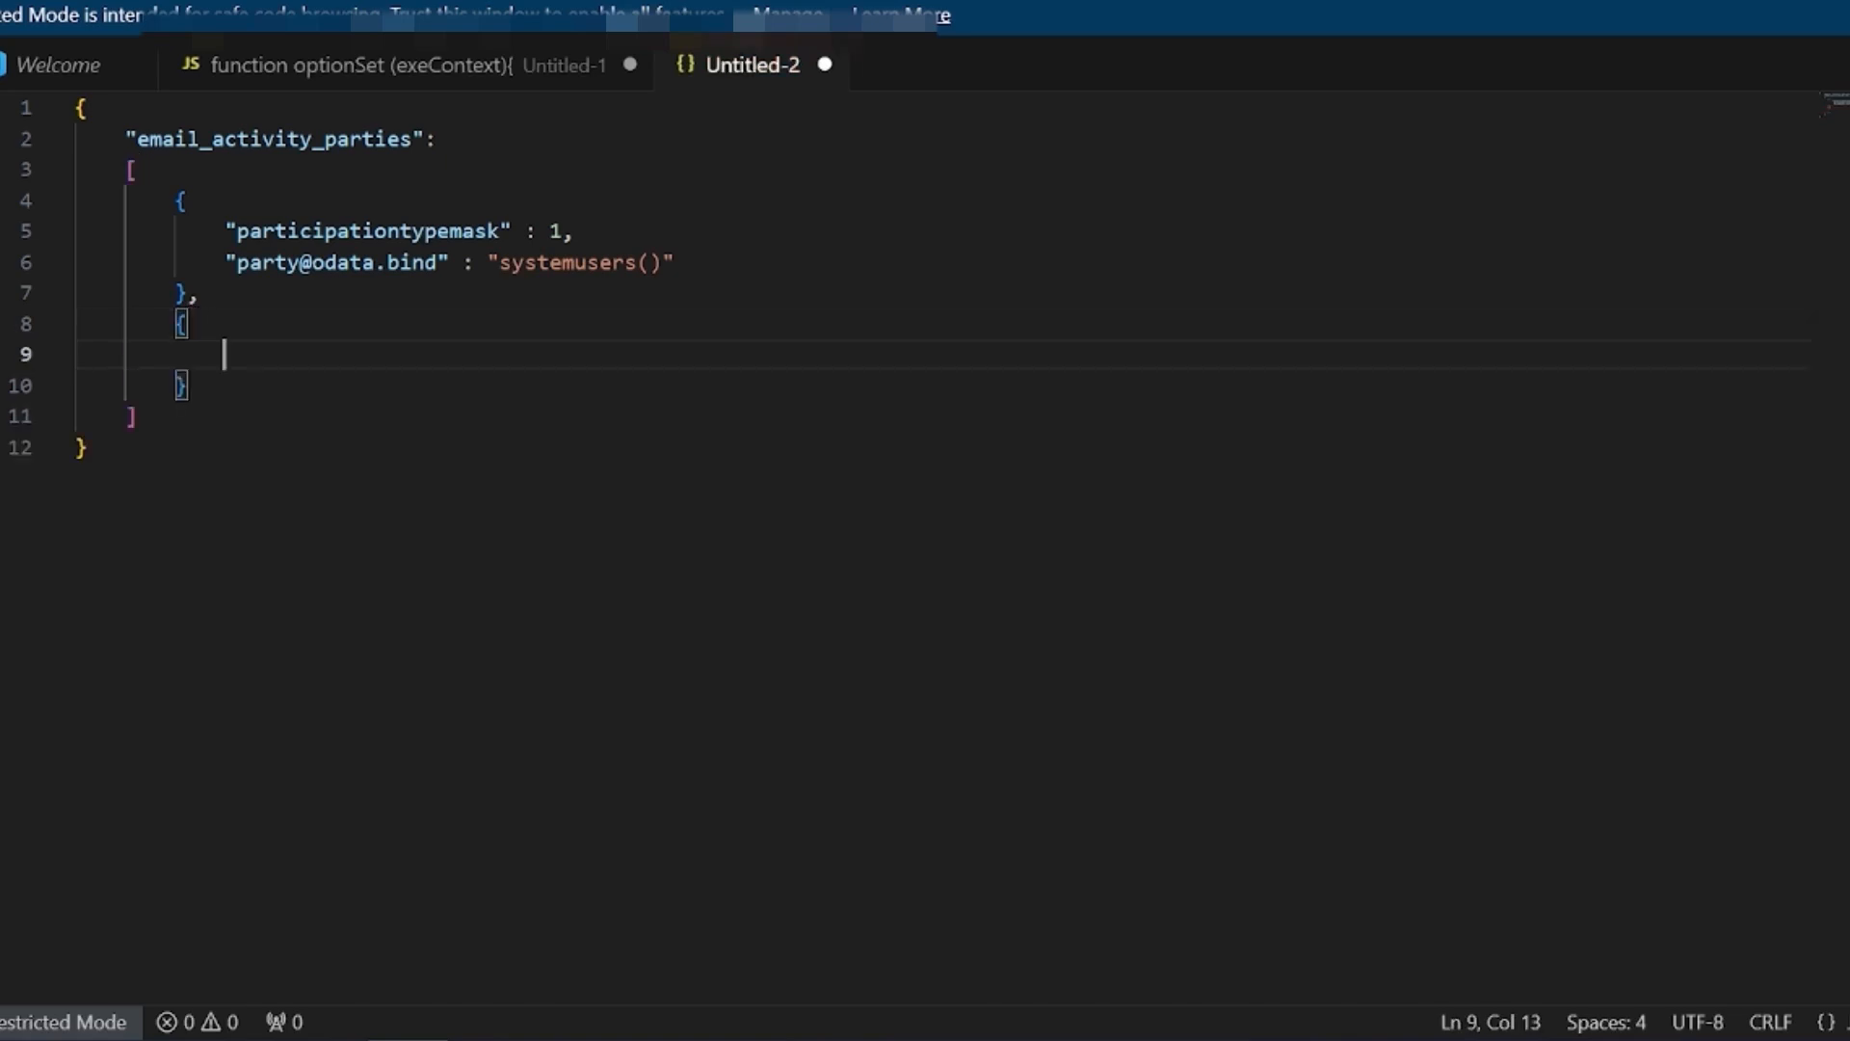
Copy the first object's two properties into the second object and set its participationtypemask to 2
{"action": "left_click_drag", "start_coordinate": [77, 293], "coordinate": [224, 232]}
{"action": "key", "text": "ctrl+c"}
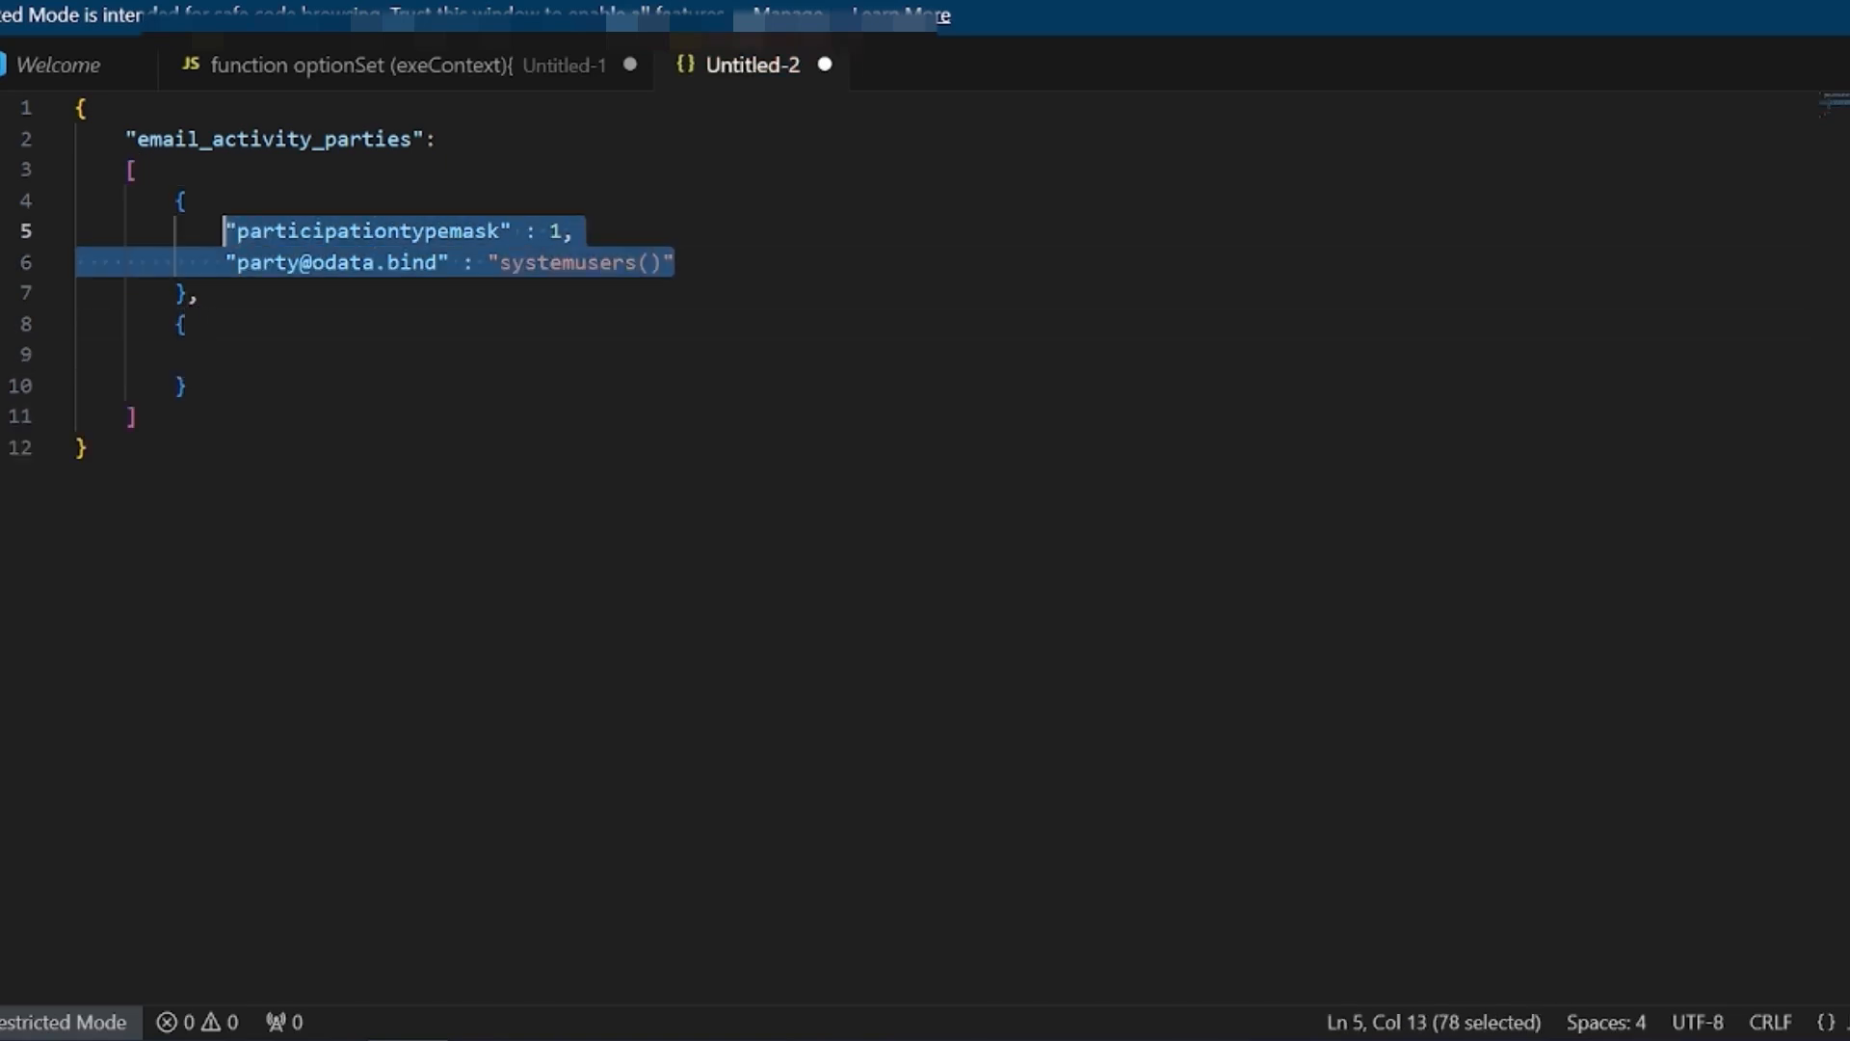
{"action": "left_click", "coordinate": [189, 324]}
{"action": "key", "text": "Return"}
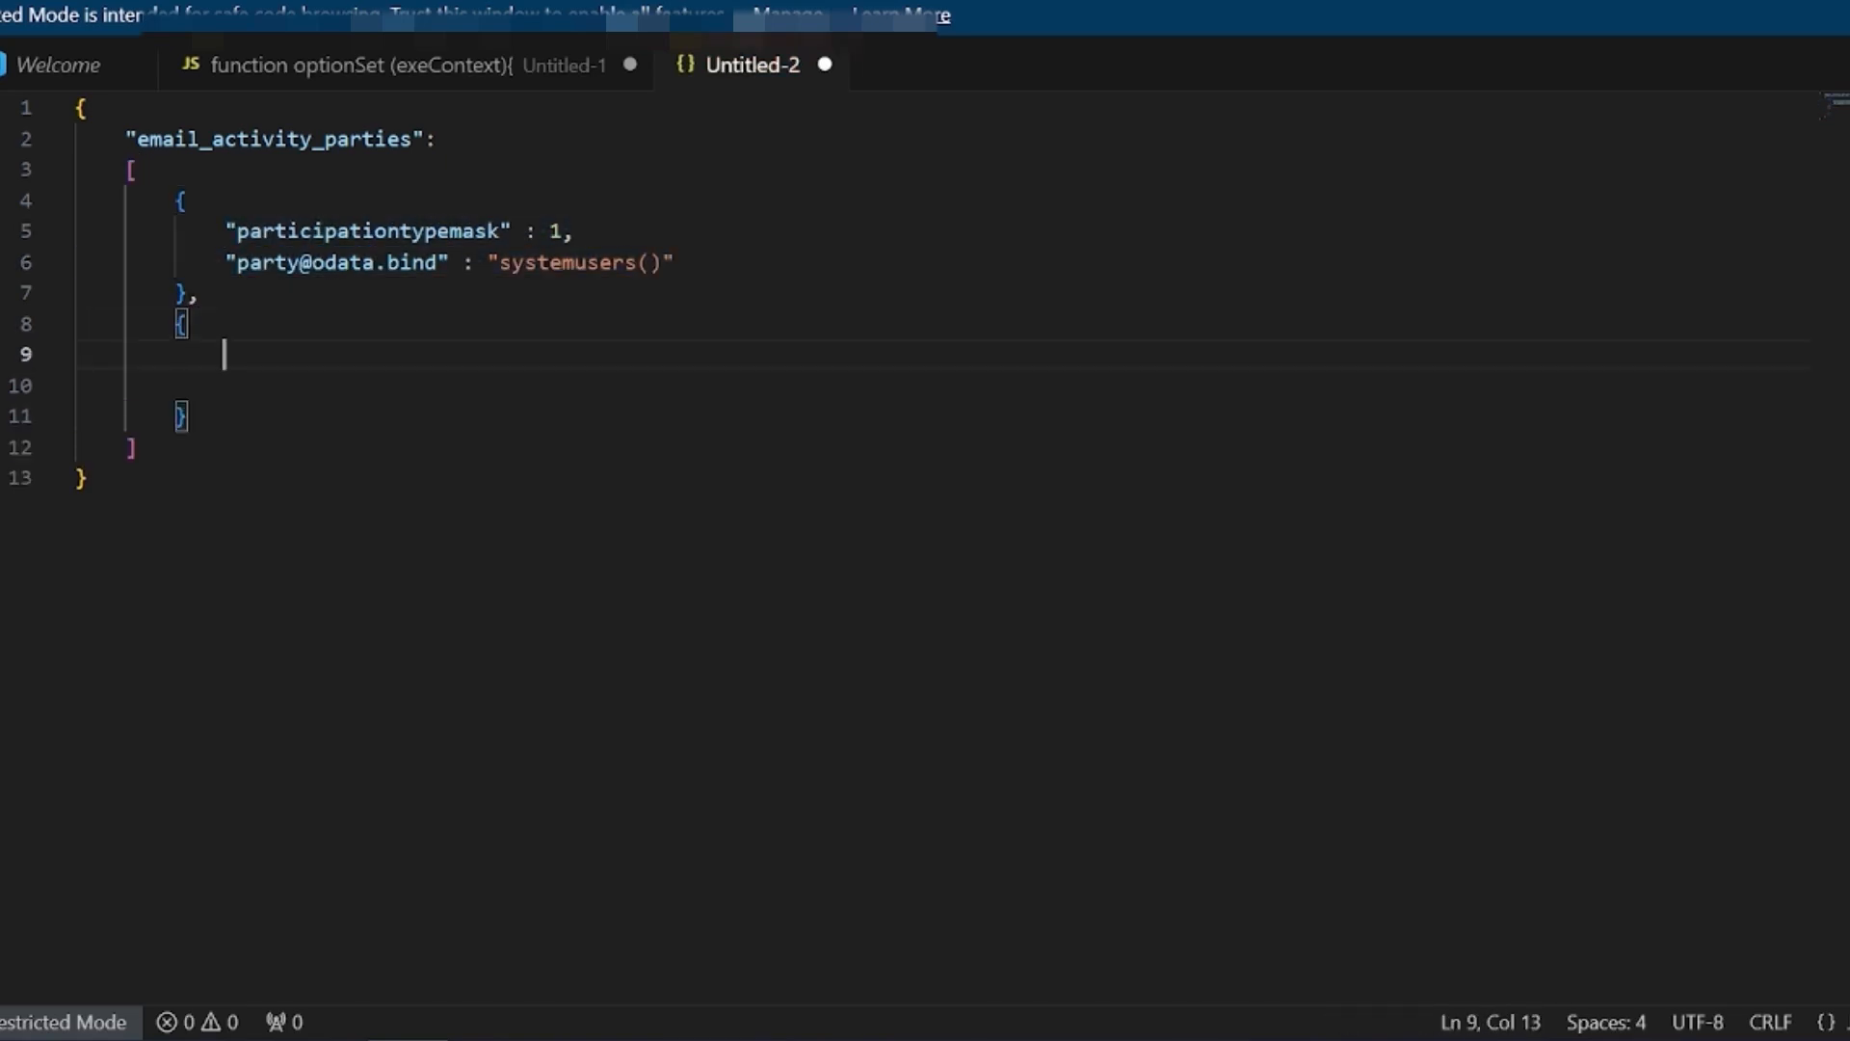
{"action": "key", "text": "ctrl+v"}
{"action": "left_click", "coordinate": [562, 354]}
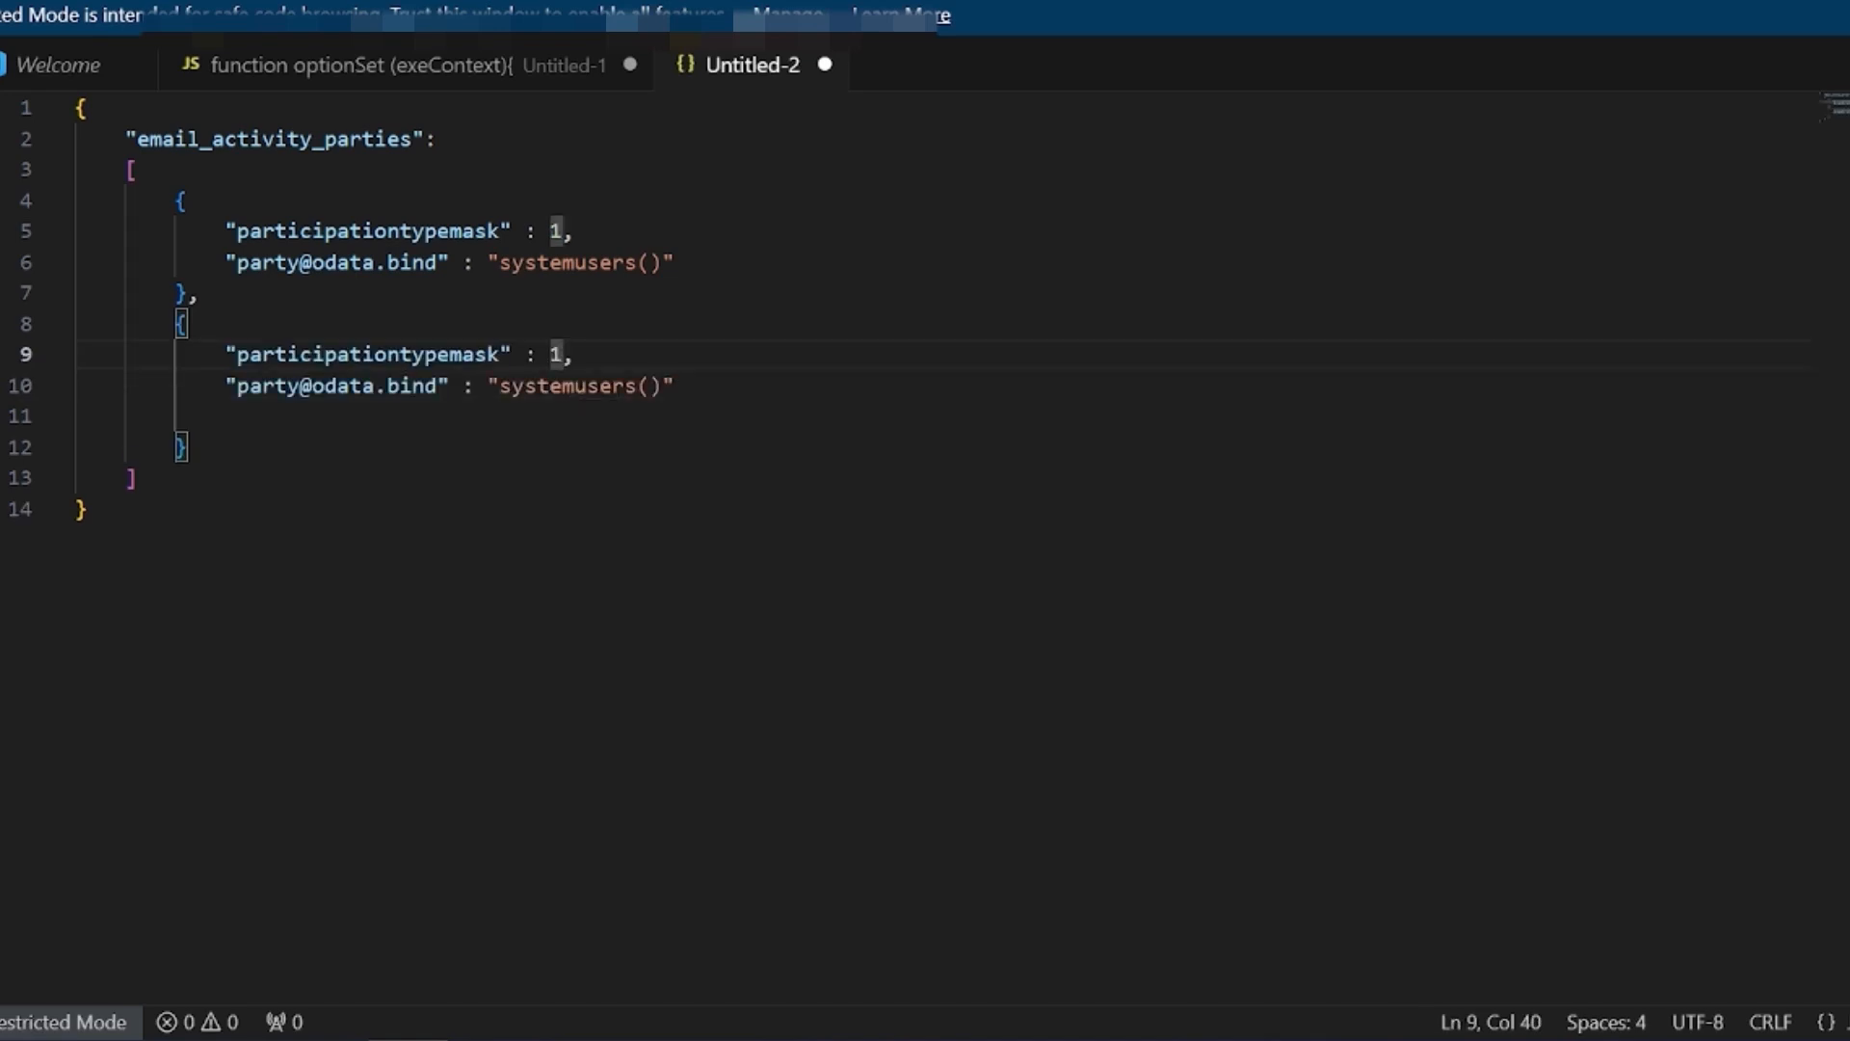
{"action": "key", "text": "BackSpace"}
{"action": "type", "text": "2"}
{"action": "left_click", "coordinate": [301, 386]}
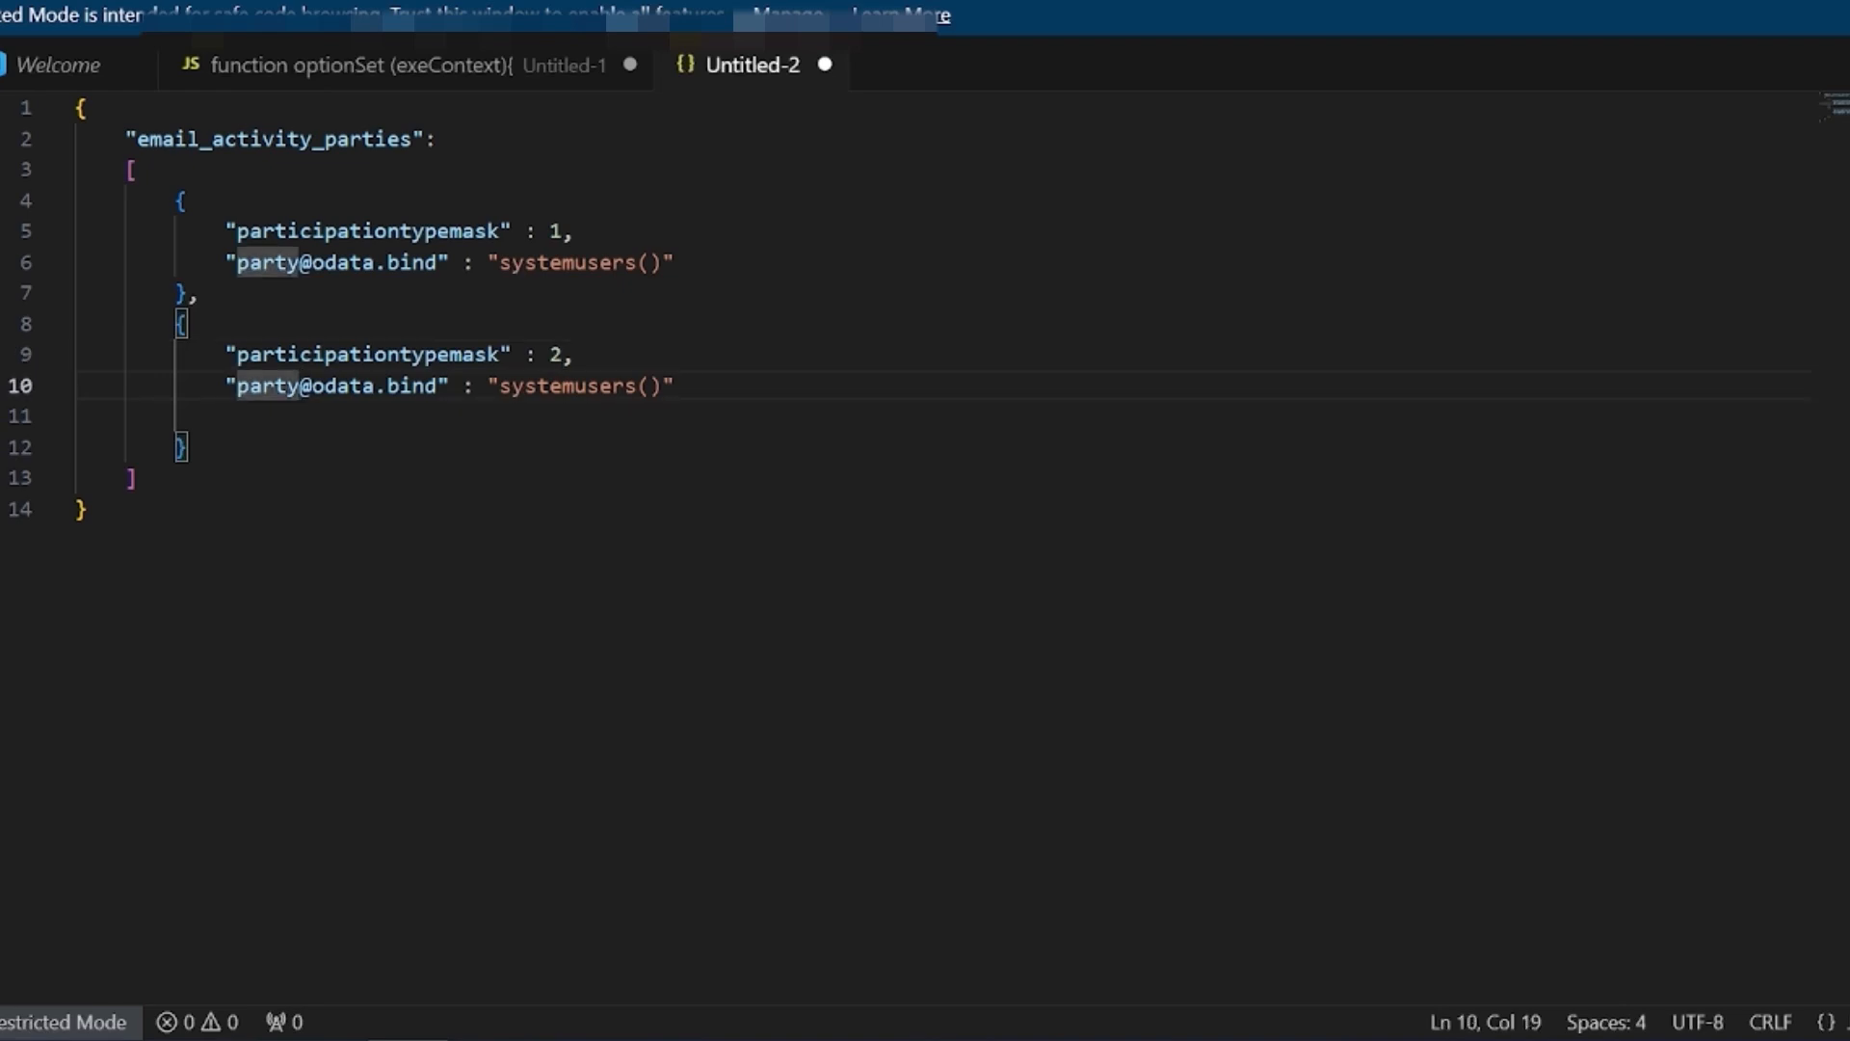
{"action": "type", "text": "_cont"}
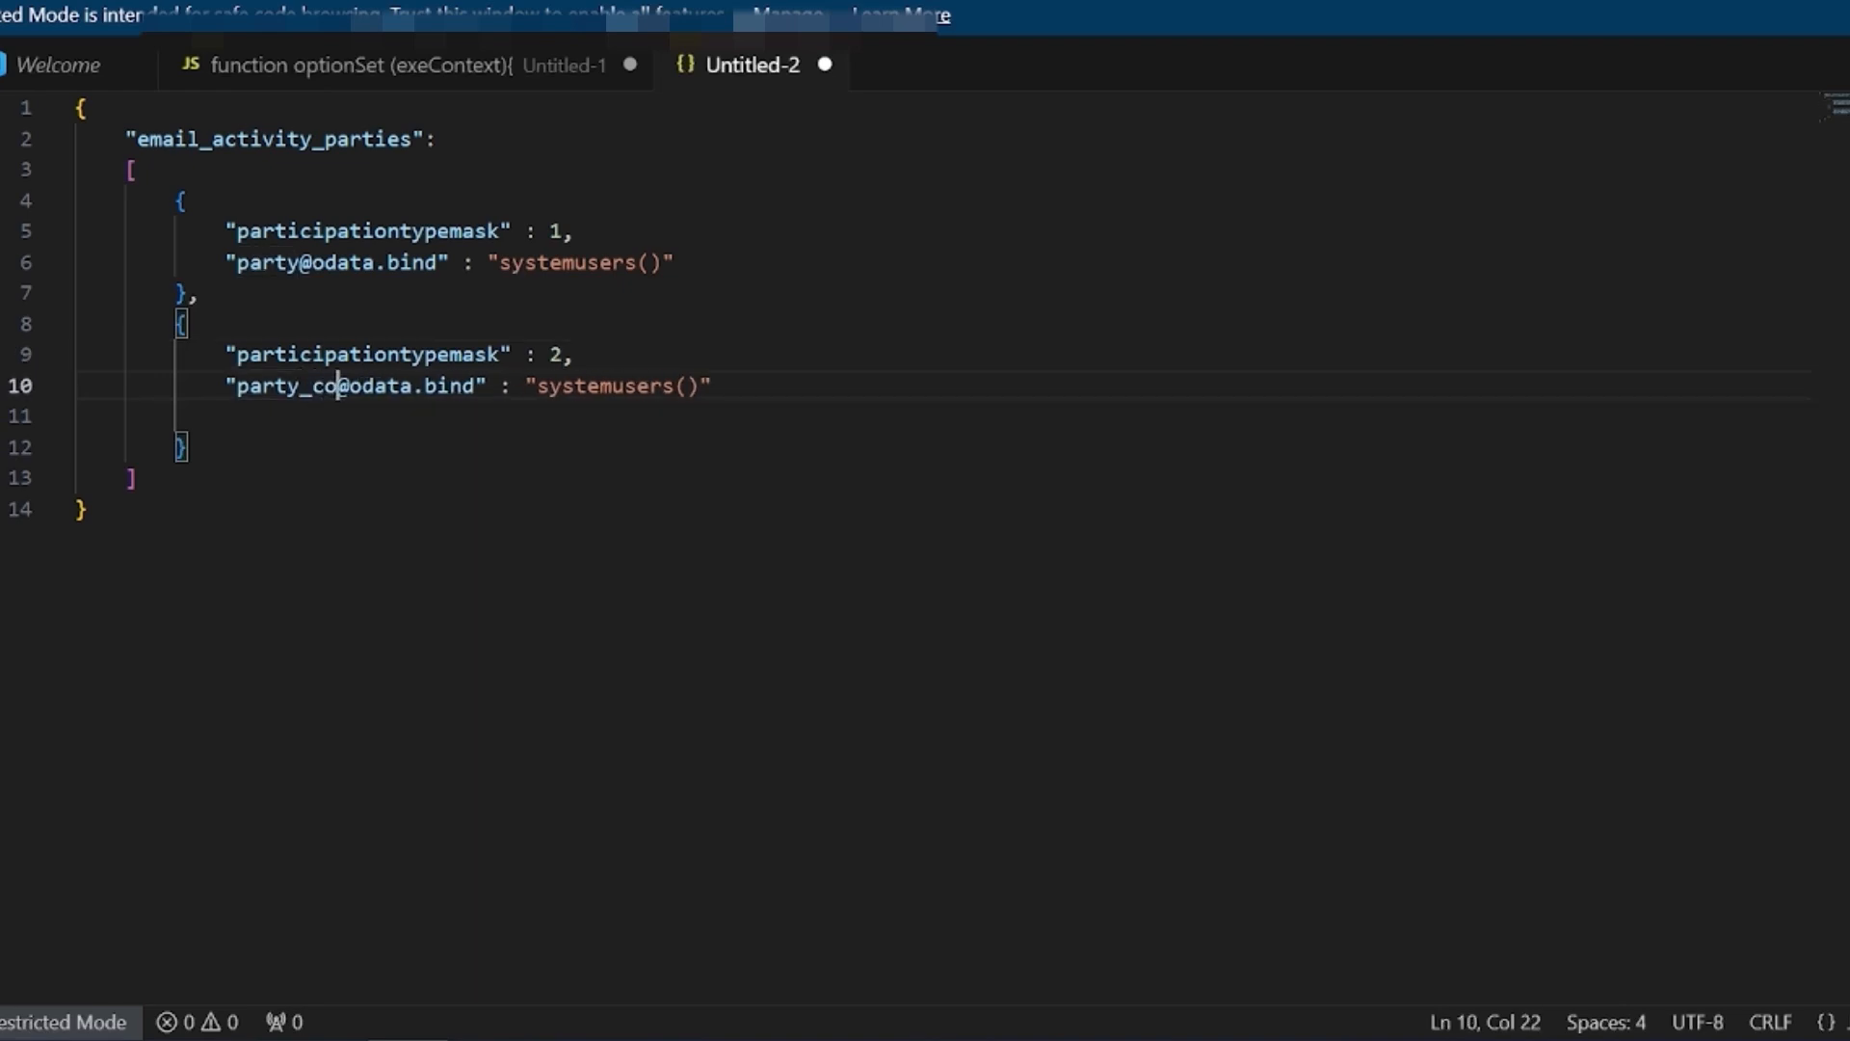
{"action": "type", "text": "act"}
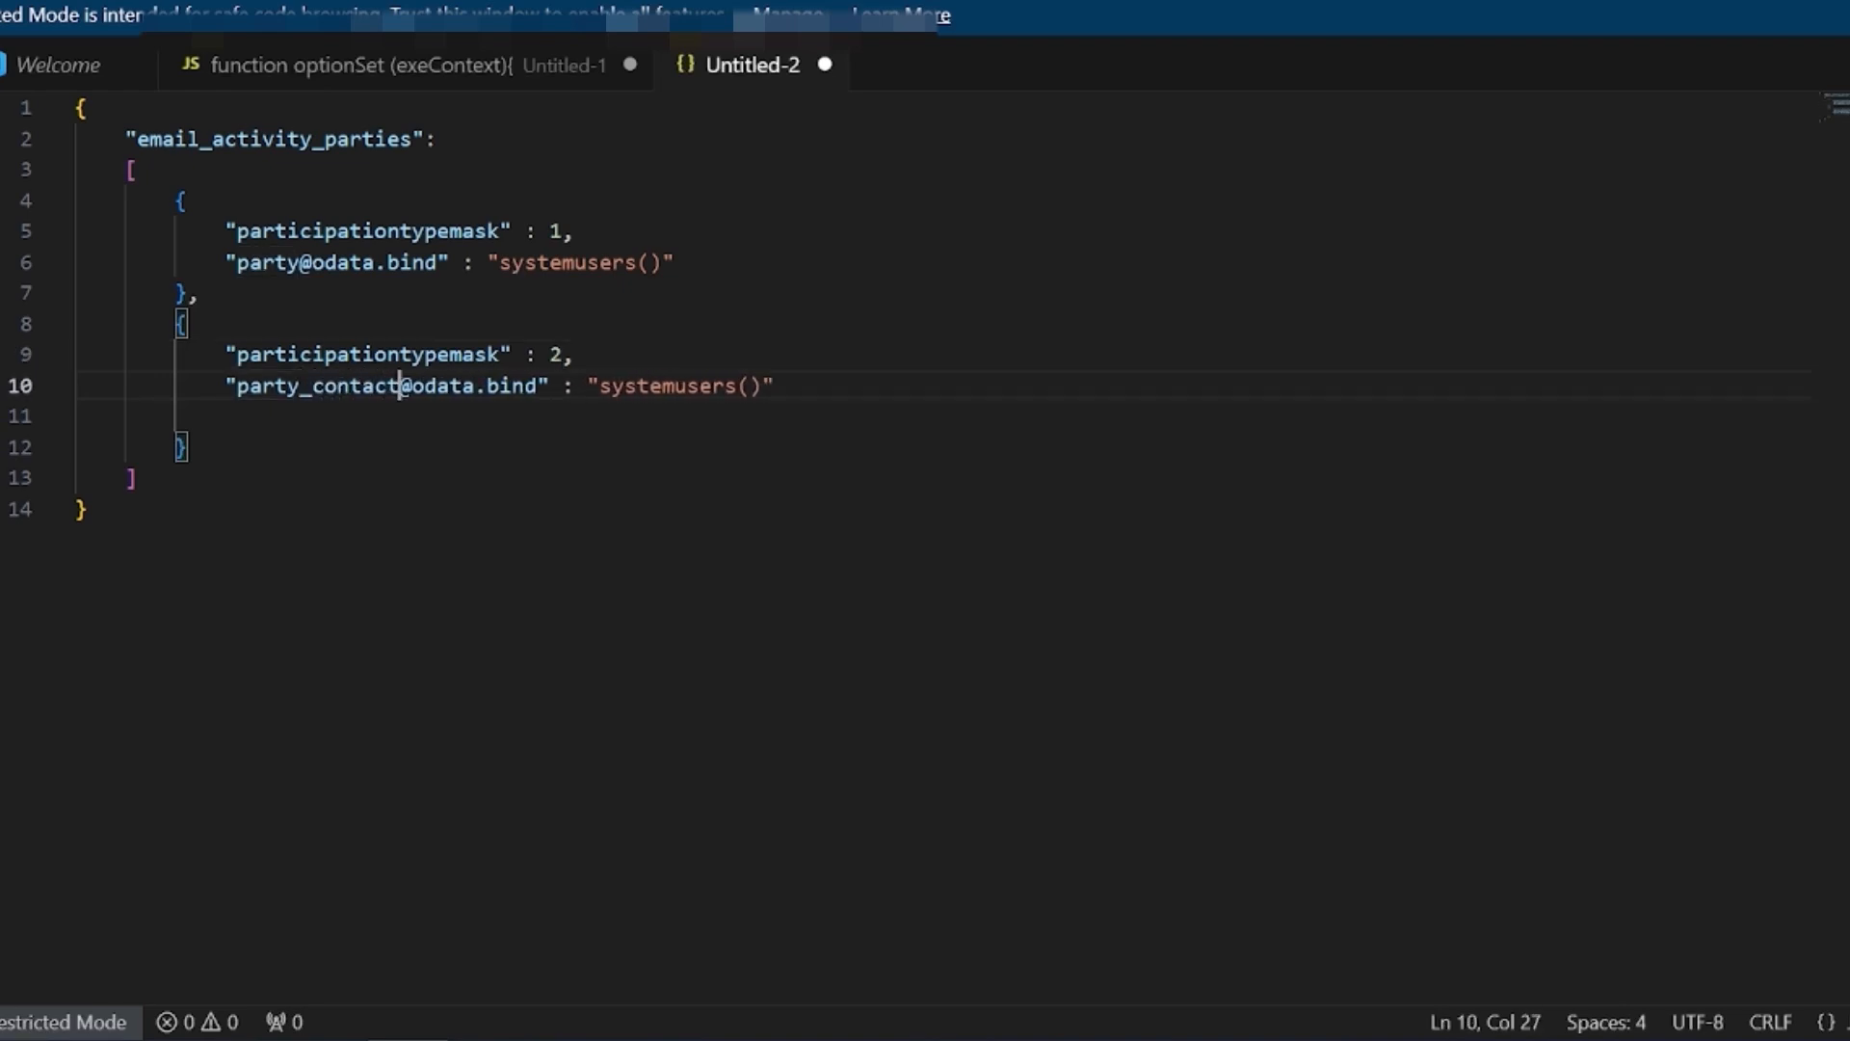
{"action": "key", "text": "ctrl+Left"}
{"action": "key", "text": "ctrl+shift+Right"}
{"action": "key", "text": "ctrl+shift+Right"}
{"action": "key", "text": "ctrl+shift+Right"}
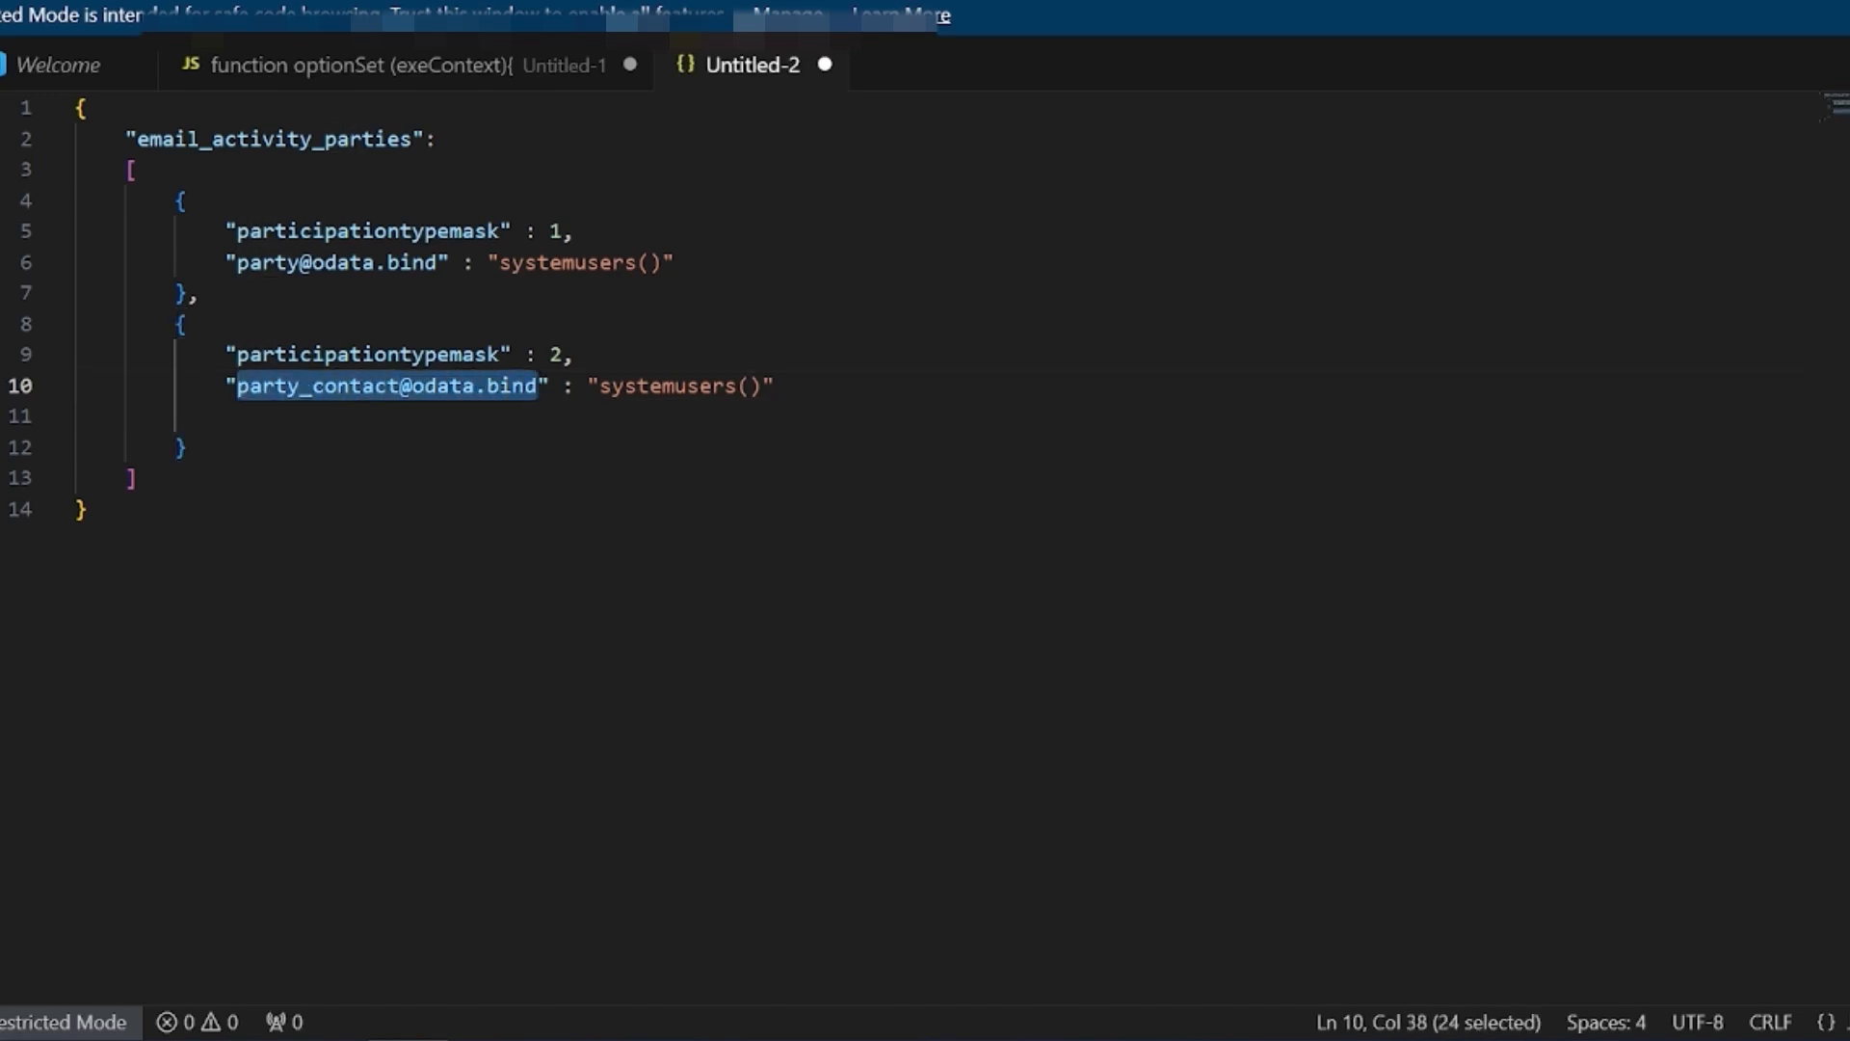
Set the value of the second object's bind property to "contacts()"
{"action": "left_click_drag", "start_coordinate": [726, 386], "coordinate": [637, 385]}
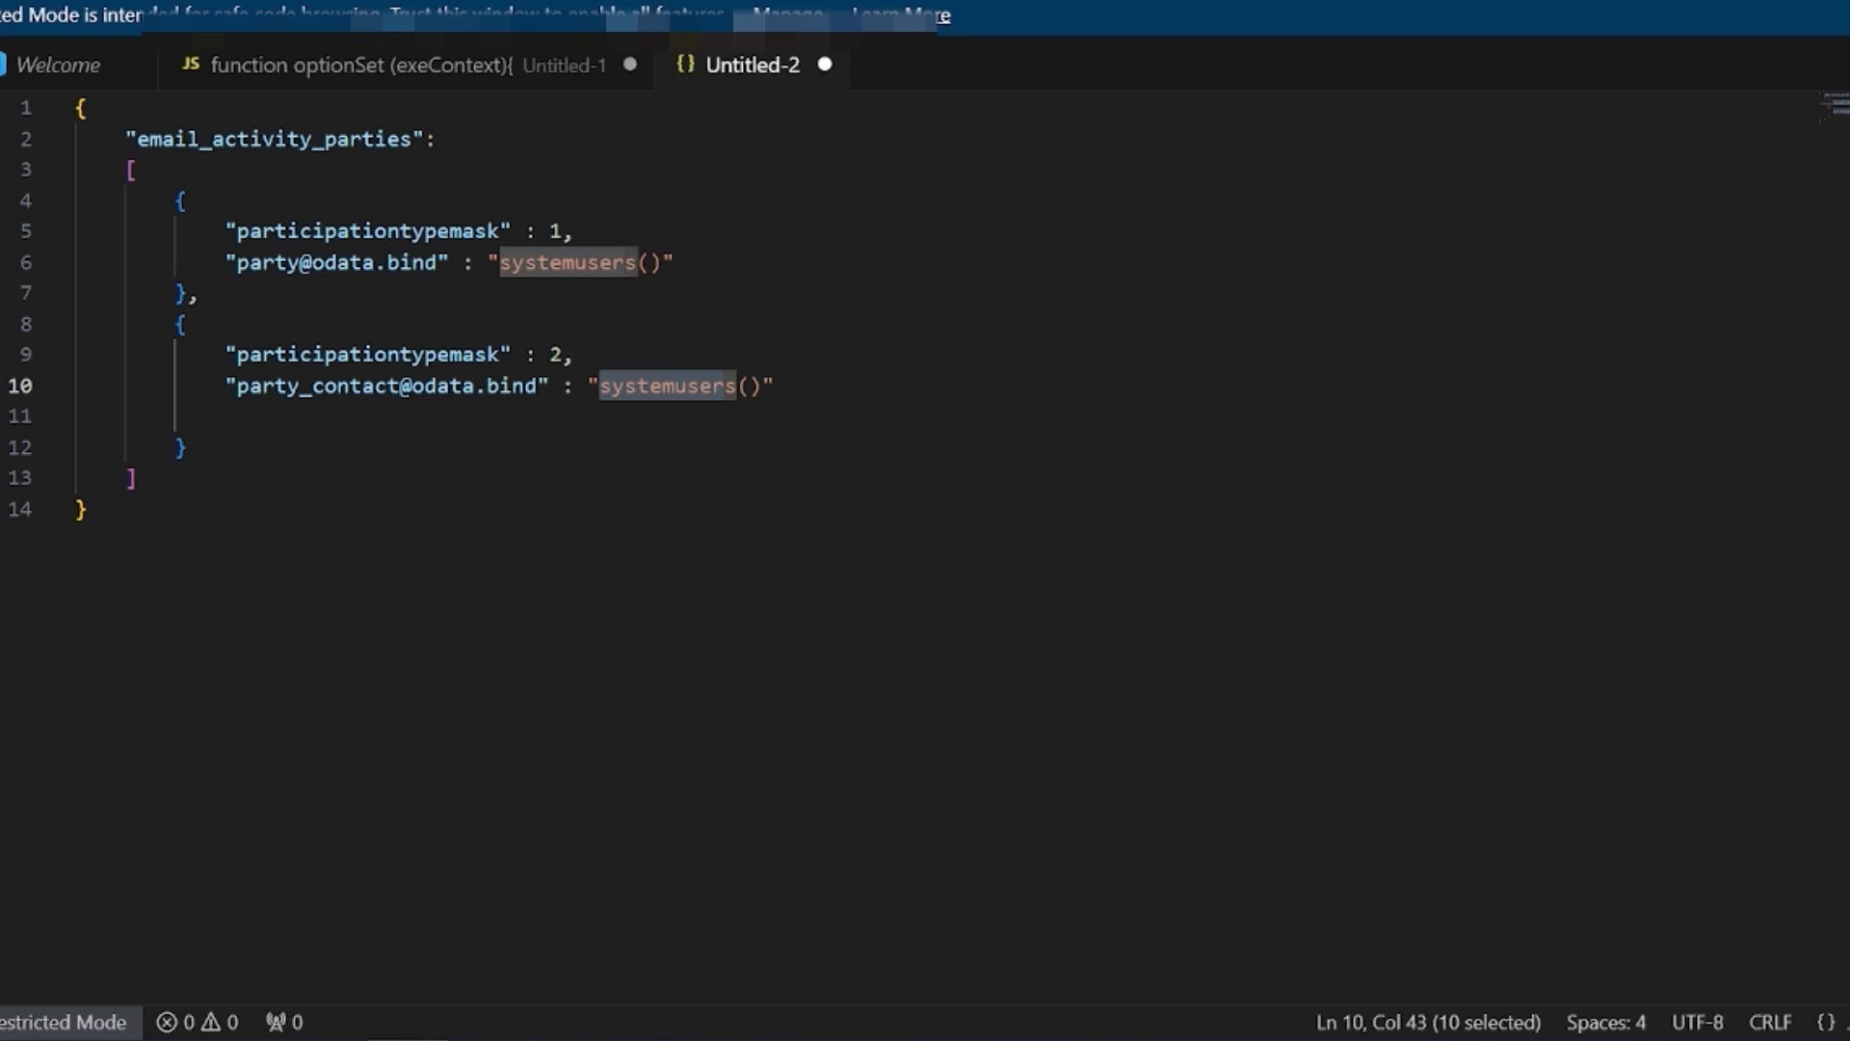
{"action": "type", "text": "contact"}
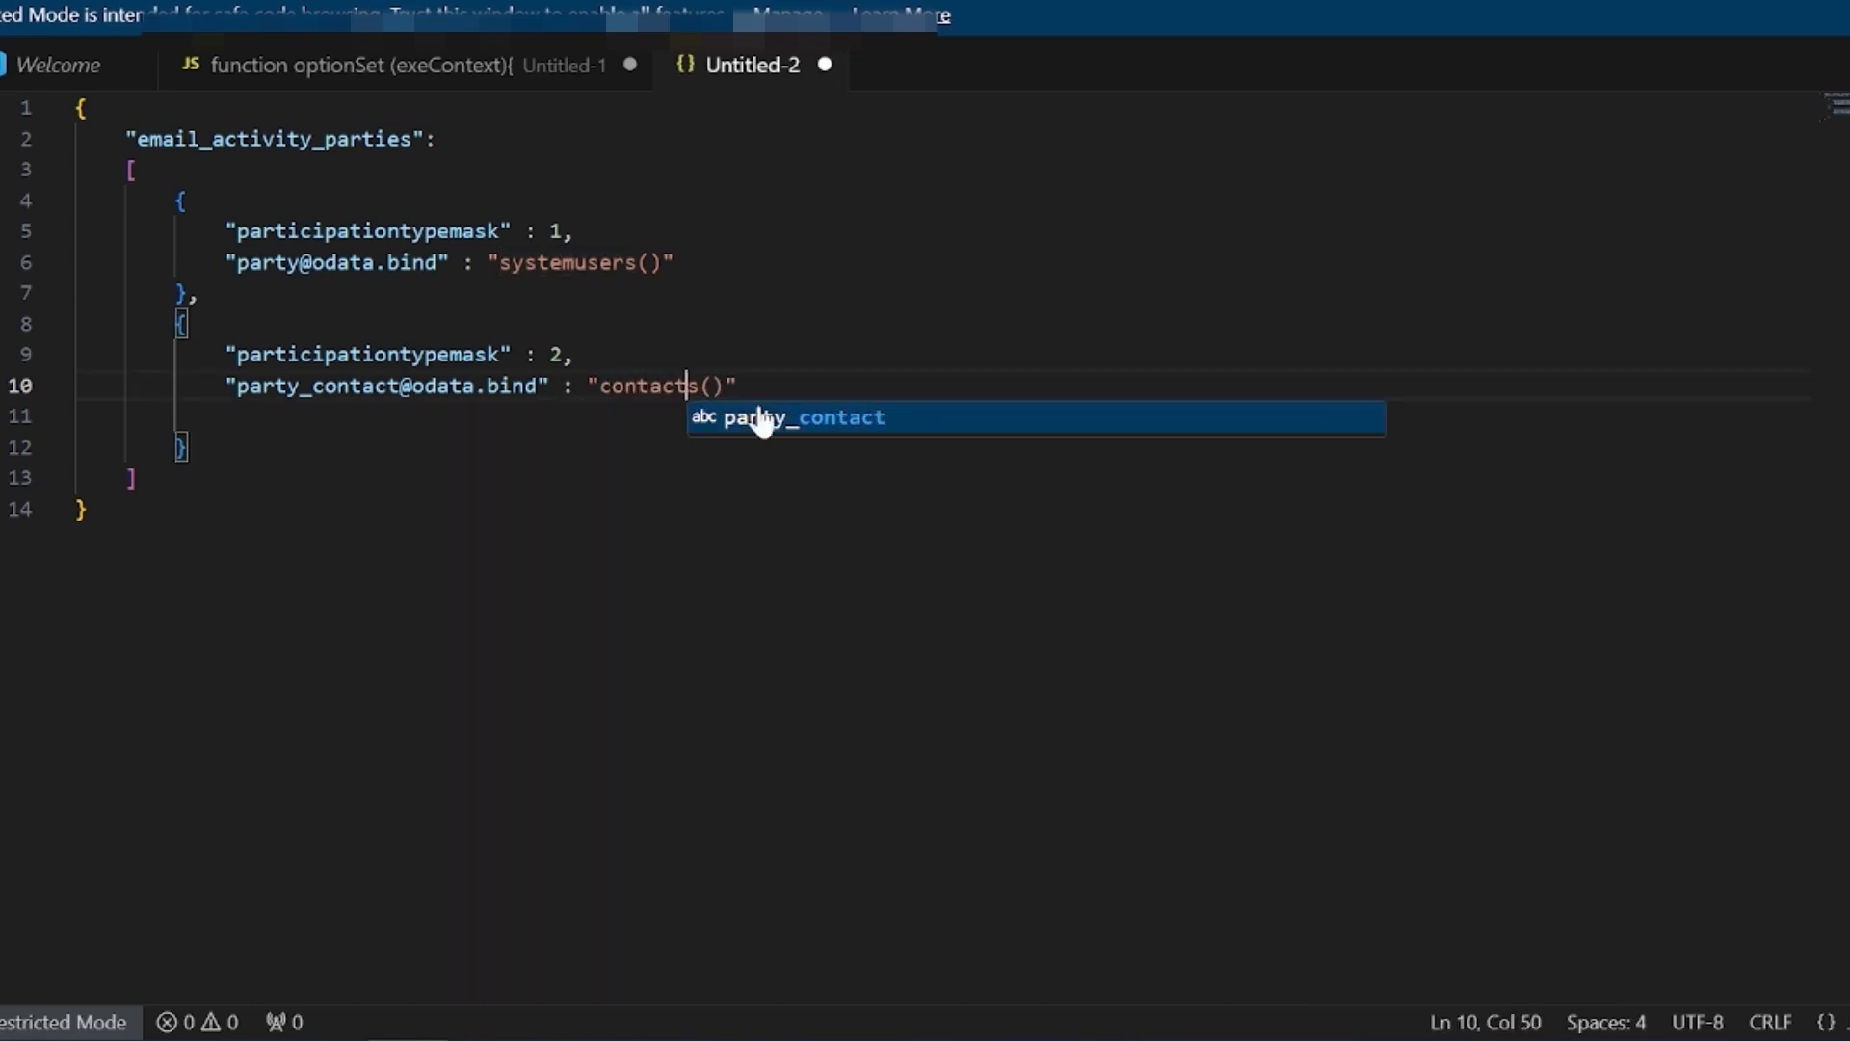
{"action": "key", "text": "Right"}
{"action": "key", "text": "Right"}
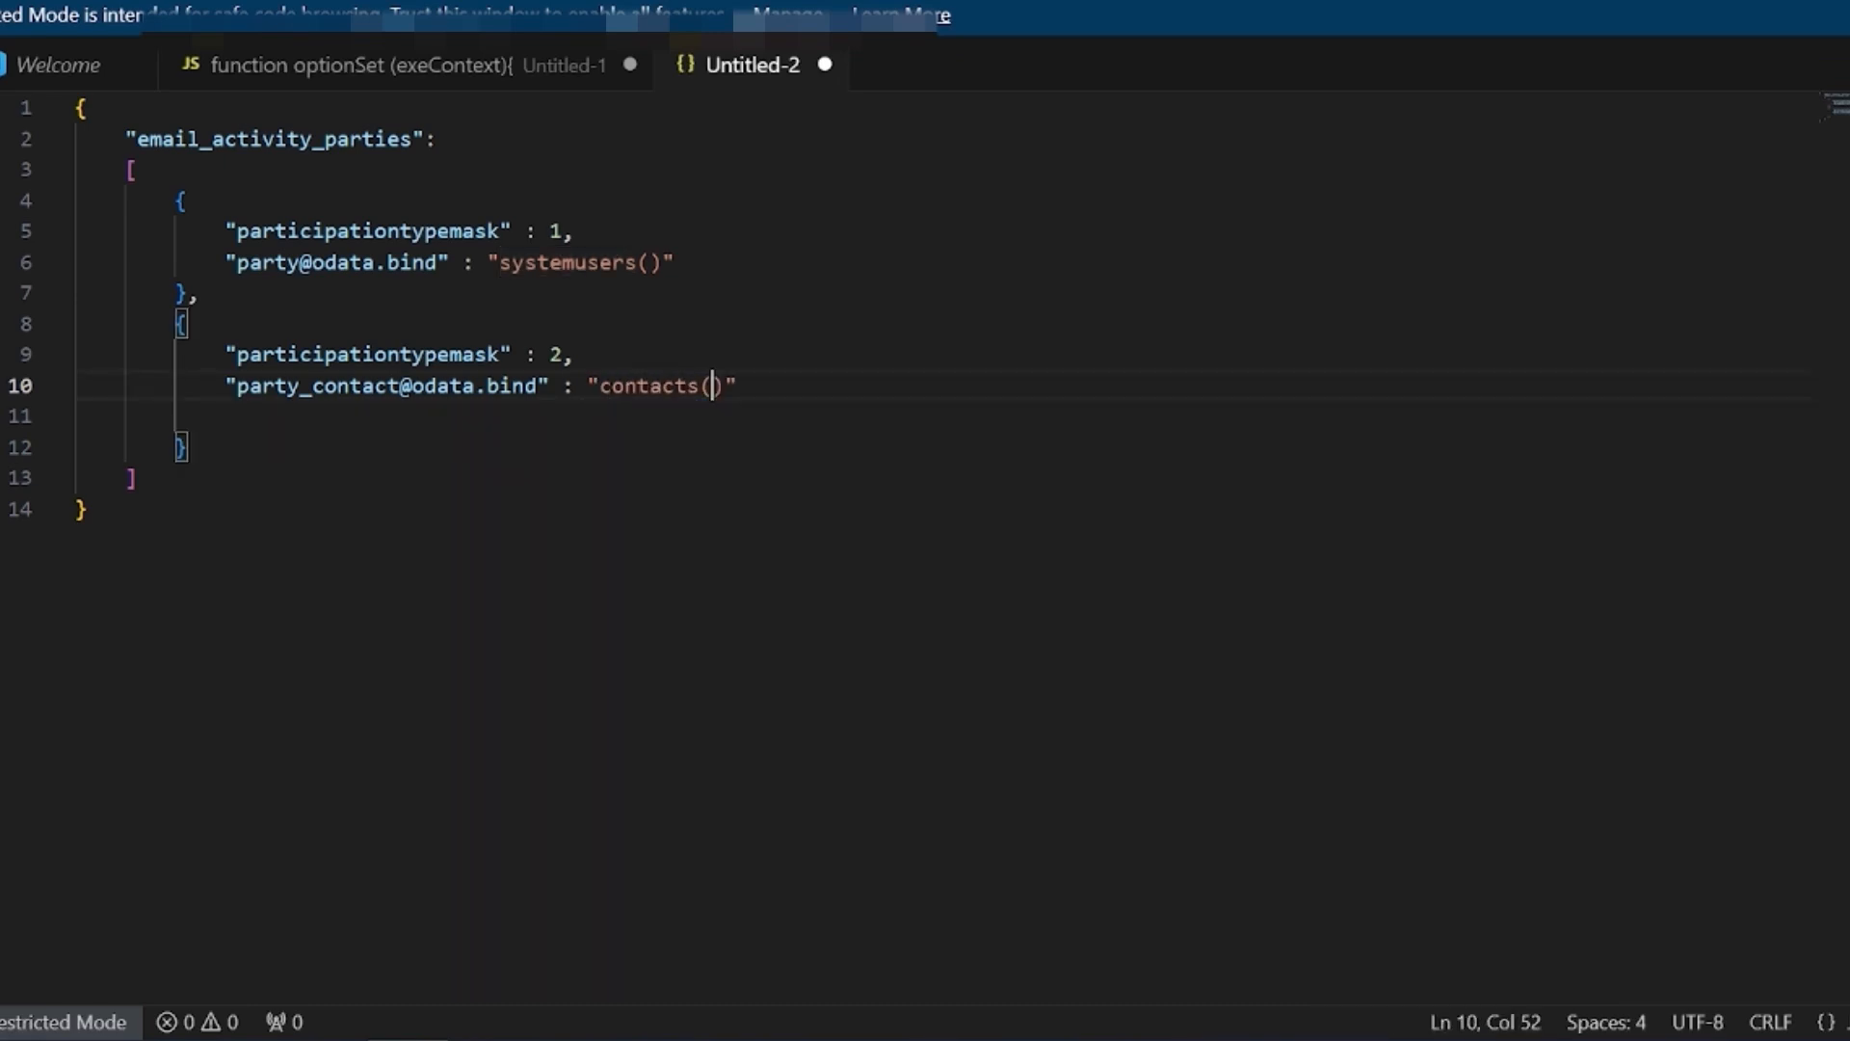
Clear the contacts() value in the second object, keeping its empty quotation marks
{"action": "key", "text": "Right"}
{"action": "key", "text": "shift+Left"}
{"action": "key", "text": "shift+Left"}
{"action": "key", "text": "shift+Left"}
{"action": "key", "text": "shift+Left"}
{"action": "key", "text": "shift+Left"}
{"action": "key", "text": "shift+Left"}
{"action": "key", "text": "shift+Left"}
{"action": "key", "text": "shift+Left"}
{"action": "key", "text": "shift+Left"}
{"action": "key", "text": "shift+Left"}
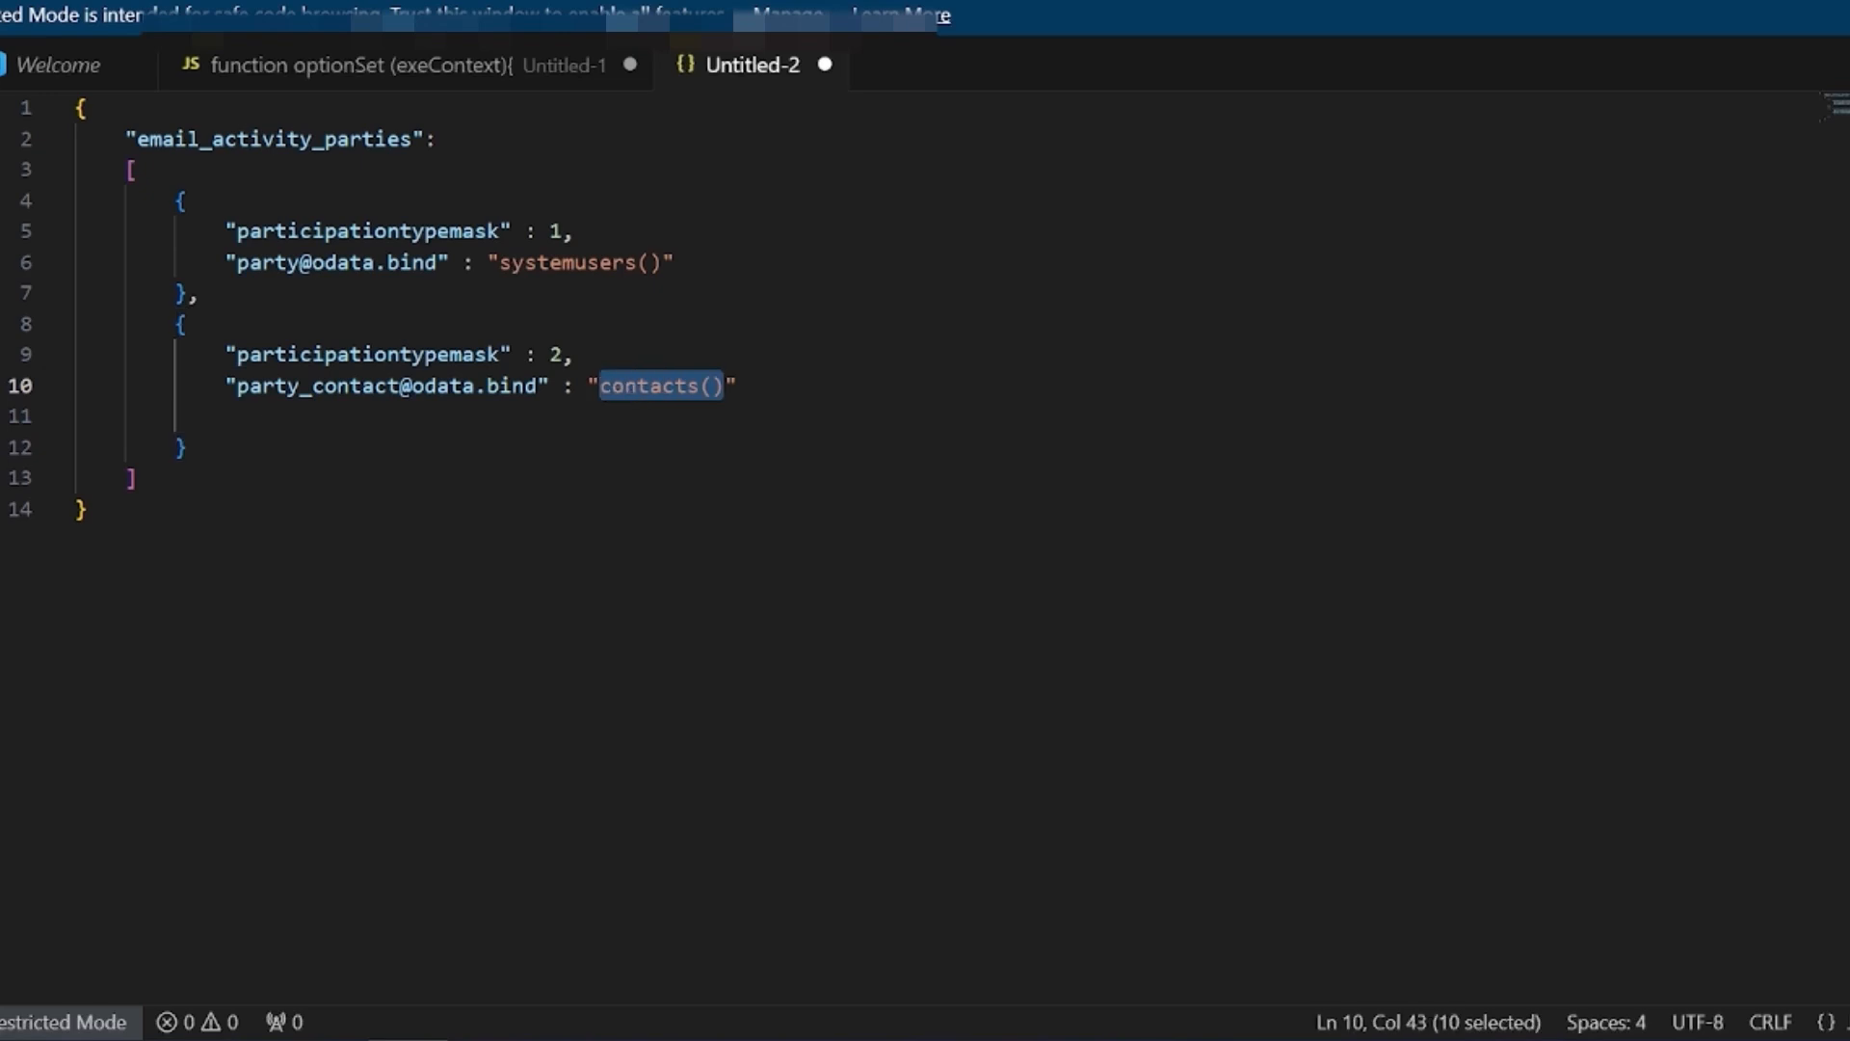
{"action": "key", "text": "BackSpace"}
{"action": "key", "text": "Left"}
{"action": "key", "text": "Left"}
{"action": "key", "text": "Left"}
{"action": "key", "text": "Left"}
{"action": "key", "text": "Left"}
{"action": "key", "text": "shift+Left"}
{"action": "key", "text": "shift+Left"}
{"action": "key", "text": "shift+Left"}
{"action": "key", "text": "shift+Left"}
{"action": "key", "text": "shift+Left"}
{"action": "key", "text": "shift+Left"}
{"action": "key", "text": "shift+Left"}
{"action": "key", "text": "shift+Left"}
{"action": "key", "text": "shift+Left"}
{"action": "key", "text": "shift+Left"}
{"action": "key", "text": "shift+Left"}
{"action": "key", "text": "shift+Left"}
{"action": "key", "text": "shift+Left"}
{"action": "key", "text": "shift+Left"}
{"action": "key", "text": "shift+Left"}
{"action": "key", "text": "shift+Left"}
{"action": "key", "text": "shift+Left"}
{"action": "key", "text": "shift+Left"}
{"action": "key", "text": "shift+Left"}
{"action": "key", "text": "shift+Left"}
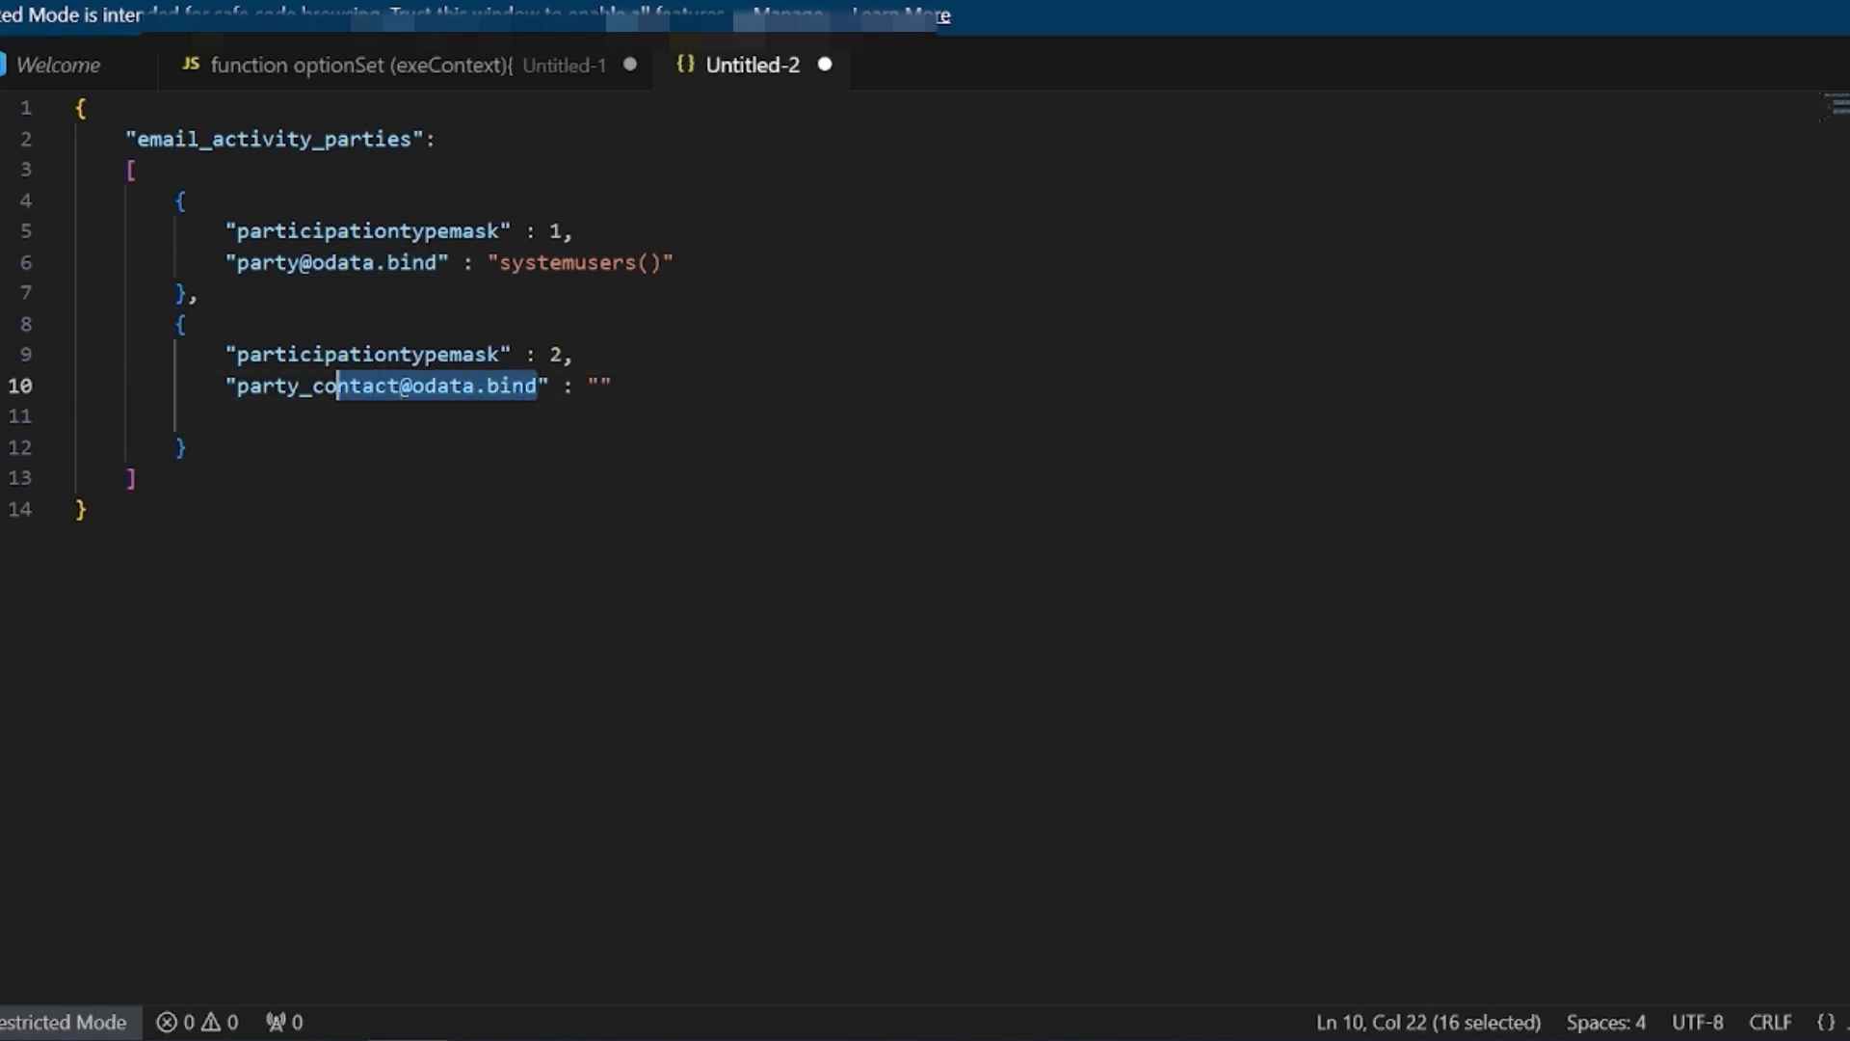
{"action": "type", "text": "addressus"}
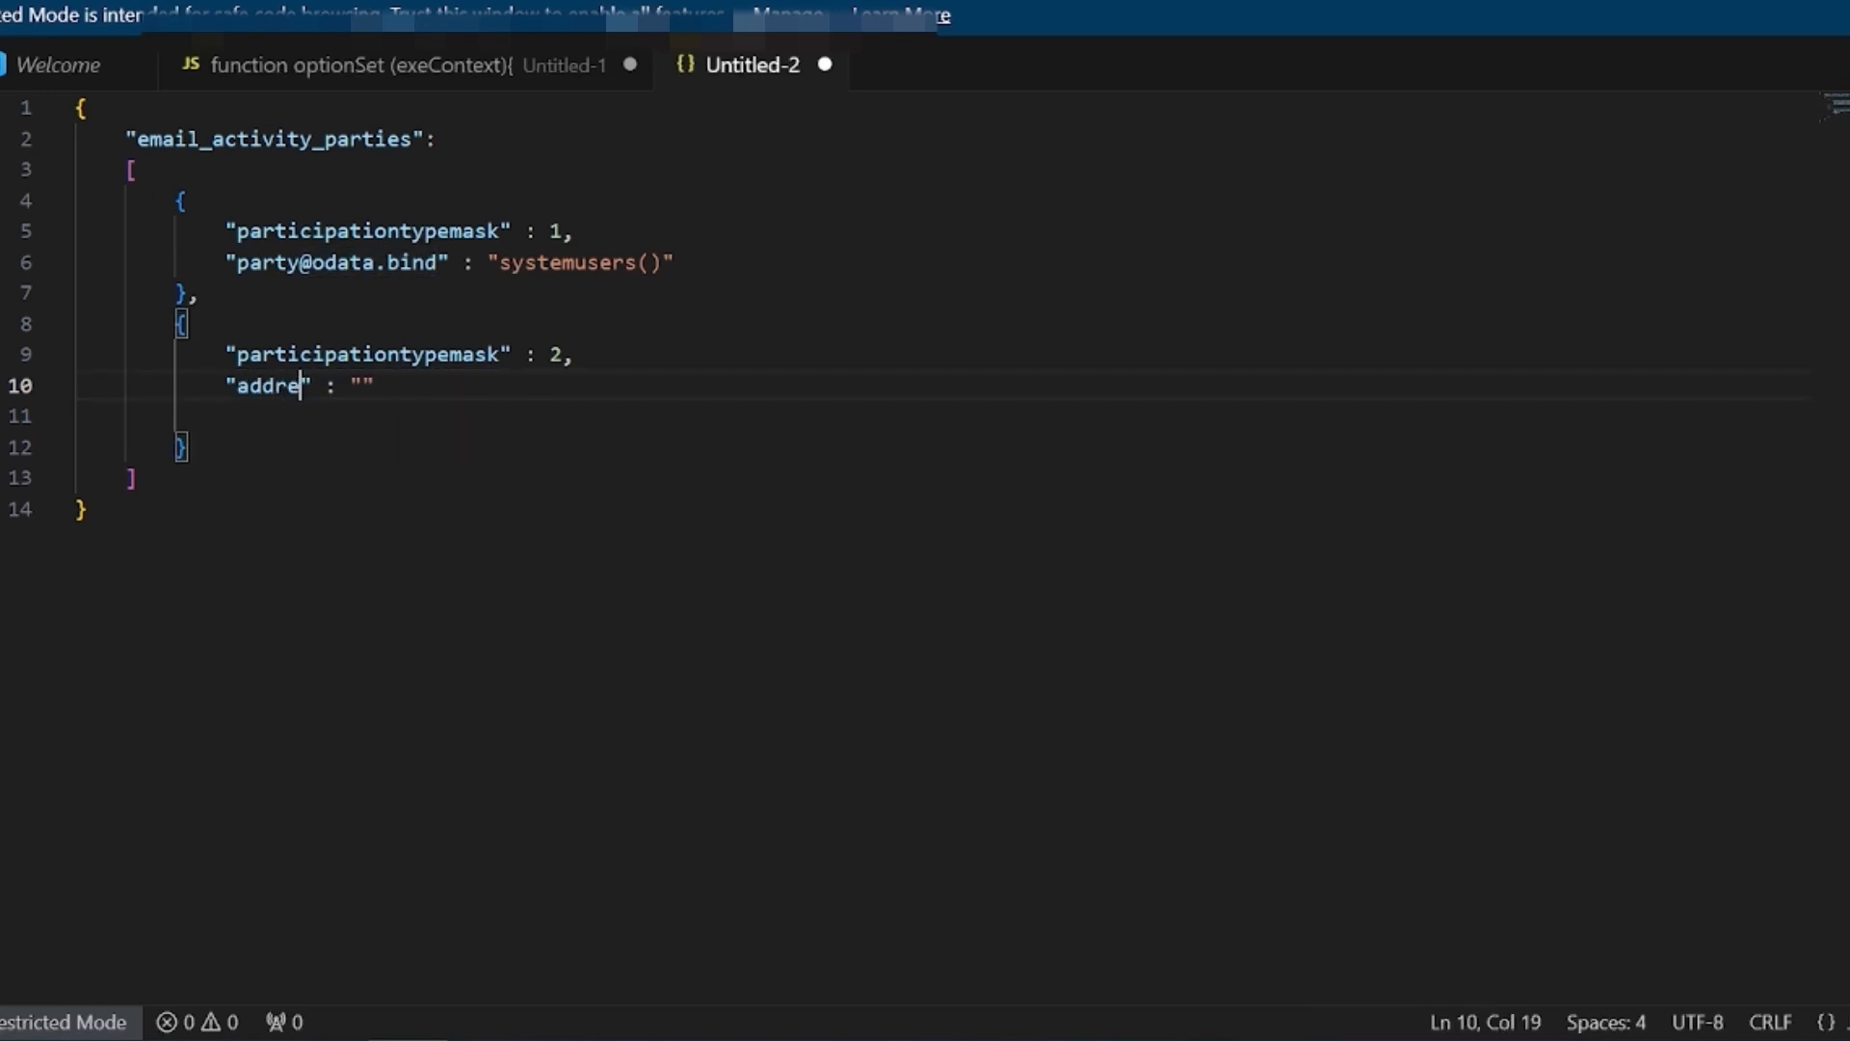
{"action": "type", "text": "ed"}
{"action": "key", "text": "Right"}
{"action": "key", "text": "Right"}
{"action": "key", "text": "Right"}
{"action": "key", "text": "Right"}
{"action": "key", "text": "Right"}
{"action": "key", "text": "Down"}
{"action": "key", "text": "BackSpace"}
{"action": "key", "text": "Down"}
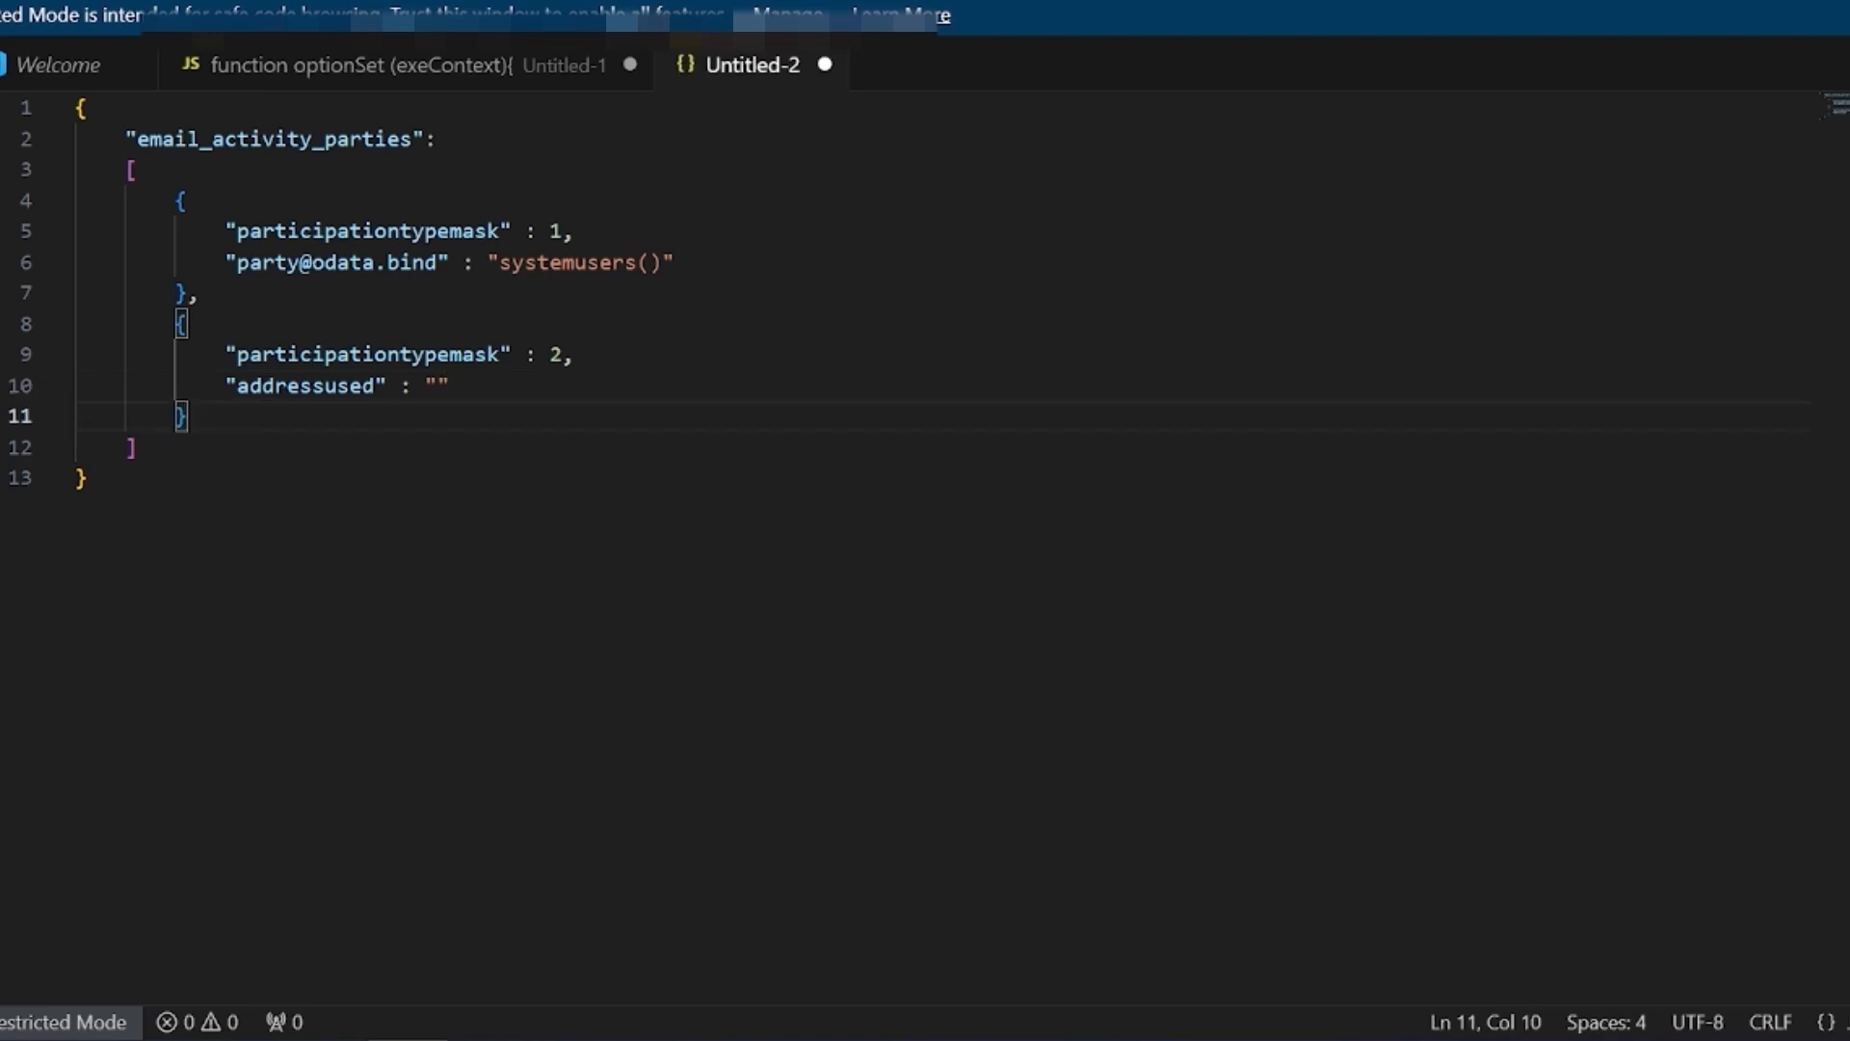
Add a comma after the closing array bracket and, below a blank line, the key "odata.type" followed by a colon
{"action": "key", "text": "Down"}
{"action": "type", "text": ","}
{"action": "key", "text": "Return"}
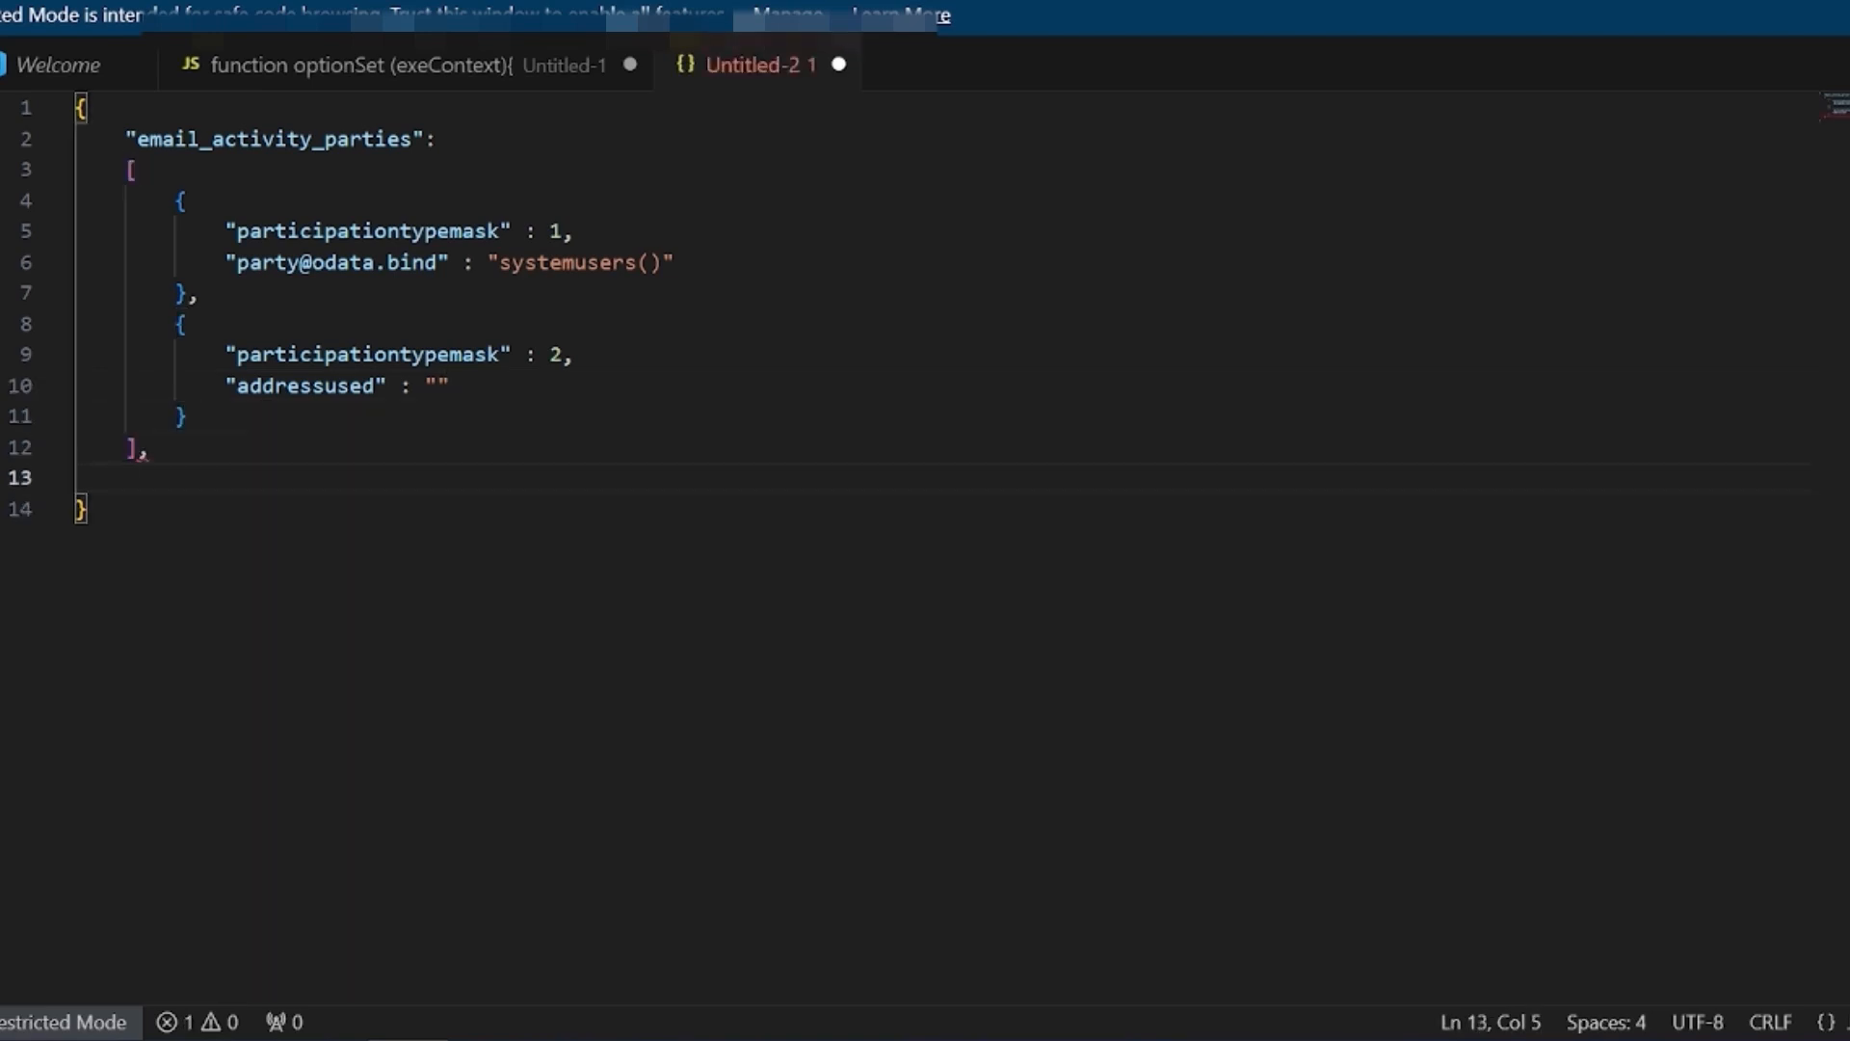
{"action": "key", "text": "Return"}
{"action": "type", "text": "\"\""}
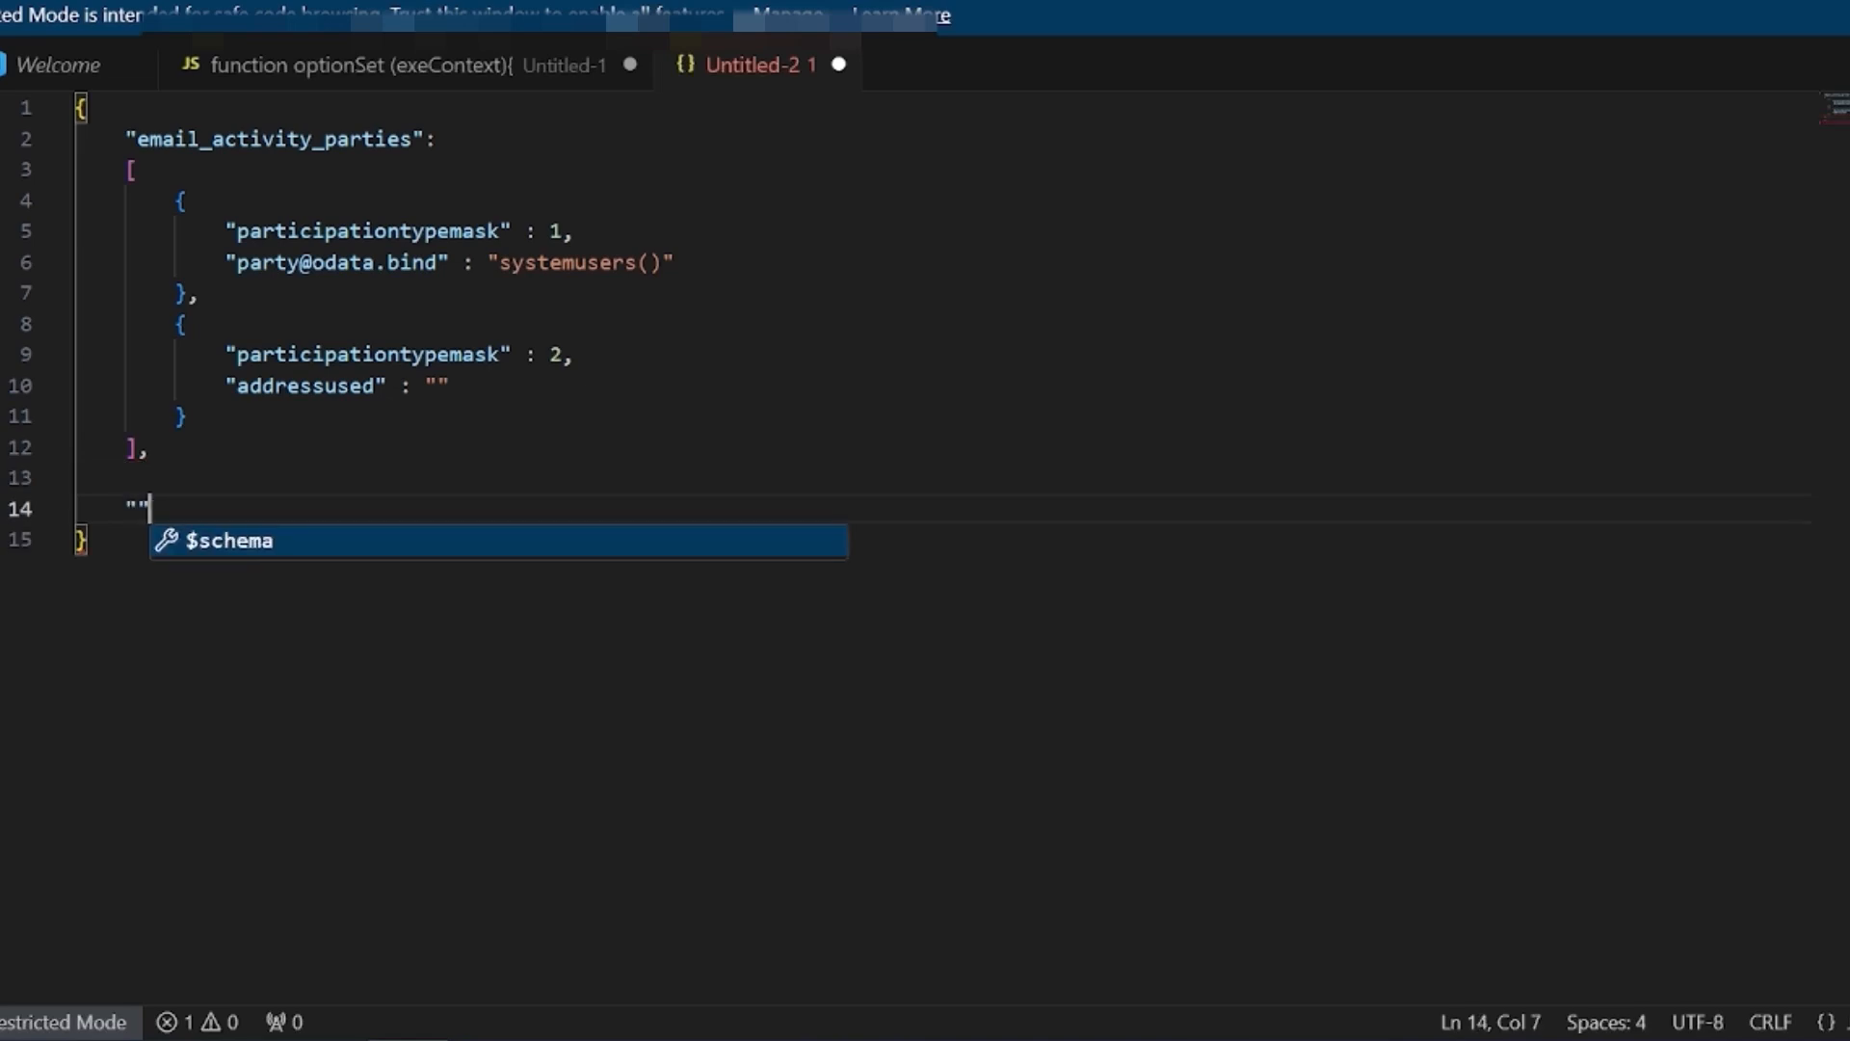
{"action": "key", "text": "Escape"}
{"action": "type", "text": "odat"}
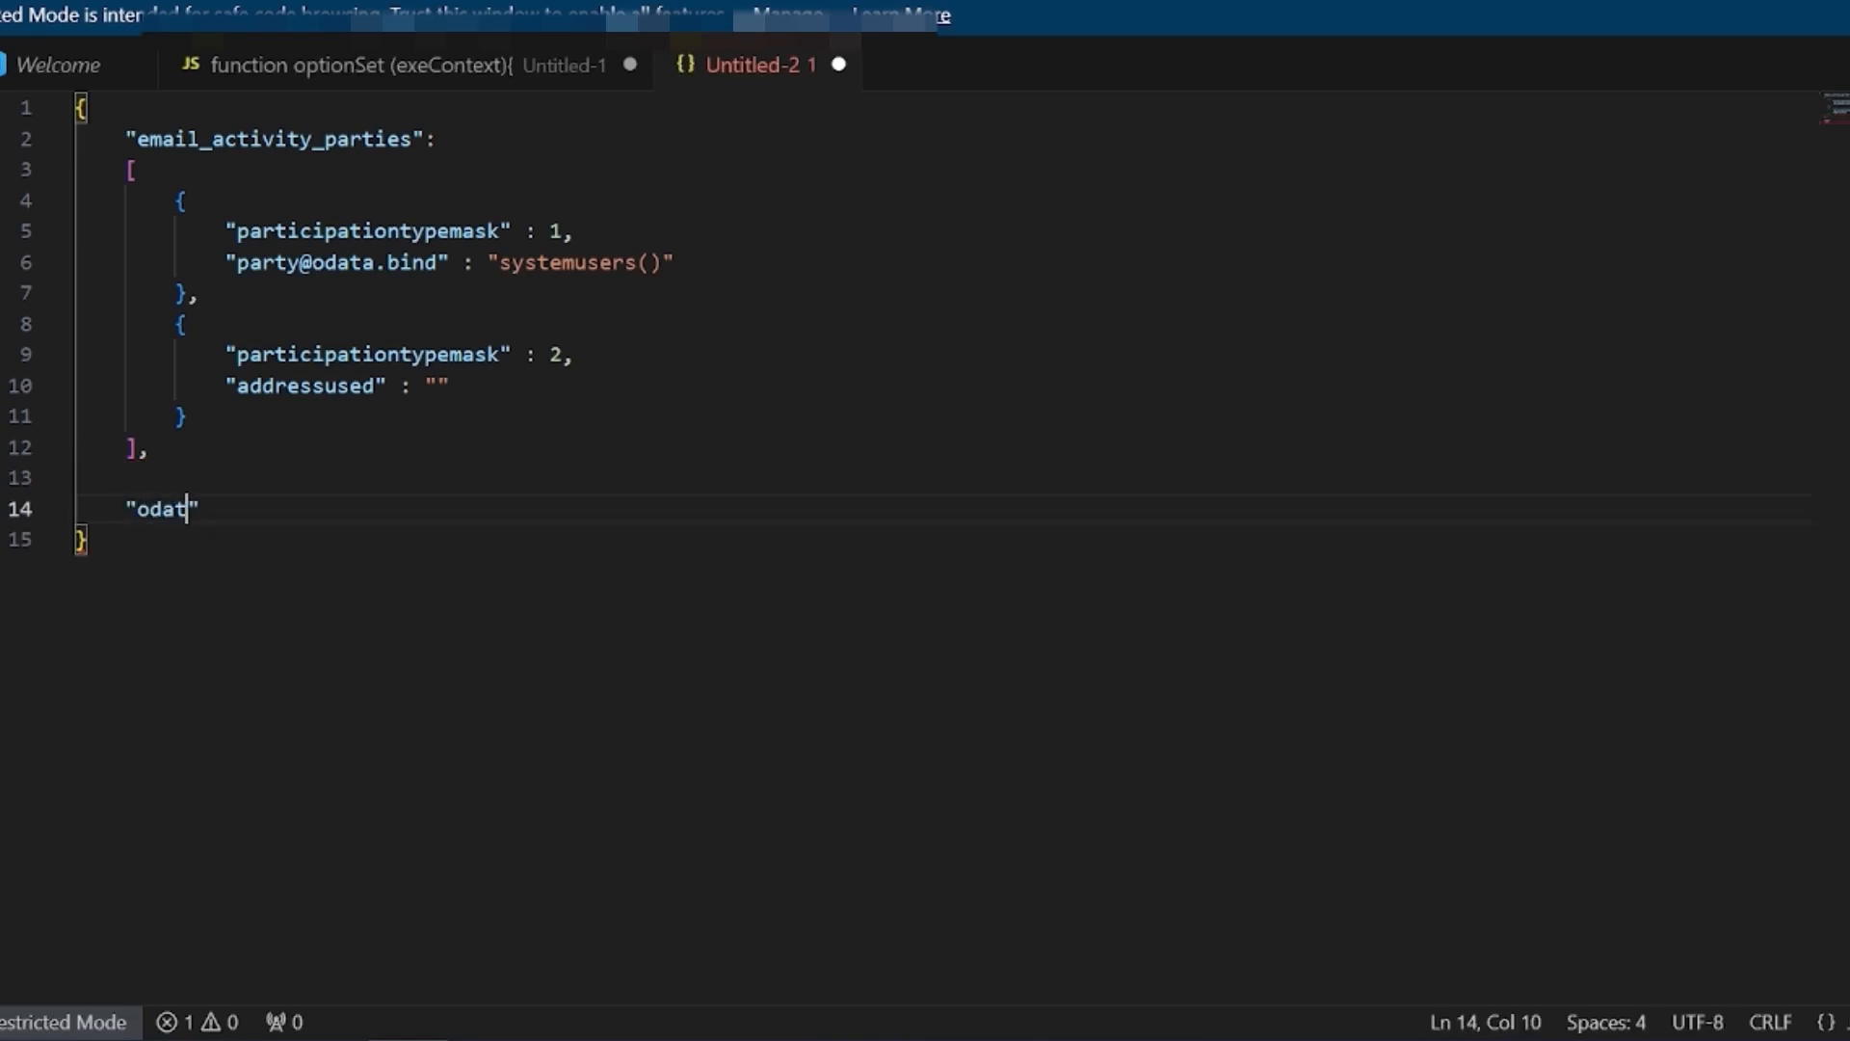
{"action": "type", "text": "a"}
{"action": "type", "text": ".type\""}
{"action": "type", "text": " : "}
Give the "odata.type" key the value "Microsoft.Dynamics.CRM.email"
{"action": "type", "text": "\"Micro"}
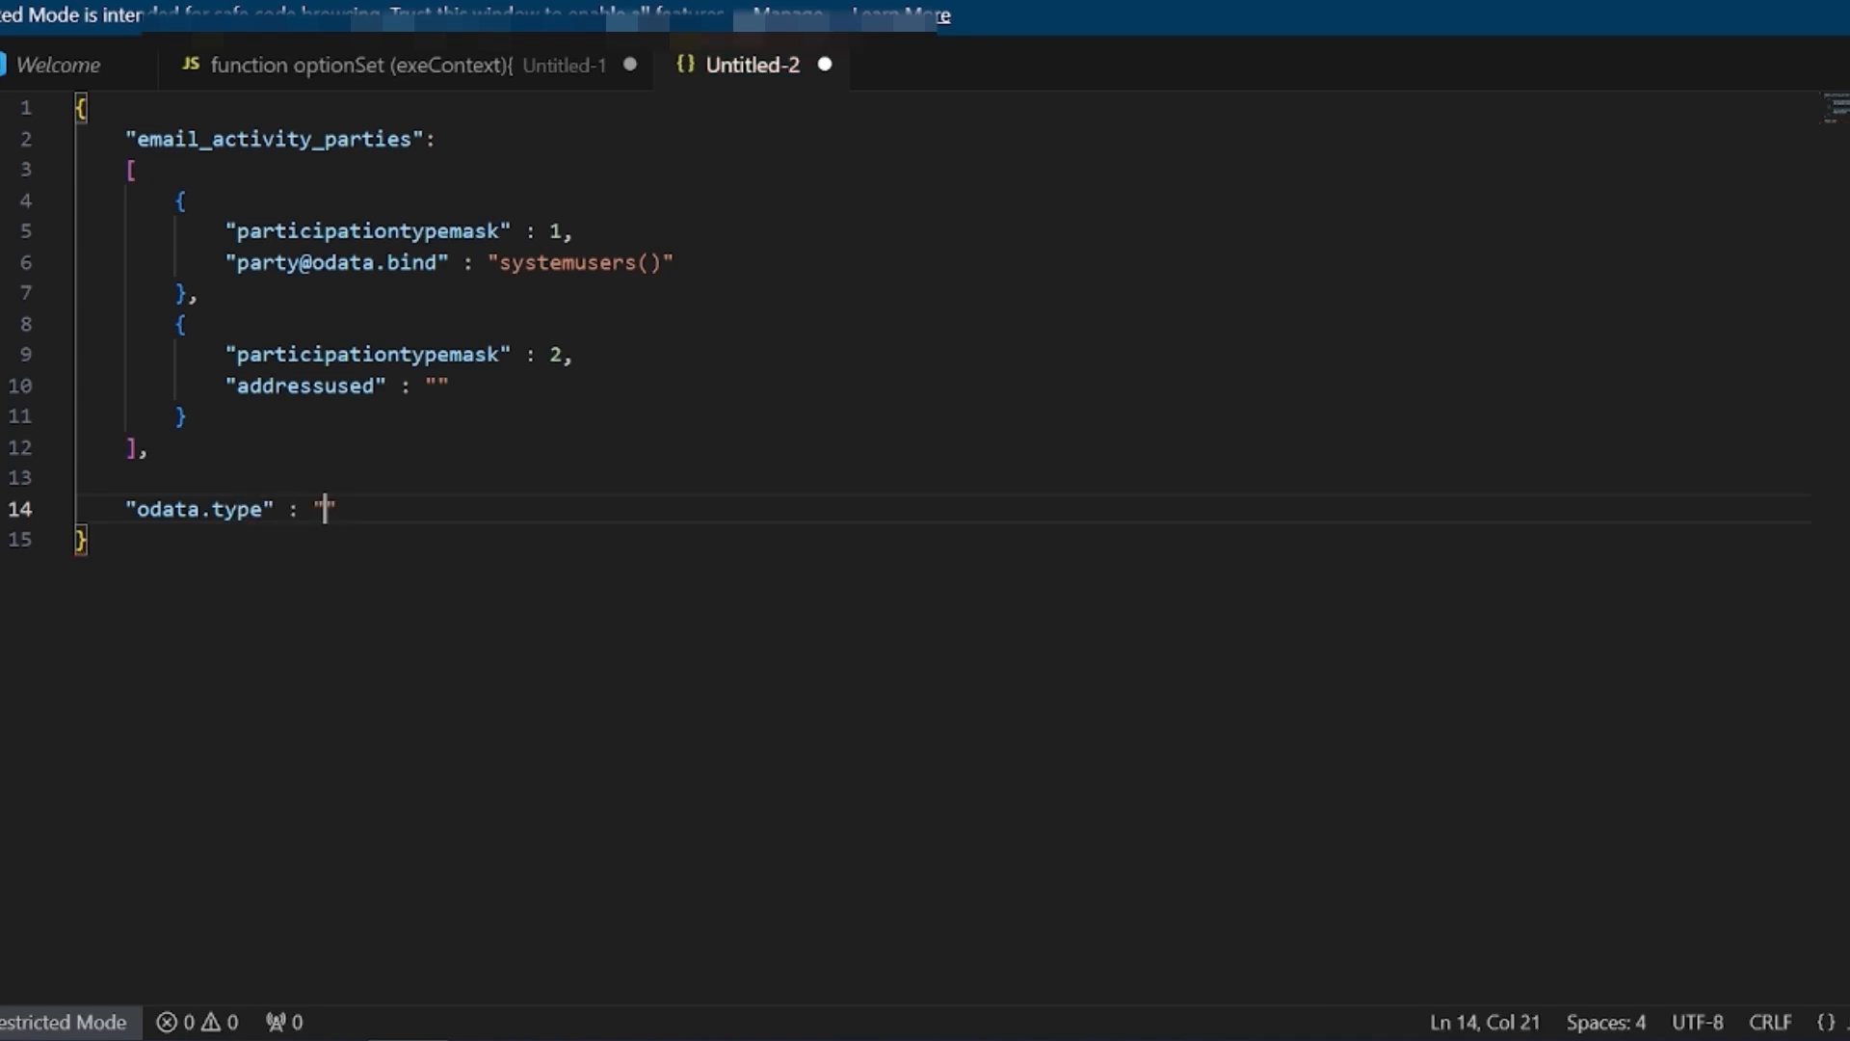
{"action": "type", "text": "soft"}
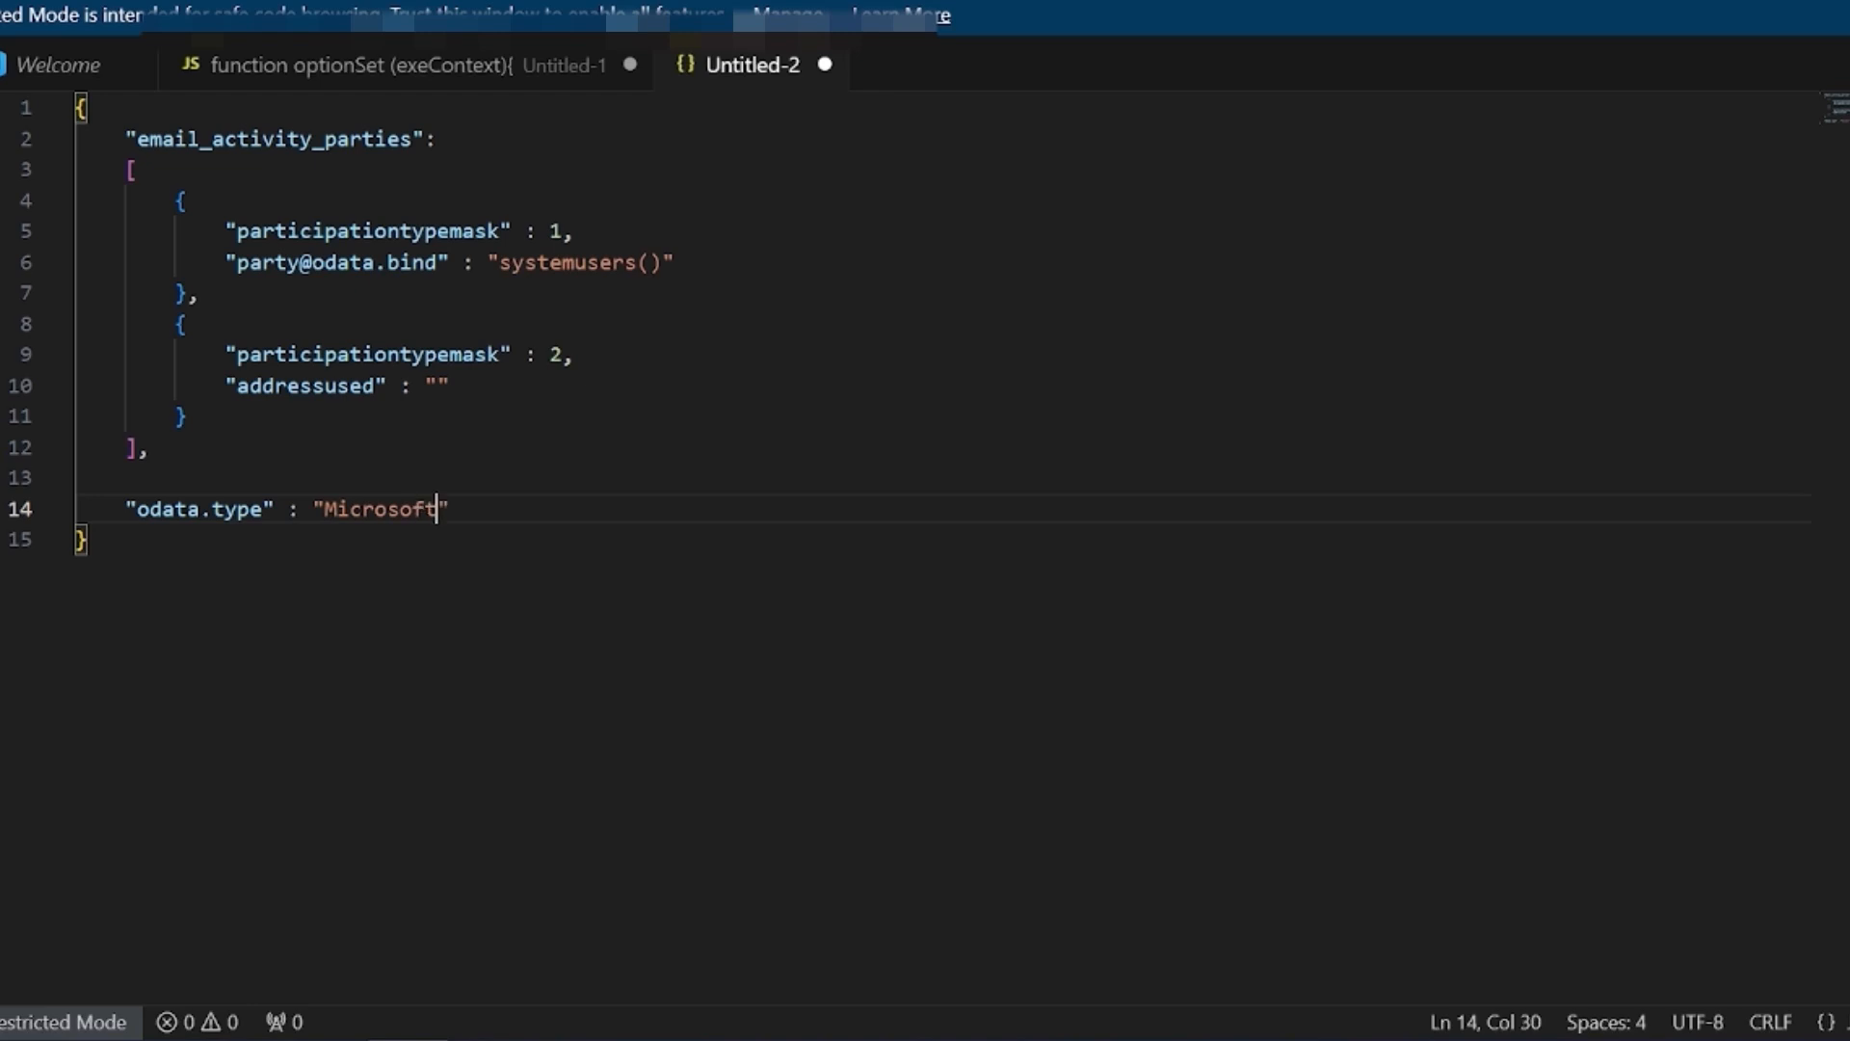
{"action": "type", "text": "."}
{"action": "type", "text": "Dynamics."}
{"action": "type", "text": "CRM.ema"}
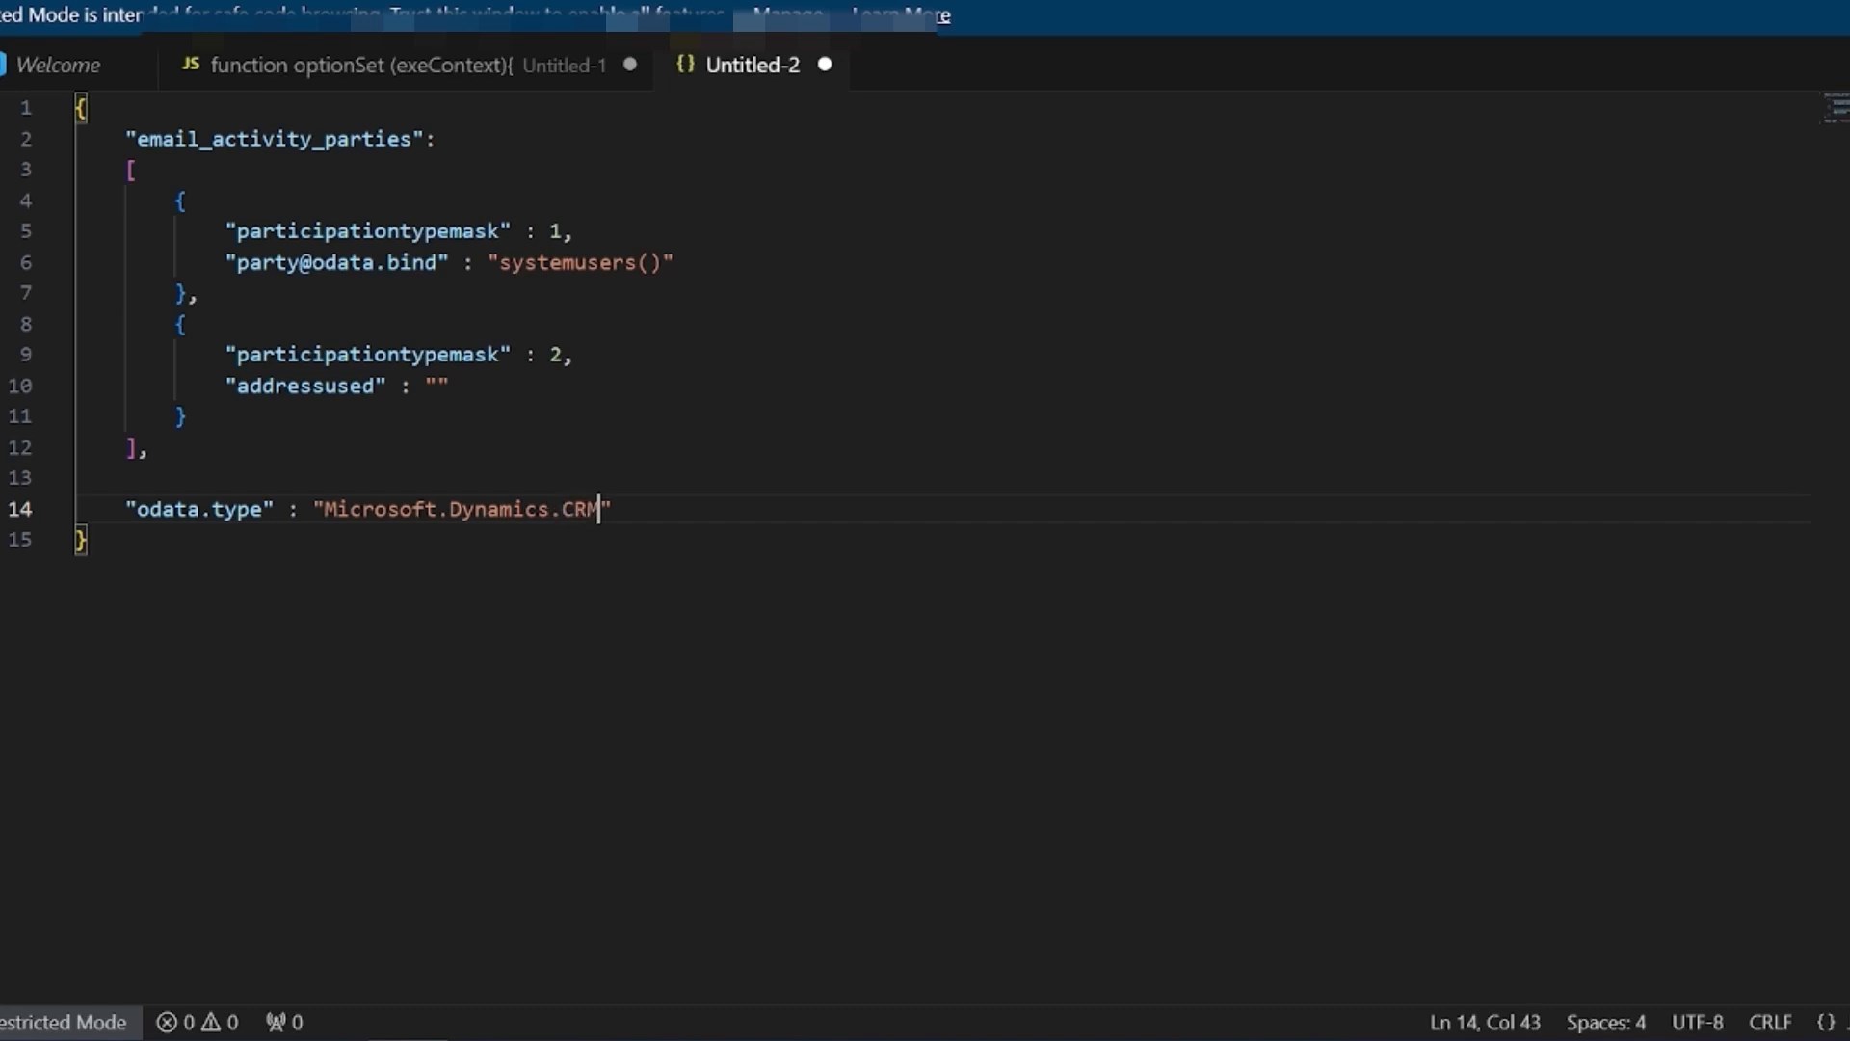
{"action": "type", "text": "il"}
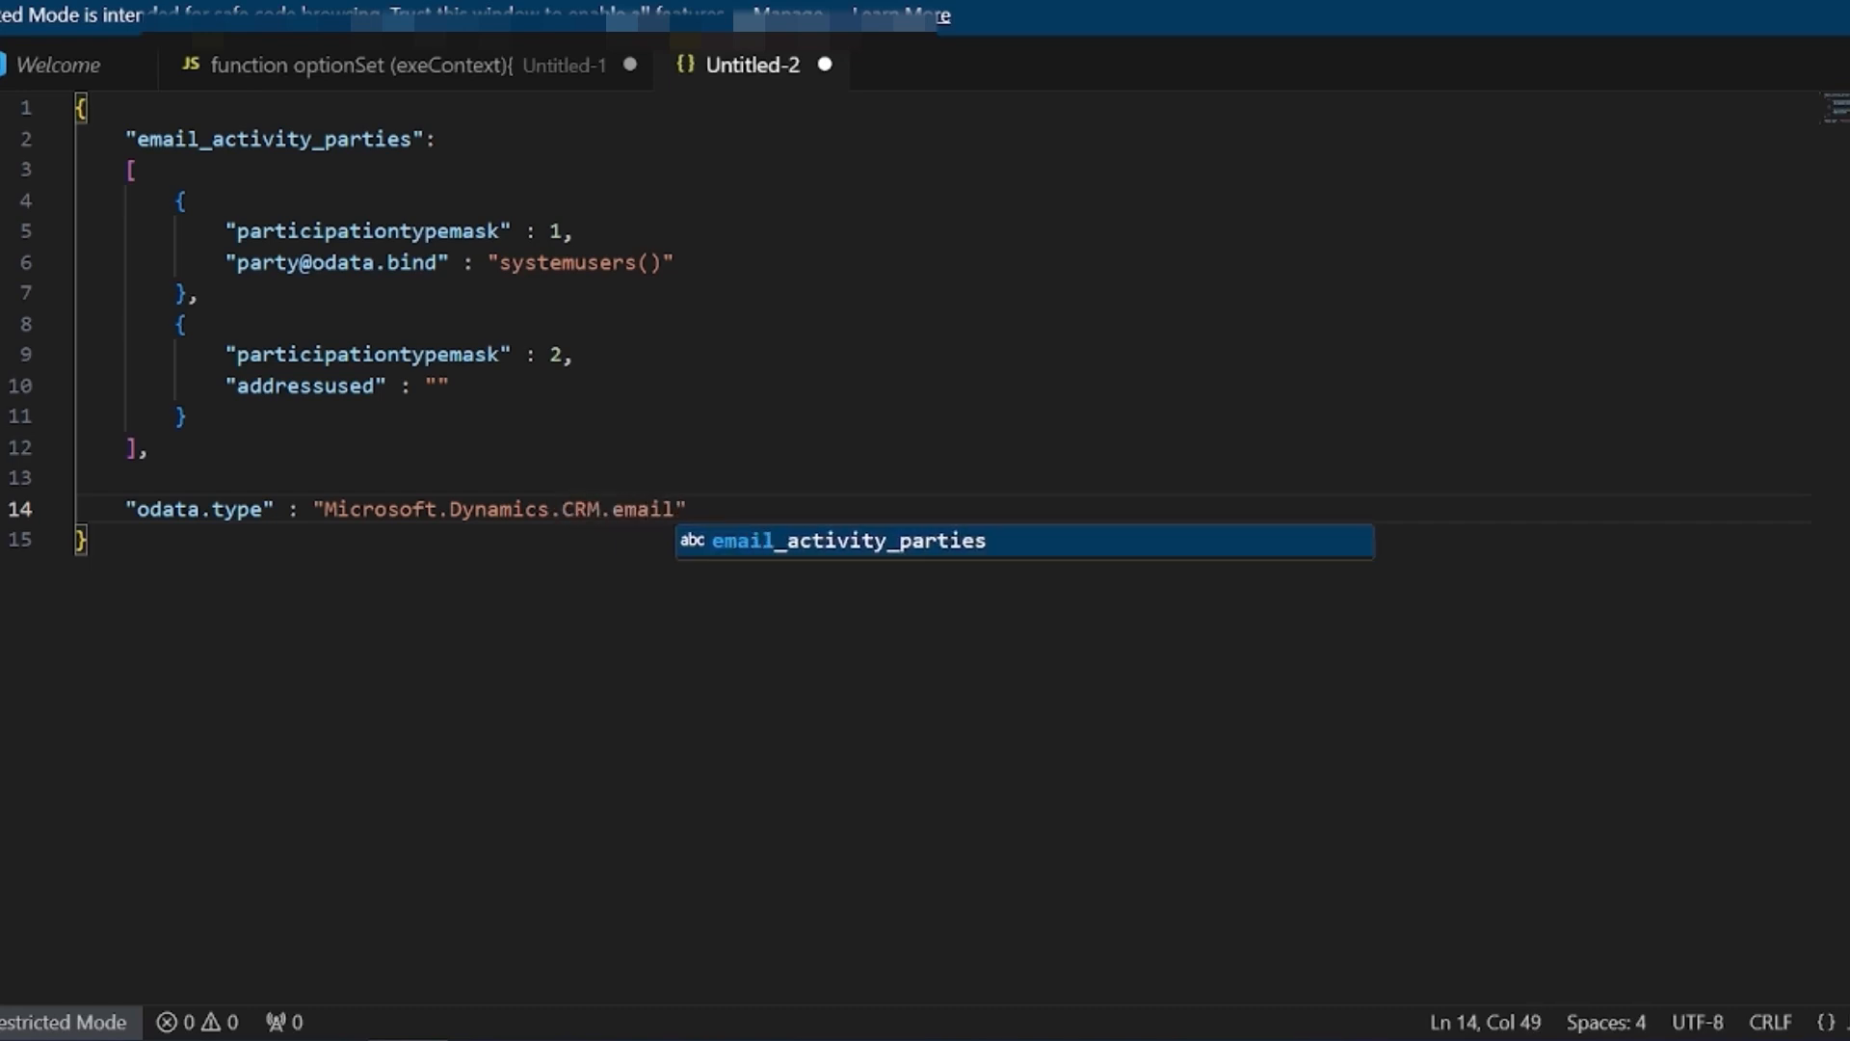
{"action": "type", "text": "\""}
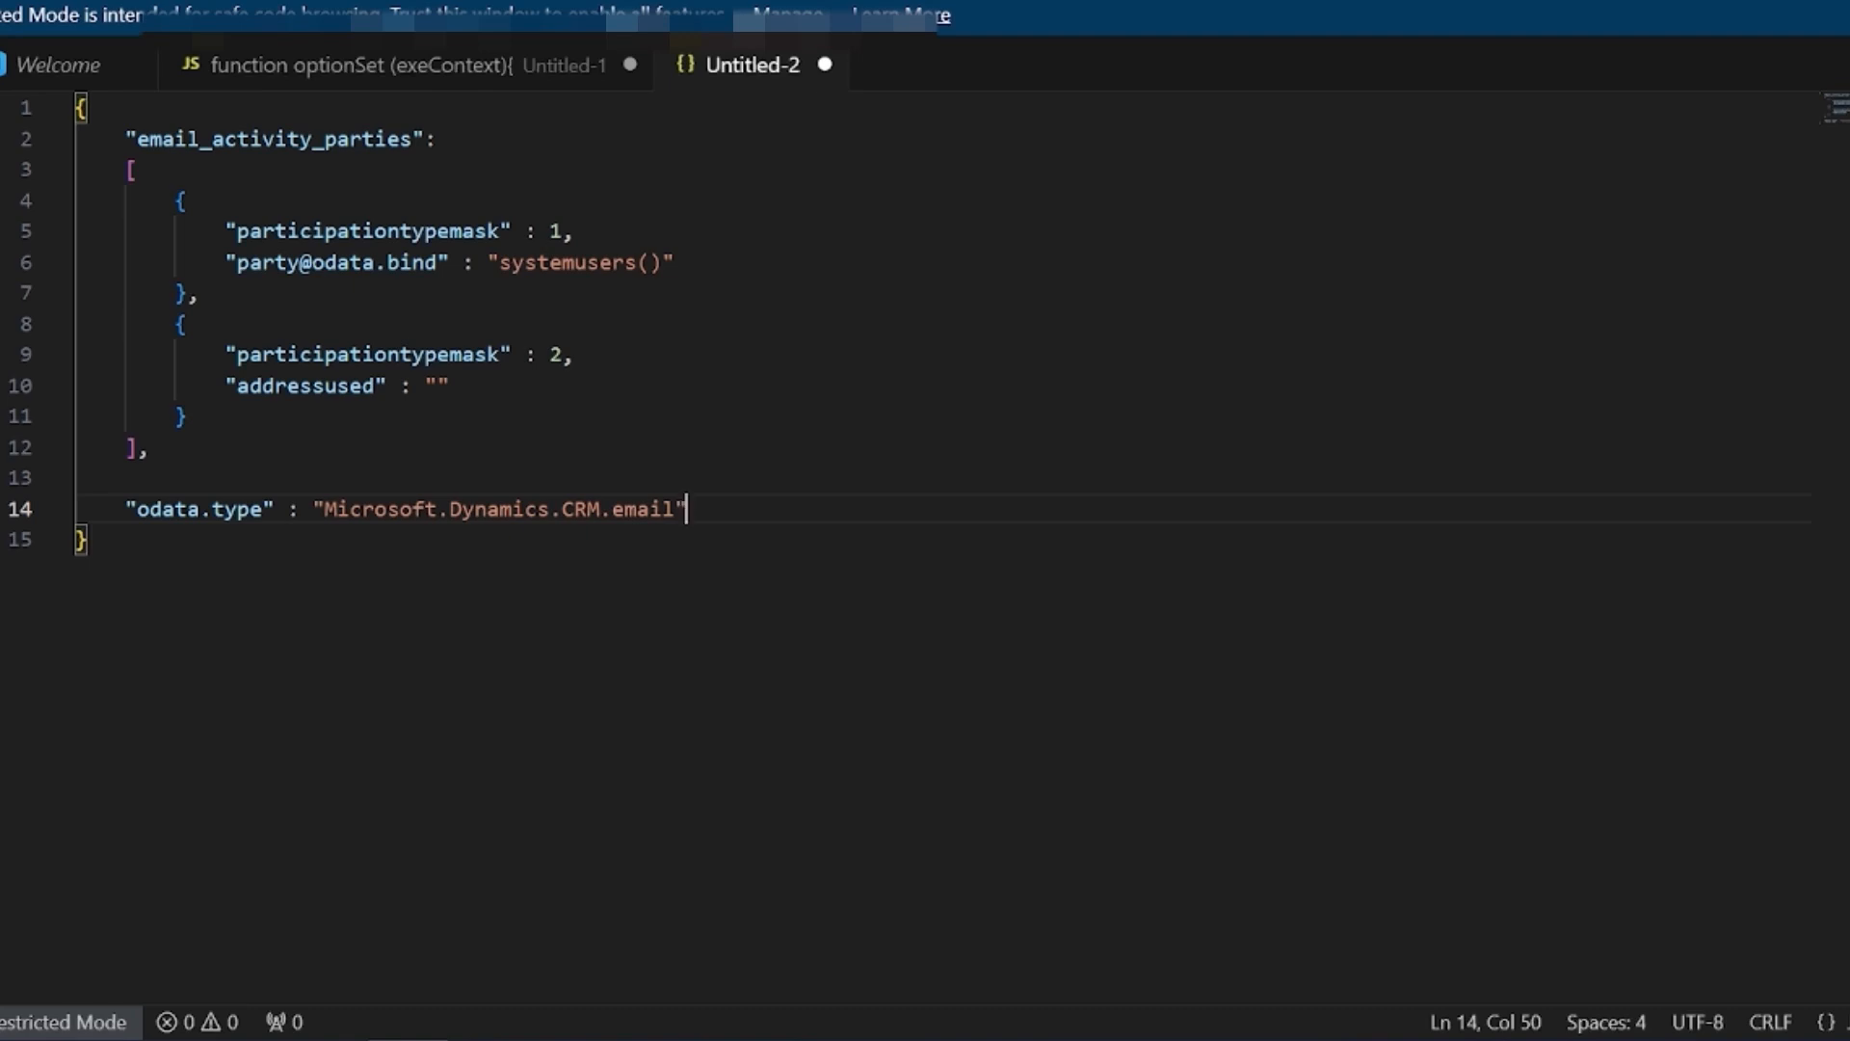
Copy the complete JSON and paste it into the Target field of the flow's Perform an unbound action step in Power Apps
{"action": "left_click_drag", "start_coordinate": [89, 539], "coordinate": [135, 64]}
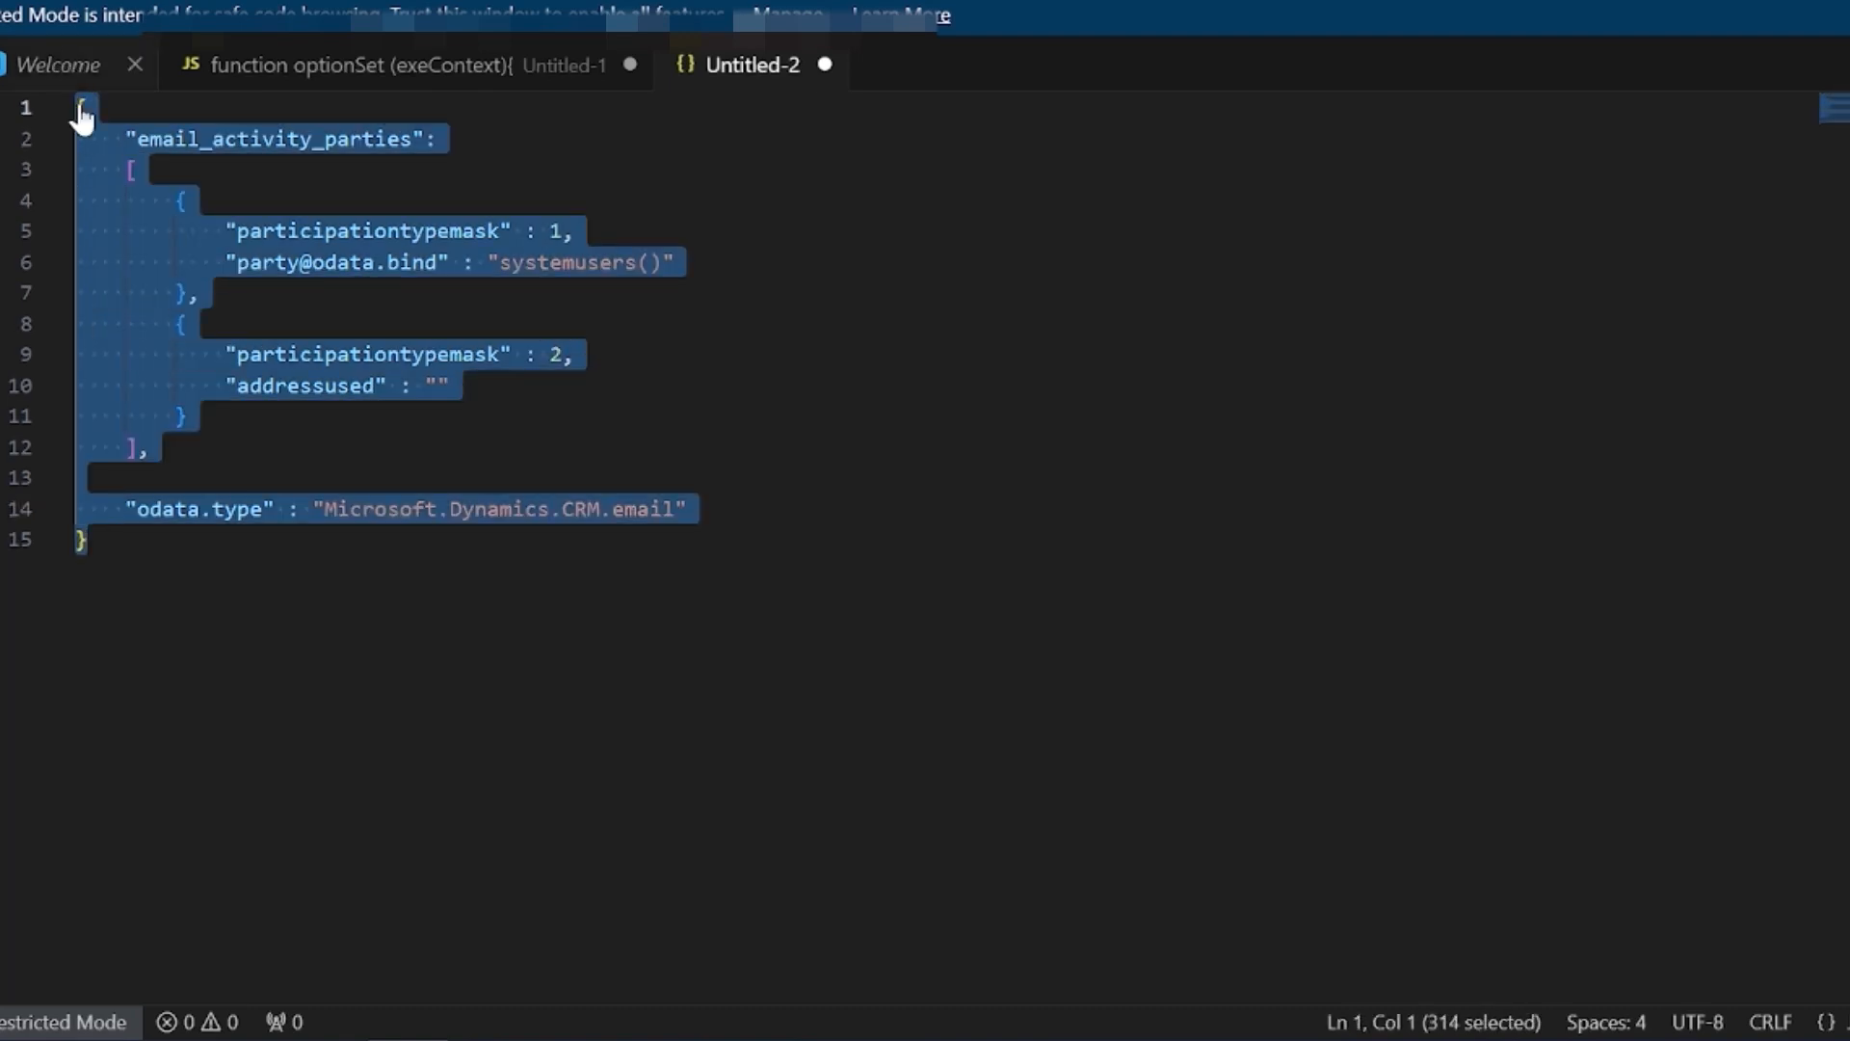
{"action": "right_click", "coordinate": [149, 303]}
{"action": "left_click", "coordinate": [414, 550]}
{"action": "key", "text": "alt+Tab"}
{"action": "key", "text": "alt+Tab"}
{"action": "left_click", "coordinate": [328, 915]}
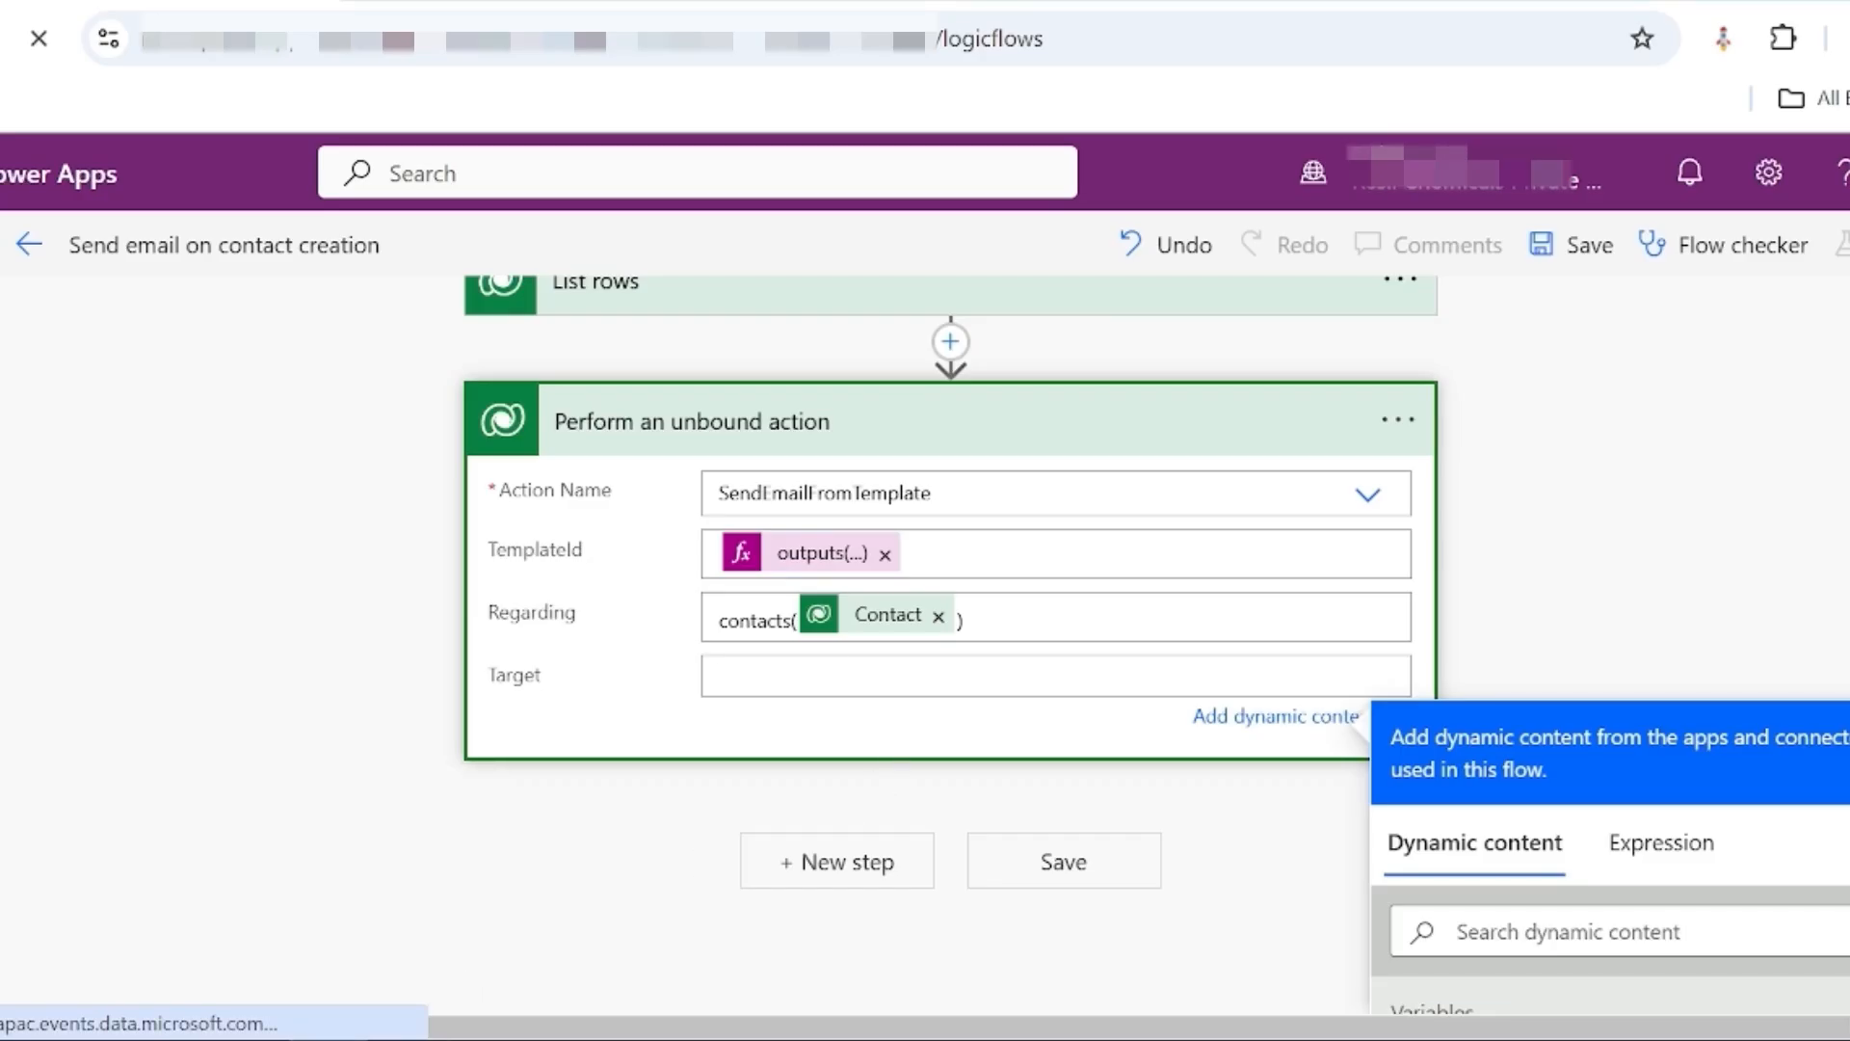
{"action": "key", "text": "ctrl+v"}
Insert the At variable directly before odata.type inside the key's quotation marks in the Target JSON
{"action": "scroll", "coordinate": [963, 645], "scroll_direction": "down", "scroll_amount": 4}
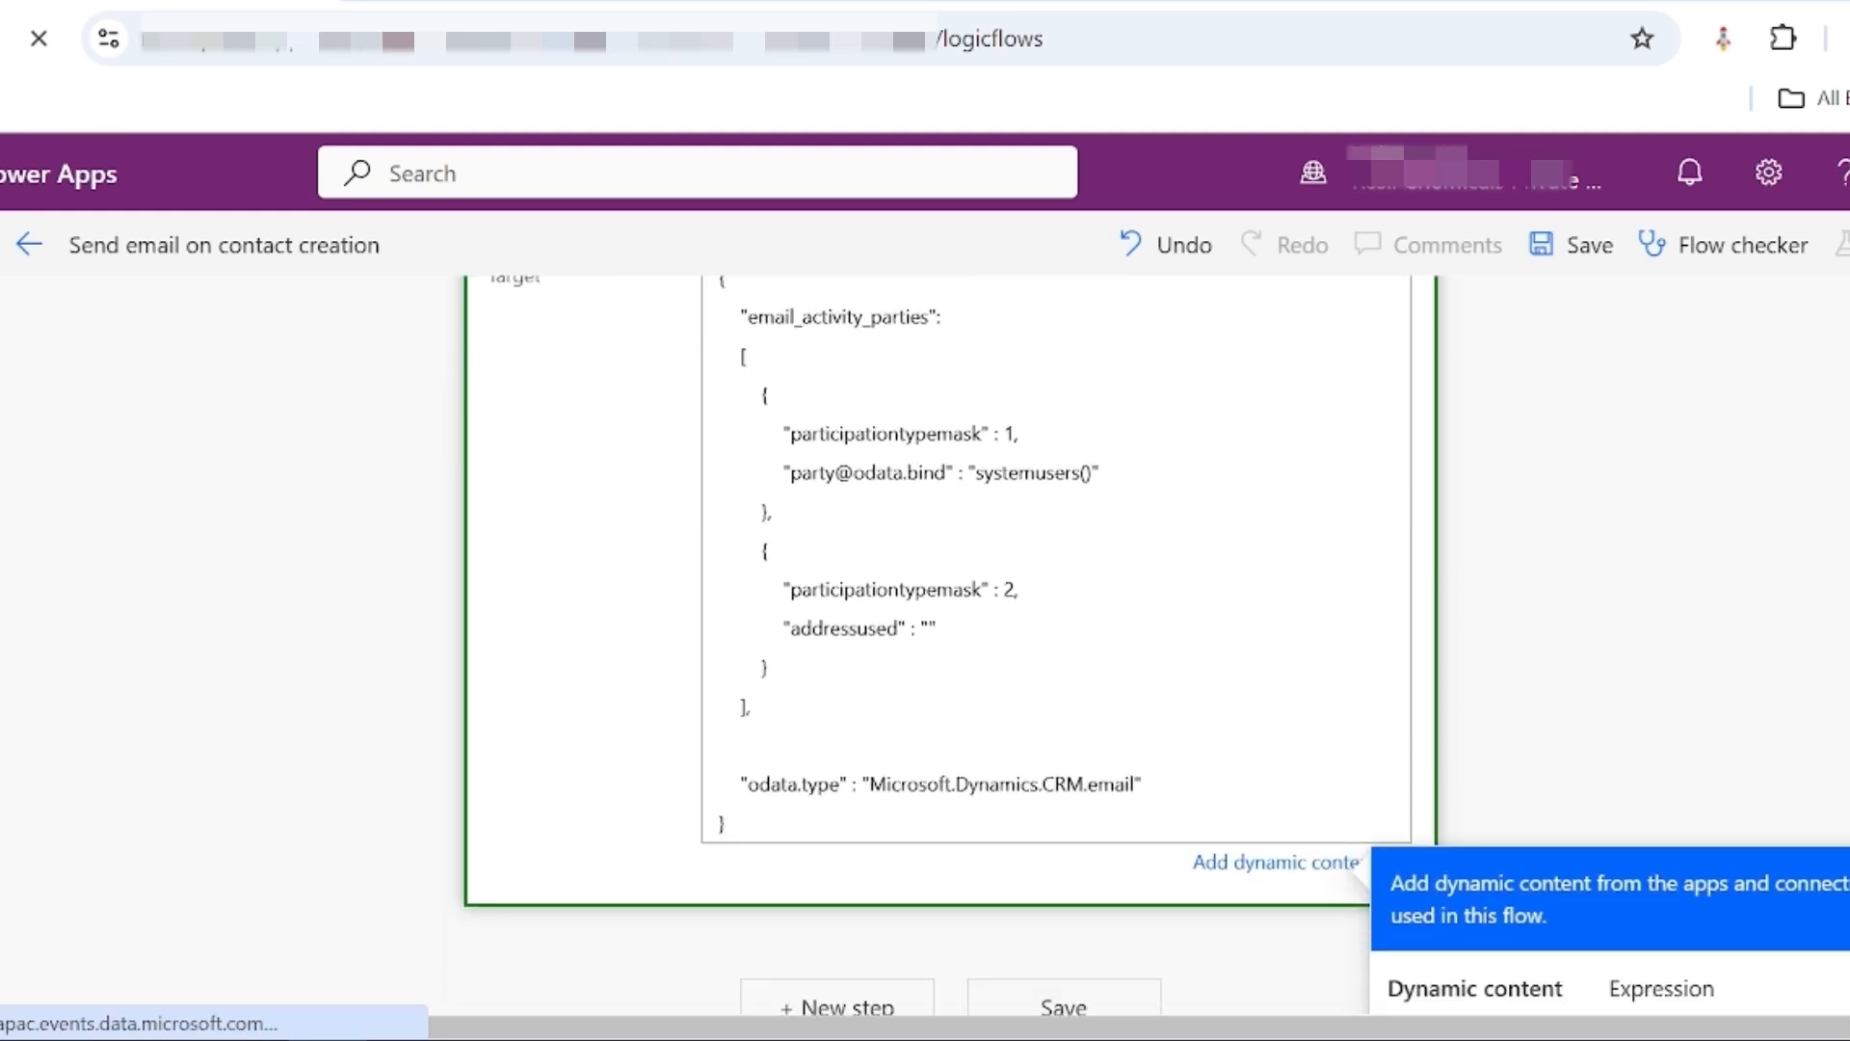
{"action": "scroll", "coordinate": [964, 646], "scroll_direction": "down", "scroll_amount": 2}
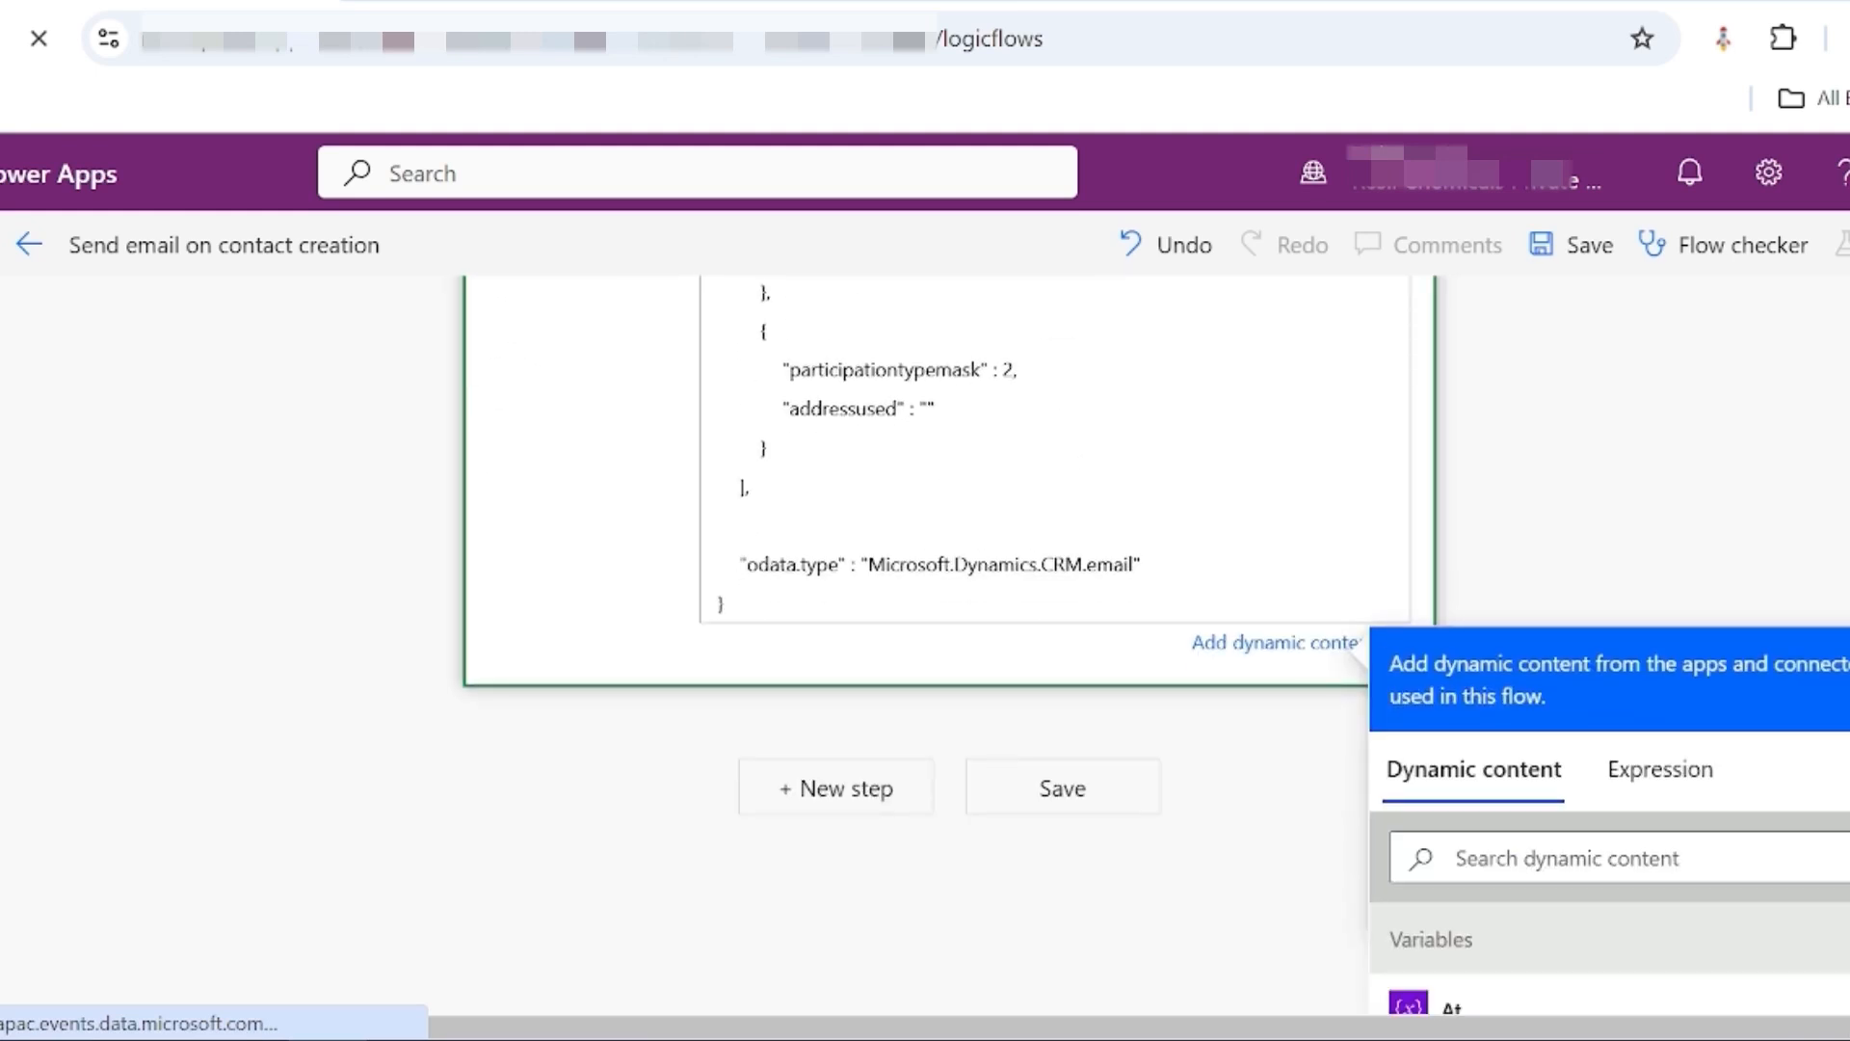
{"action": "scroll", "coordinate": [1446, 617], "scroll_direction": "down", "scroll_amount": 3}
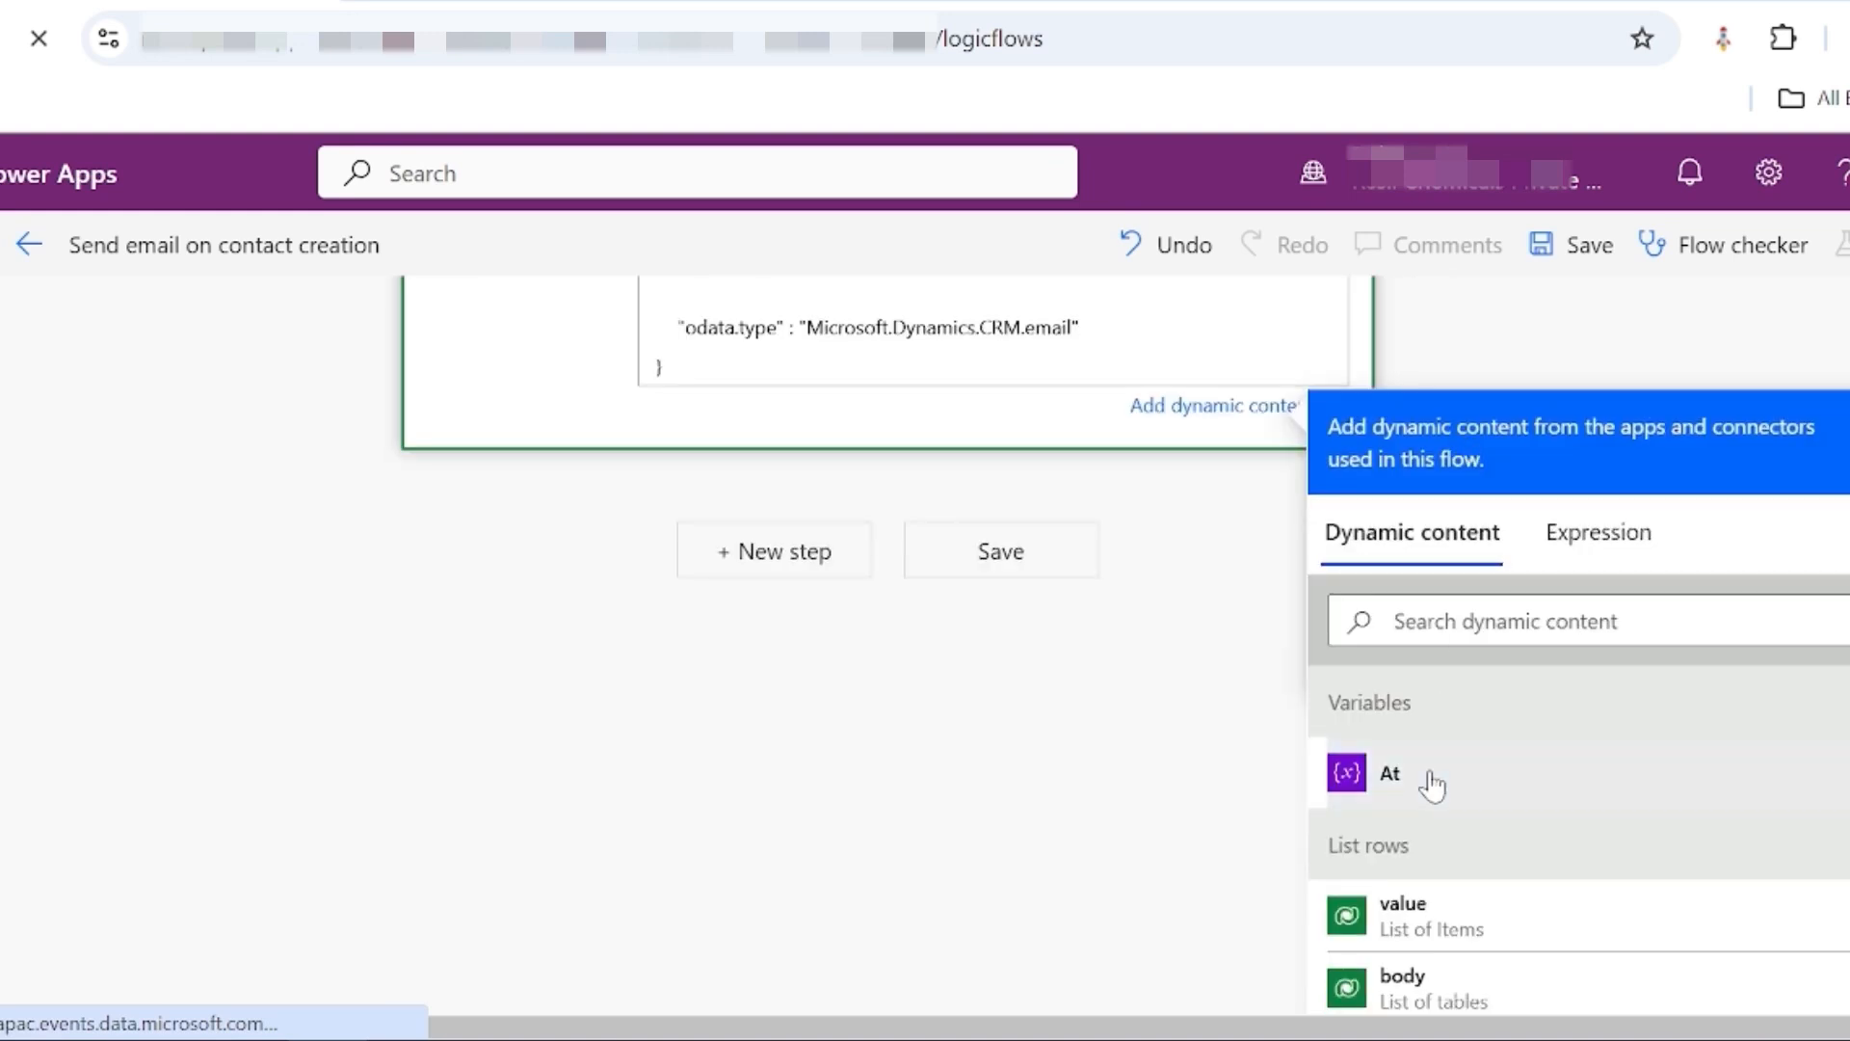
{"action": "left_click", "coordinate": [1433, 777]}
Insert the trigger's Created By (Value) dynamic content between the parentheses of systemusers() in the Target JSON
{"action": "scroll", "coordinate": [879, 701], "scroll_direction": "up", "scroll_amount": 4}
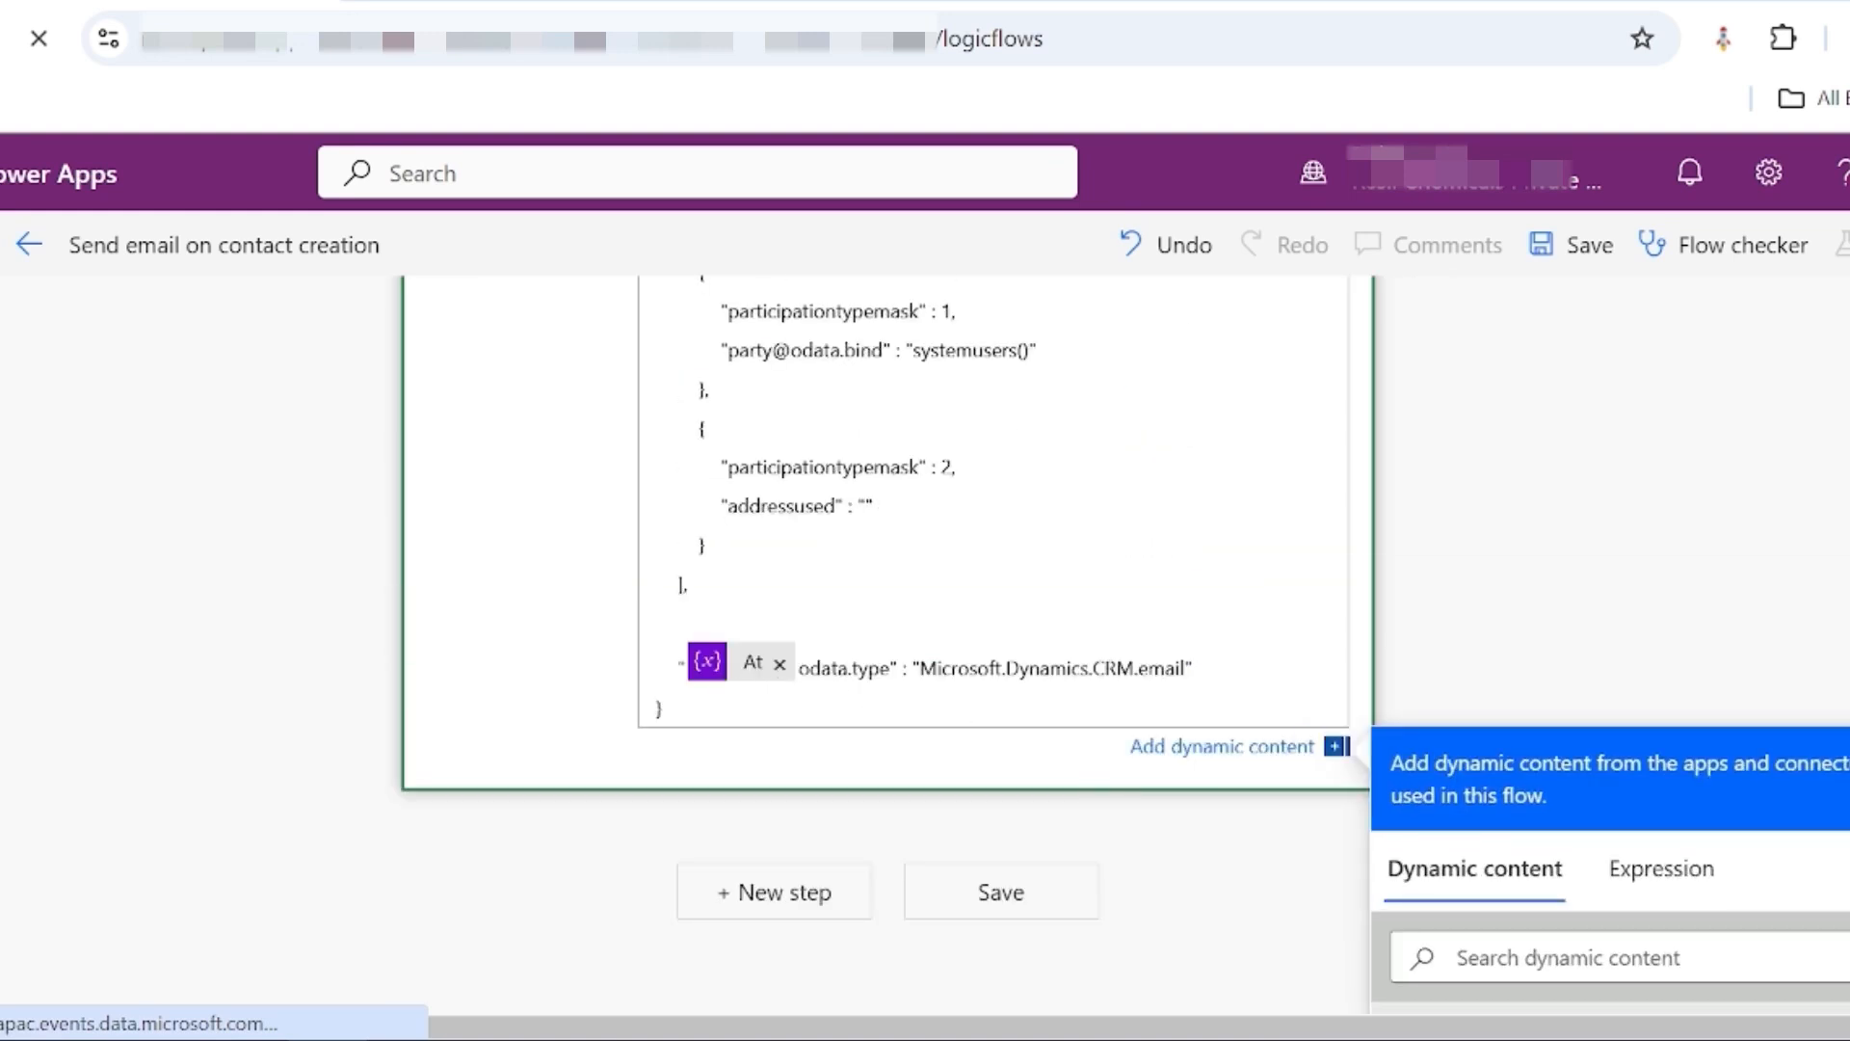
{"action": "scroll", "coordinate": [878, 702], "scroll_direction": "up", "scroll_amount": 1}
{"action": "scroll", "coordinate": [992, 579], "scroll_direction": "up", "scroll_amount": 2}
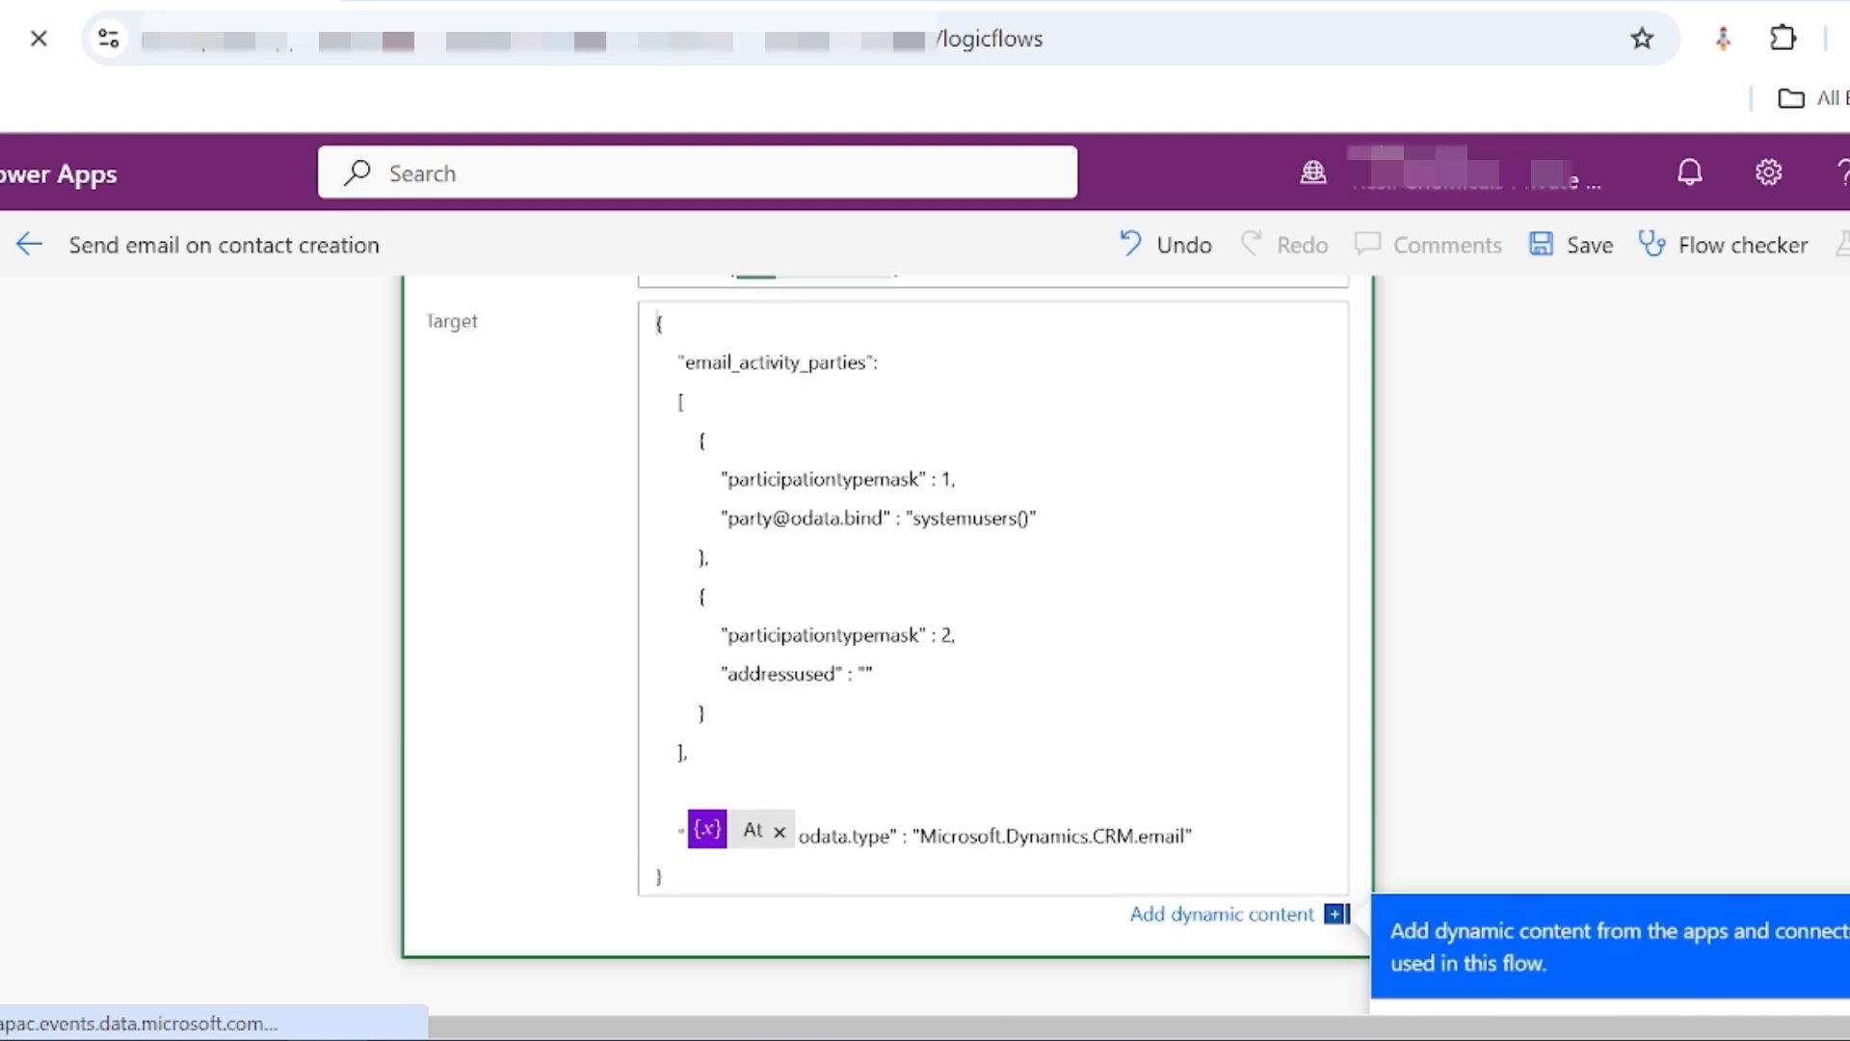
{"action": "scroll", "coordinate": [1413, 538], "scroll_direction": "down", "scroll_amount": 1}
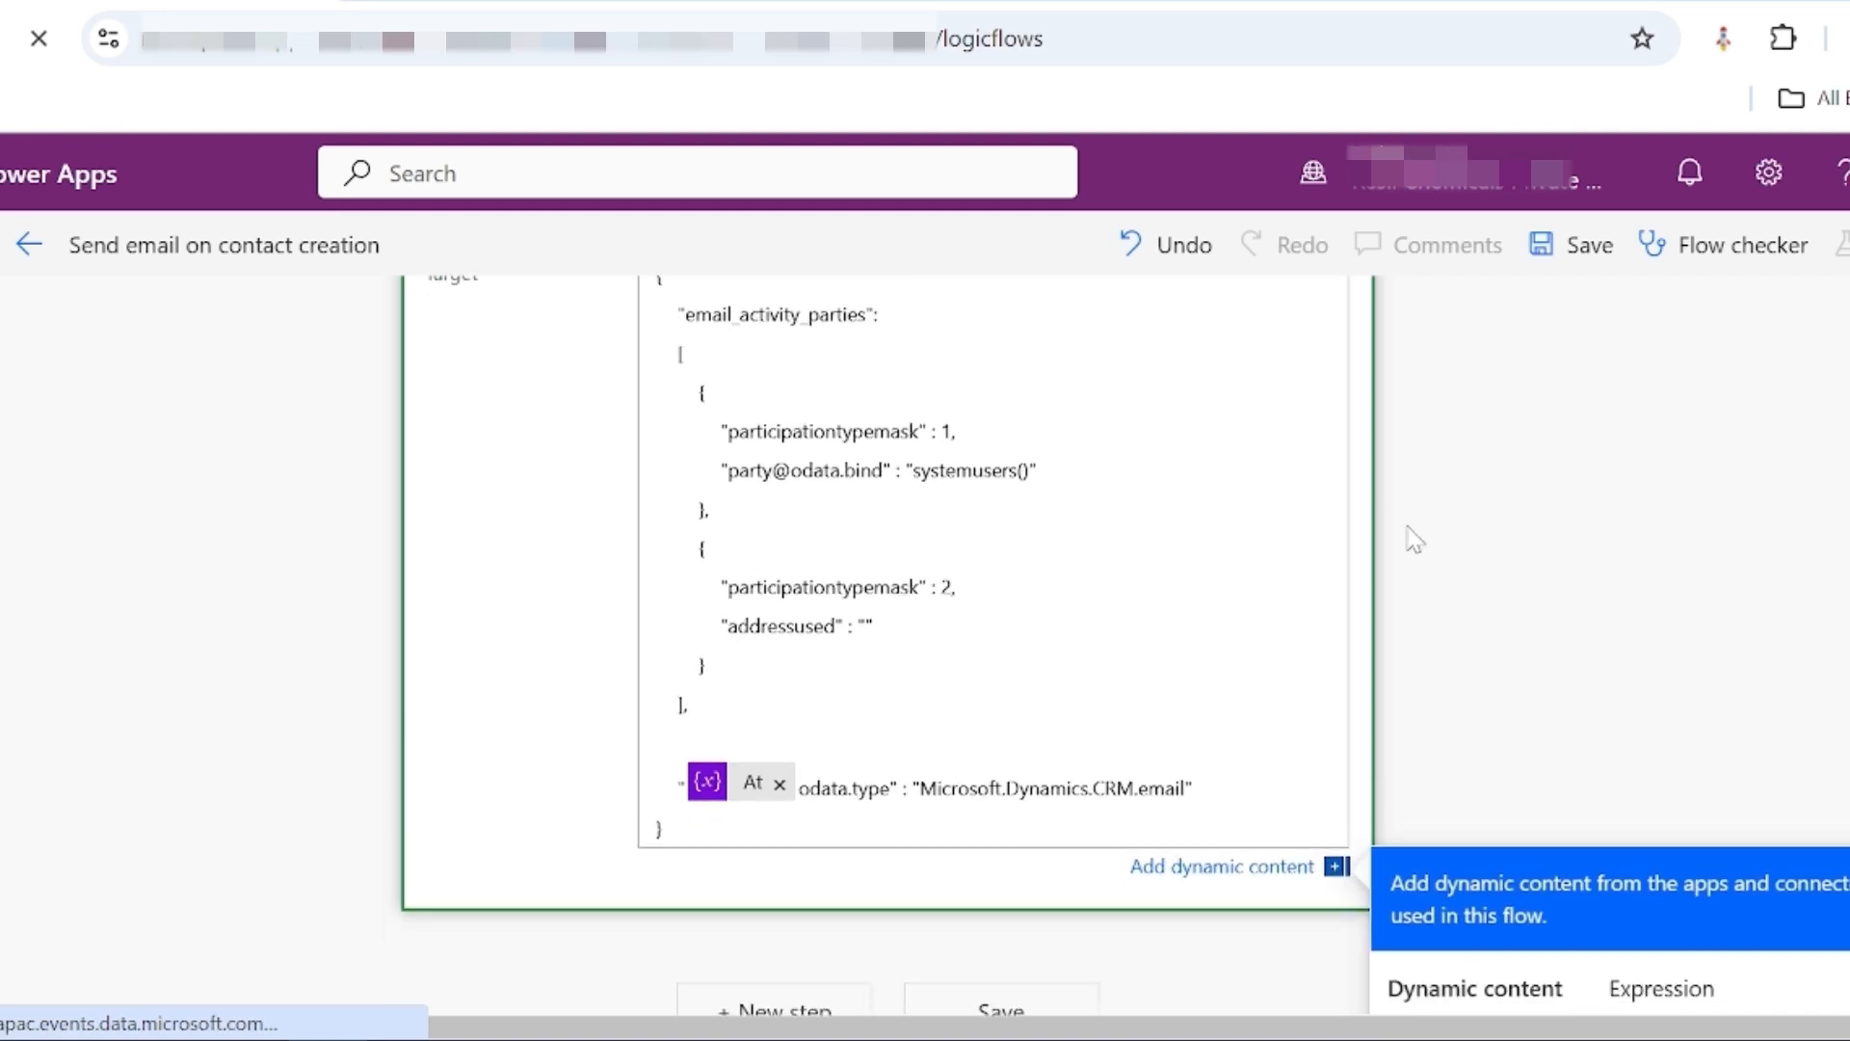
{"action": "scroll", "coordinate": [1414, 538], "scroll_direction": "down", "scroll_amount": 2}
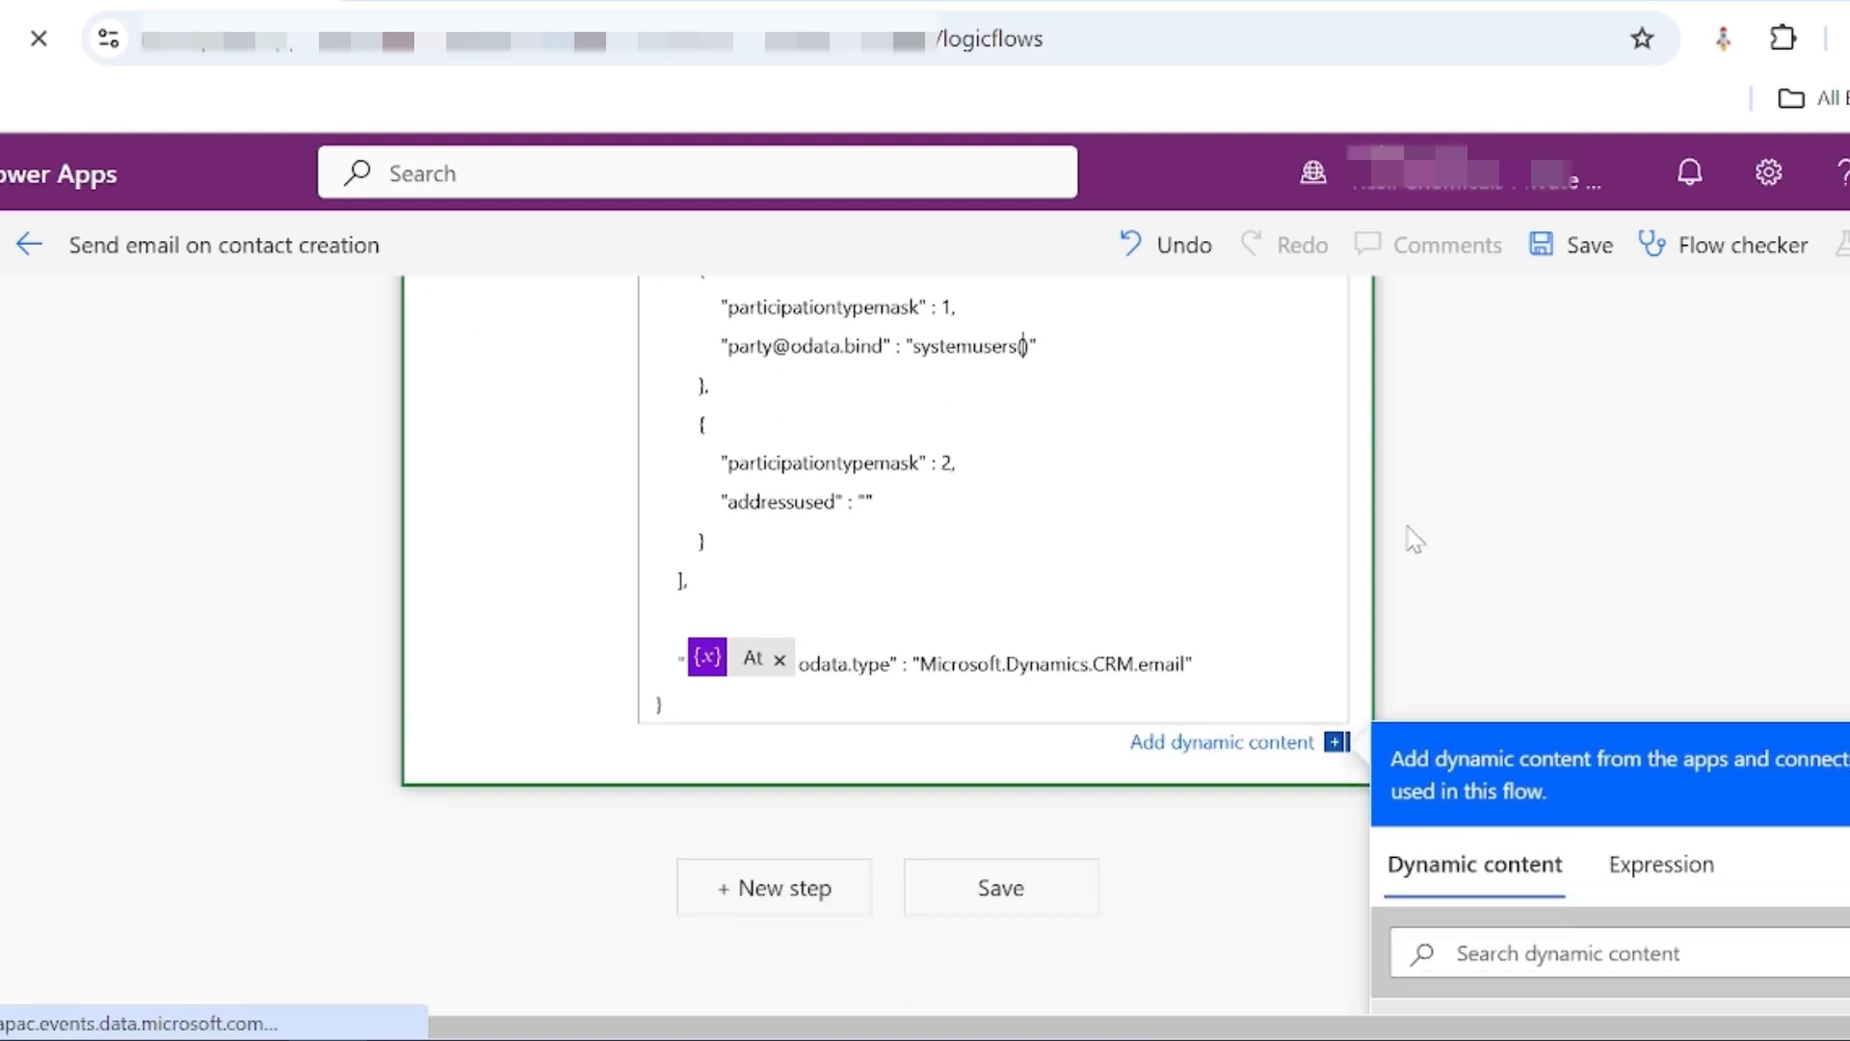
{"action": "scroll", "coordinate": [1566, 598], "scroll_direction": "down", "scroll_amount": 6}
{"action": "left_click", "coordinate": [1514, 335]}
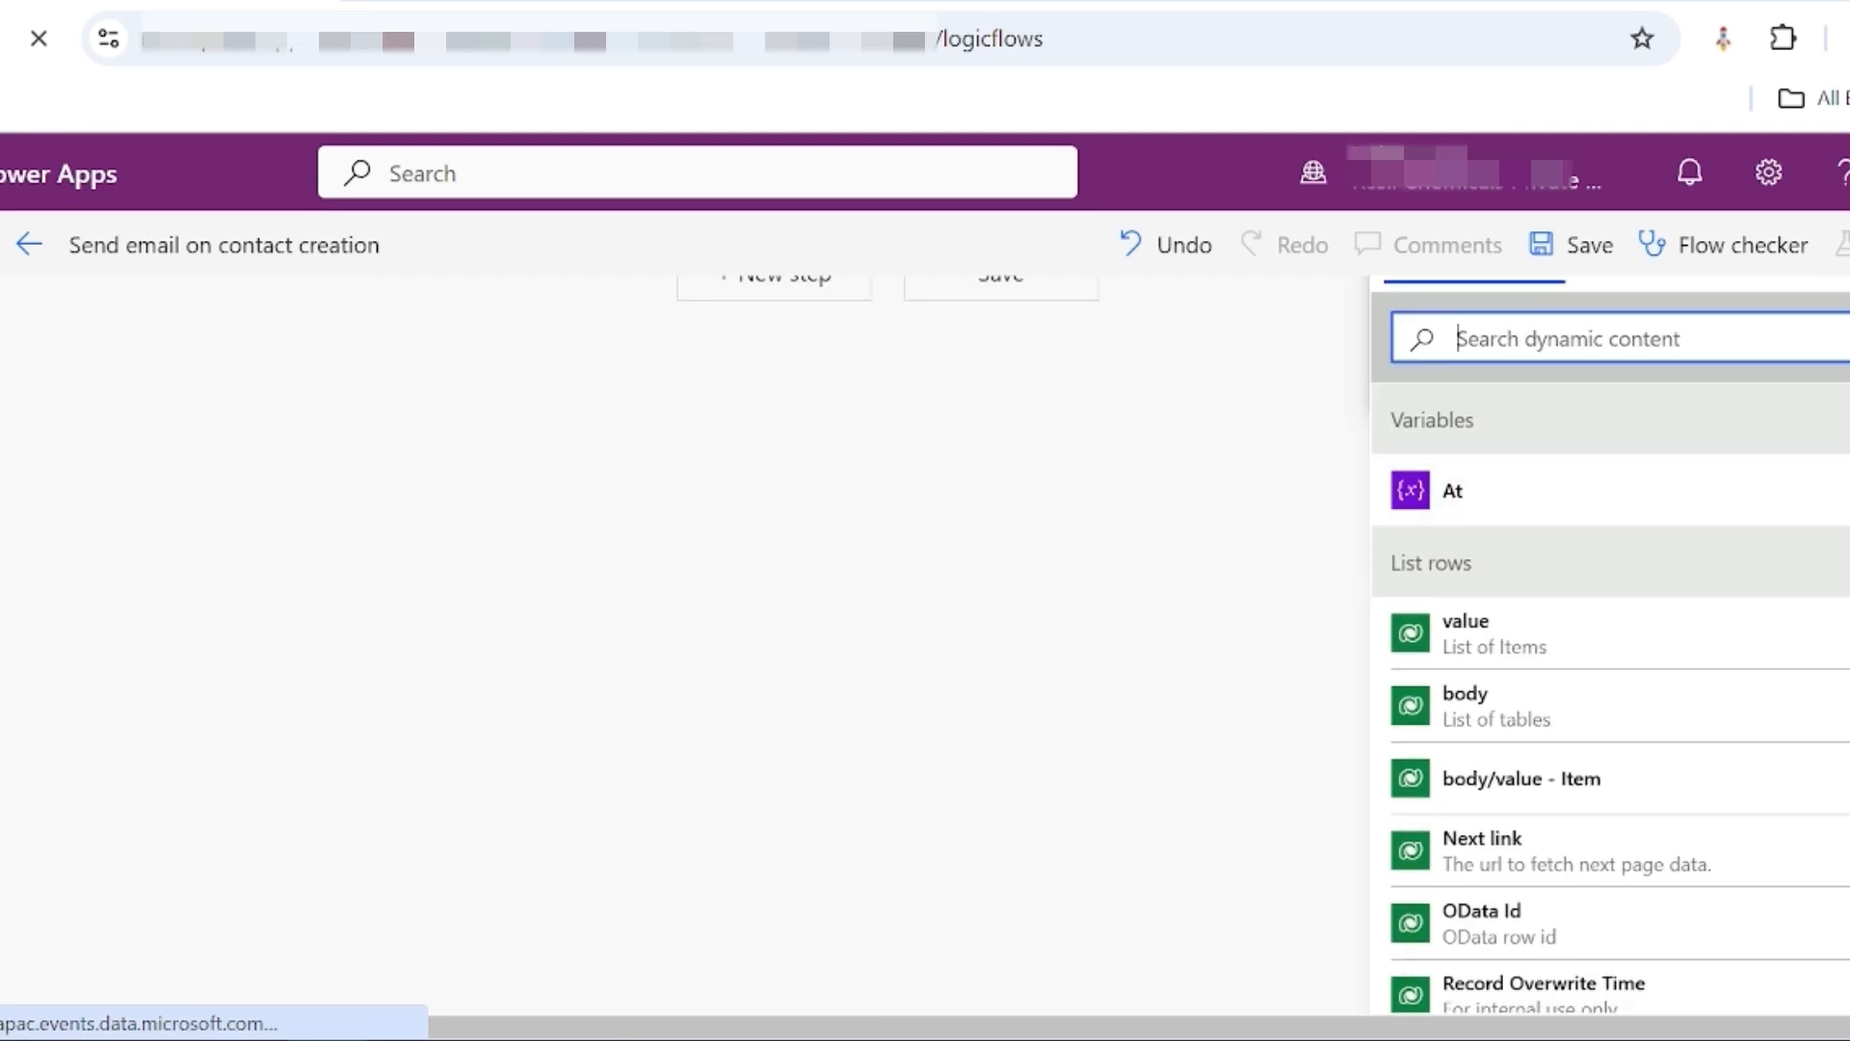
{"action": "type", "text": "created by"}
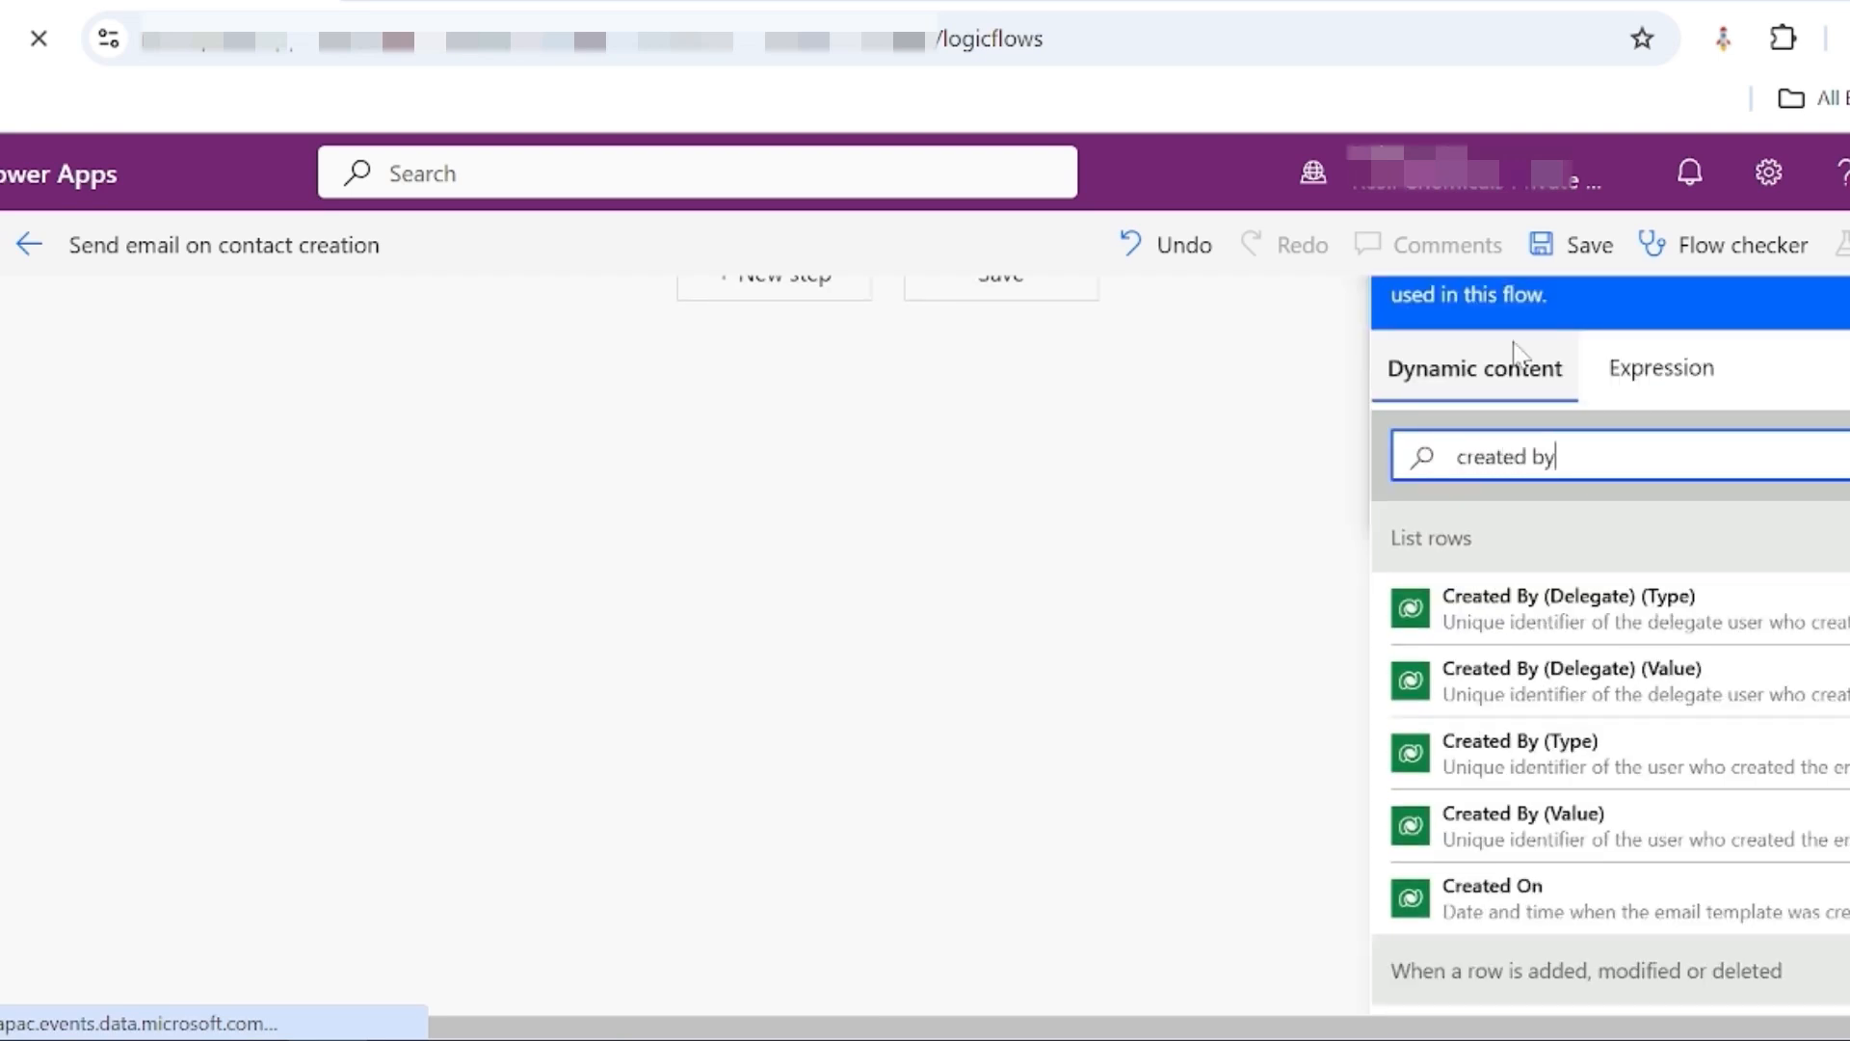
{"action": "scroll", "coordinate": [1696, 699], "scroll_direction": "down", "scroll_amount": 5}
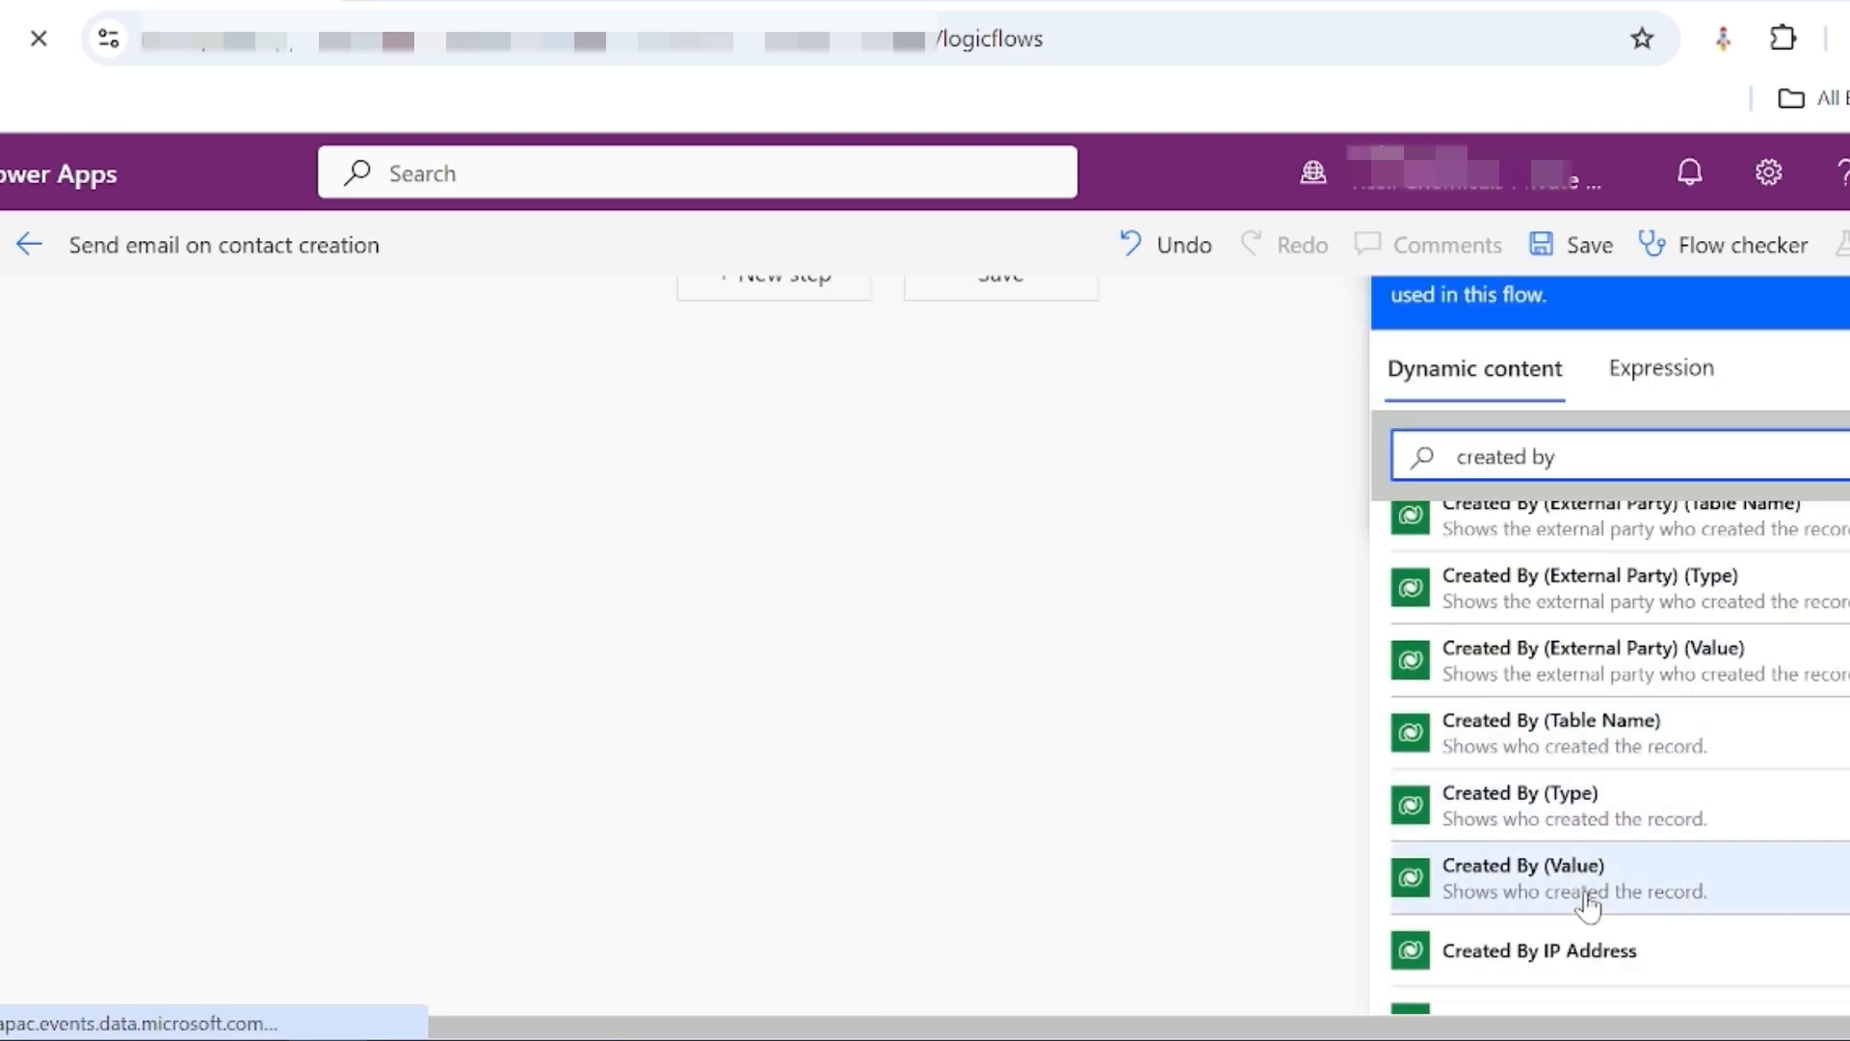
{"action": "left_click", "coordinate": [1513, 885]}
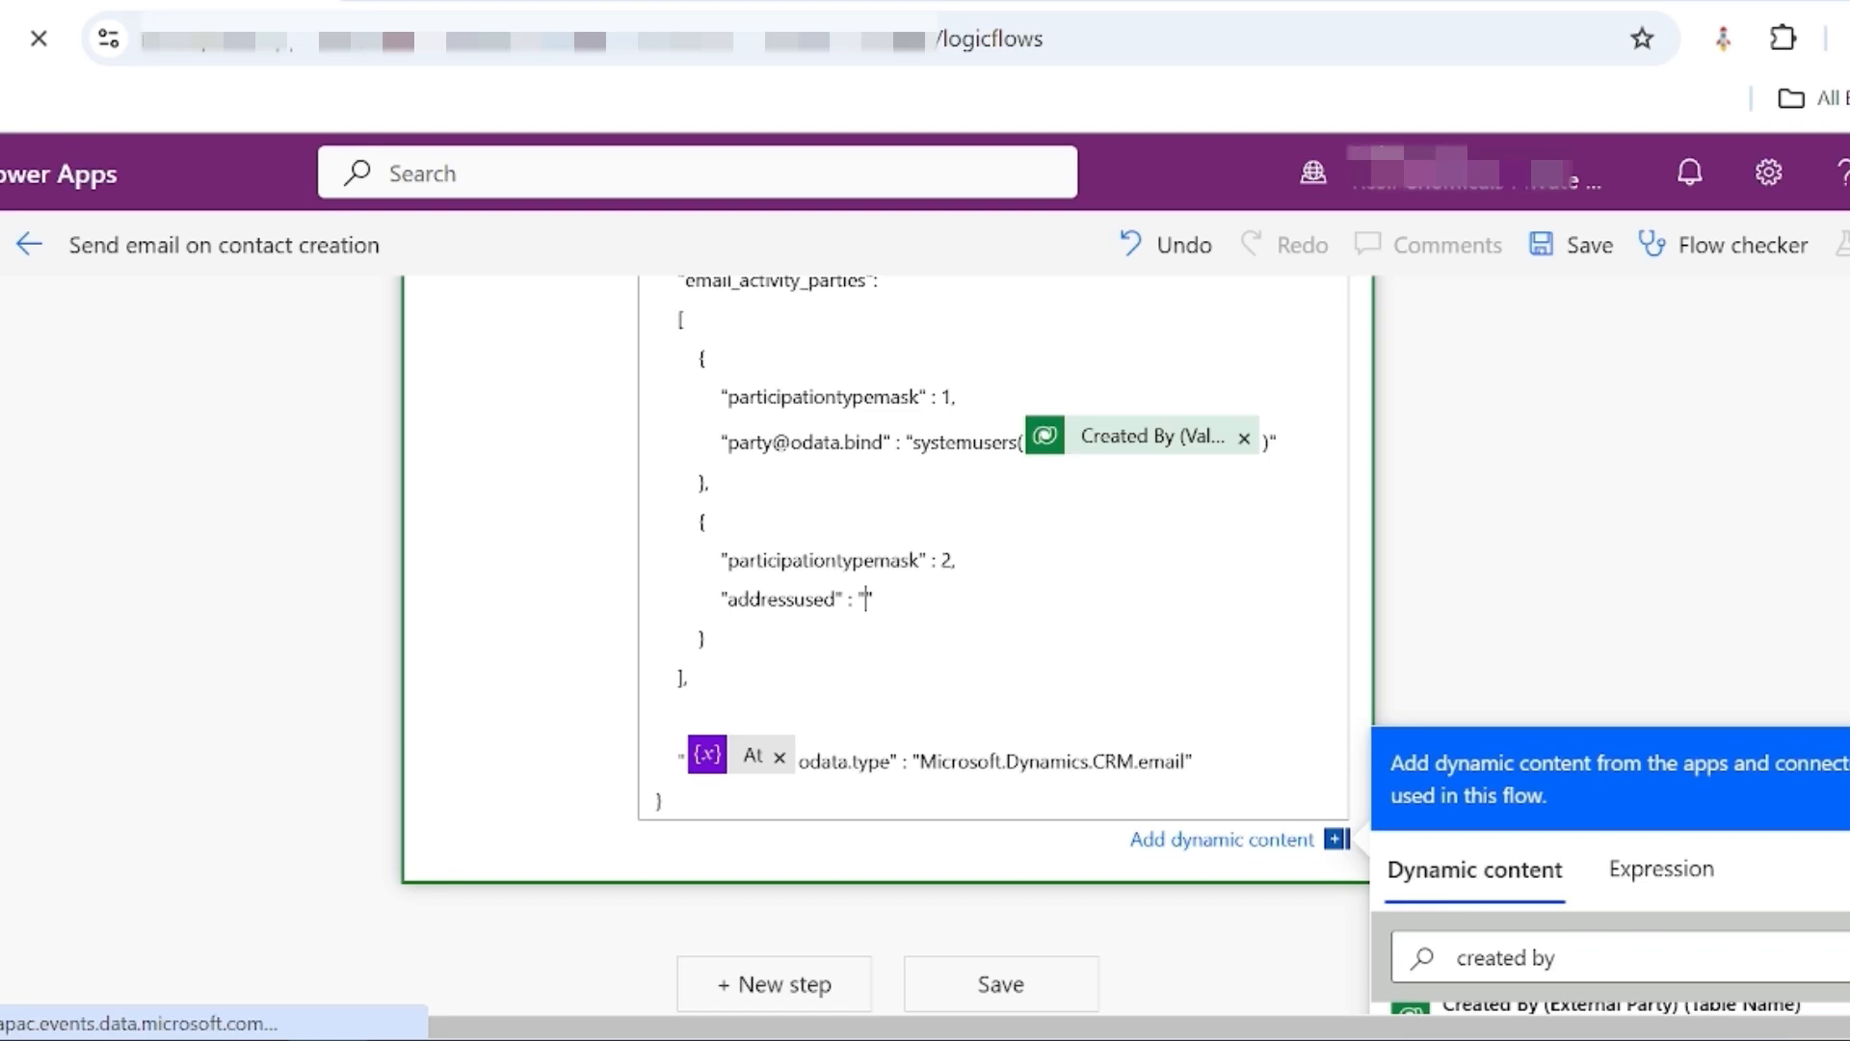
Enter the test recipient's email address as the addressused value, check the Target JSON and save the flow
{"action": "type", "text": "email@test.com"}
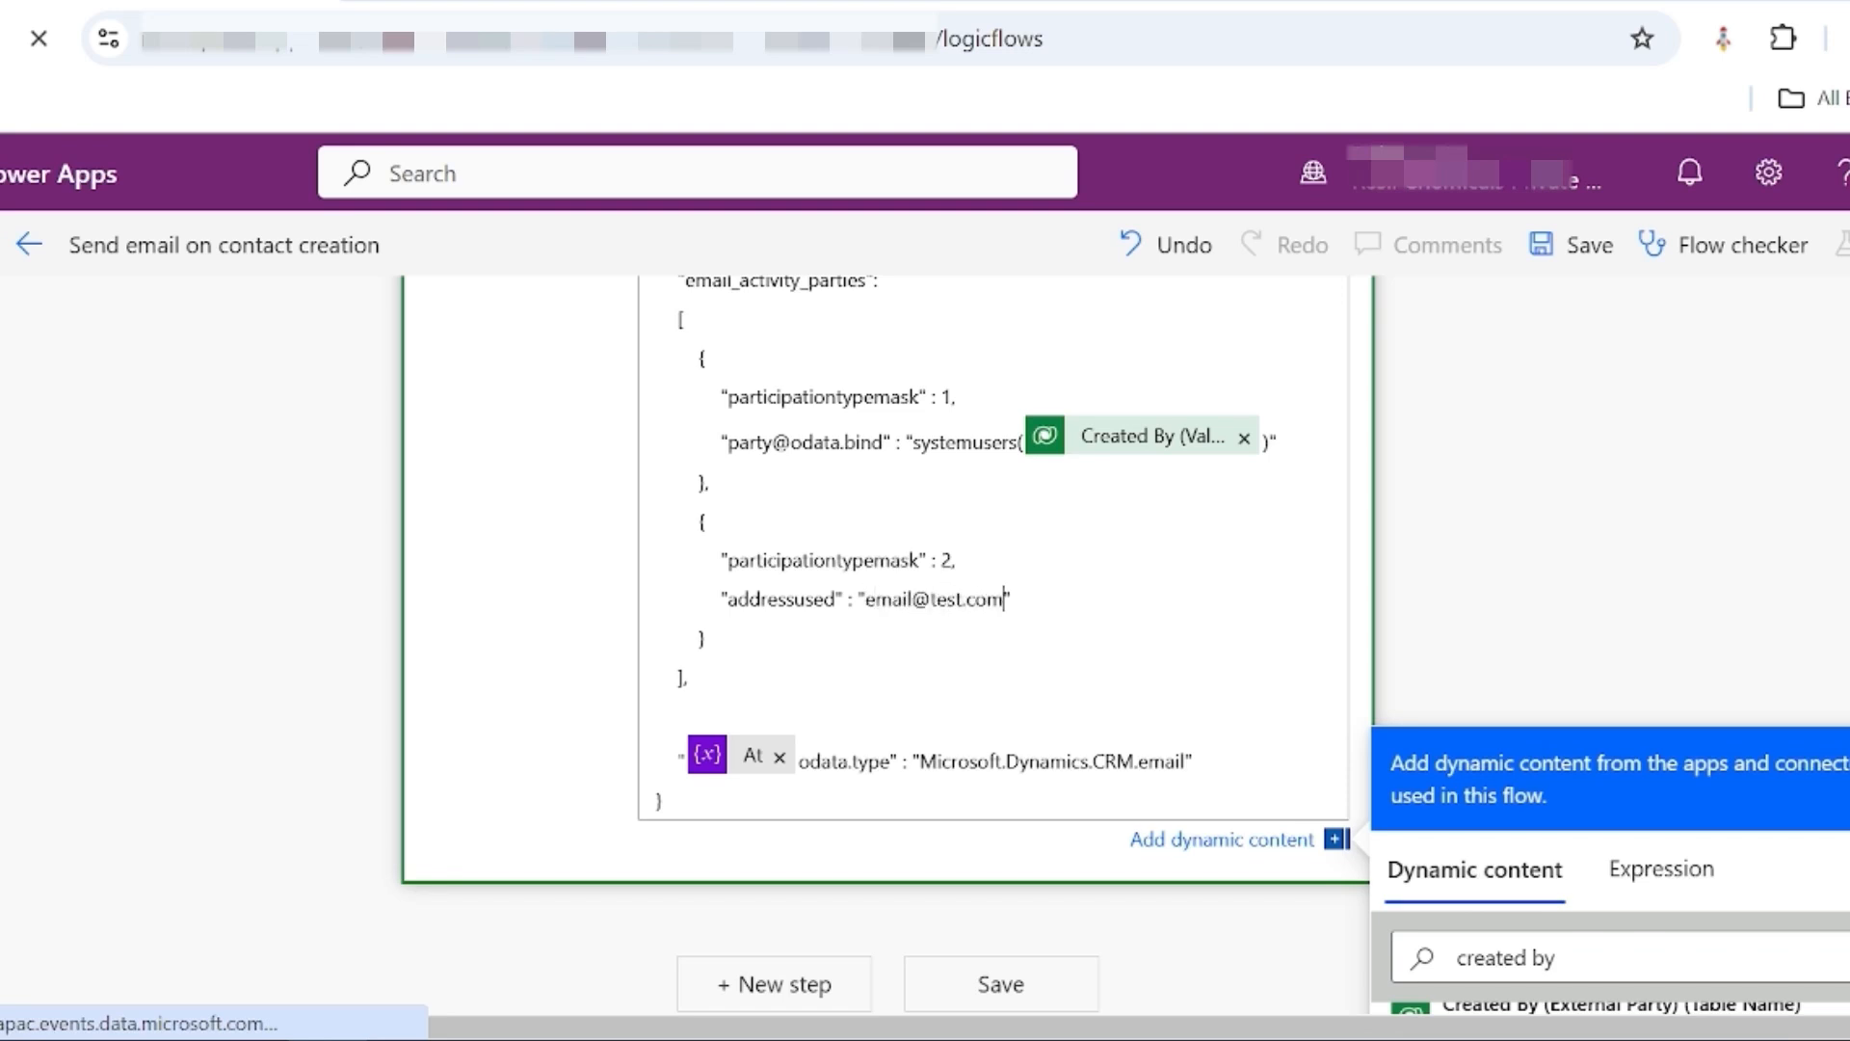
{"action": "scroll", "coordinate": [1002, 578], "scroll_direction": "up", "scroll_amount": 3}
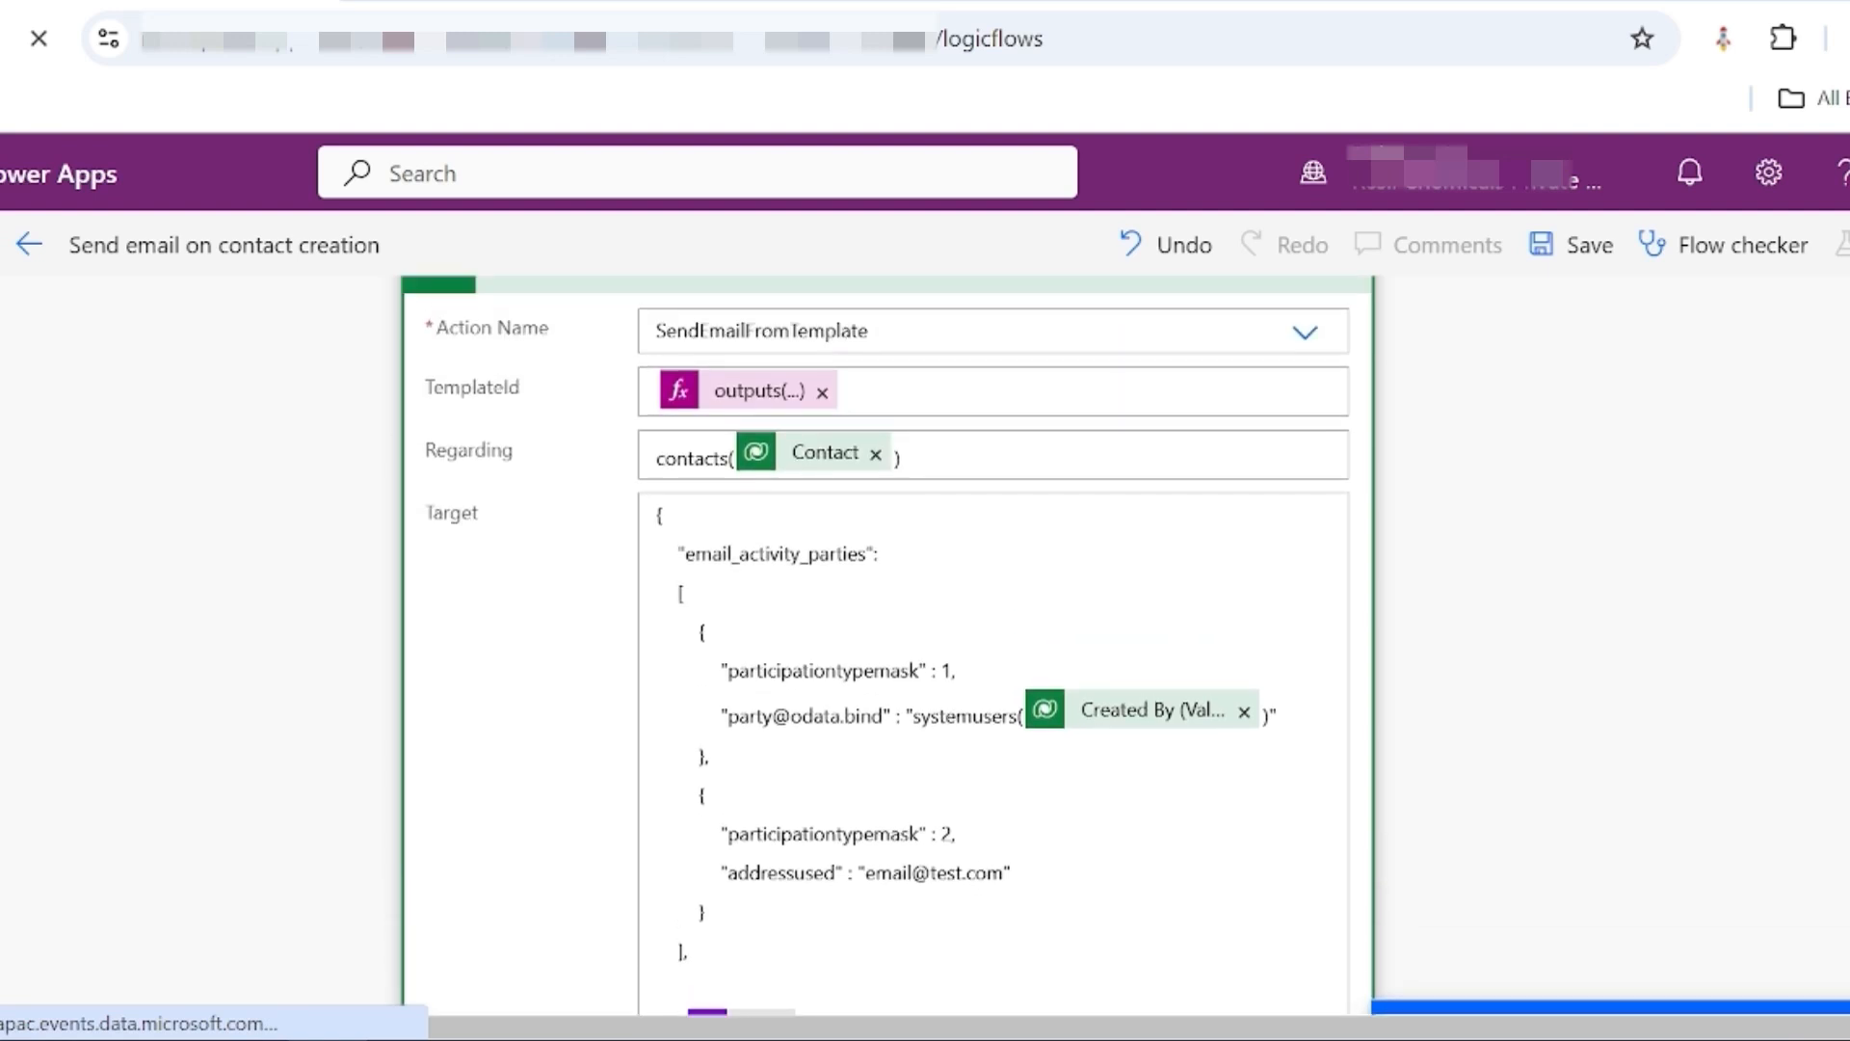
{"action": "scroll", "coordinate": [1002, 579], "scroll_direction": "down", "scroll_amount": 4}
{"action": "scroll", "coordinate": [1656, 361], "scroll_direction": "up", "scroll_amount": 5}
{"action": "scroll", "coordinate": [1657, 362], "scroll_direction": "down", "scroll_amount": 1}
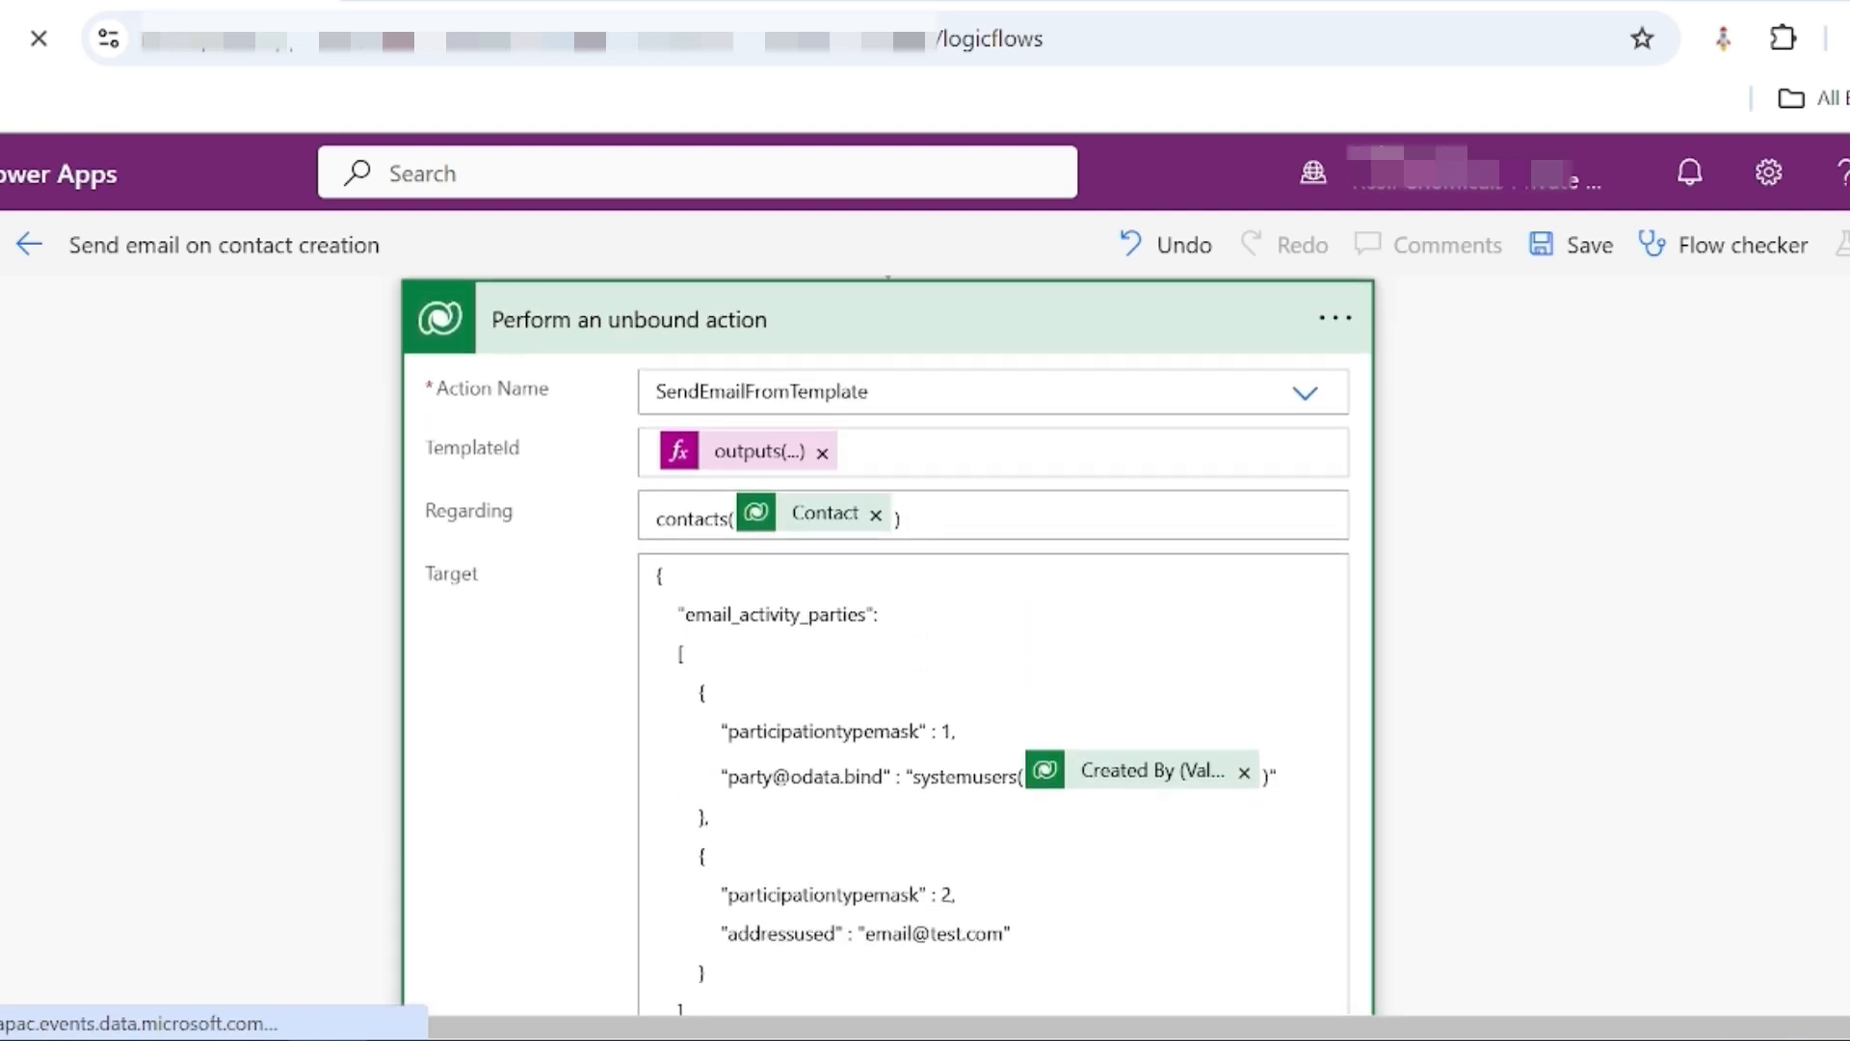
{"action": "scroll", "coordinate": [1137, 645], "scroll_direction": "down", "scroll_amount": 2}
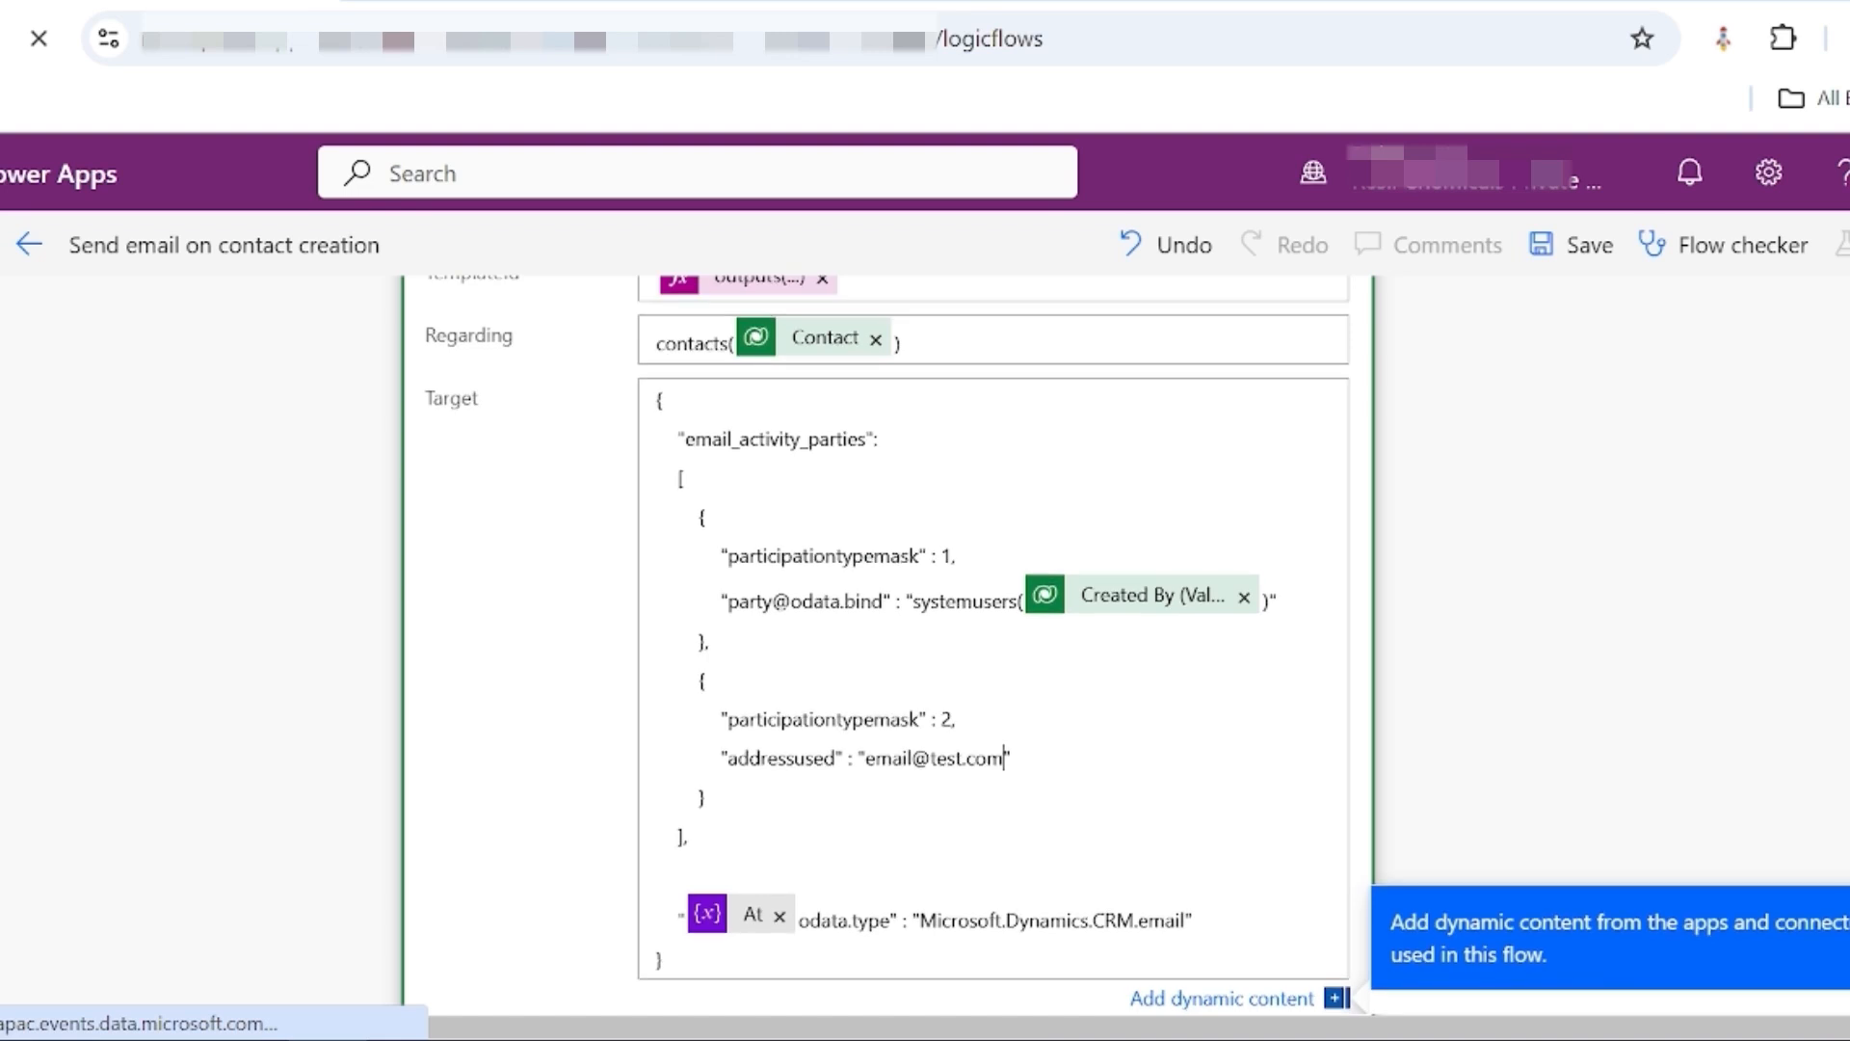
{"action": "scroll", "coordinate": [1474, 562], "scroll_direction": "up", "scroll_amount": 1}
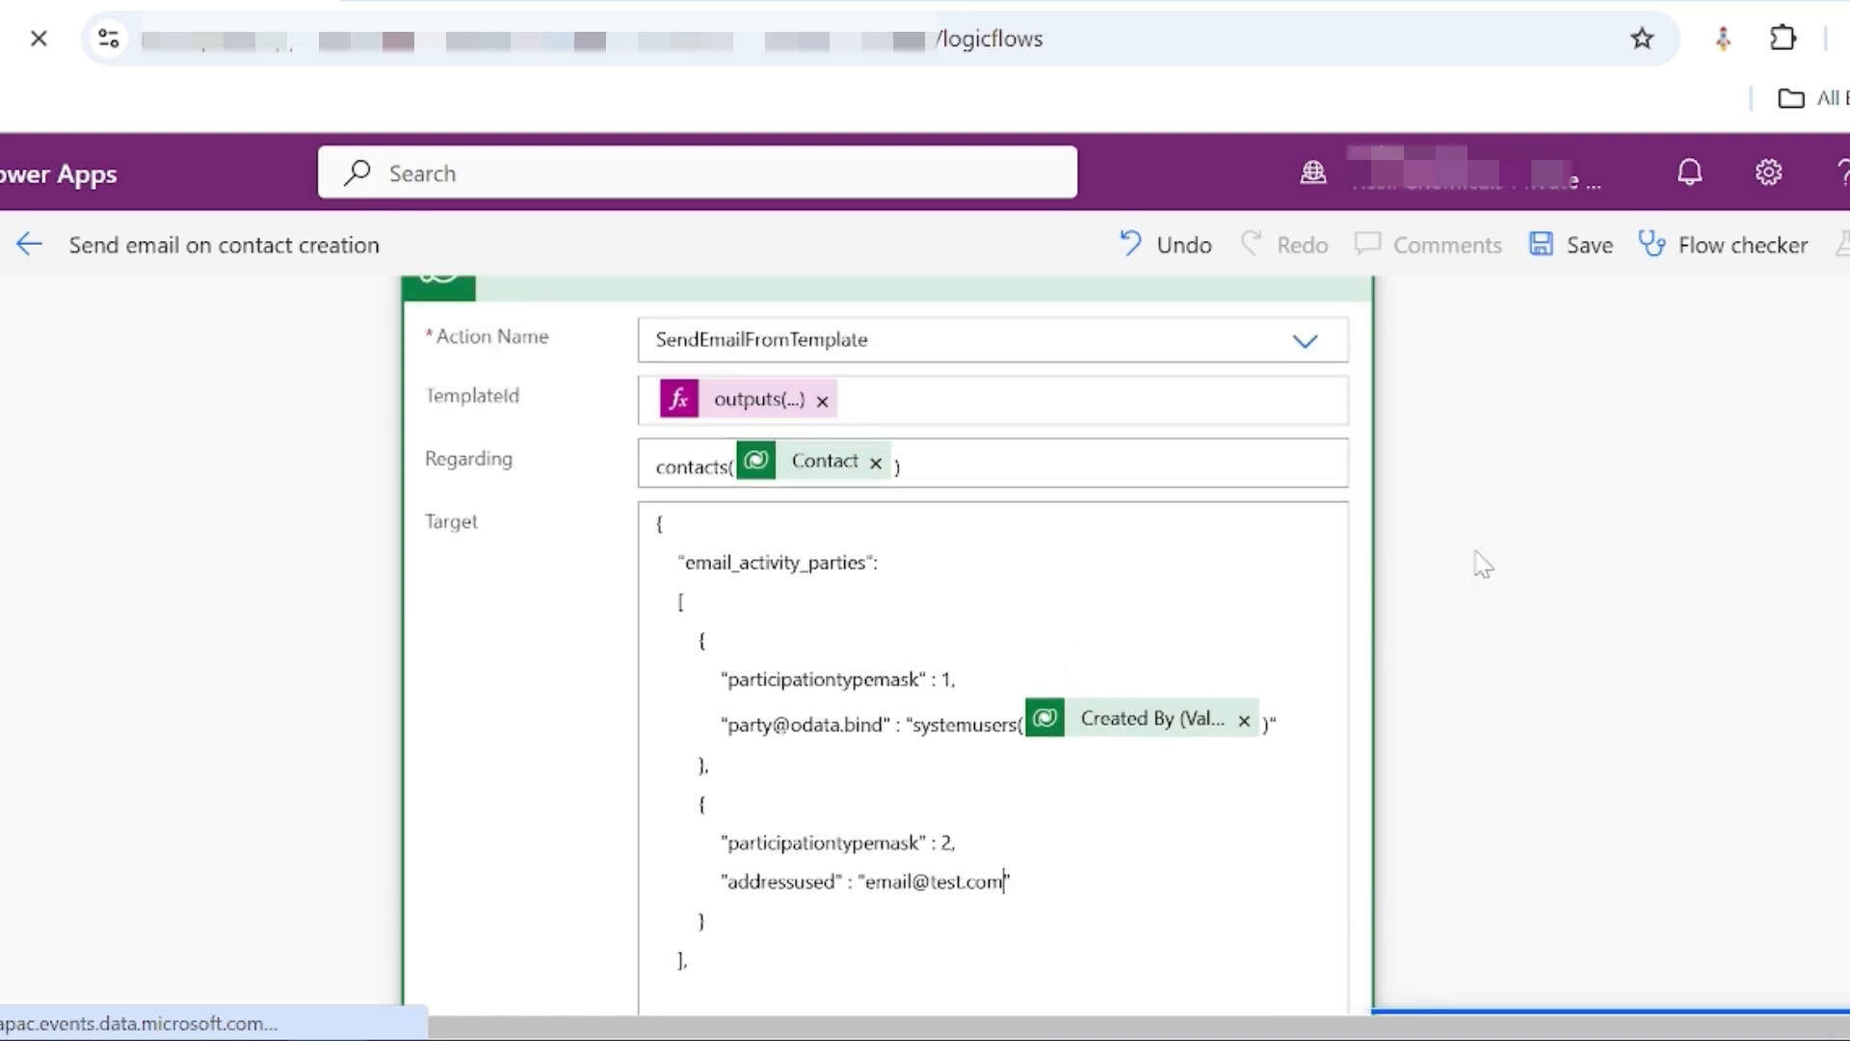
{"action": "left_click", "coordinate": [1563, 256]}
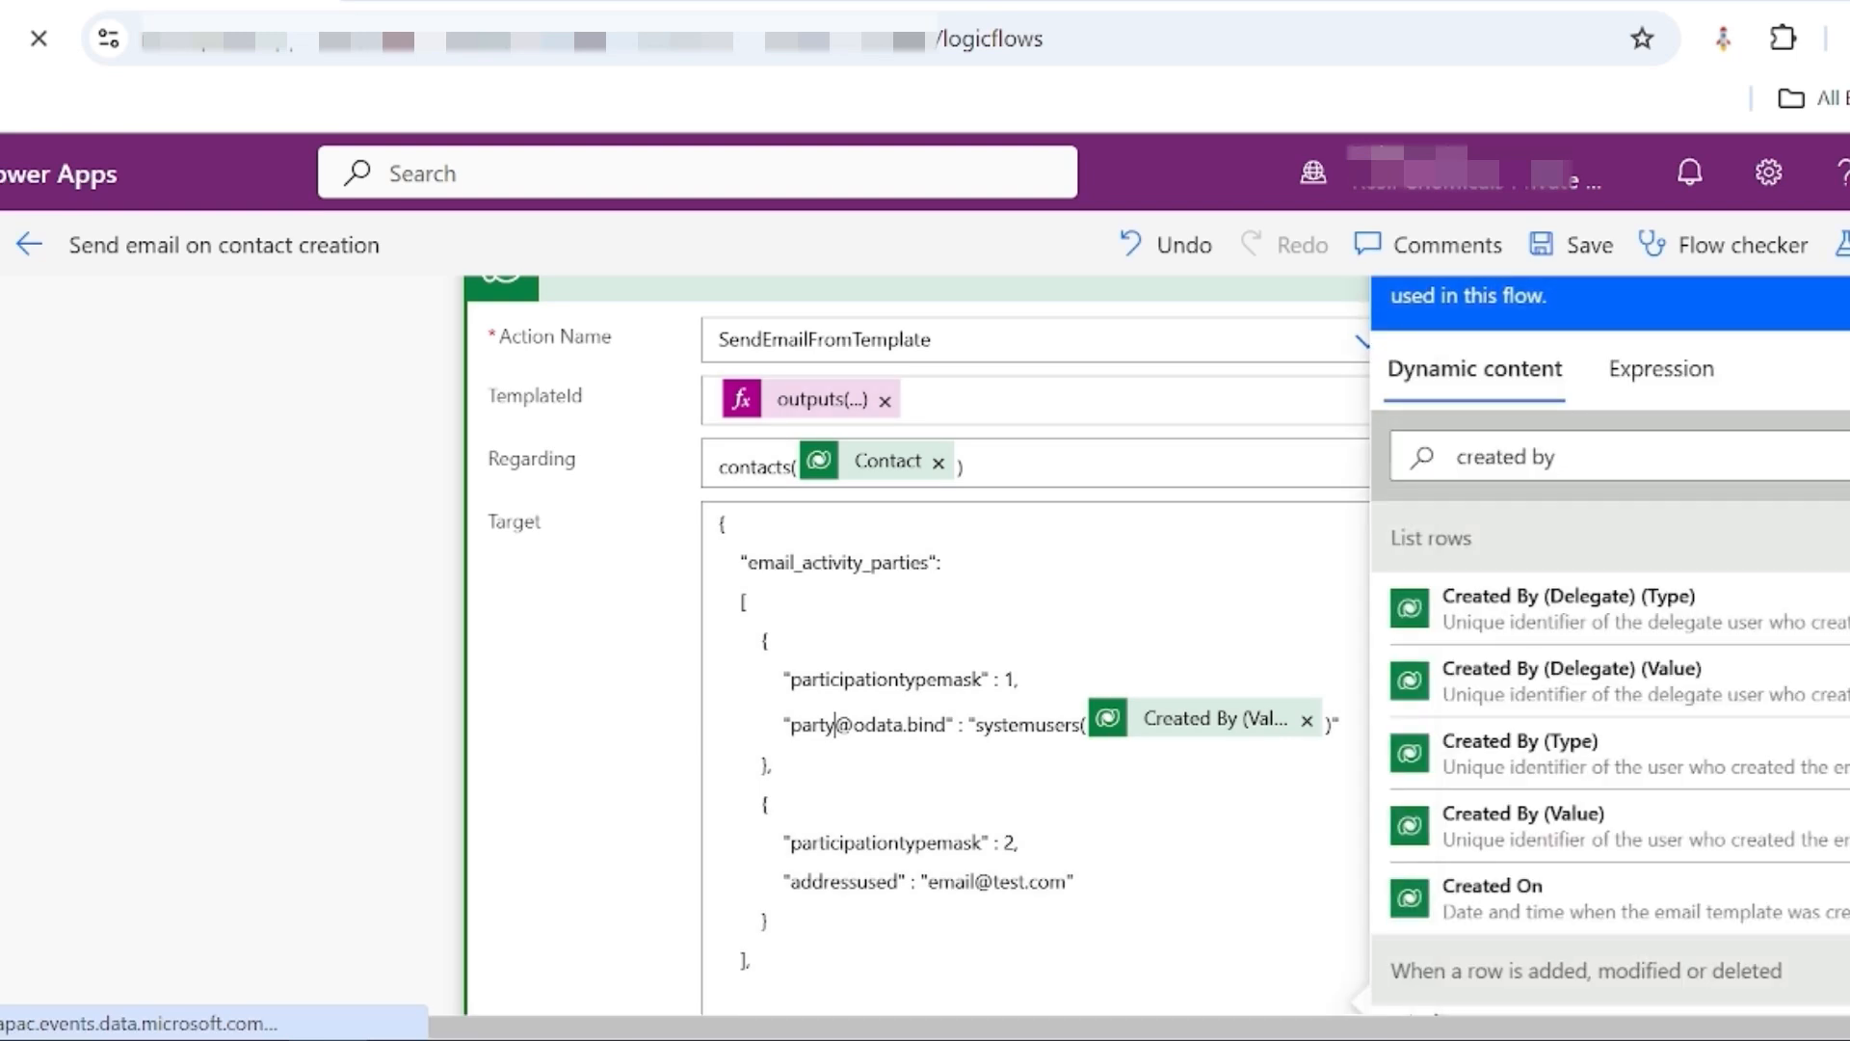
{"action": "type", "text": "id"}
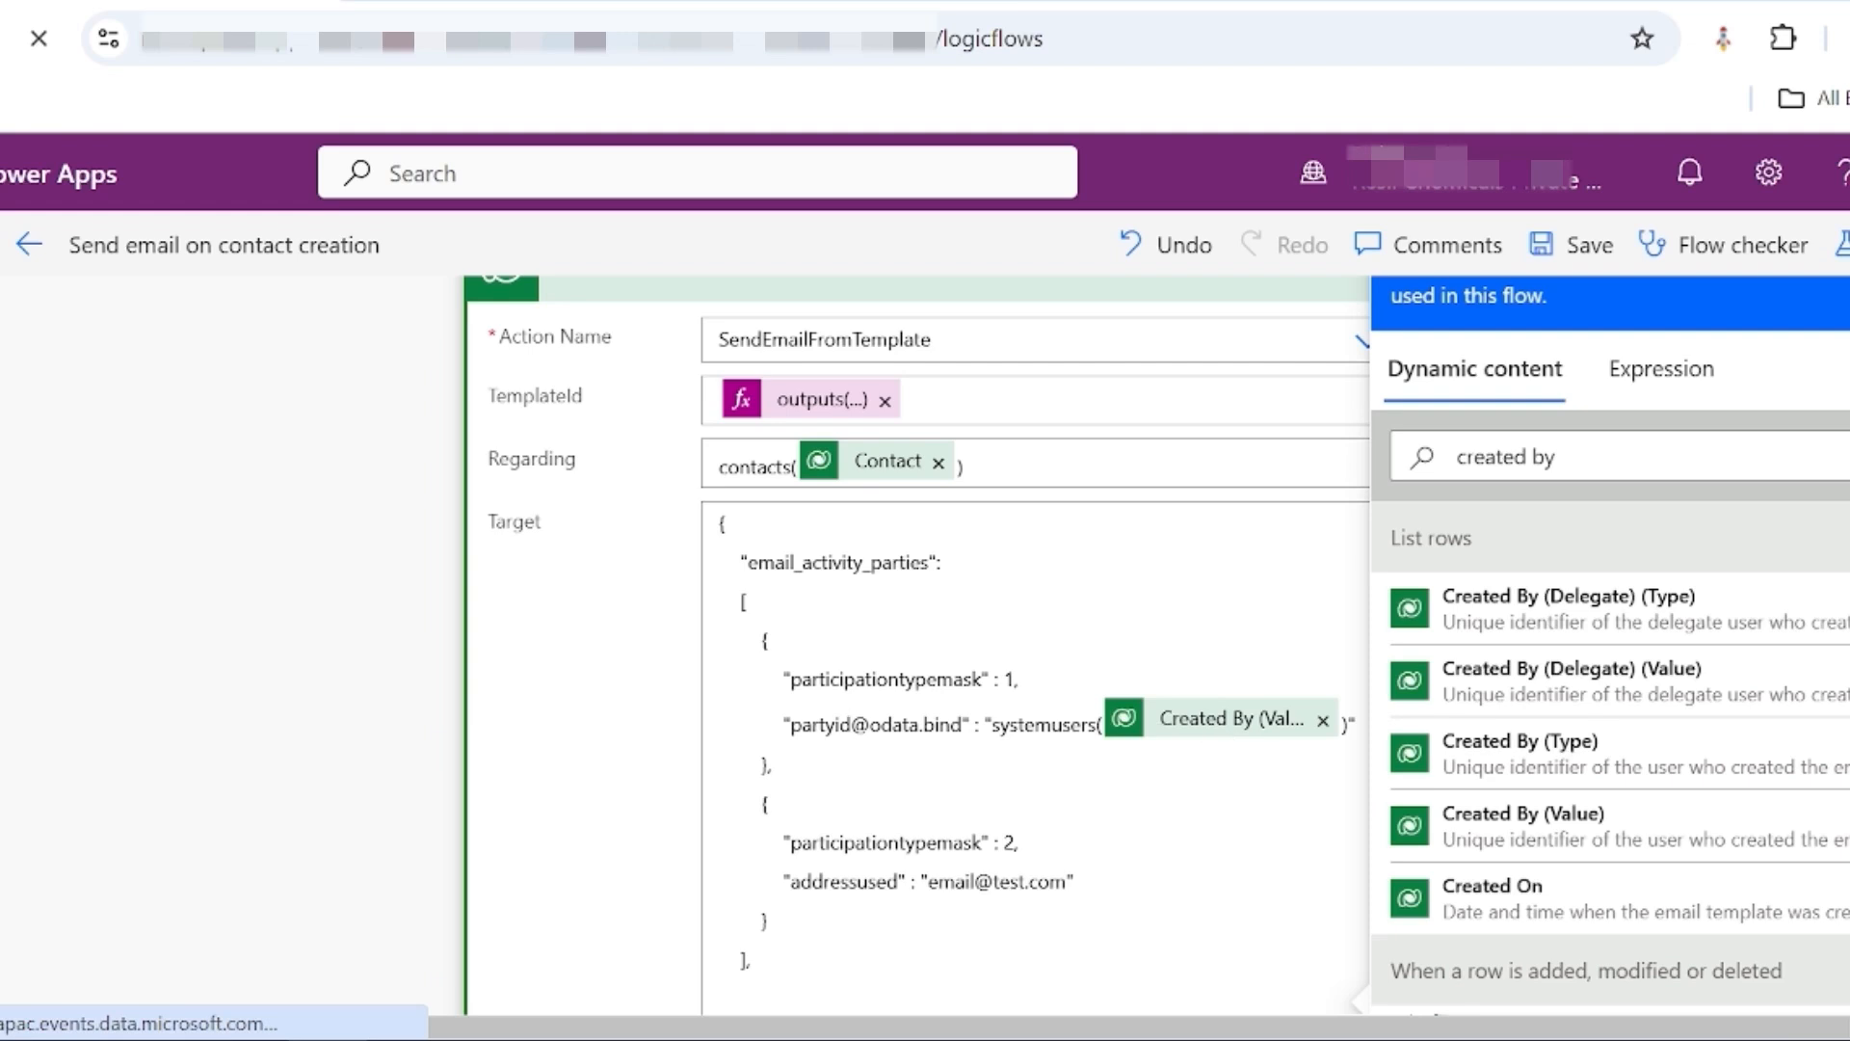
{"action": "left_click", "coordinate": [636, 778]}
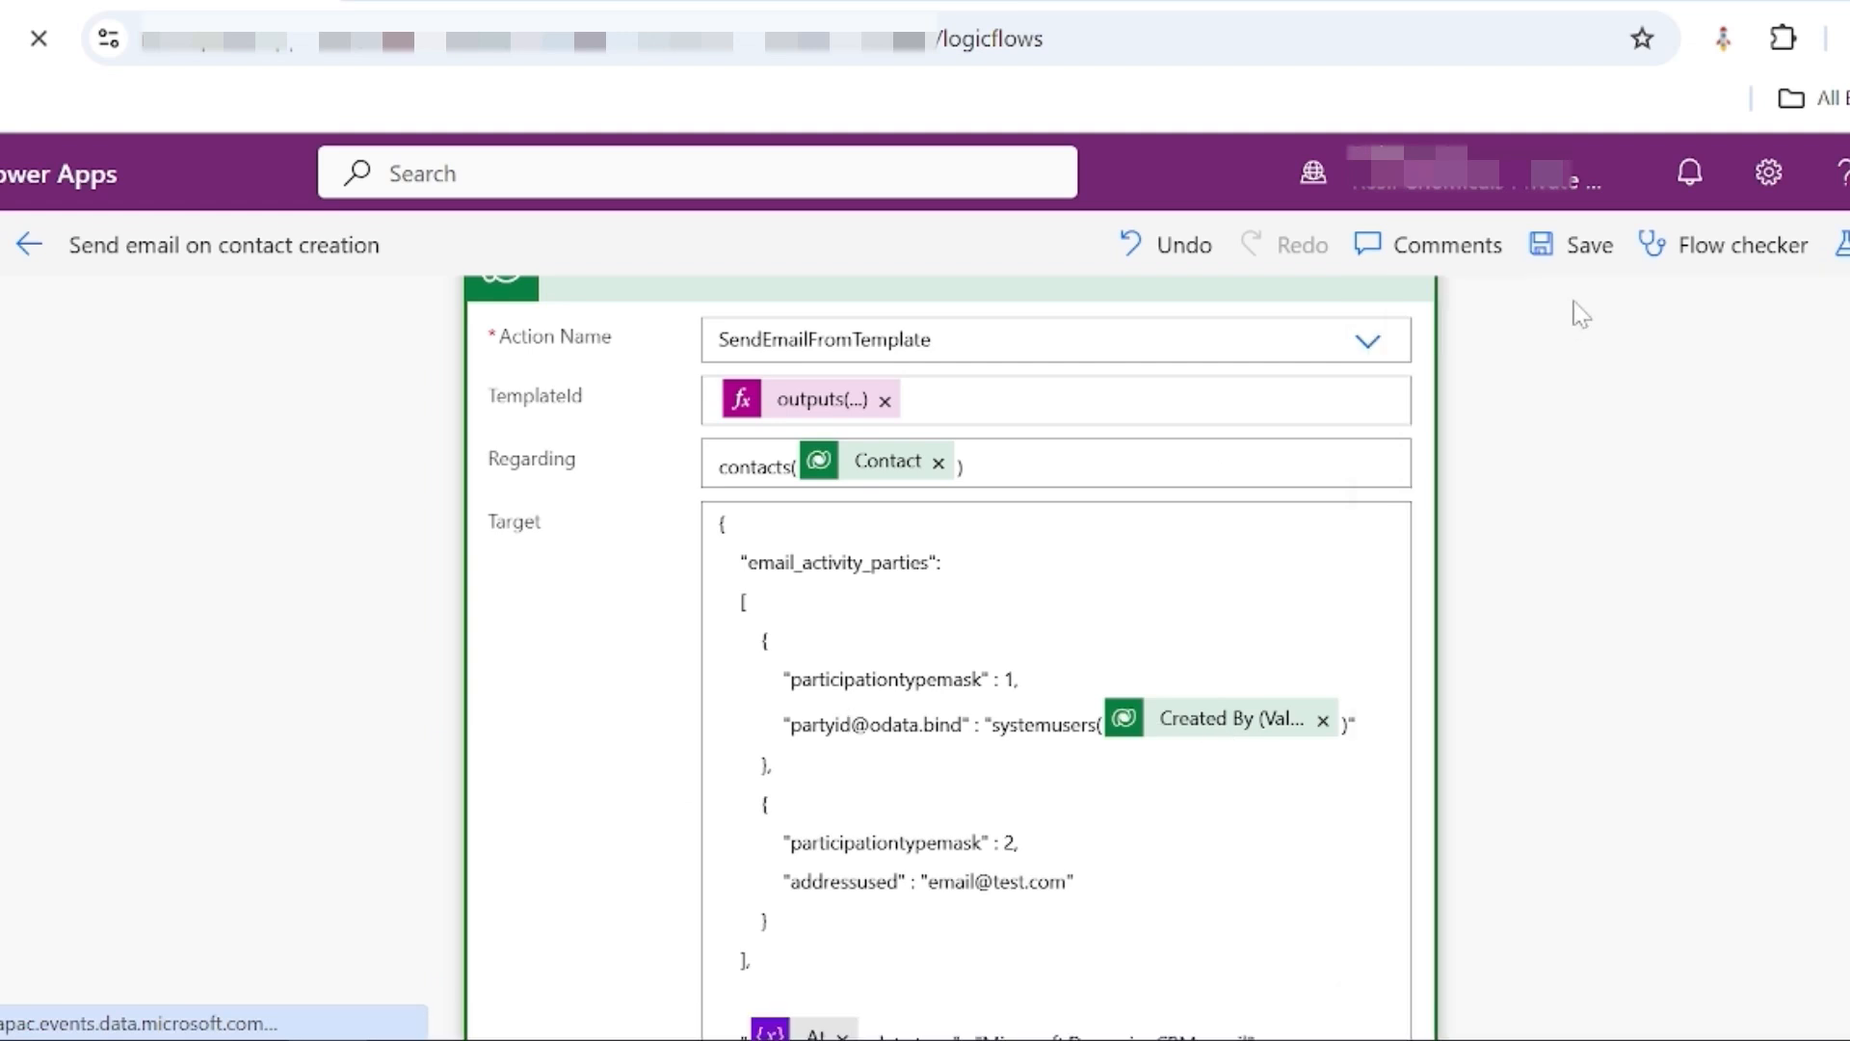
{"action": "left_click", "coordinate": [1587, 258]}
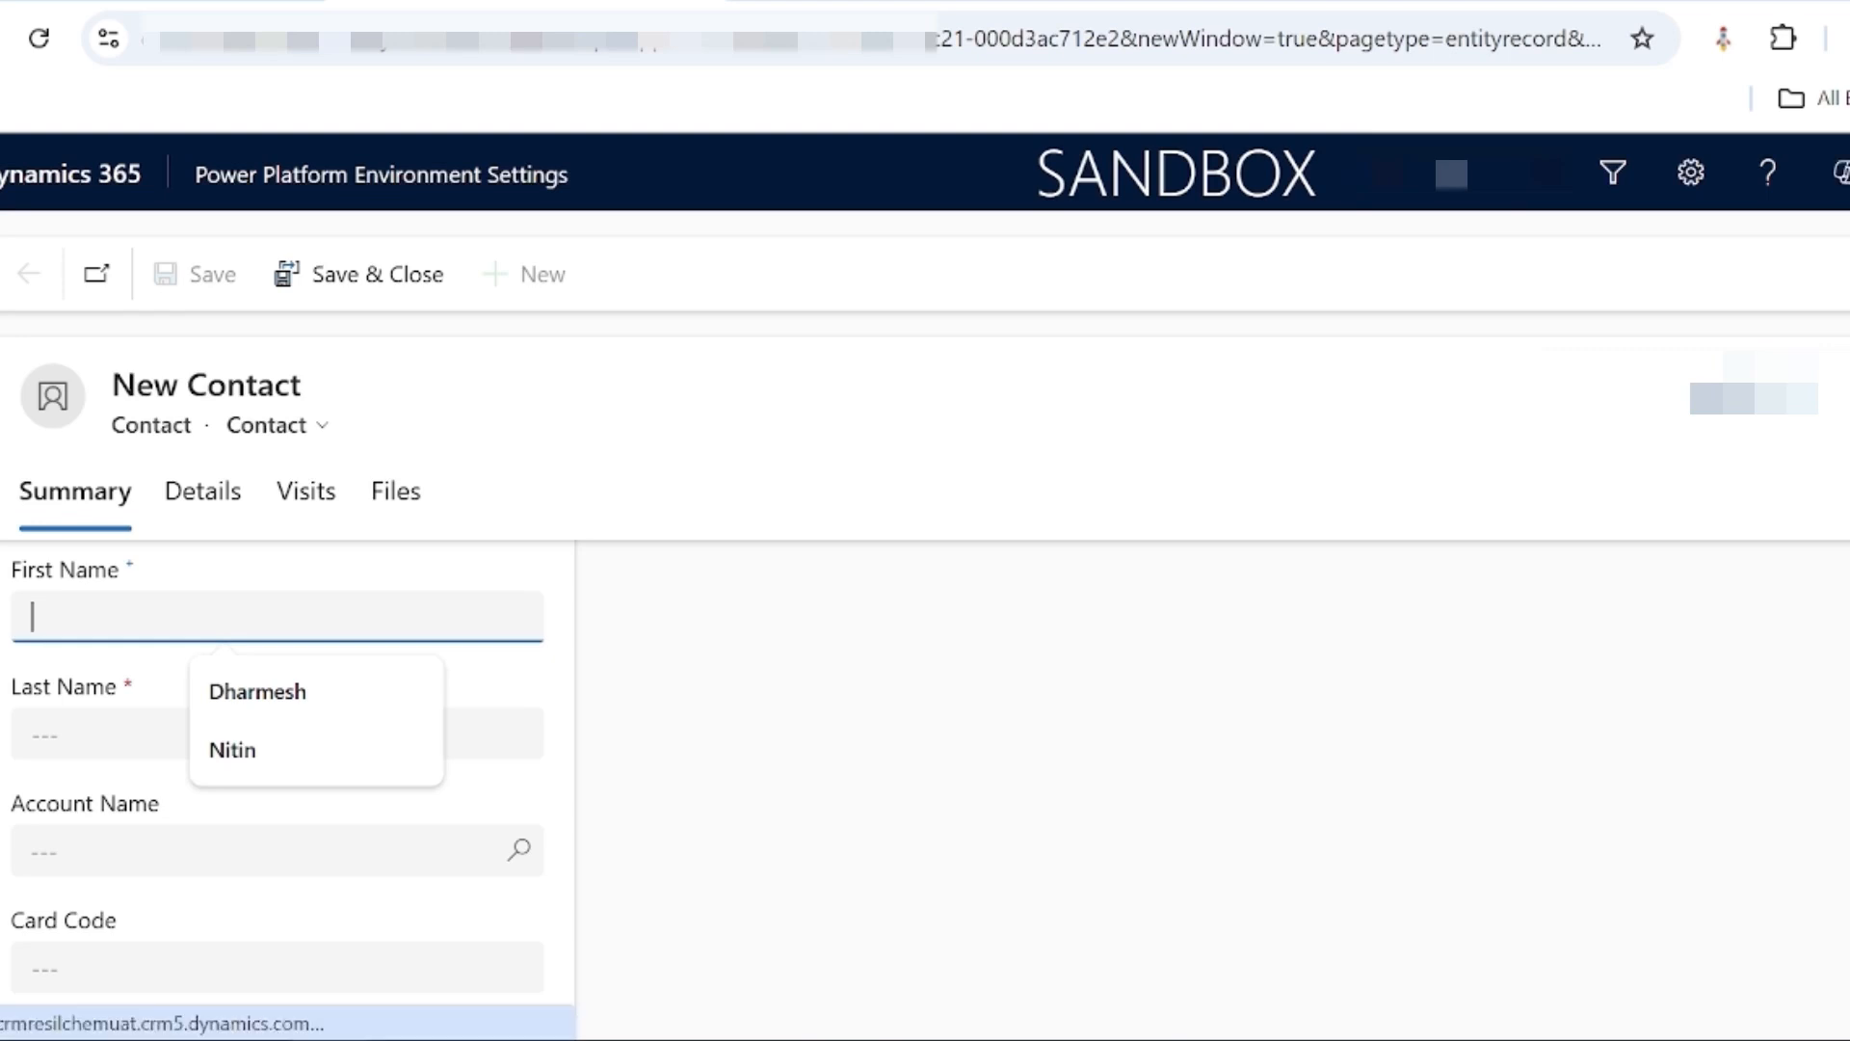
Fill in the first name and last name on the New Contact form in Dynamics 365
{"action": "type", "text": "Uday"}
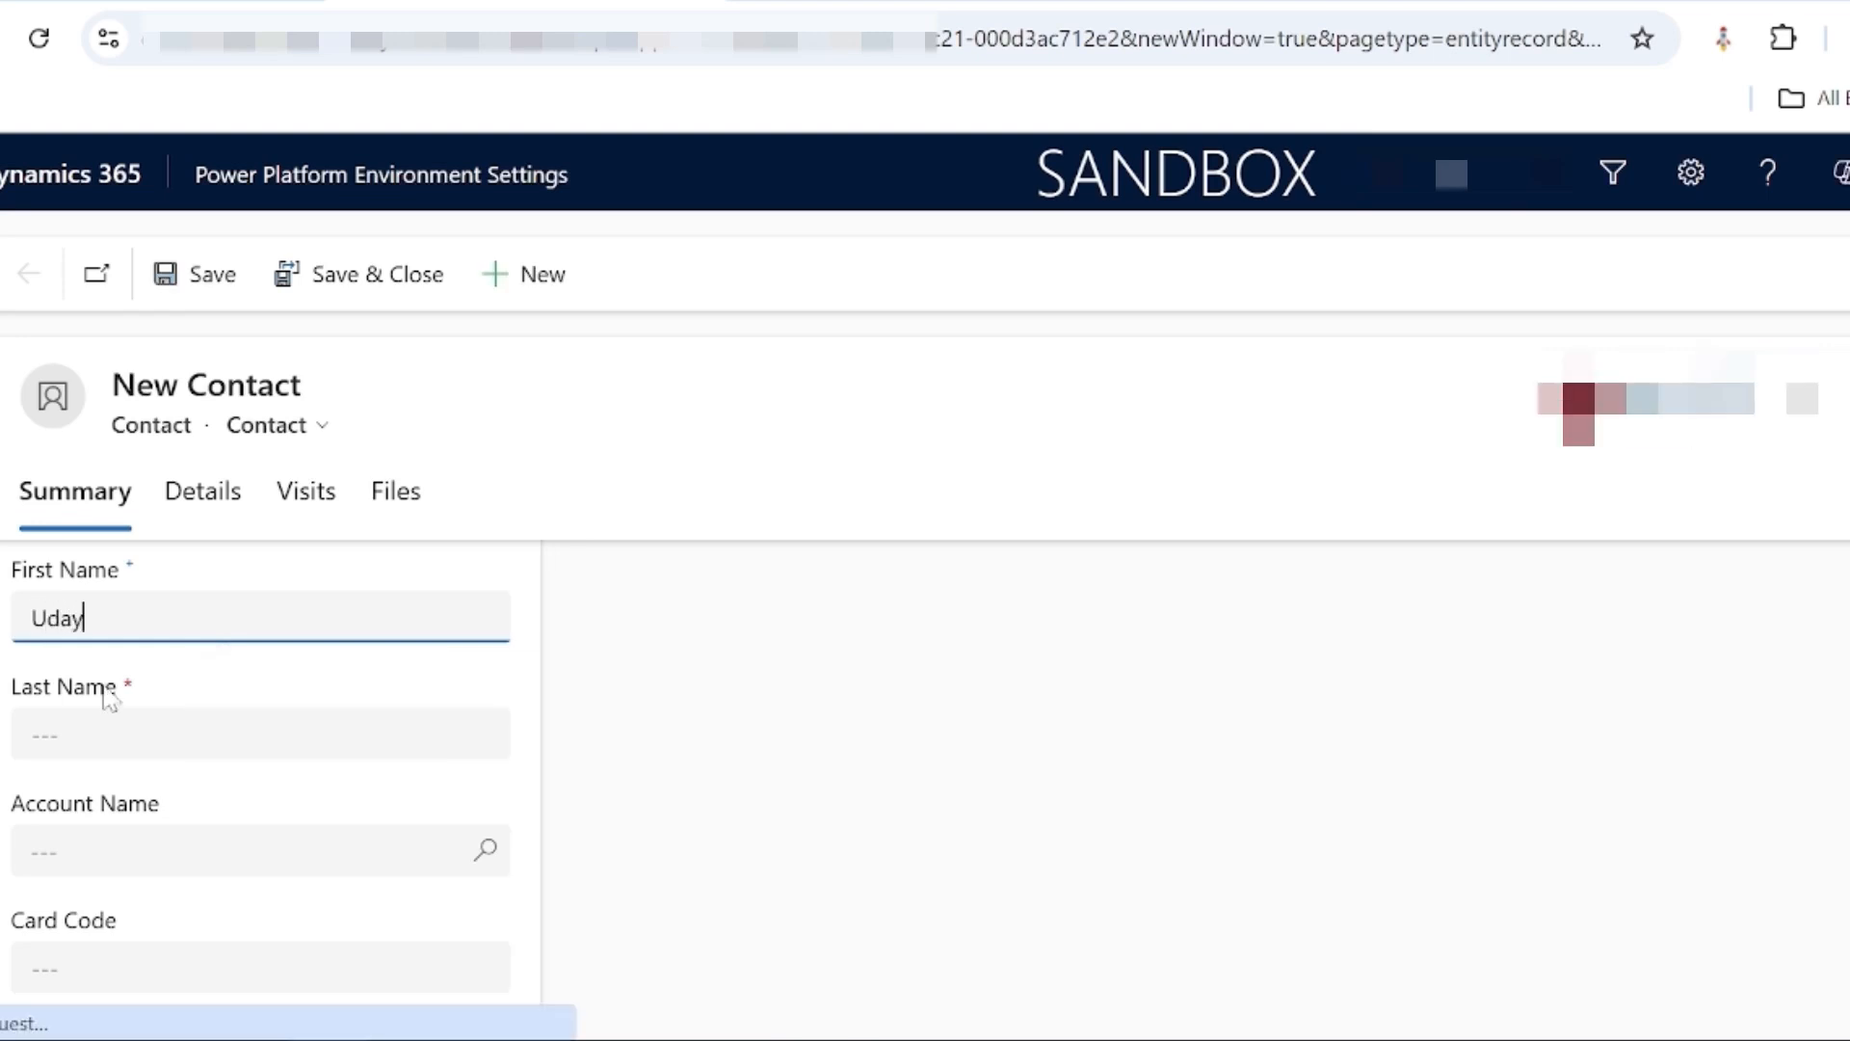
{"action": "key", "text": "Tab"}
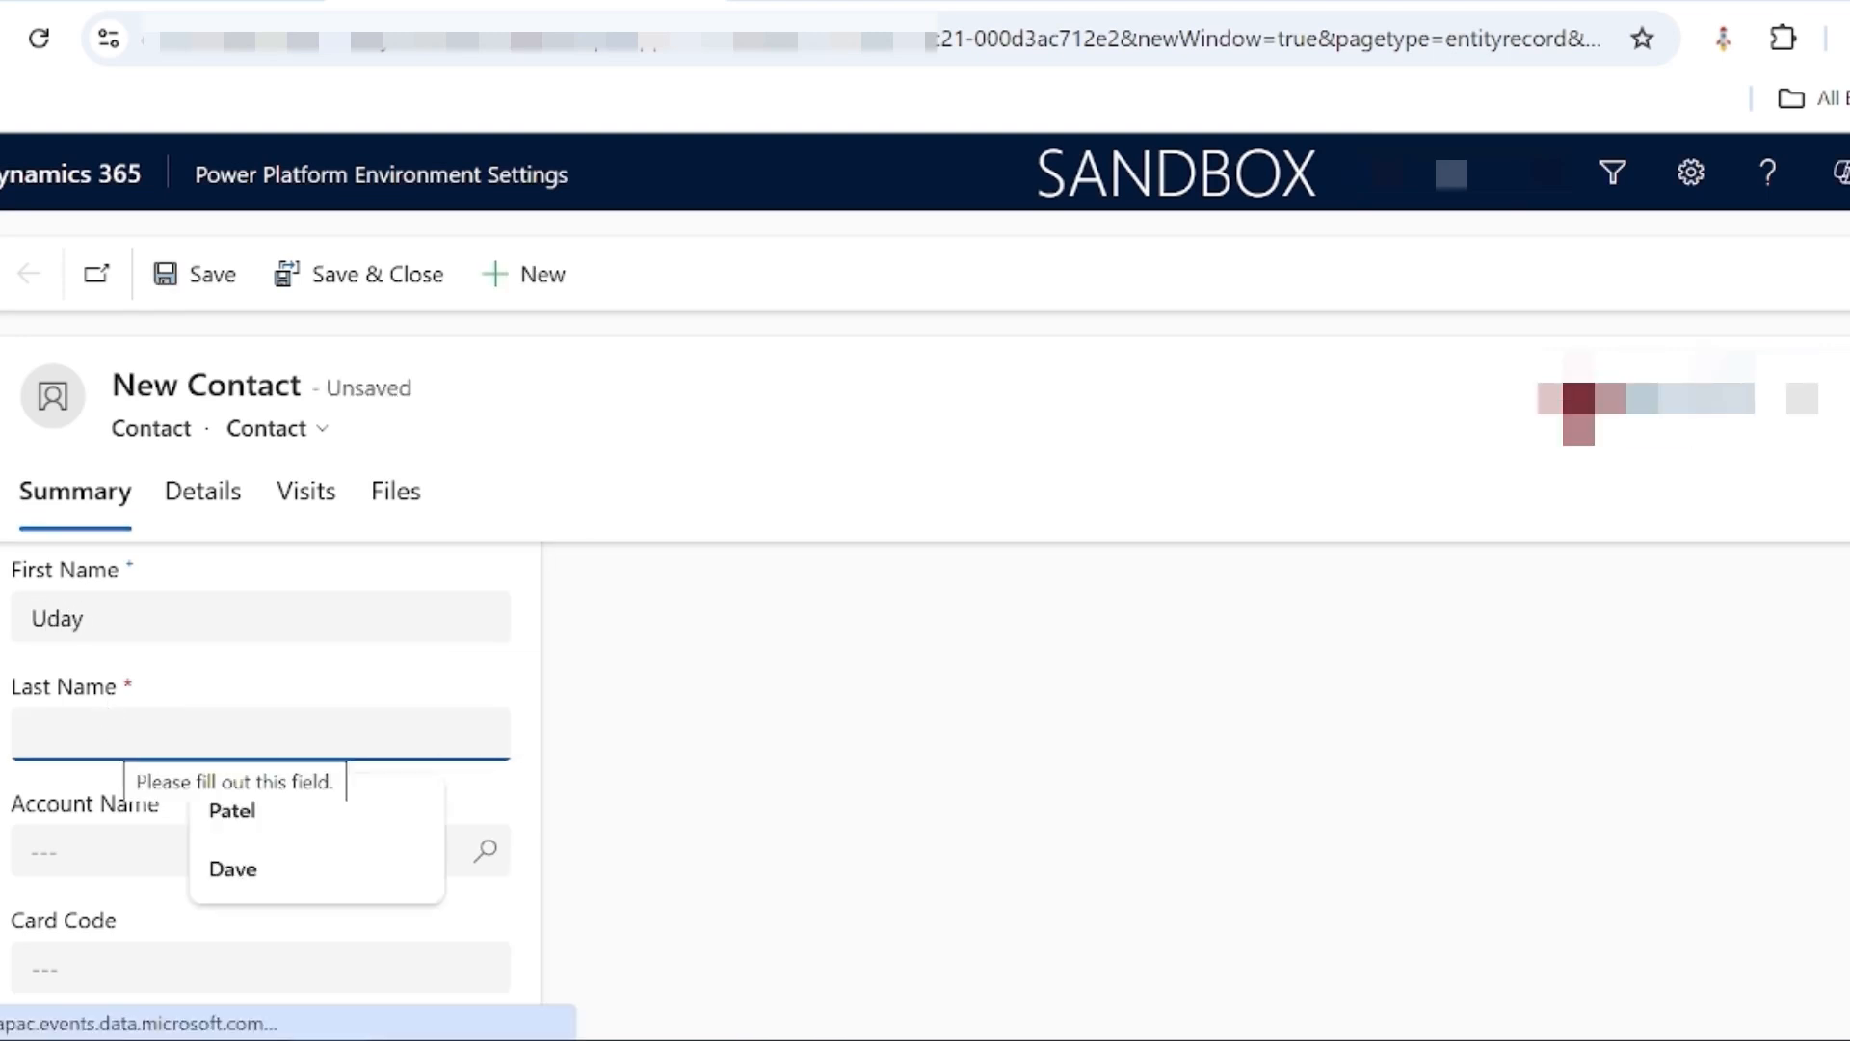
{"action": "left_click", "coordinate": [253, 821]}
Fill in the new contact's email address and save the contact
{"action": "scroll", "coordinate": [292, 872], "scroll_direction": "up", "scroll_amount": 1}
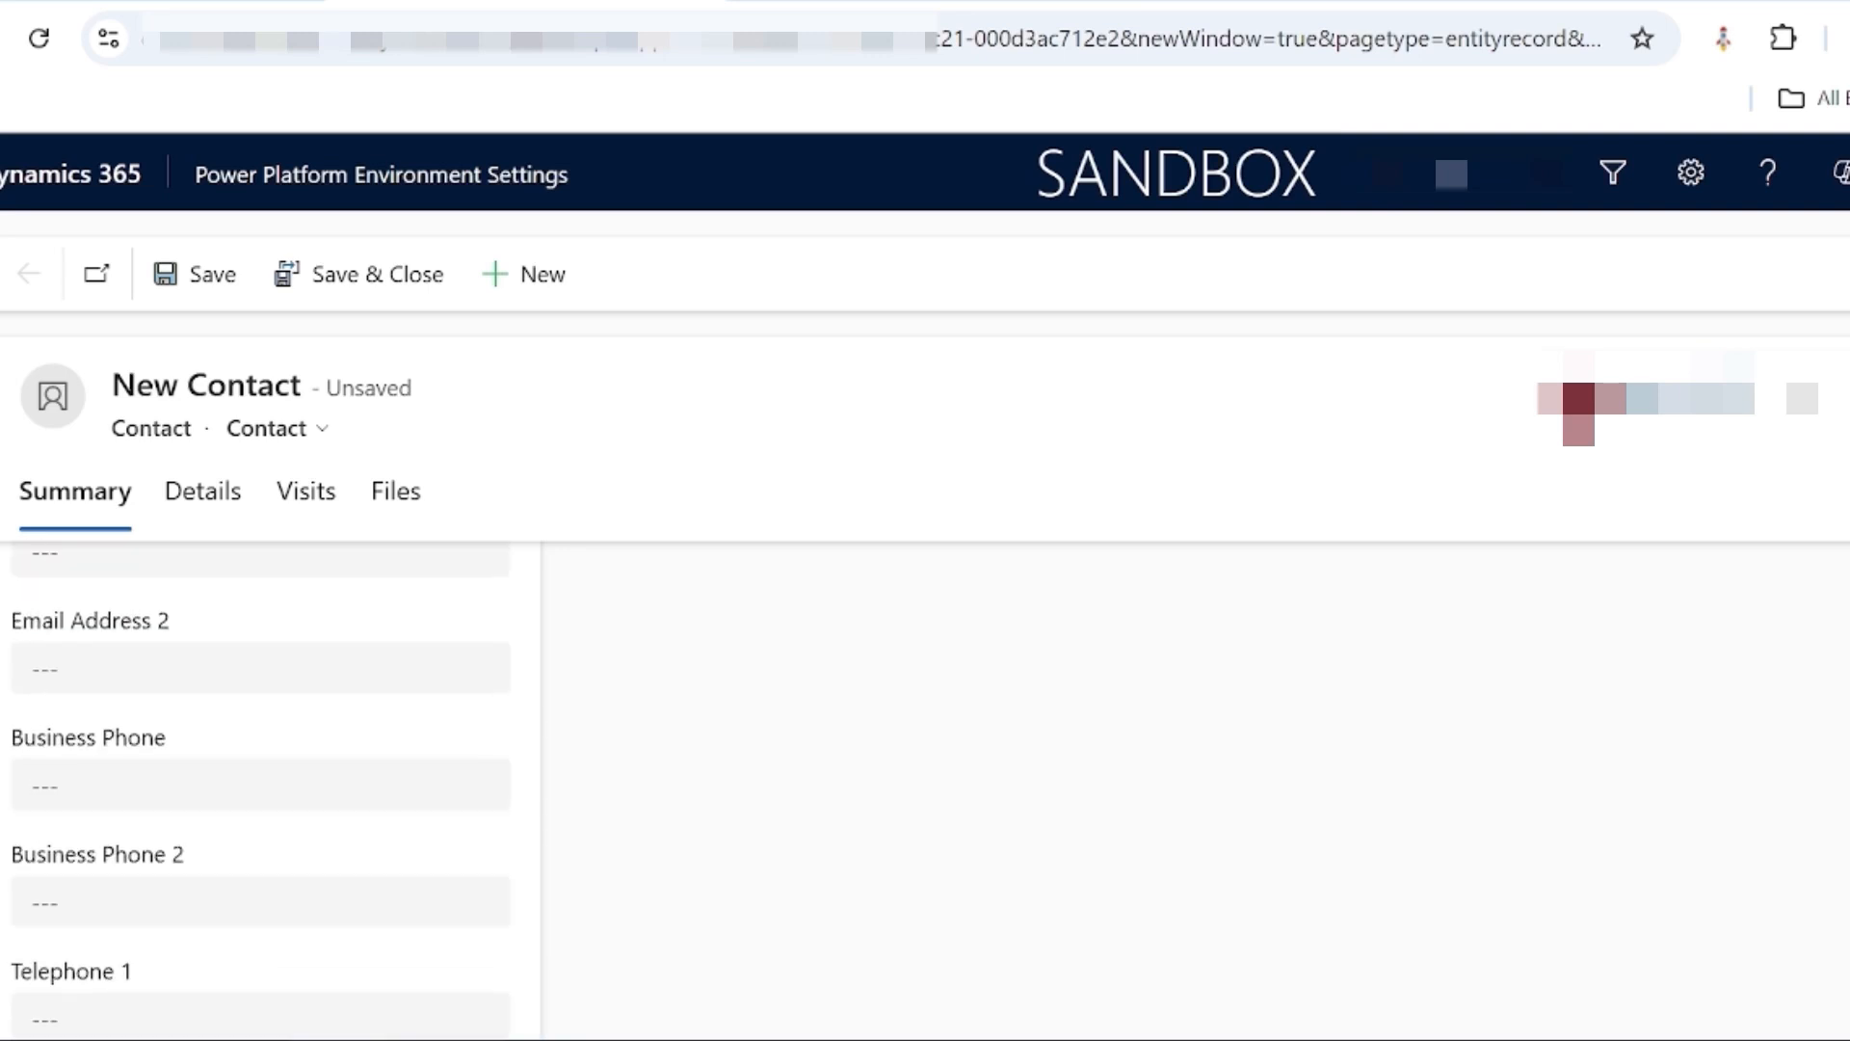
{"action": "left_click", "coordinate": [115, 627]}
{"action": "type", "text": "udat"}
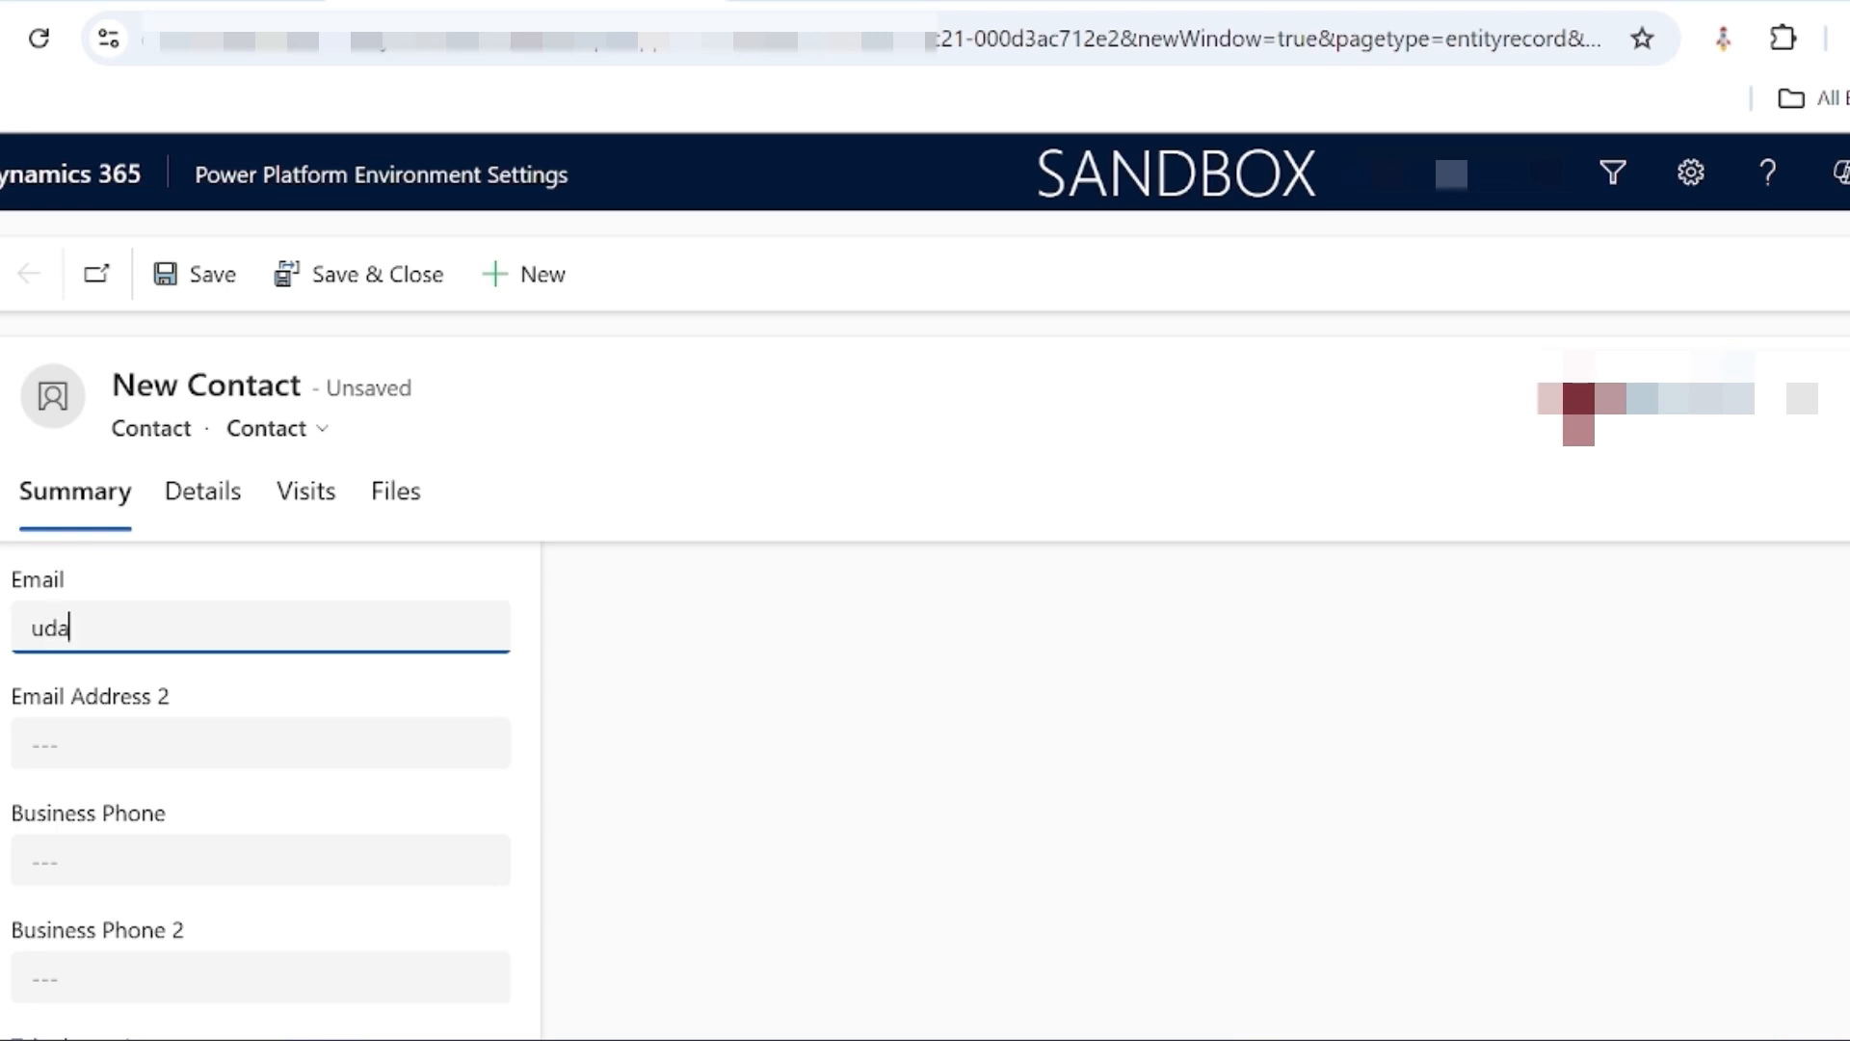
{"action": "key", "text": "BackSpace"}
{"action": "type", "text": "y@yesy"}
{"action": "key", "text": "BackSpace"}
{"action": "type", "text": "t"}
{"action": "key", "text": "BackSpace"}
{"action": "key", "text": "BackSpace"}
{"action": "key", "text": "BackSpace"}
{"action": "type", "text": "test.com"}
{"action": "left_click", "coordinate": [180, 289]}
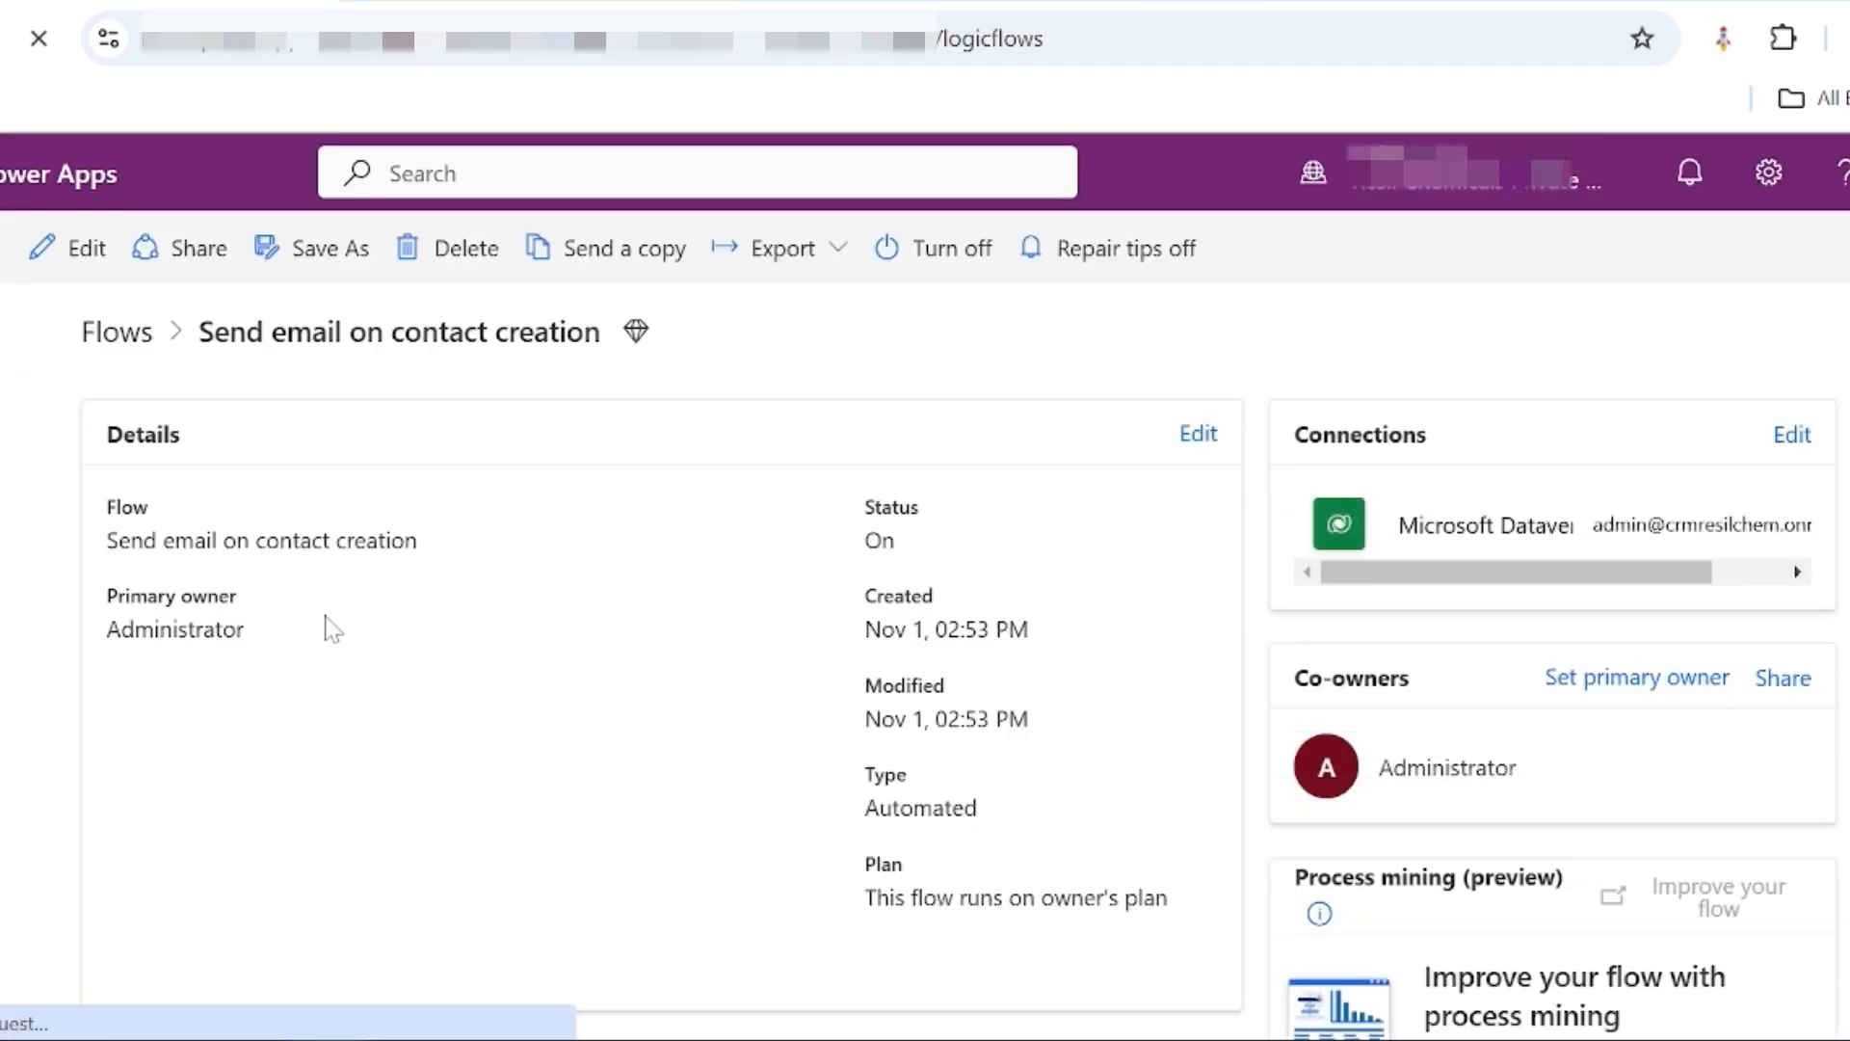
Refresh the 28-day run history on the flow's details page in Power Apps and open the latest run
{"action": "scroll", "coordinate": [332, 628], "scroll_direction": "down", "scroll_amount": 4}
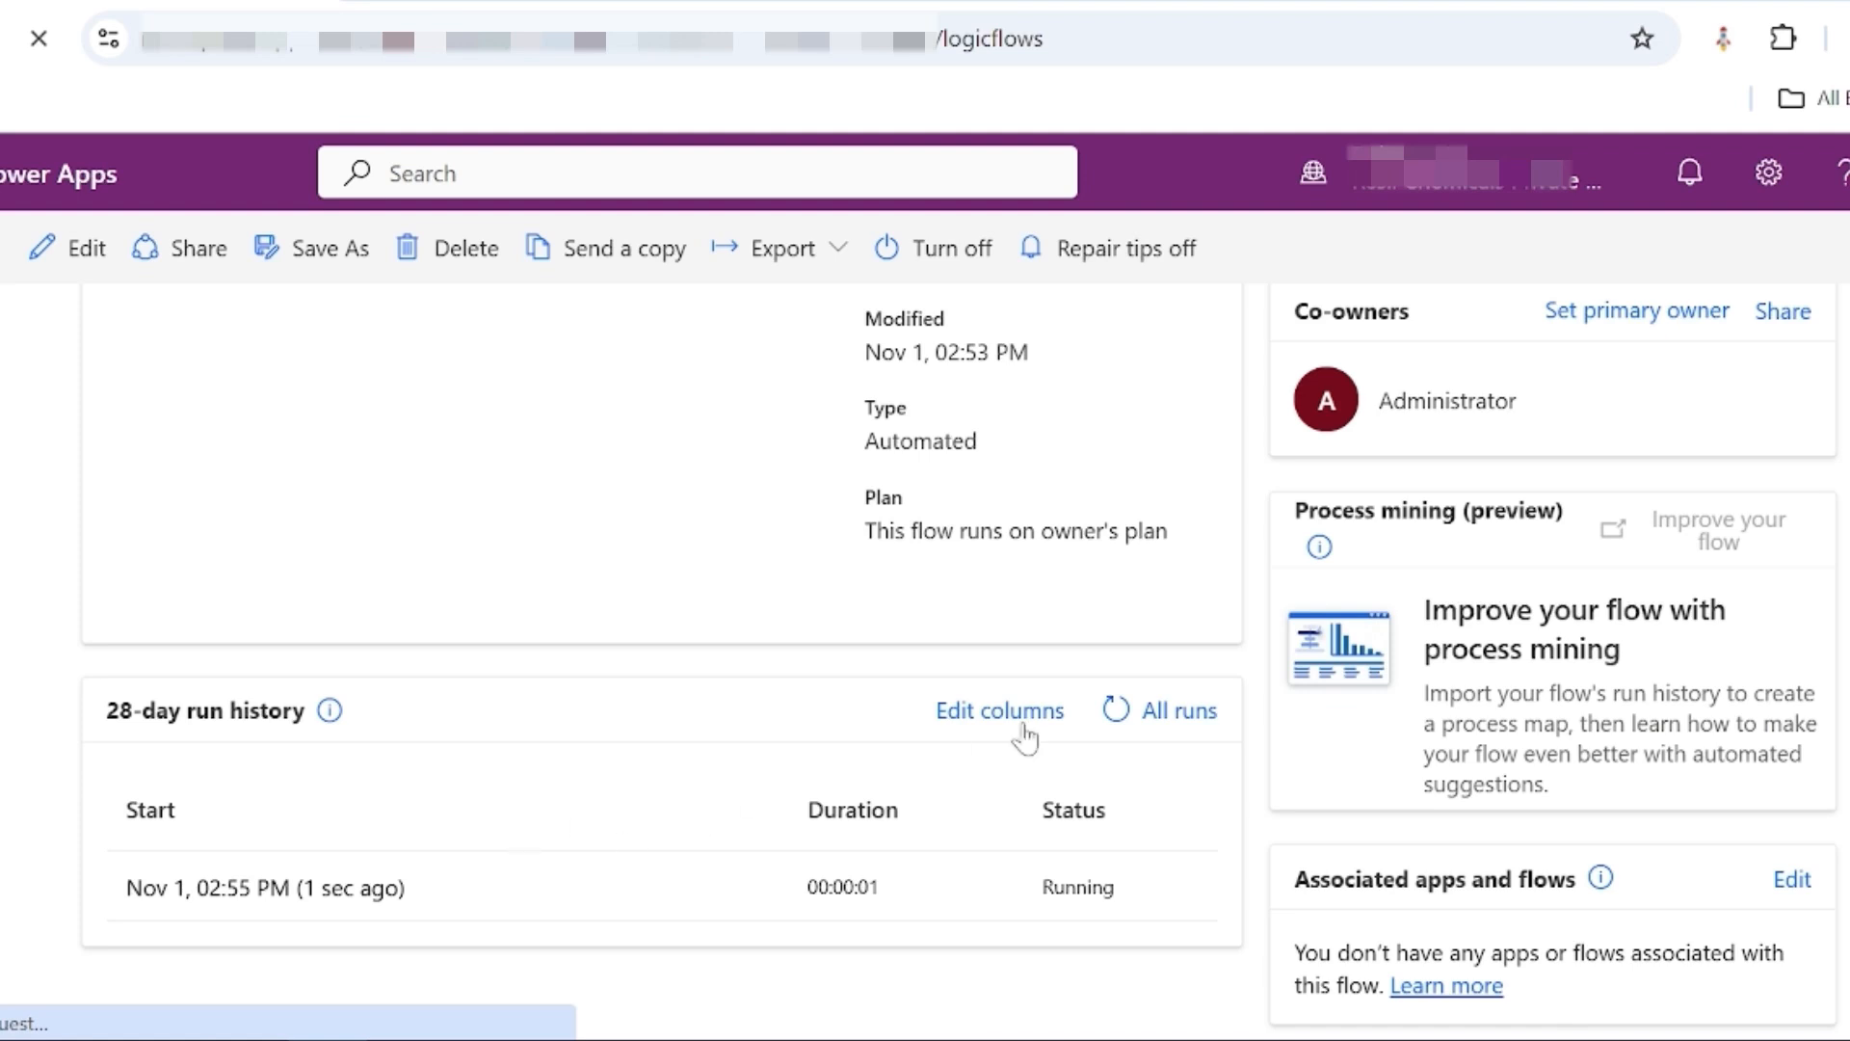
{"action": "left_click", "coordinate": [1111, 715]}
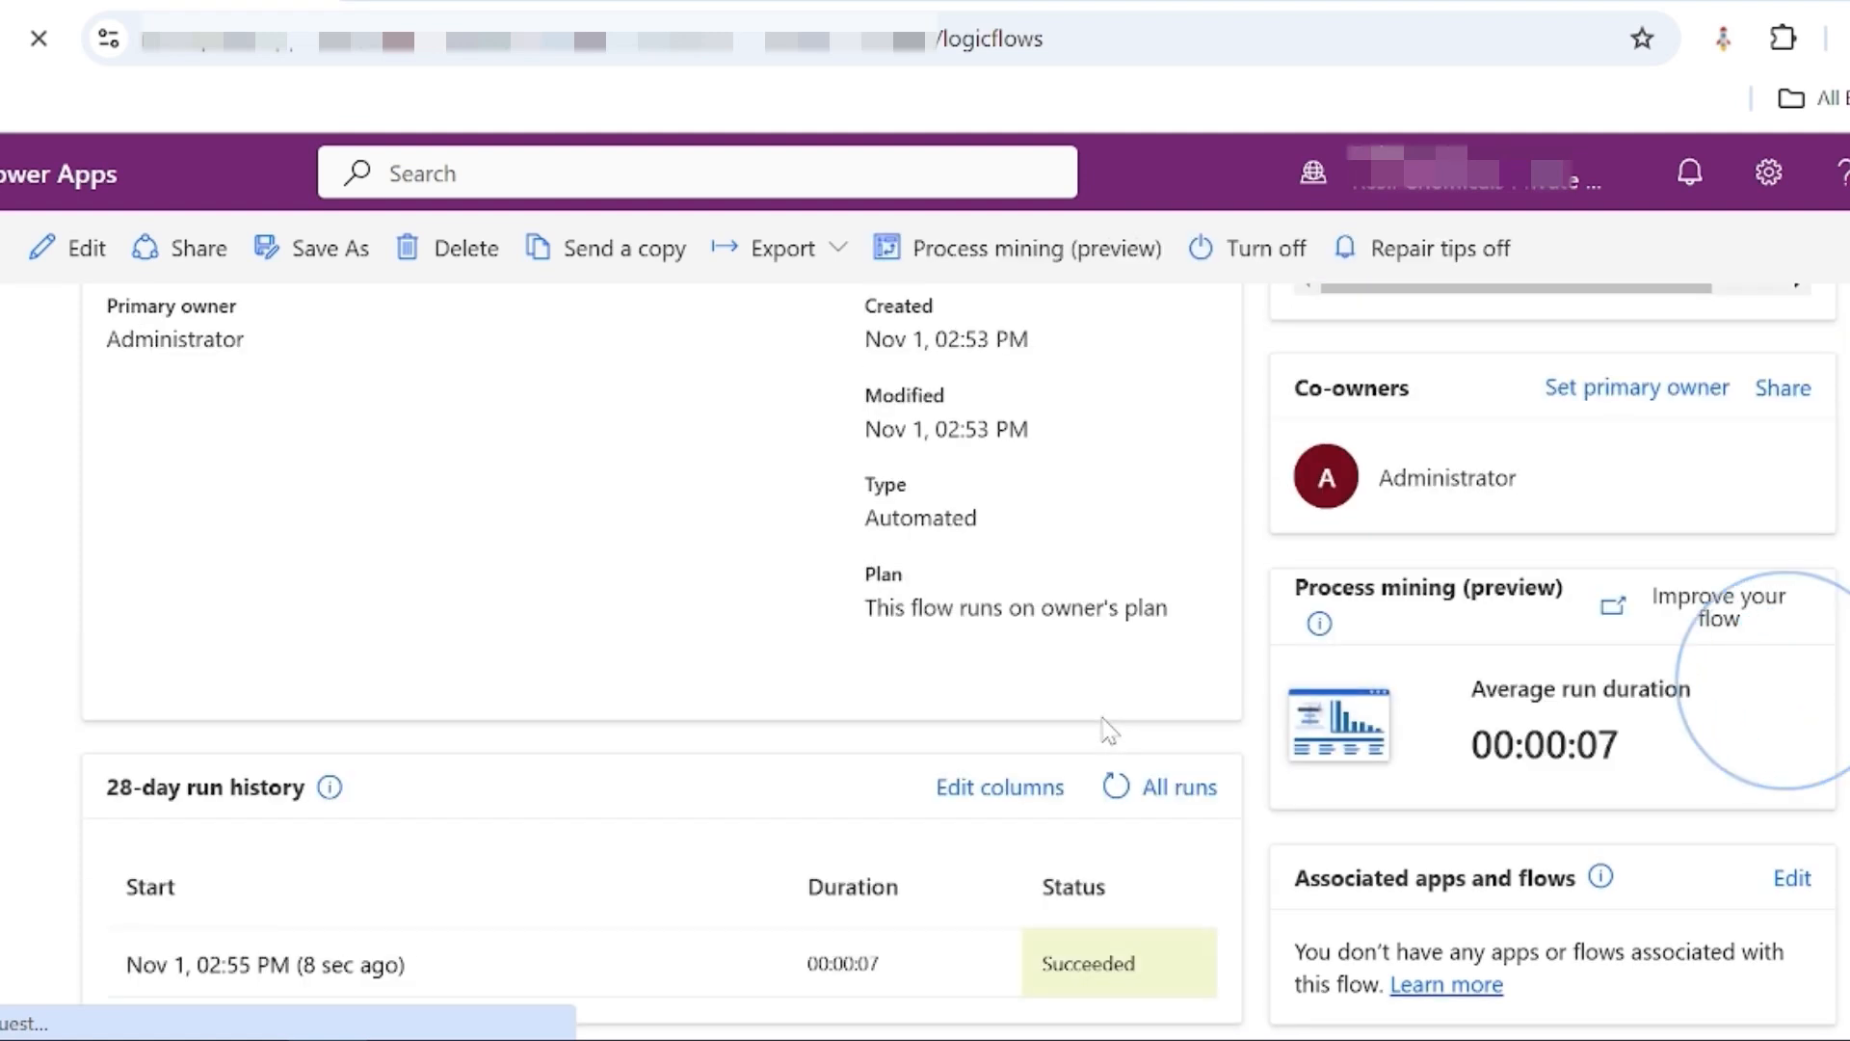
{"action": "left_click", "coordinate": [326, 964]}
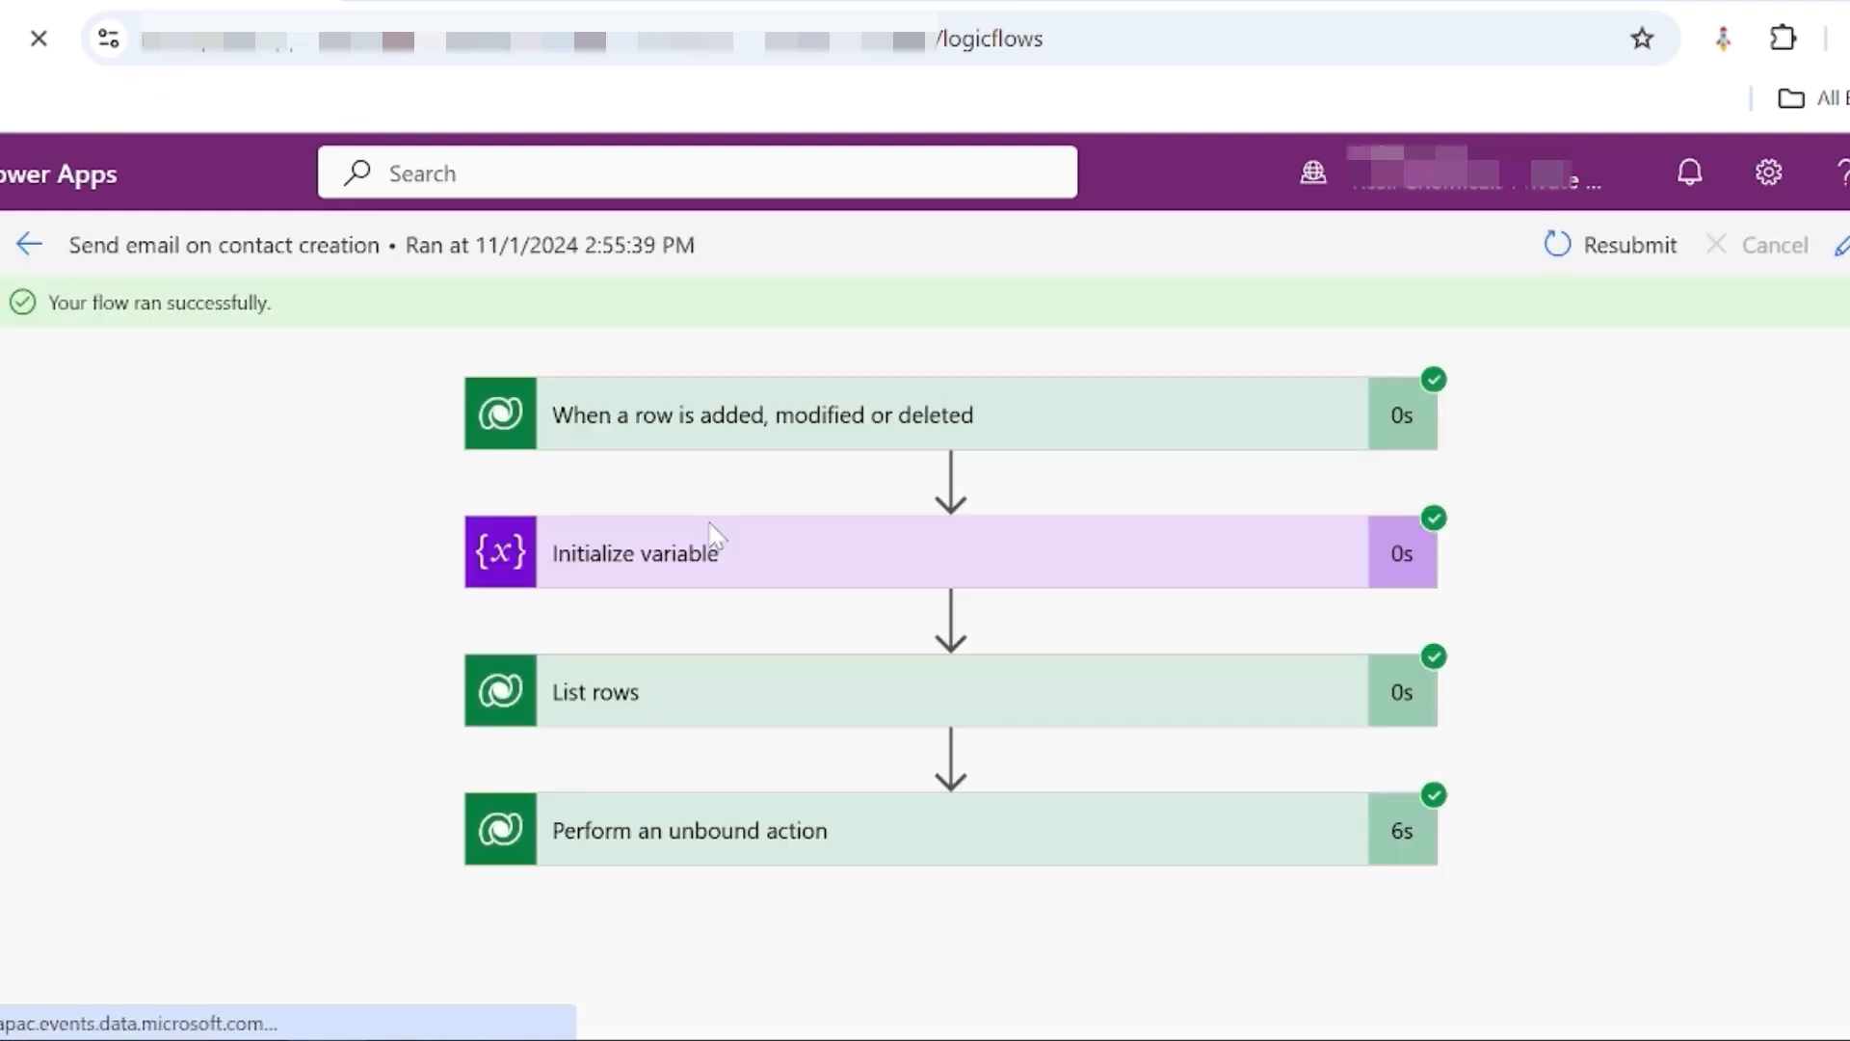
Examine the Perform an unbound action step of the run, including its TemplateId, Regarding and Target inputs and its outputs
{"action": "scroll", "coordinate": [714, 532], "scroll_direction": "down", "scroll_amount": 2}
{"action": "left_click", "coordinate": [810, 603]}
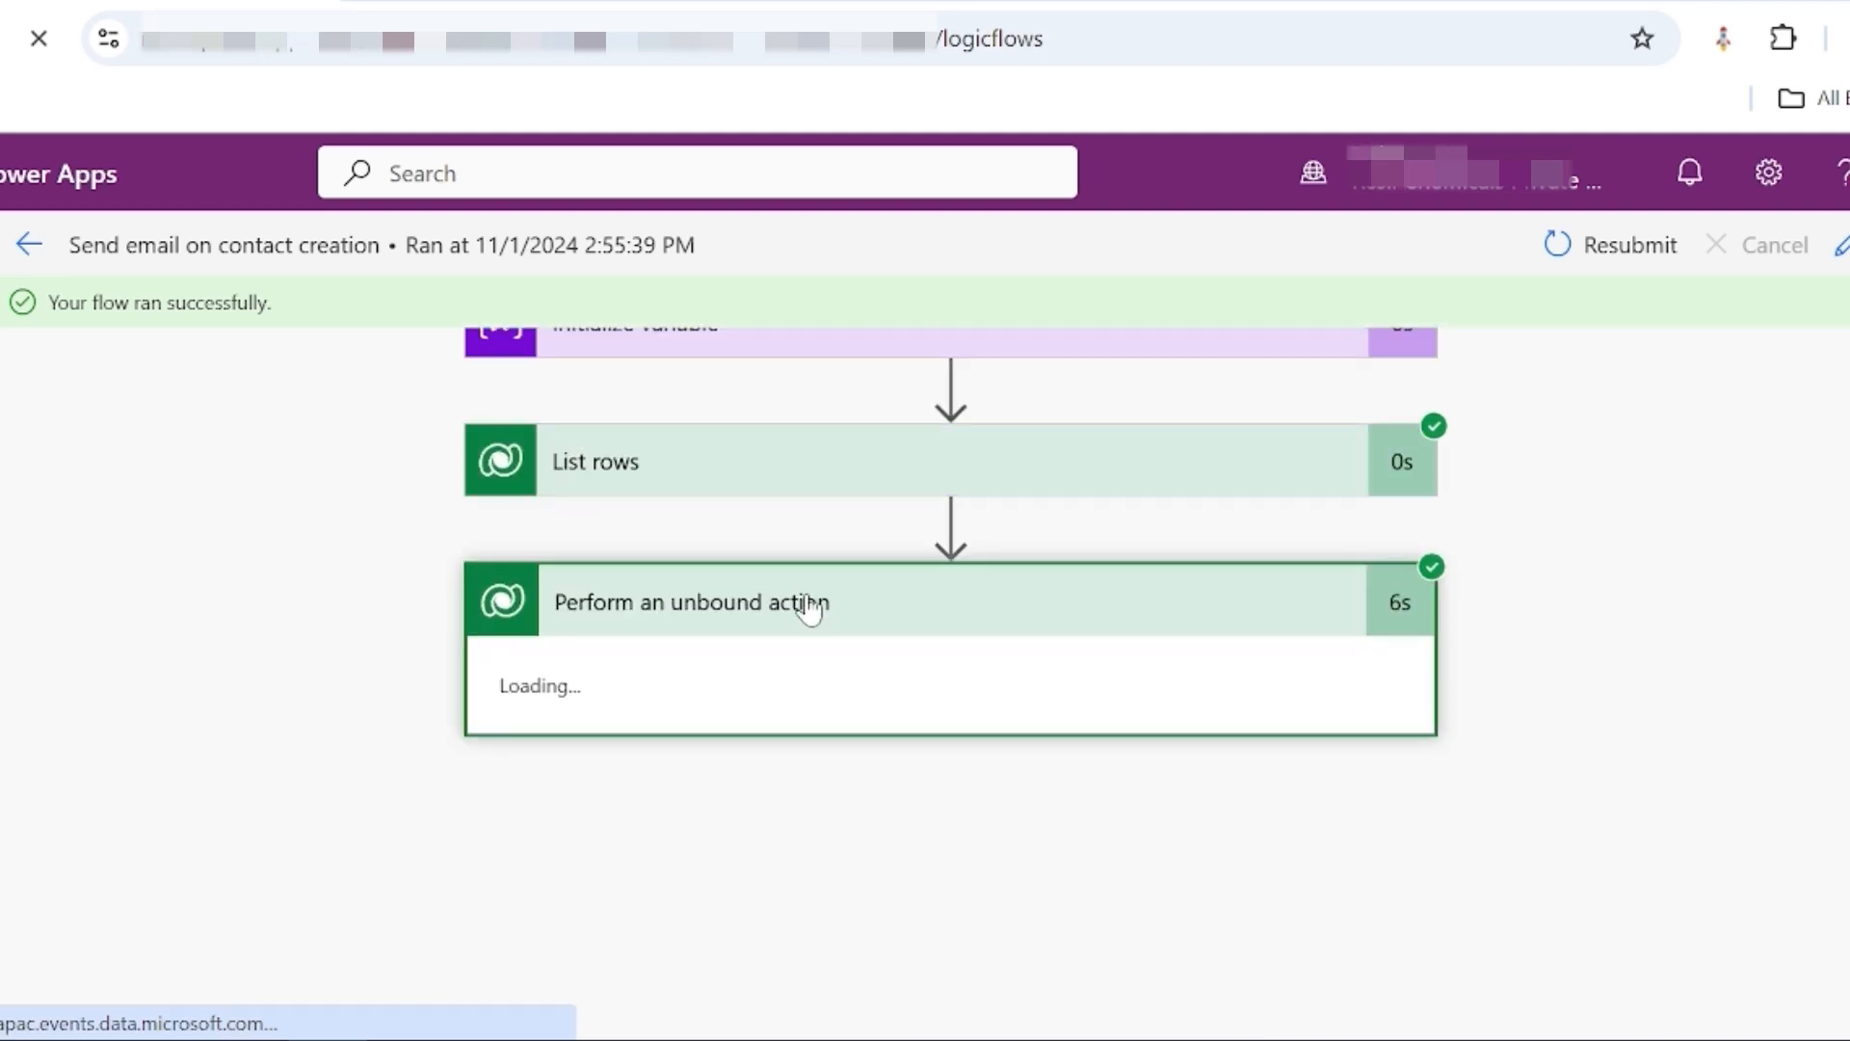
{"action": "scroll", "coordinate": [1610, 669], "scroll_direction": "down", "scroll_amount": 5}
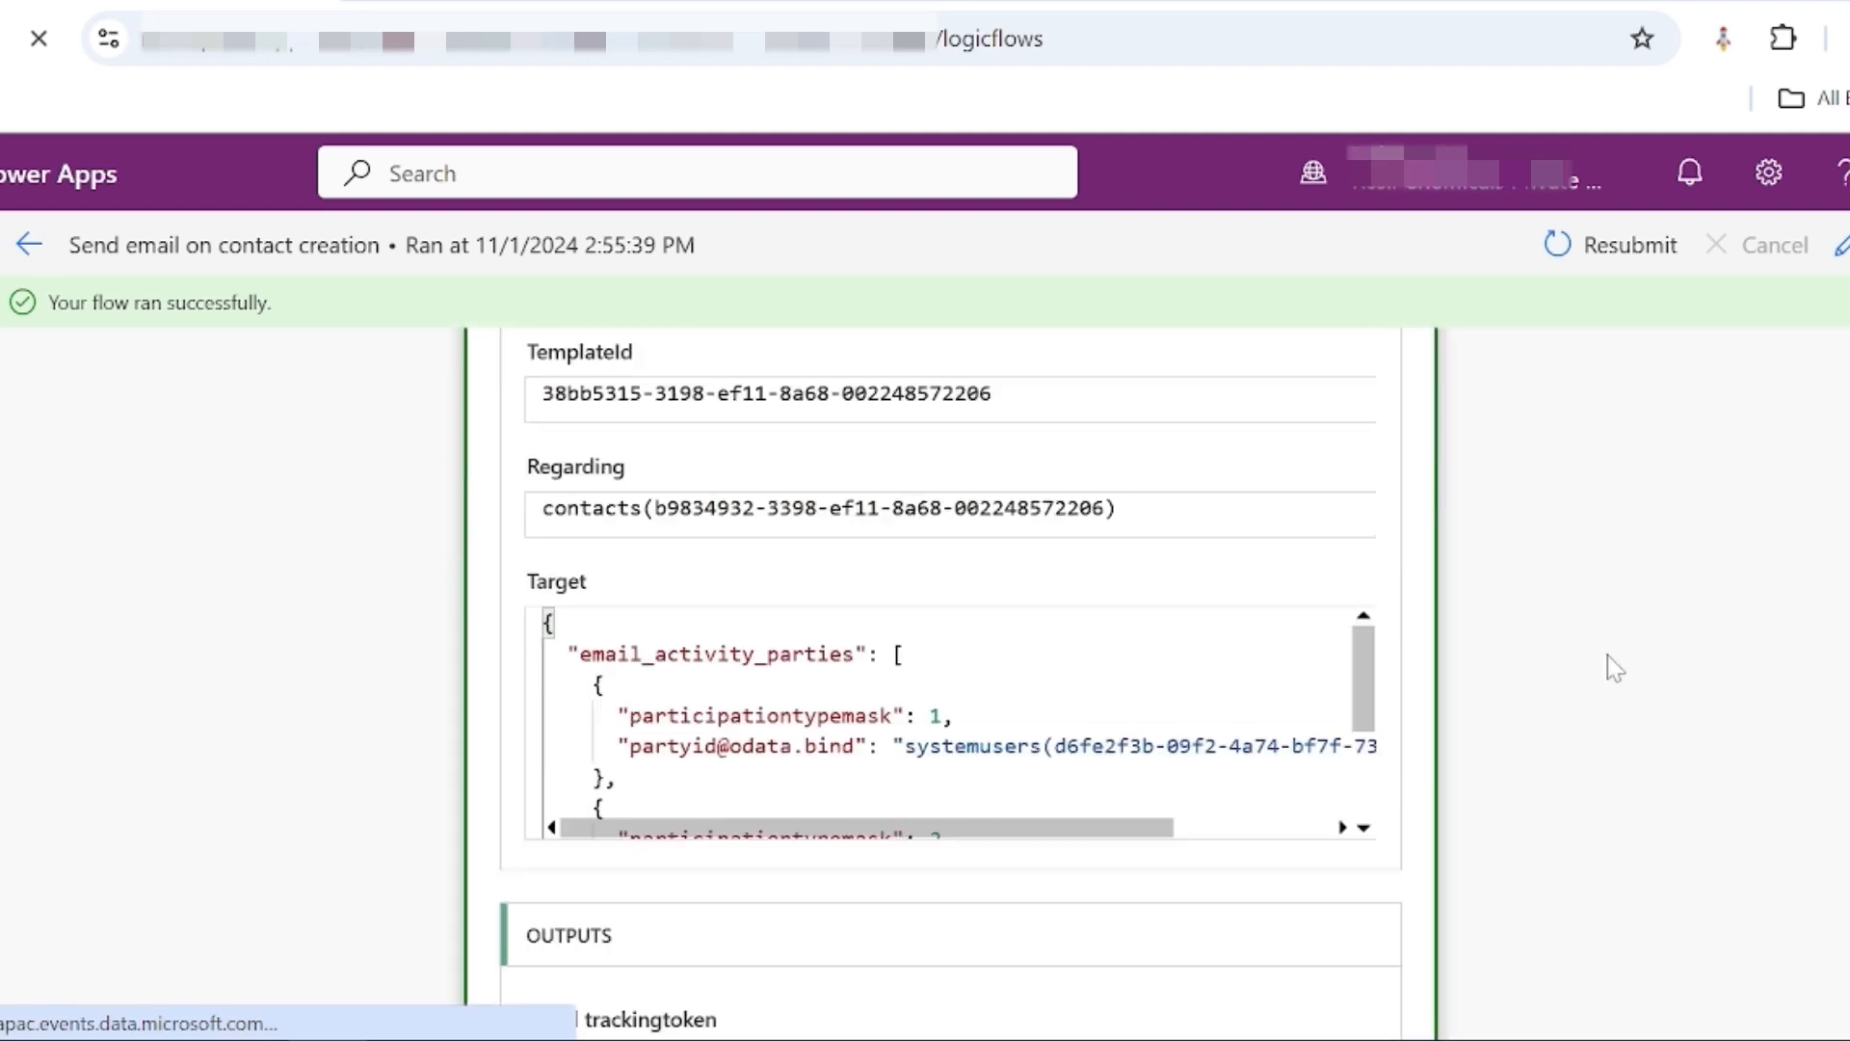
{"action": "scroll", "coordinate": [1268, 652], "scroll_direction": "down", "scroll_amount": 4}
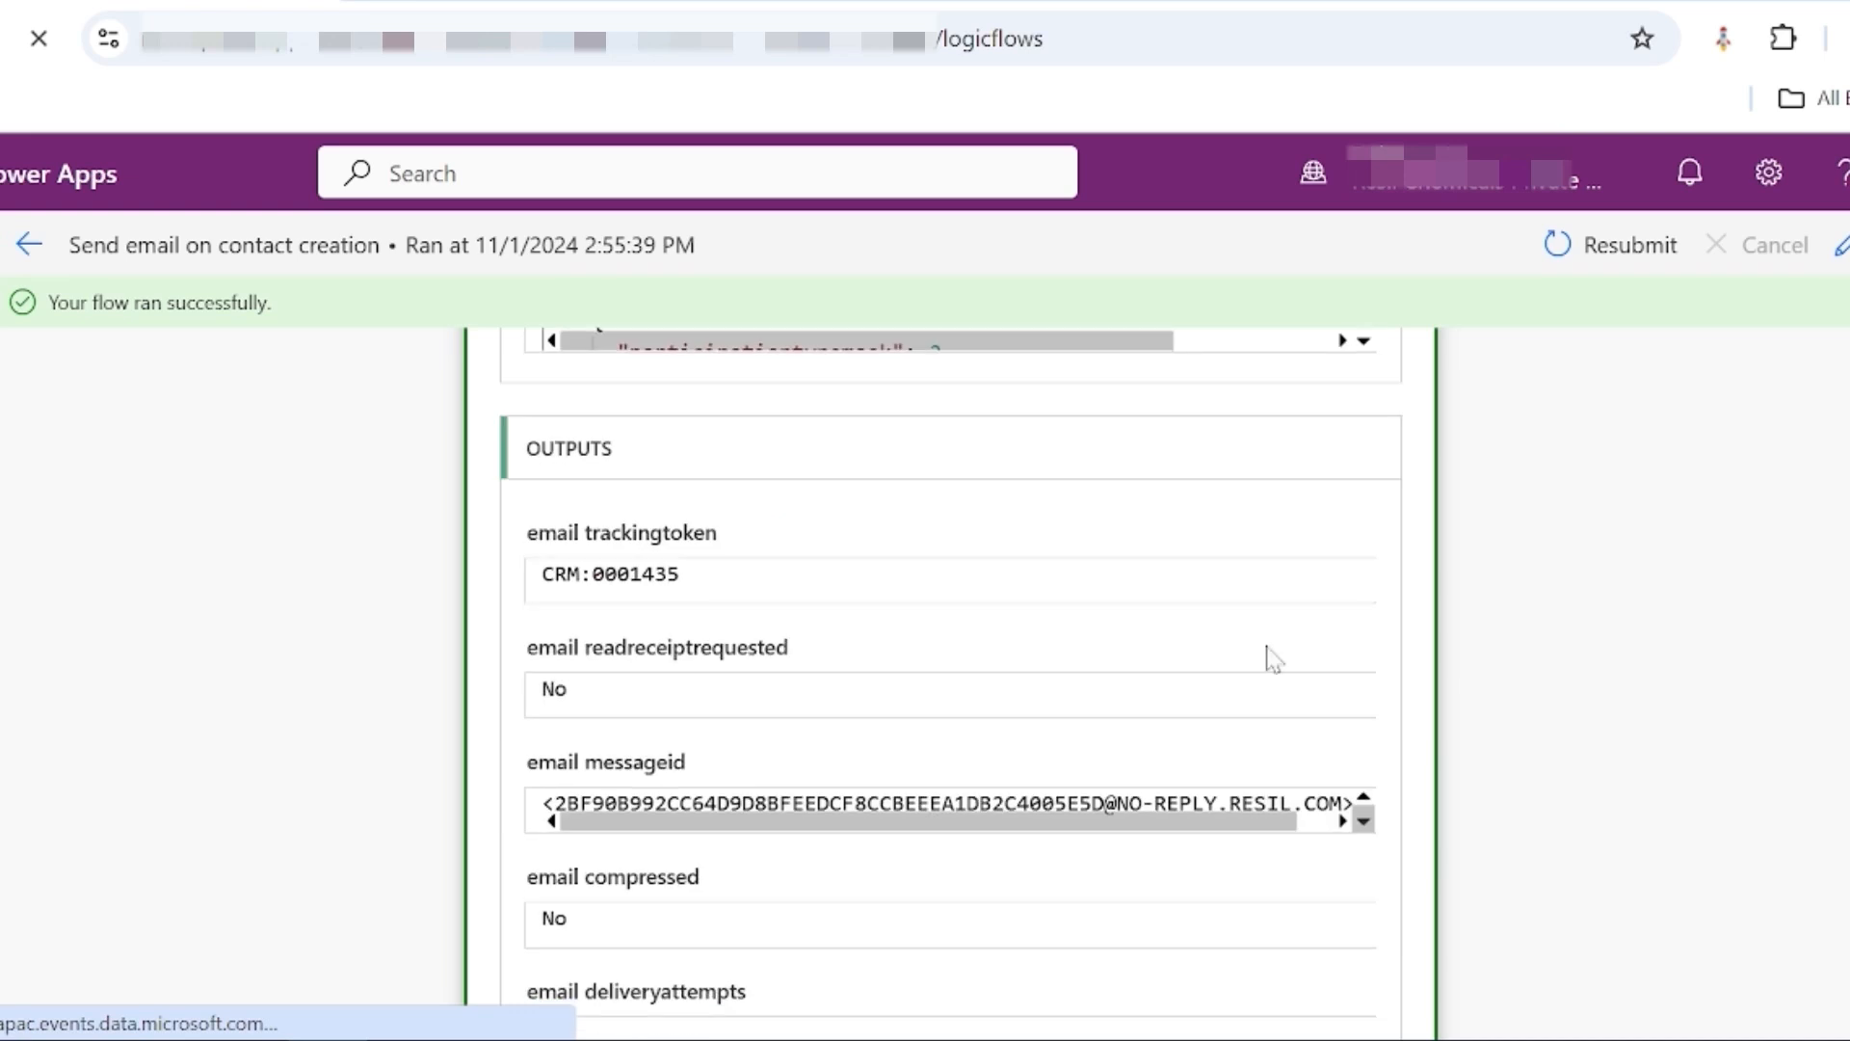
{"action": "scroll", "coordinate": [1268, 652], "scroll_direction": "up", "scroll_amount": 4}
{"action": "scroll", "coordinate": [1268, 652], "scroll_direction": "down", "scroll_amount": 3}
{"action": "scroll", "coordinate": [954, 611], "scroll_direction": "up", "scroll_amount": 5}
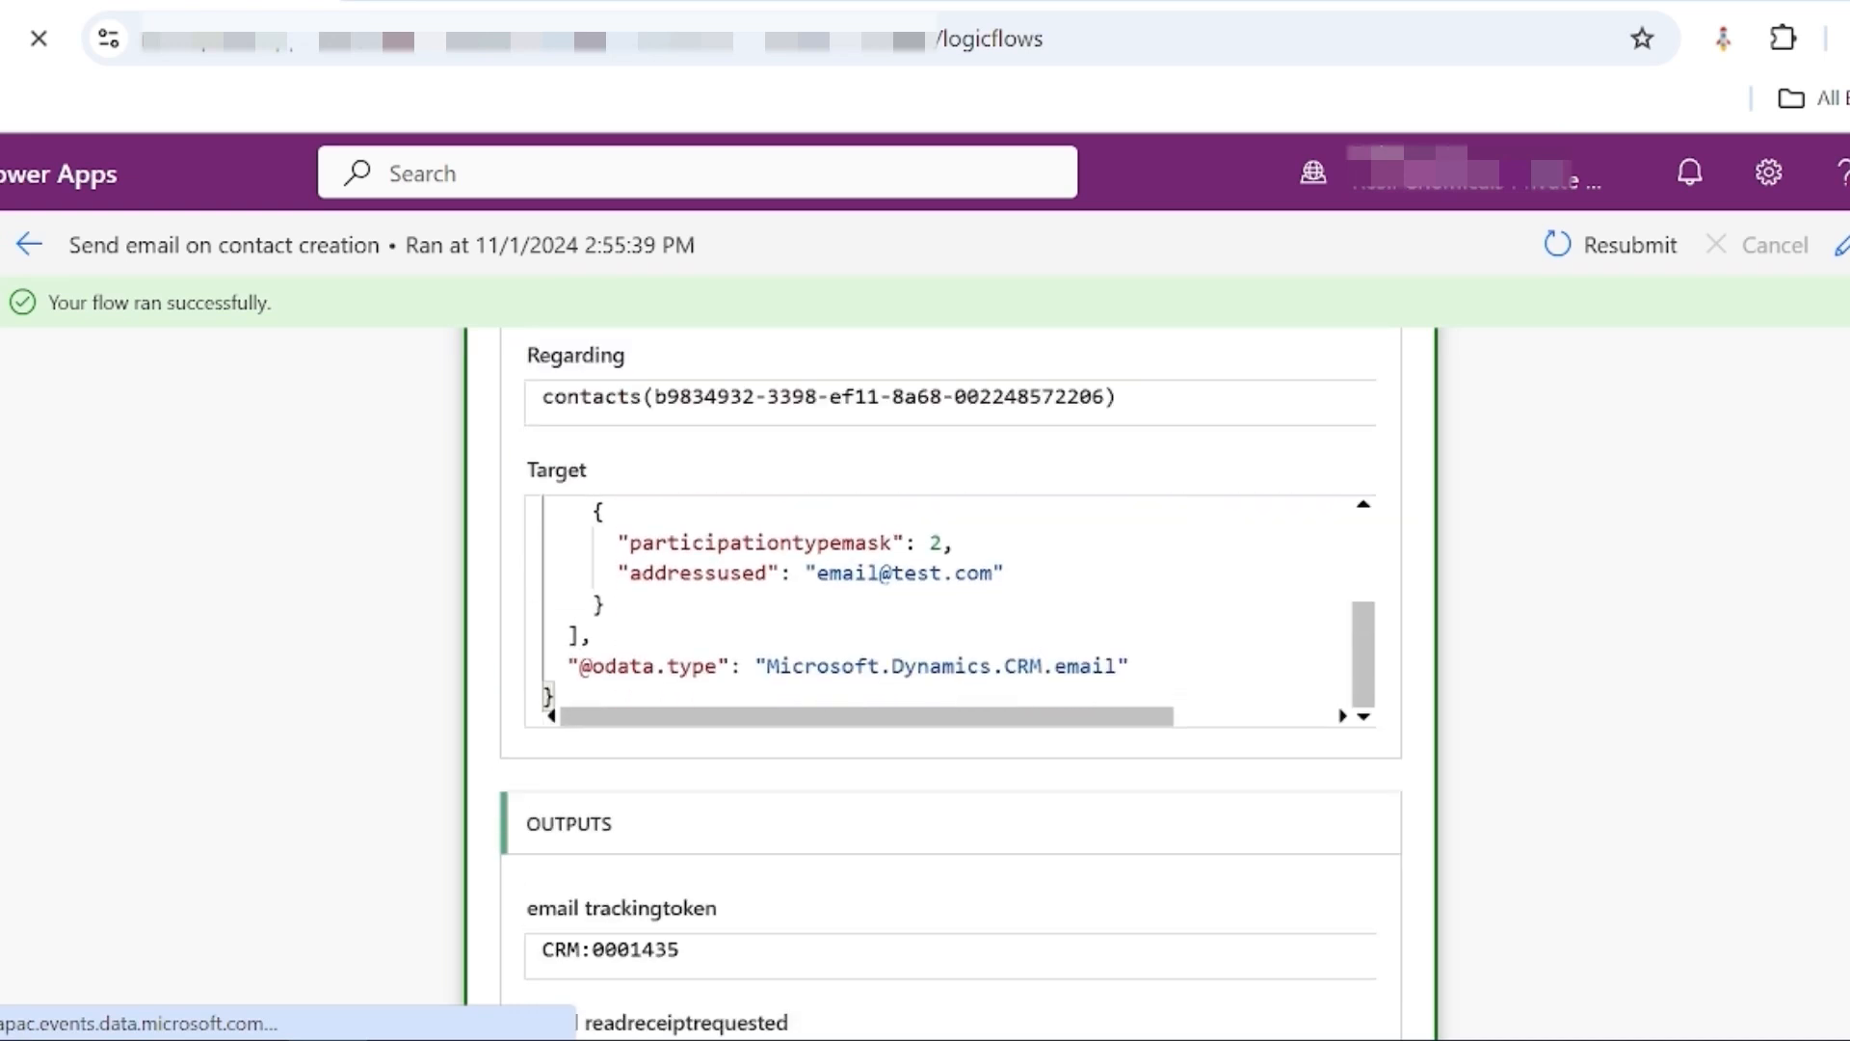
{"action": "scroll", "coordinate": [954, 611], "scroll_direction": "down", "scroll_amount": 1}
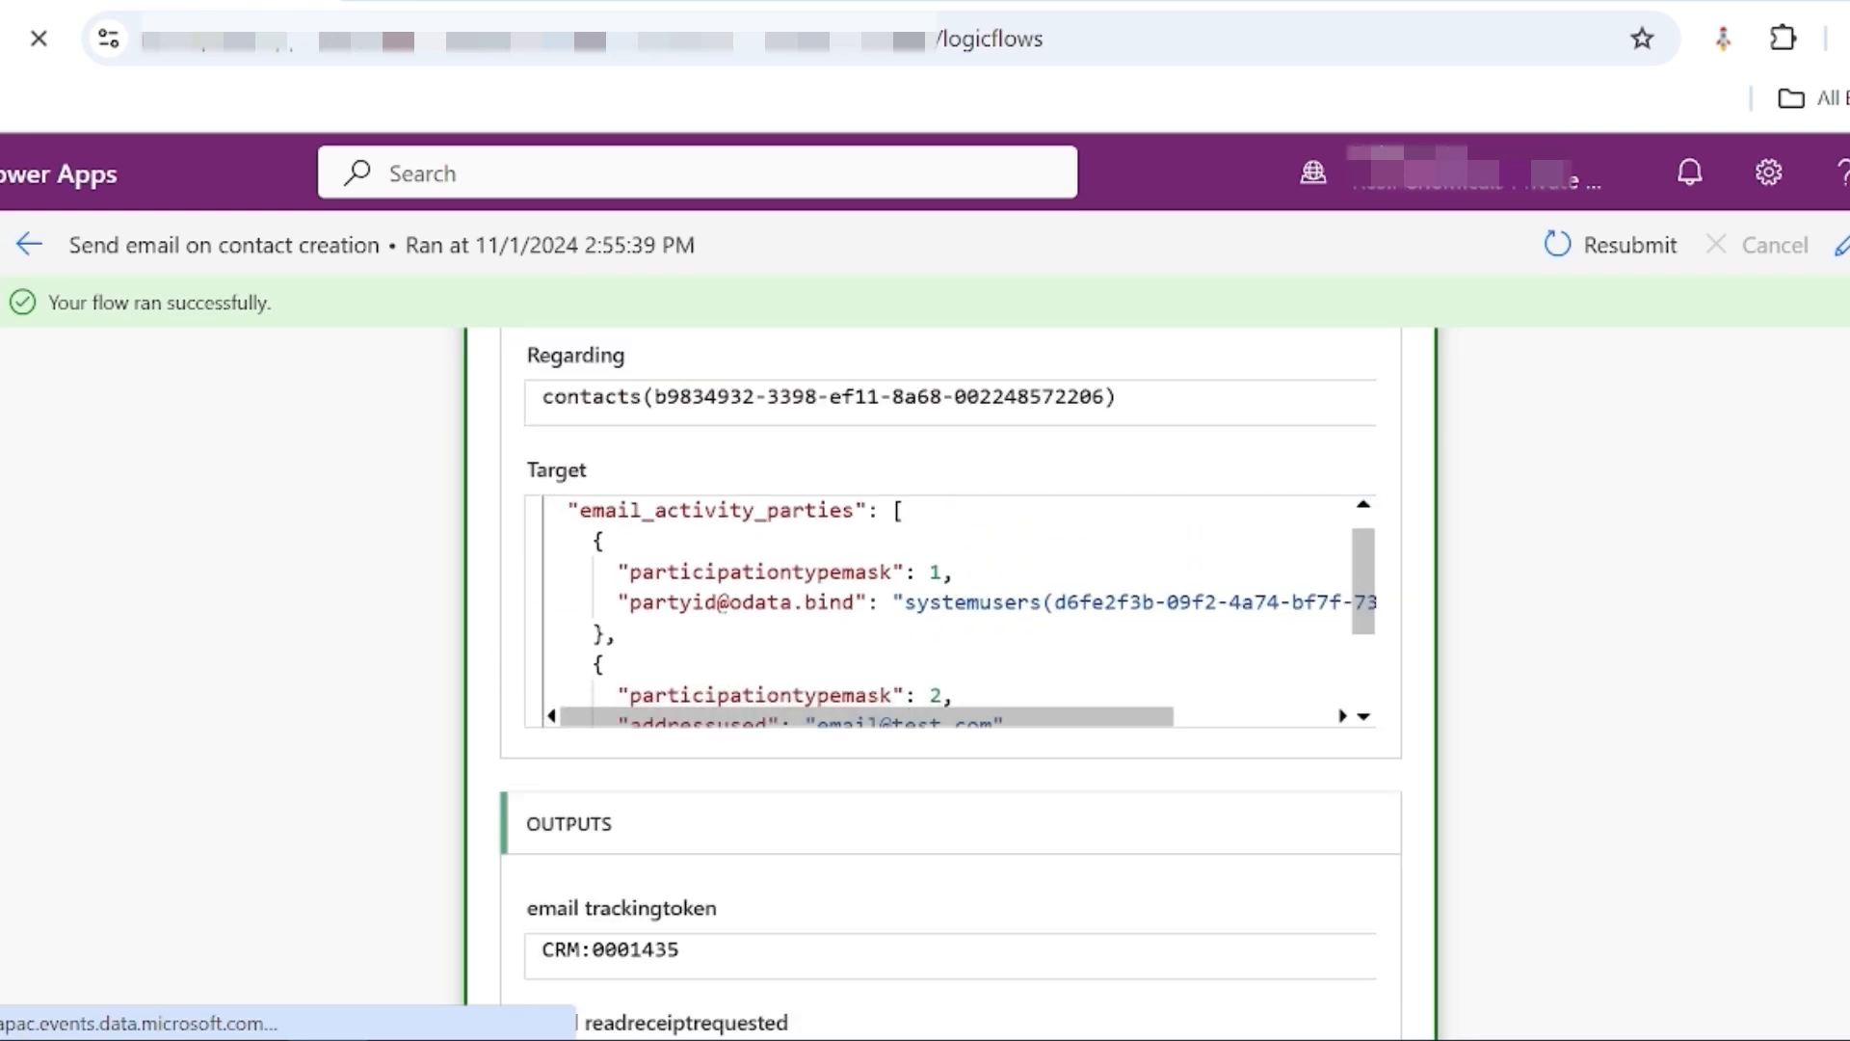
Examine the rest of the unbound action's Target input and the email body in its safedescription output
{"action": "scroll", "coordinate": [954, 611], "scroll_direction": "down", "scroll_amount": 1}
{"action": "scroll", "coordinate": [954, 611], "scroll_direction": "down", "scroll_amount": 2}
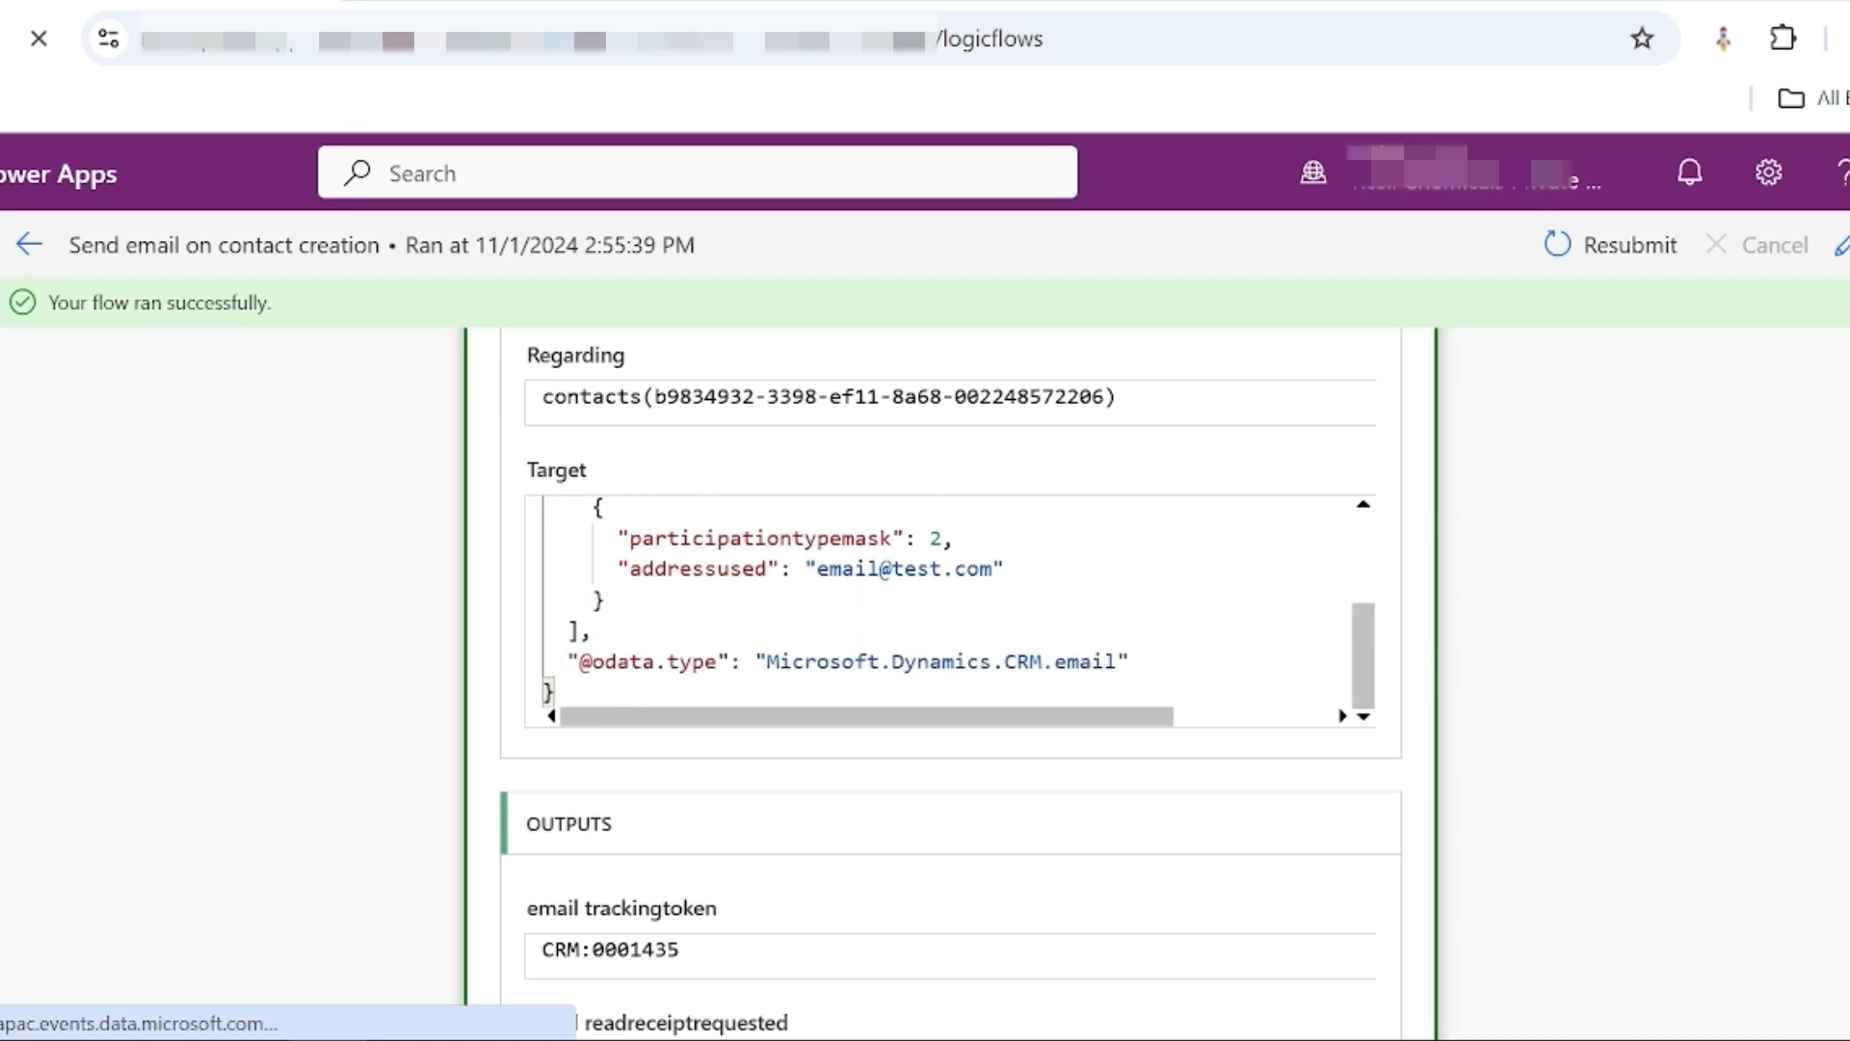
{"action": "scroll", "coordinate": [1705, 516], "scroll_direction": "down", "scroll_amount": 5}
{"action": "scroll", "coordinate": [1677, 621], "scroll_direction": "down", "scroll_amount": 3}
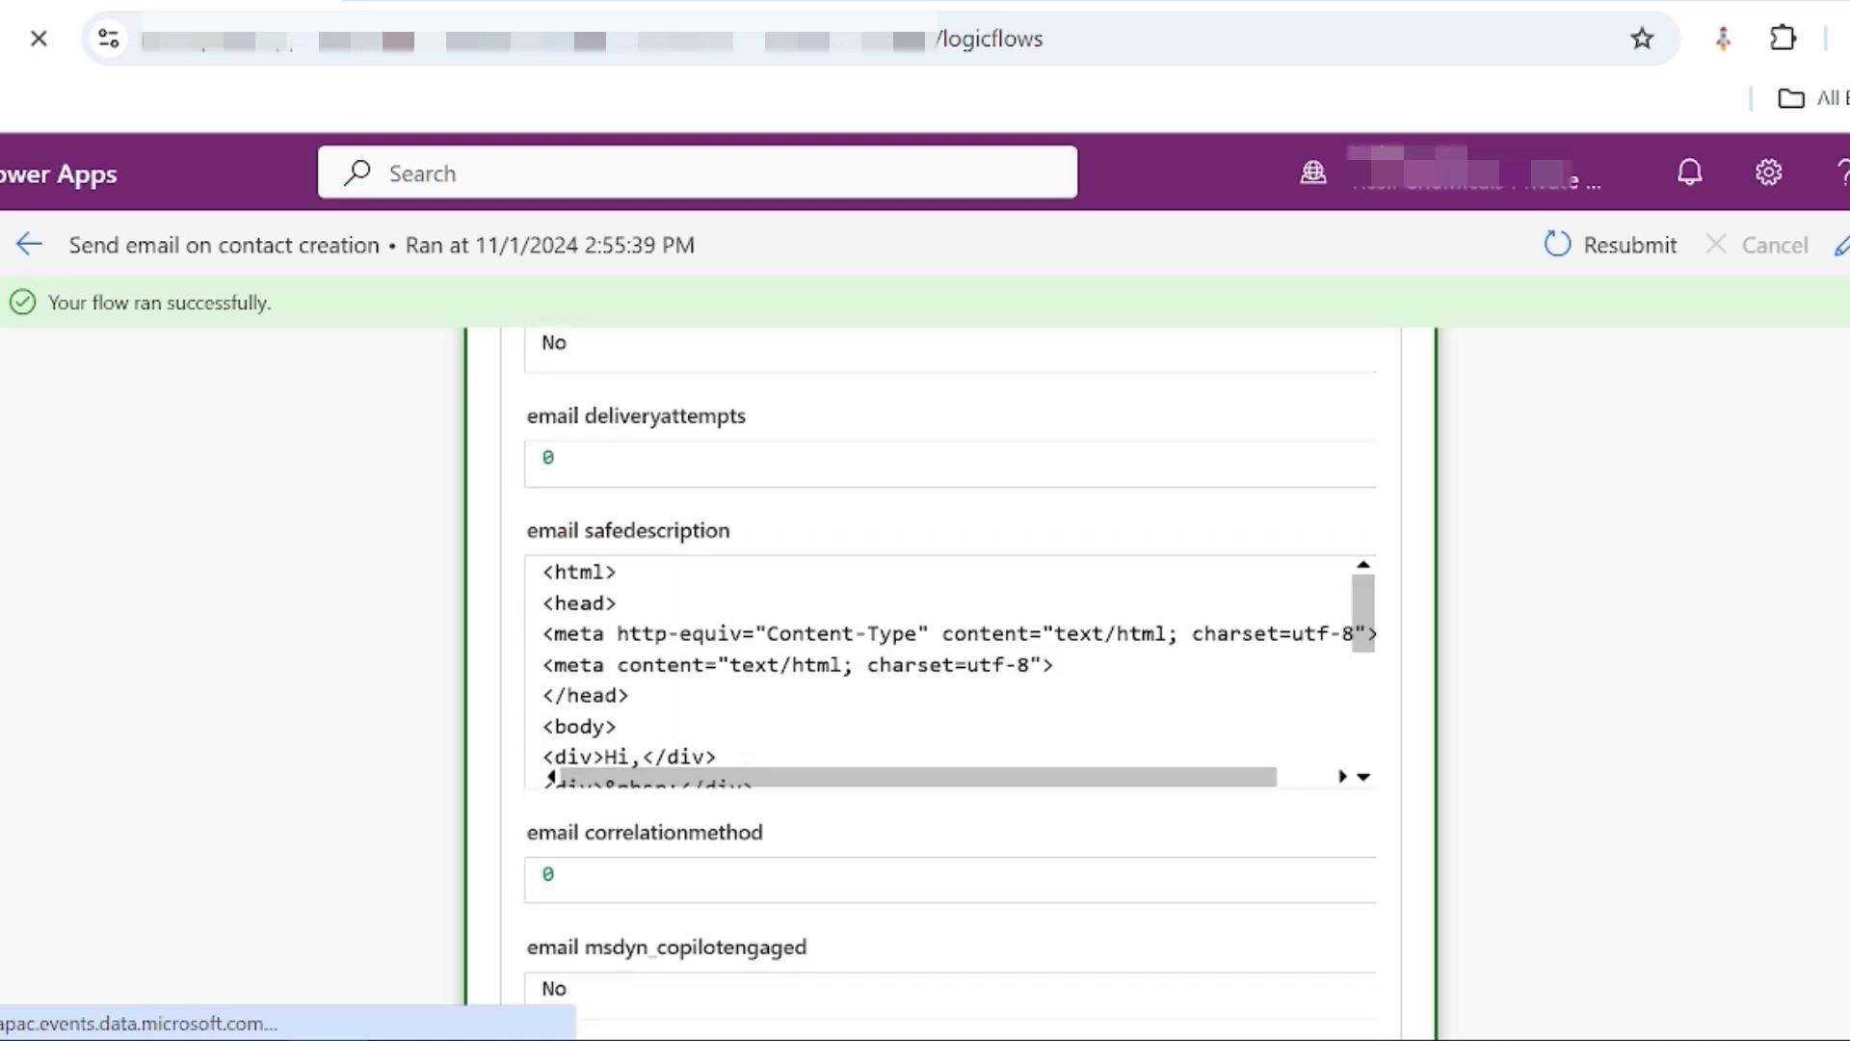
{"action": "scroll", "coordinate": [953, 672], "scroll_direction": "down", "scroll_amount": 4}
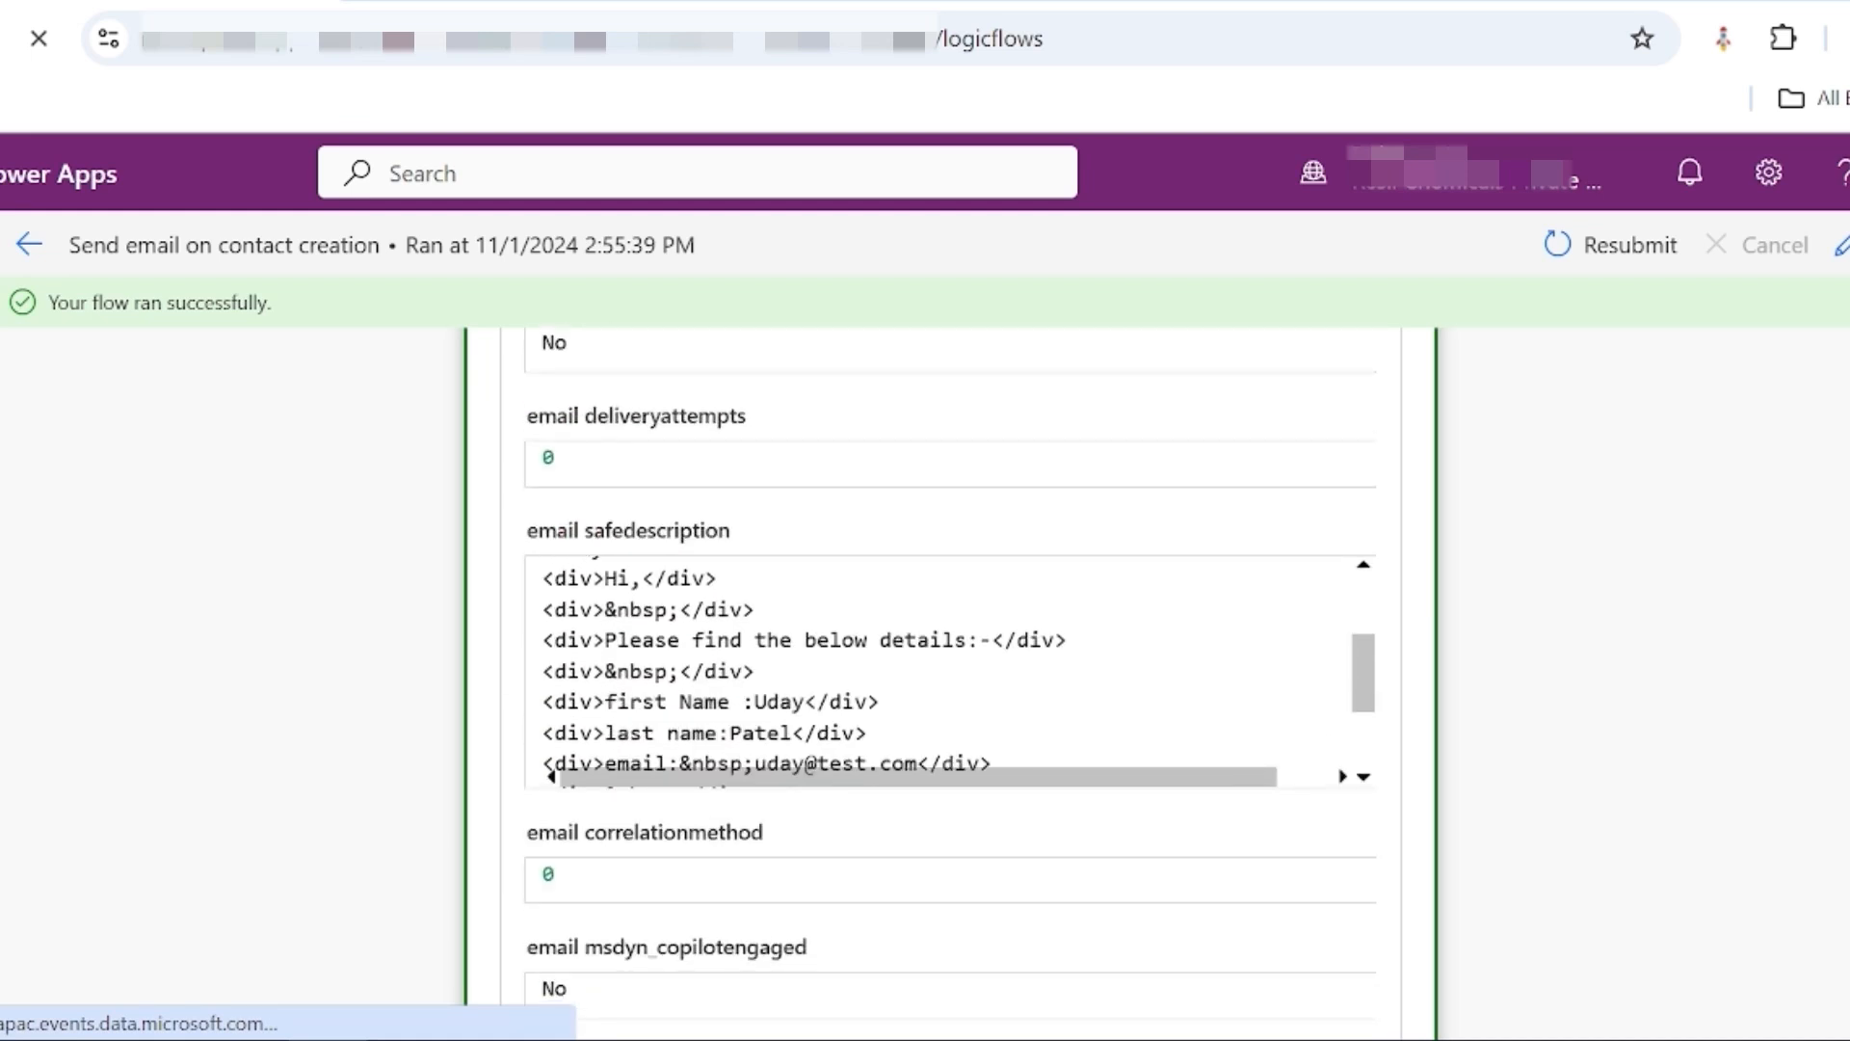
{"action": "scroll", "coordinate": [954, 672], "scroll_direction": "down", "scroll_amount": 2}
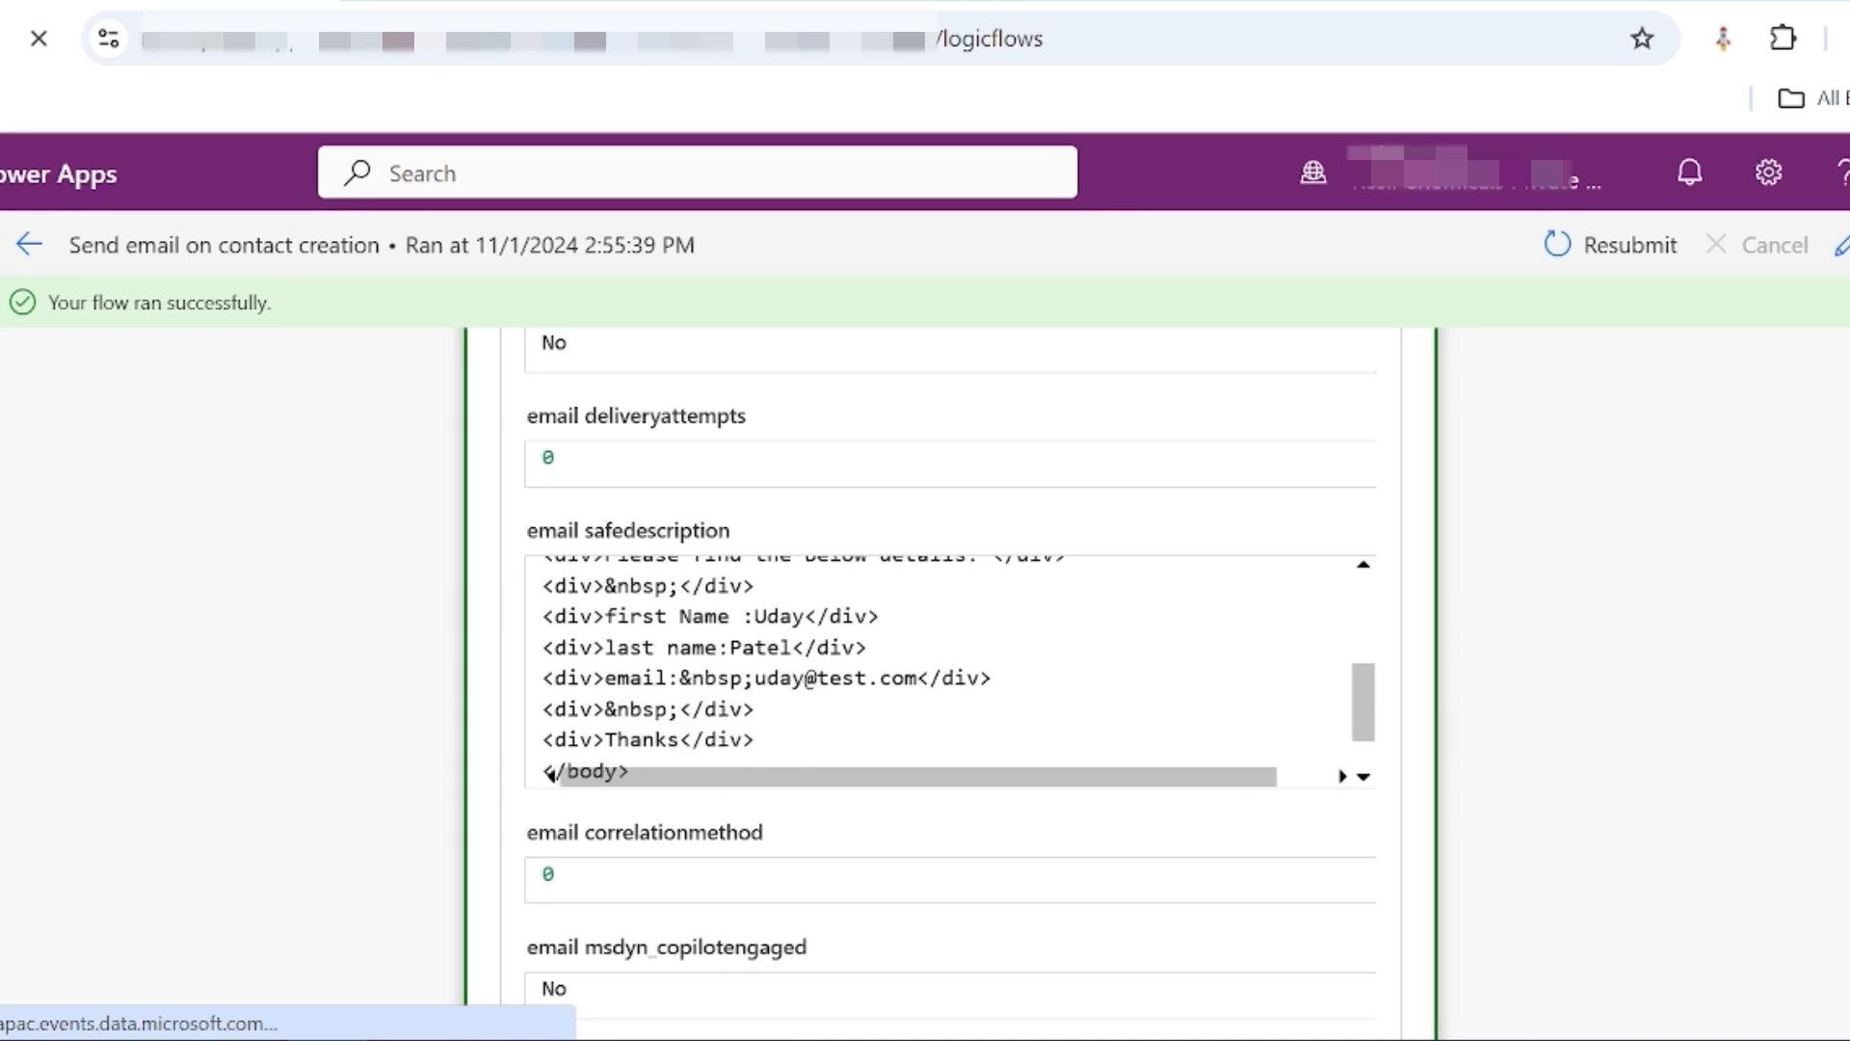
{"action": "left_click_drag", "start_coordinate": [754, 678], "coordinate": [917, 678]}
{"action": "scroll", "coordinate": [917, 677], "scroll_direction": "down", "scroll_amount": 2}
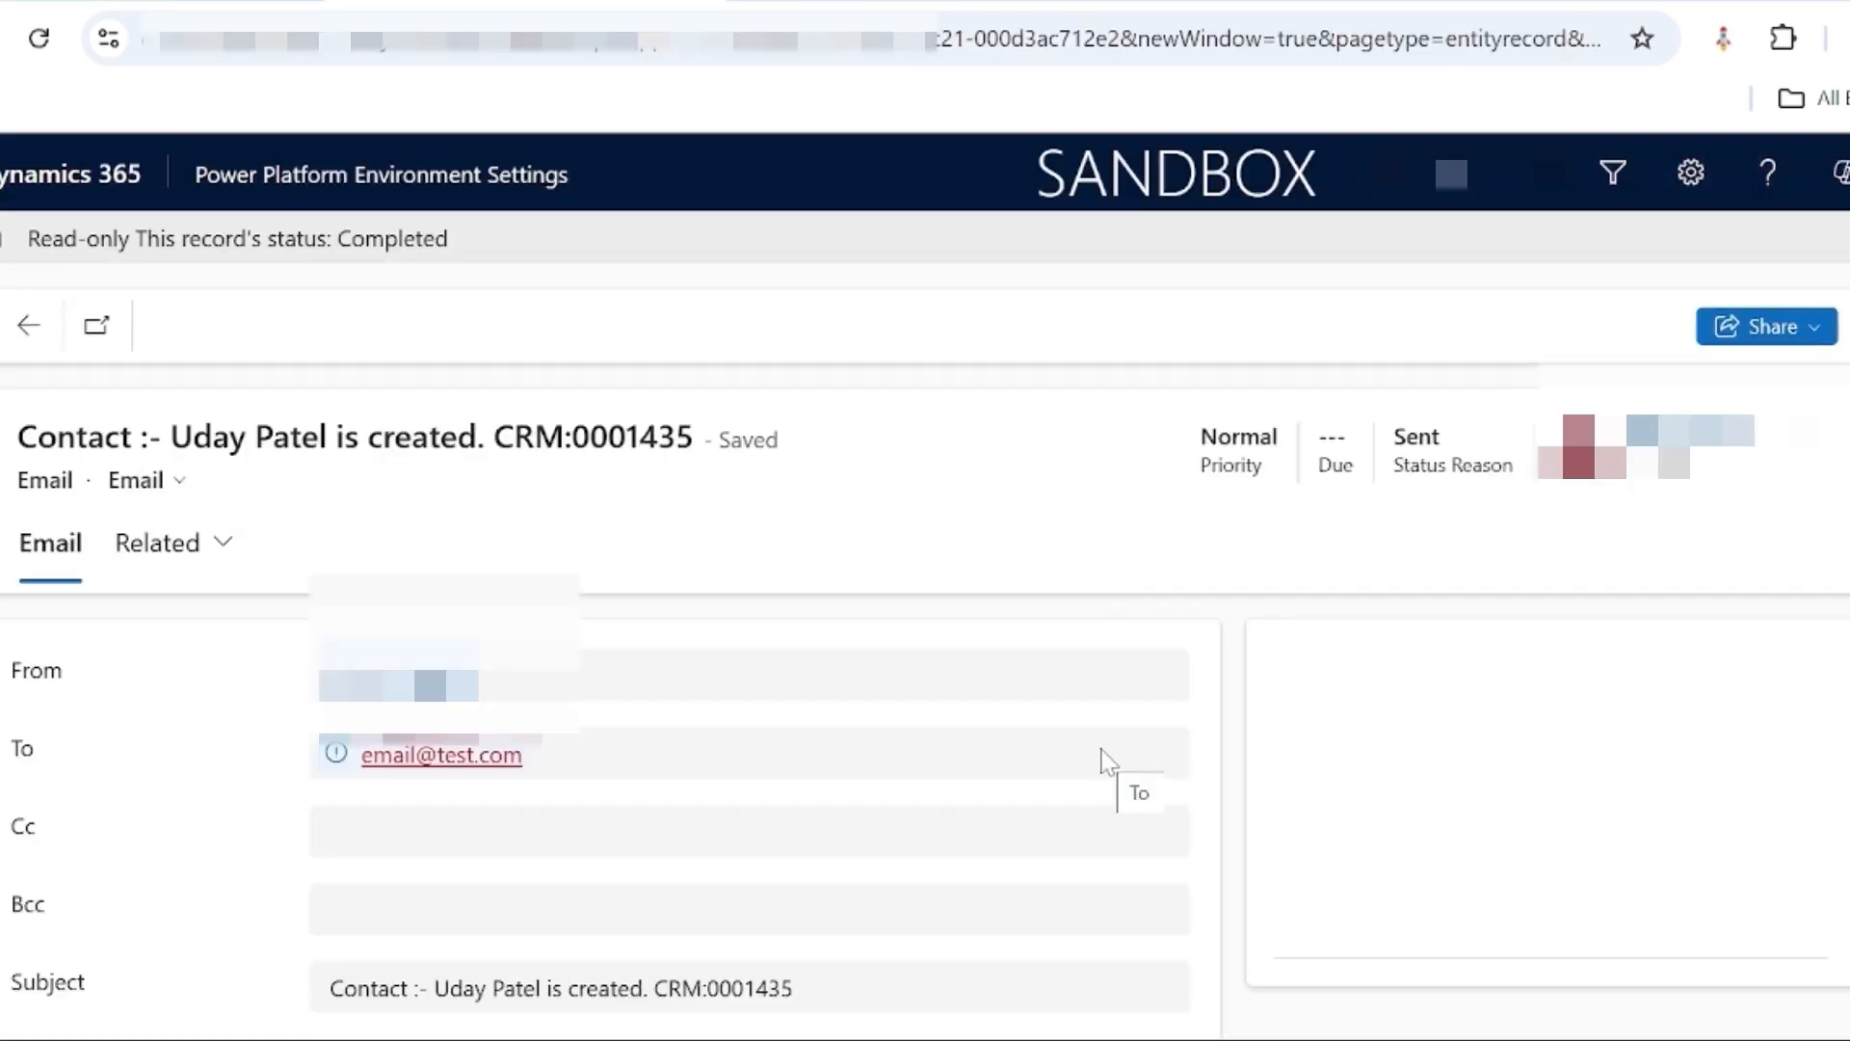
Review the sent email record in Dynamics 365, checking its recipient, subject and the contact details in the body
{"action": "scroll", "coordinate": [1109, 761], "scroll_direction": "down", "scroll_amount": 3}
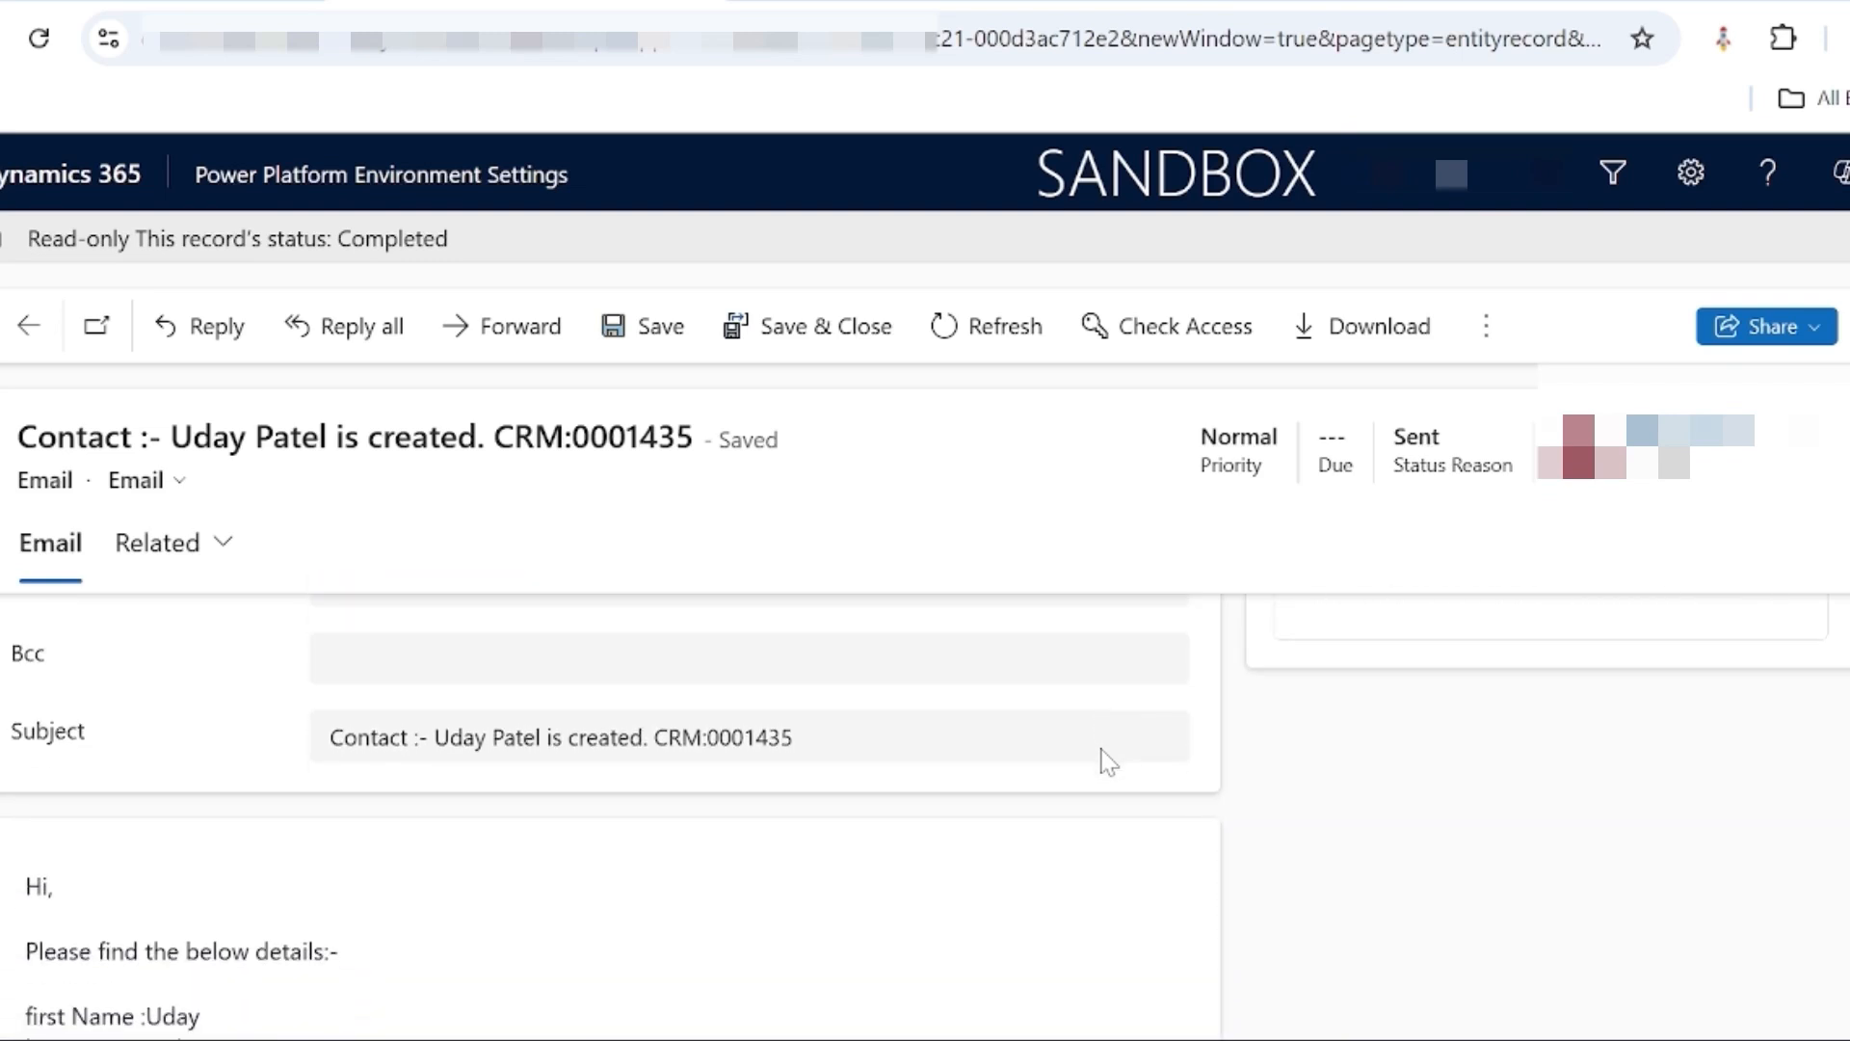
{"action": "scroll", "coordinate": [1108, 761], "scroll_direction": "down", "scroll_amount": 2}
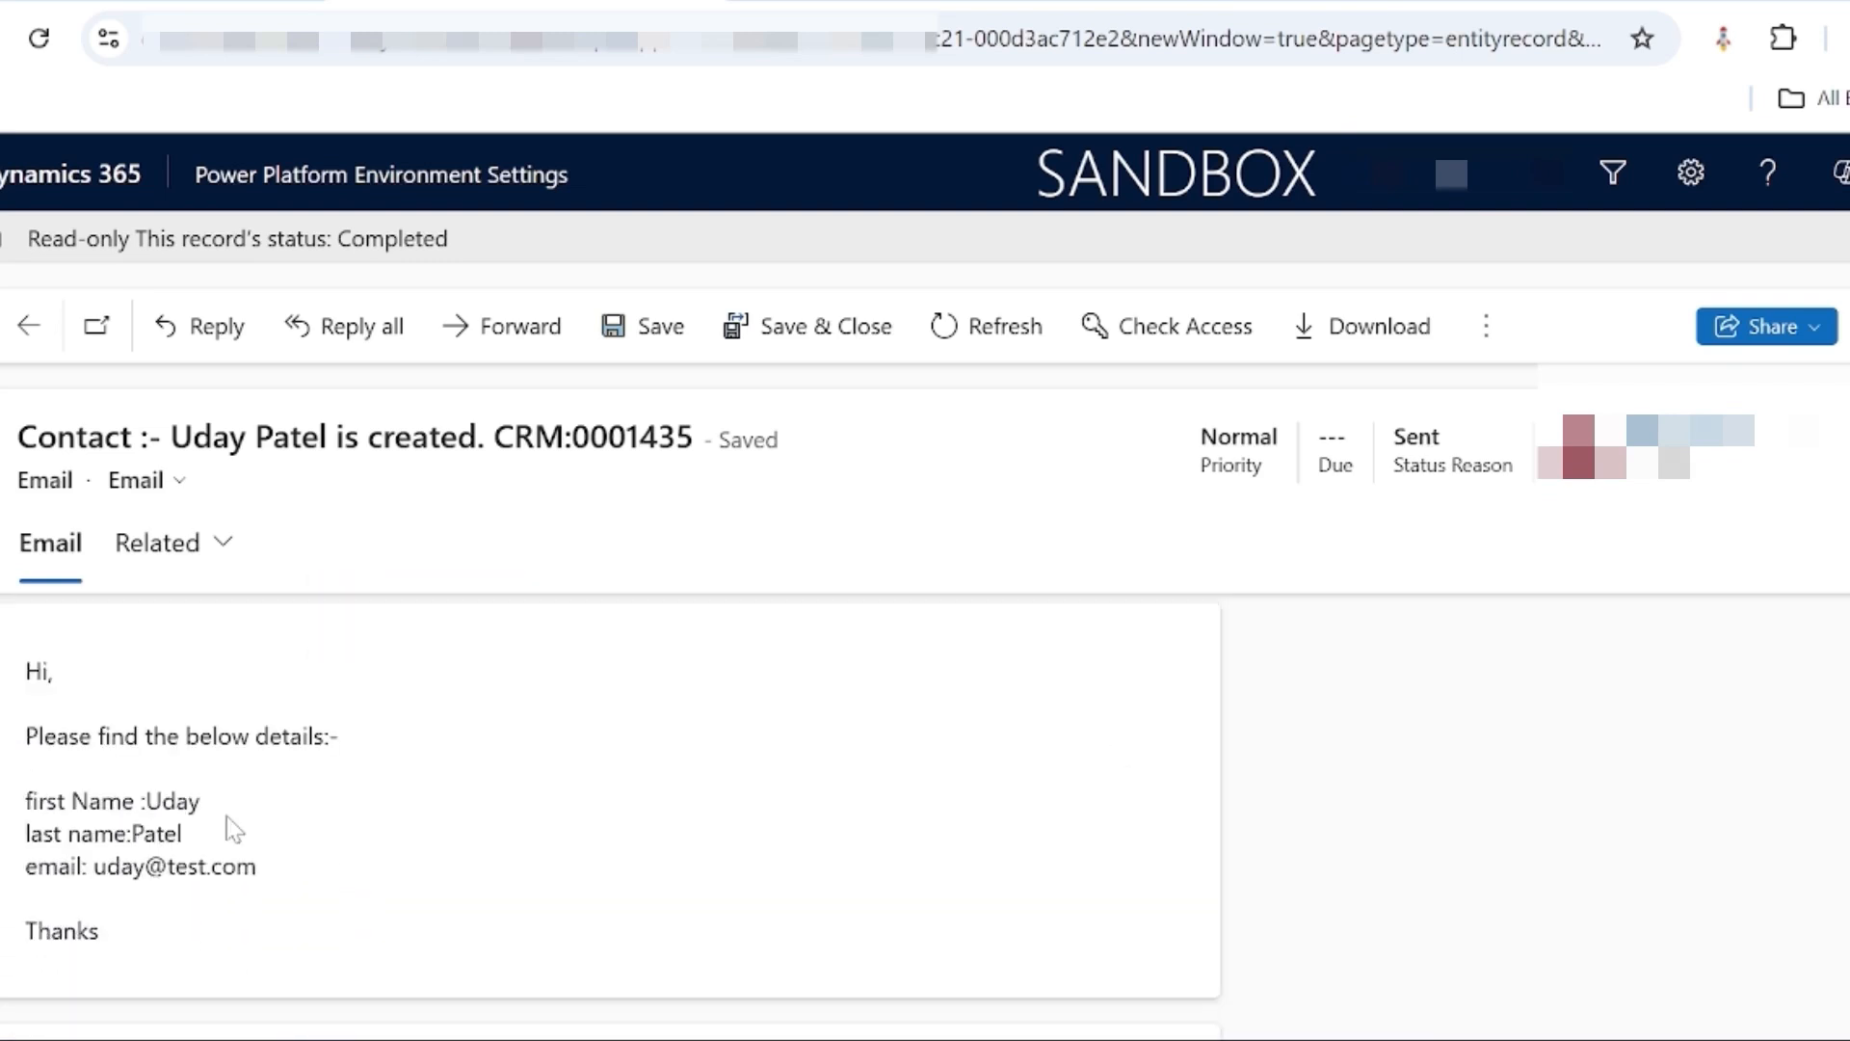